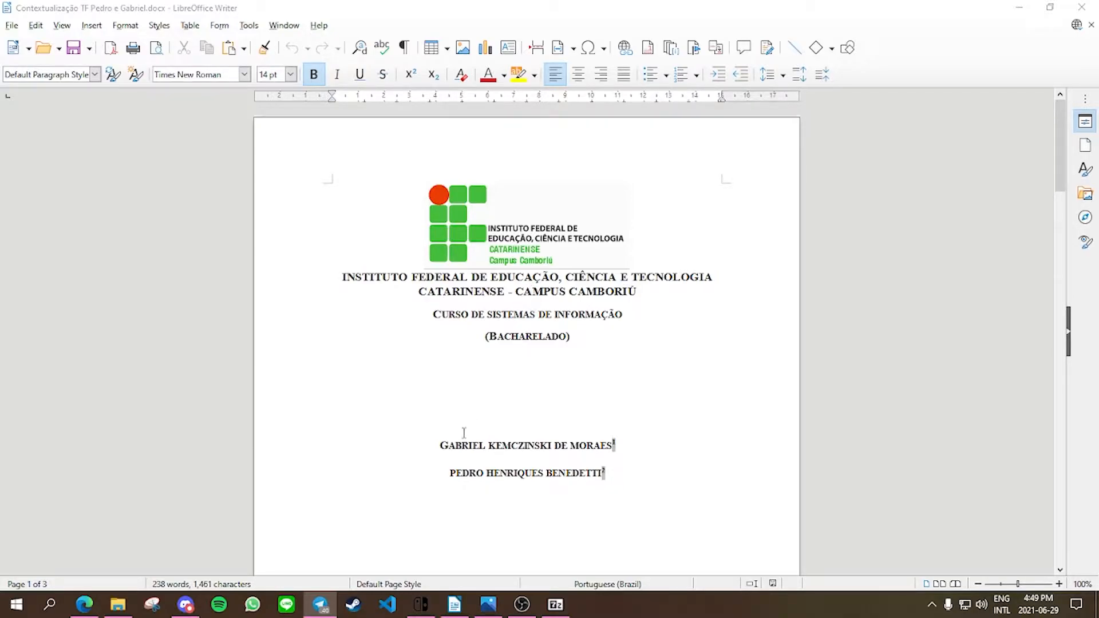
Read the project document through its Contextualização section and view the star schema diagram in Estrela CC 1.png.
scroll(586, 433, "down", 15)
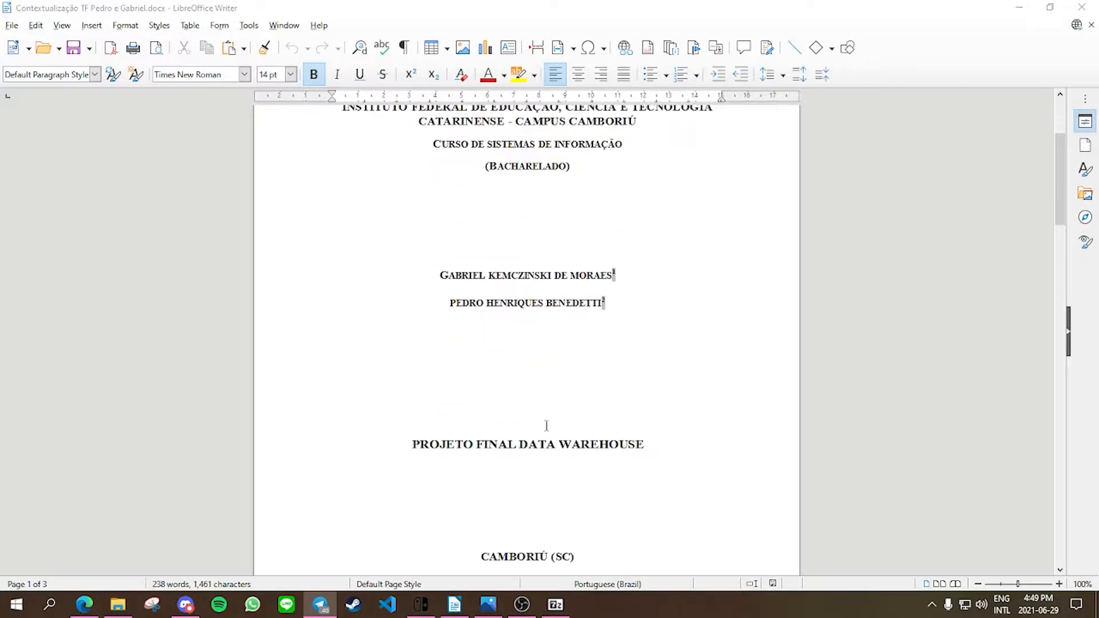
scroll(573, 350, "down", 10)
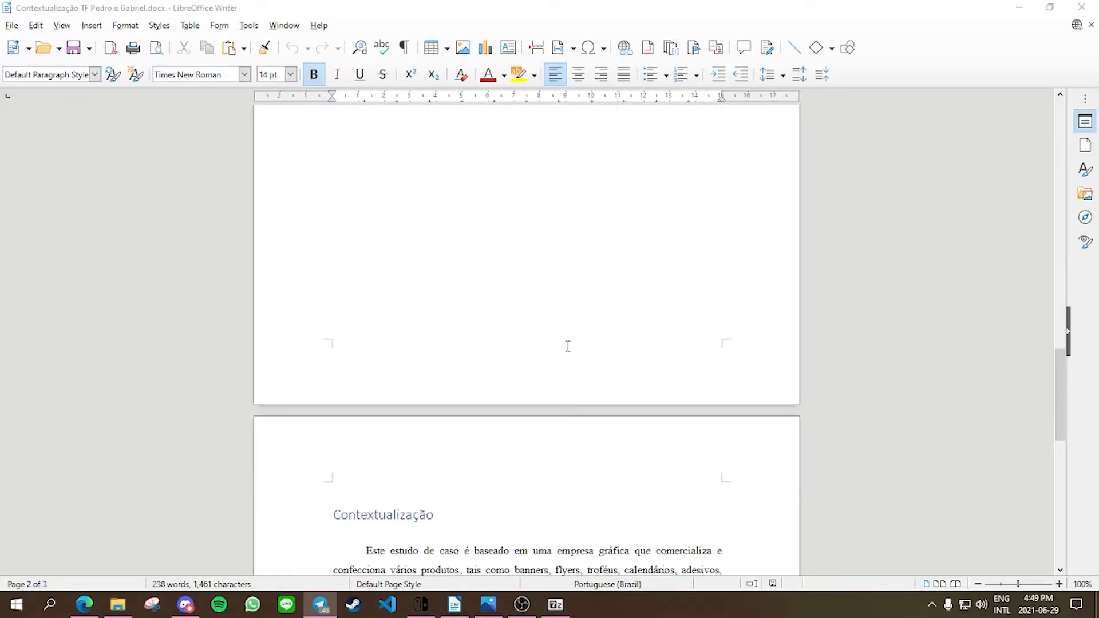
scroll(568, 346, "down", 10)
scroll(564, 345, "down", 1)
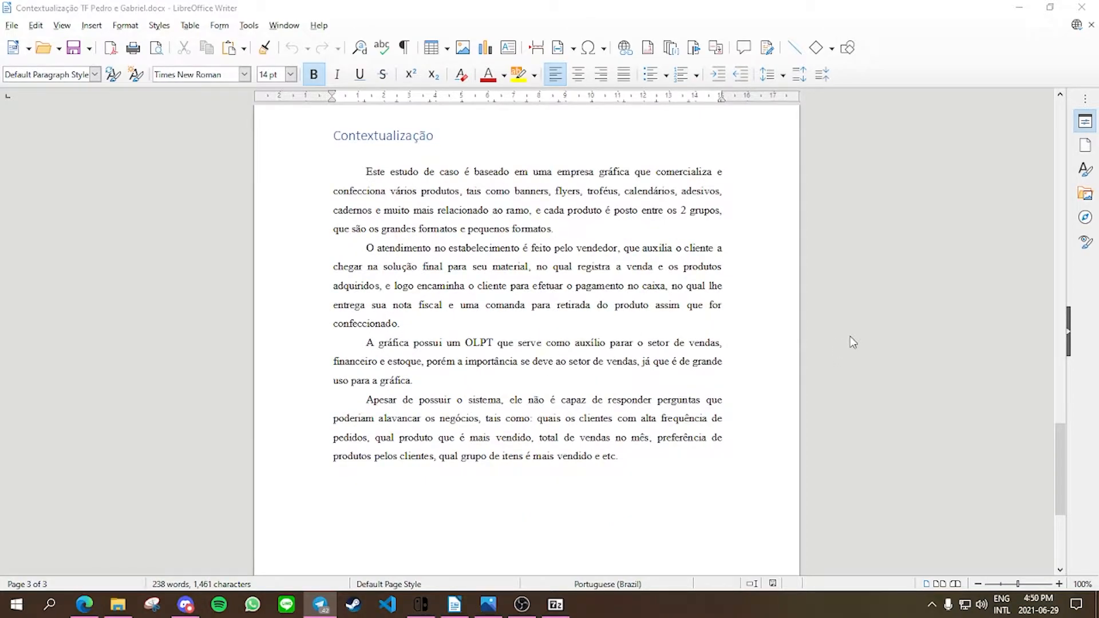
left_click(488, 605)
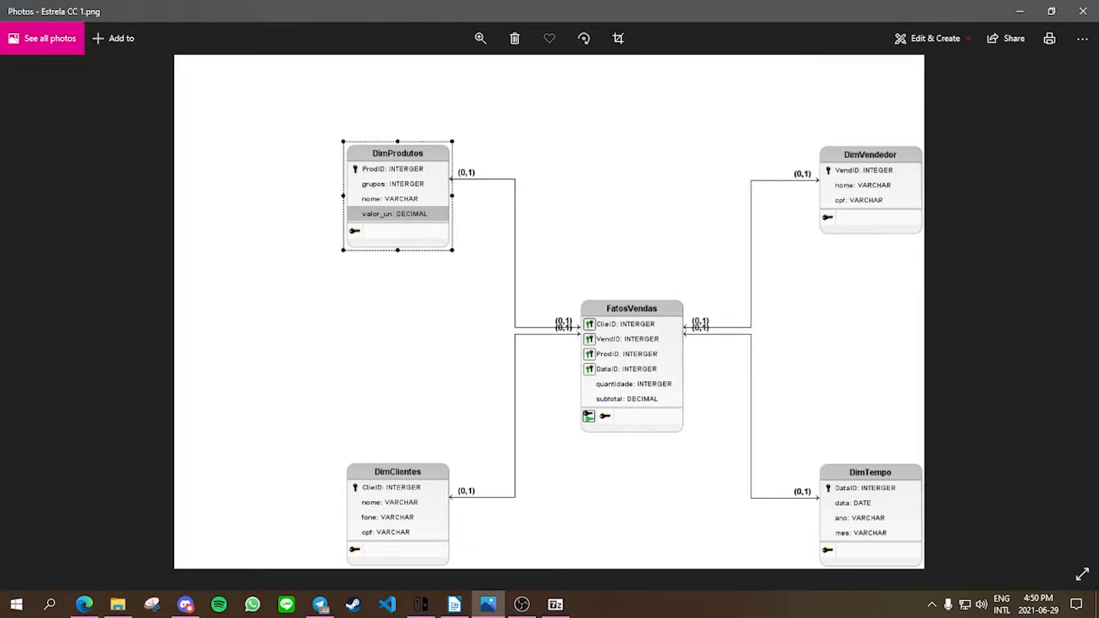
key("alt+Tab")
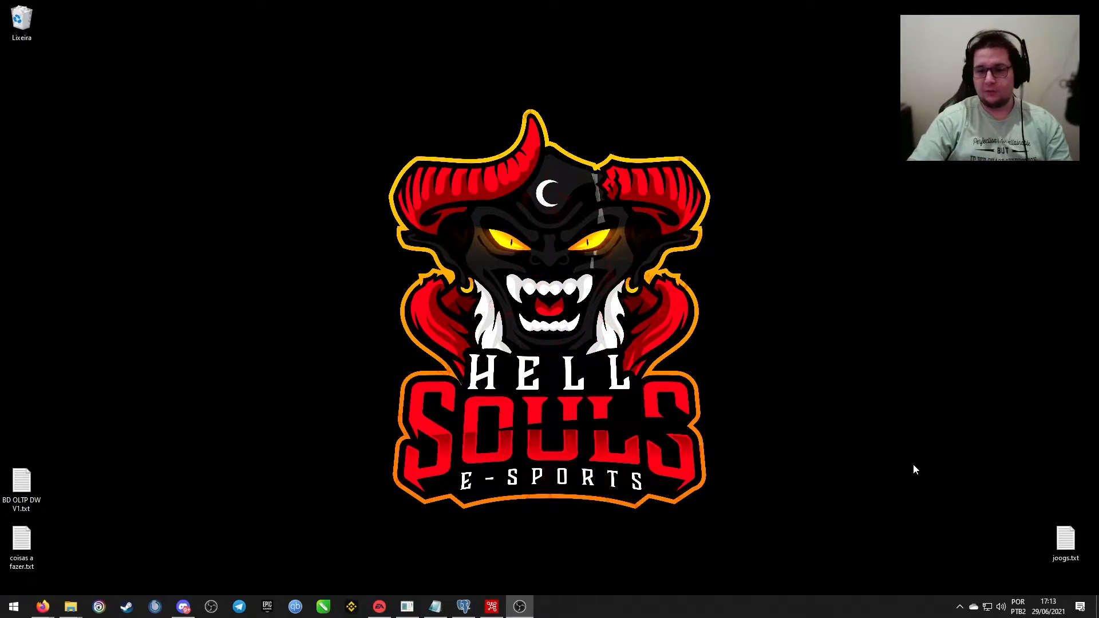
Switch to pgAdmin and select the Views of the Grafica_OLTP database's public schema.
left_click(492, 609)
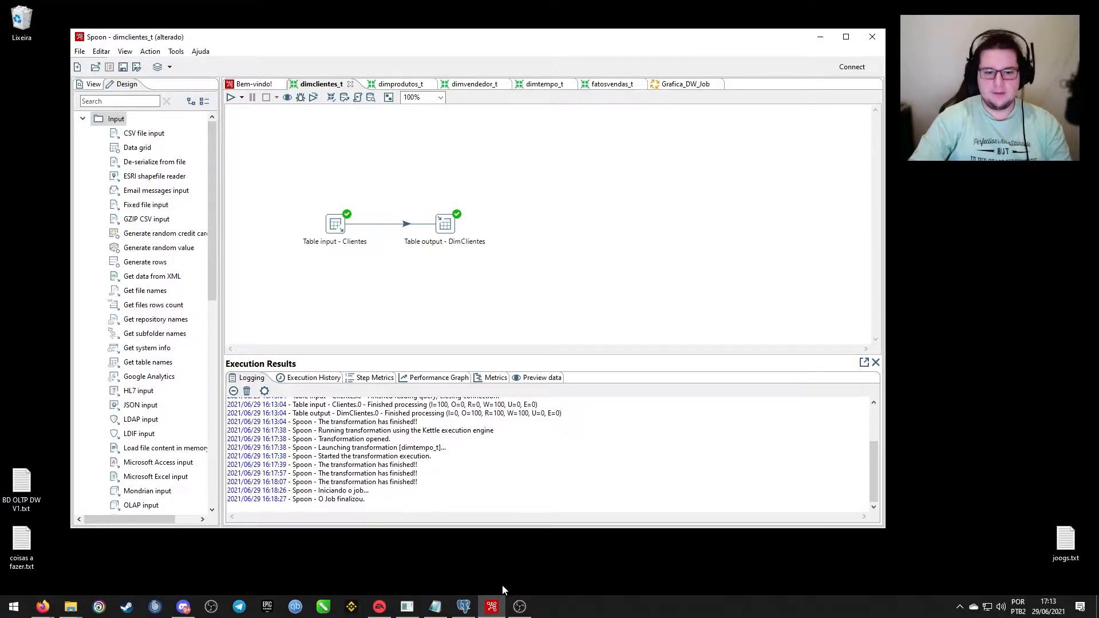
left_click(464, 606)
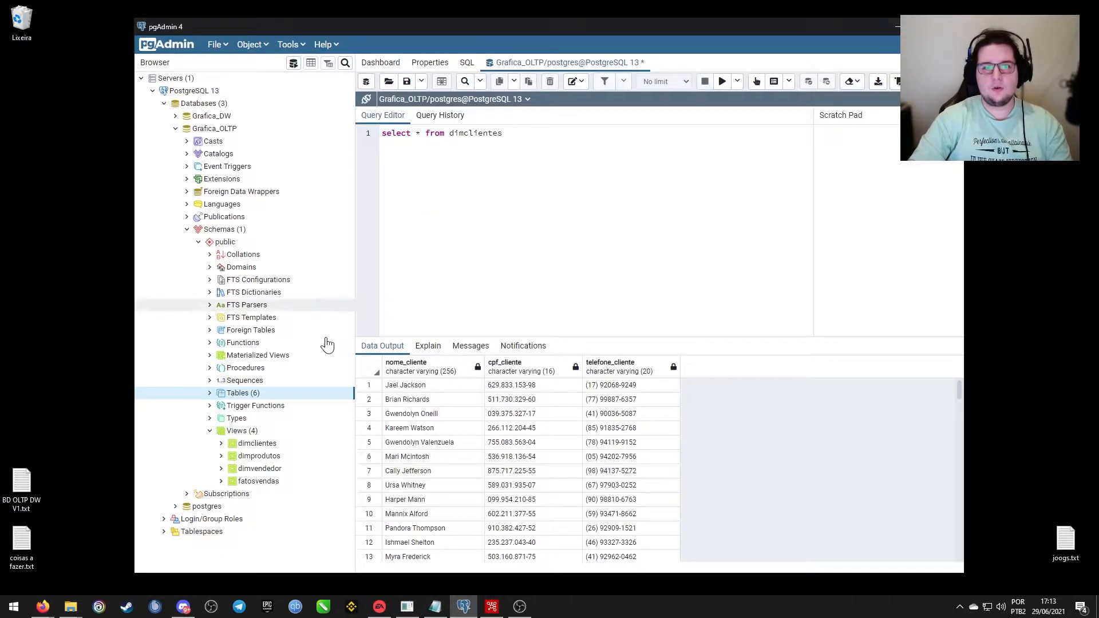
left_click(240, 438)
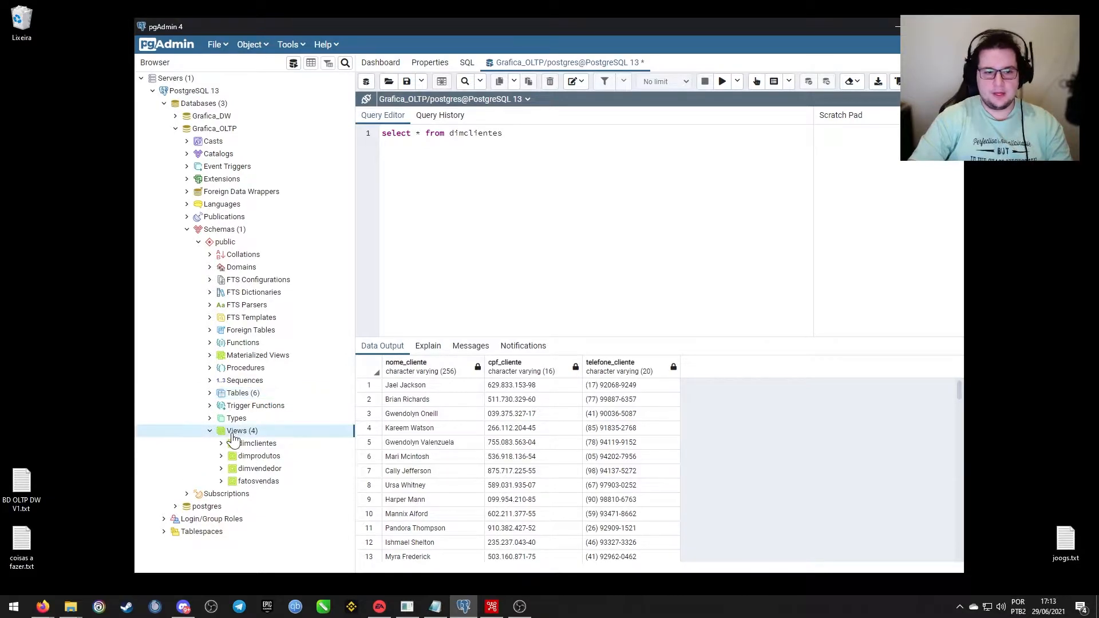
Switch to the Views CC OLTP.sql script in Notepad and examine its DimVendedor, DimProdutos, DimClientes and FatosVendas view definitions.
left_click(435, 605)
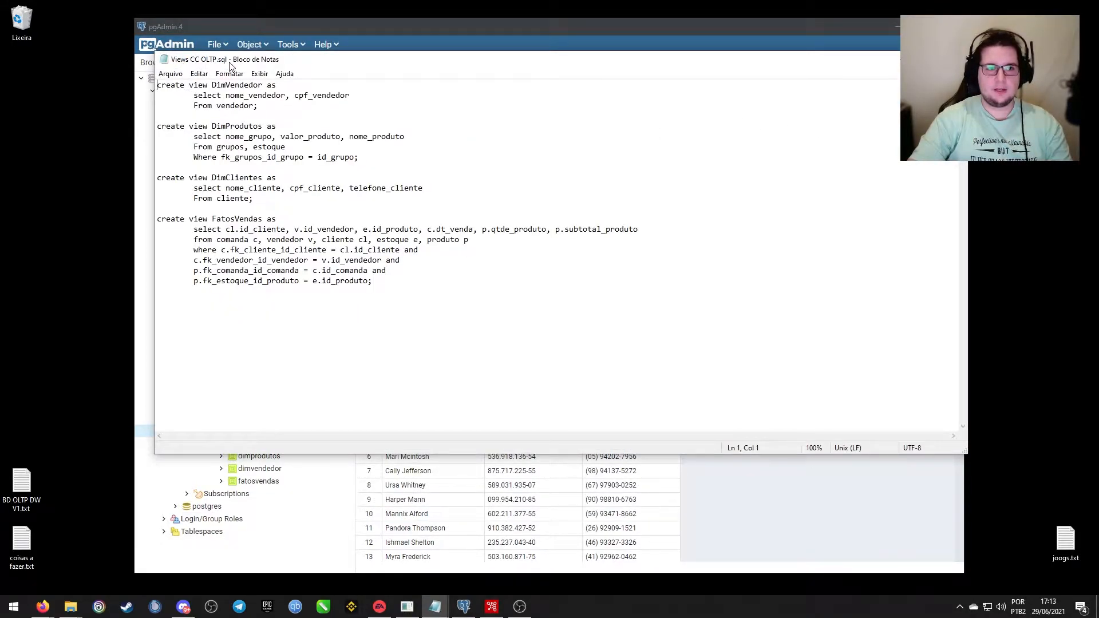
left_click_drag(162, 85, 262, 86)
left_click(250, 126)
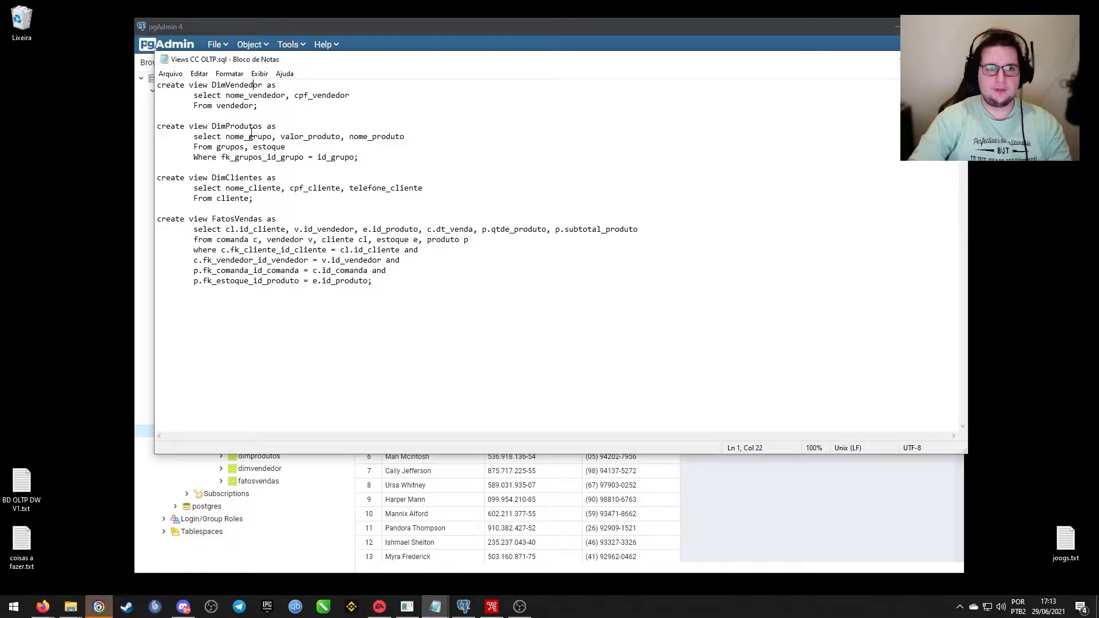
left_click(239, 220)
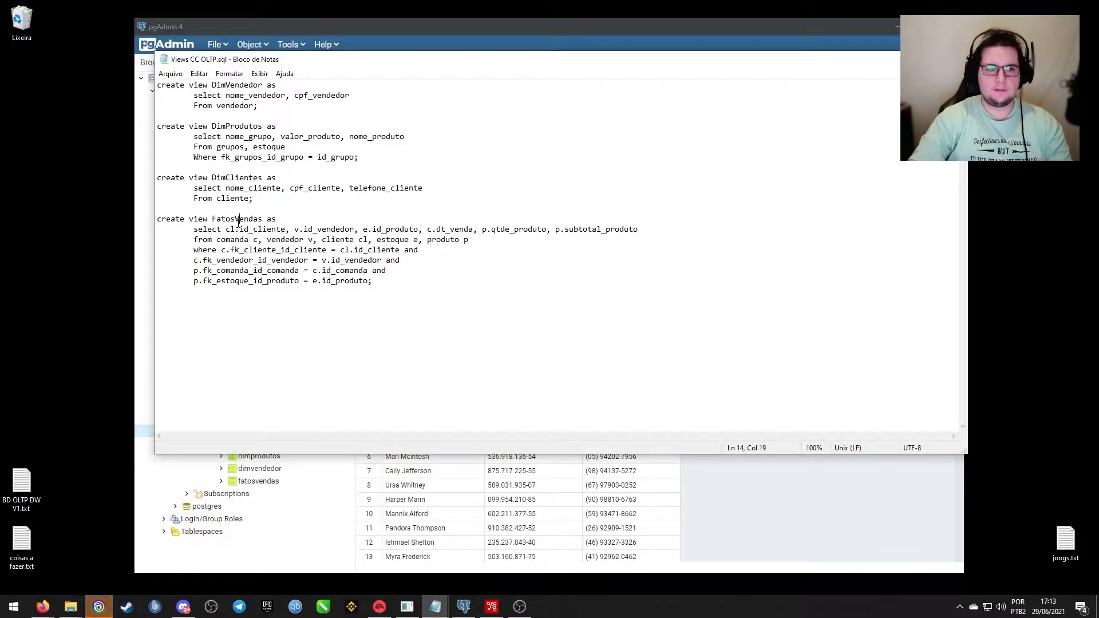
mouse_move(212, 180)
left_mouse_down()
mouse_move(237, 180)
mouse_move(226, 180)
left_mouse_up()
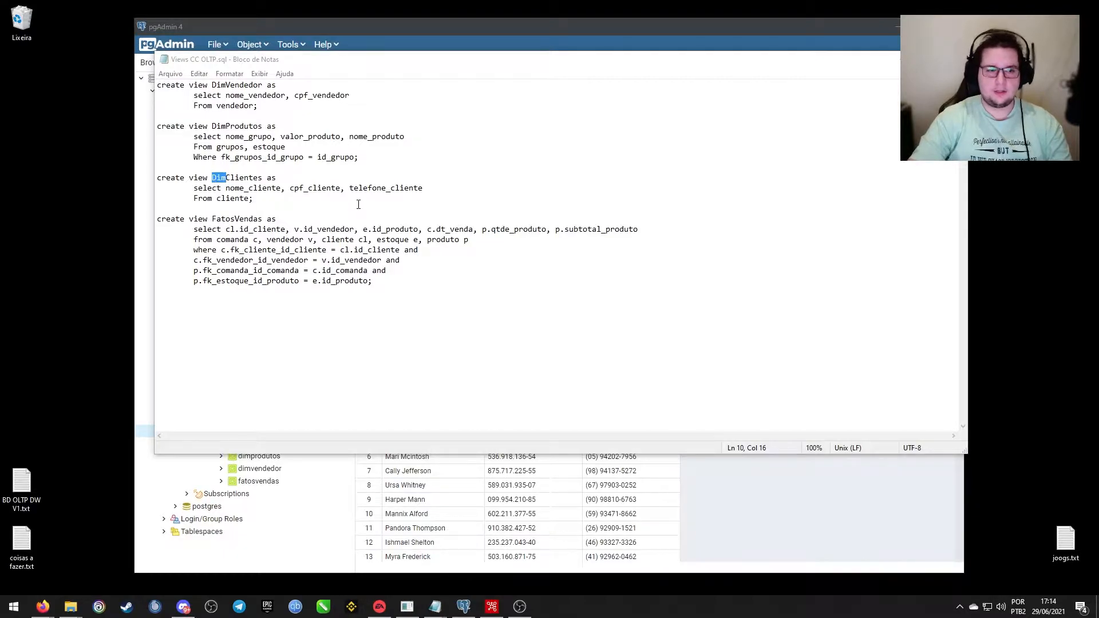
left_click(285, 219)
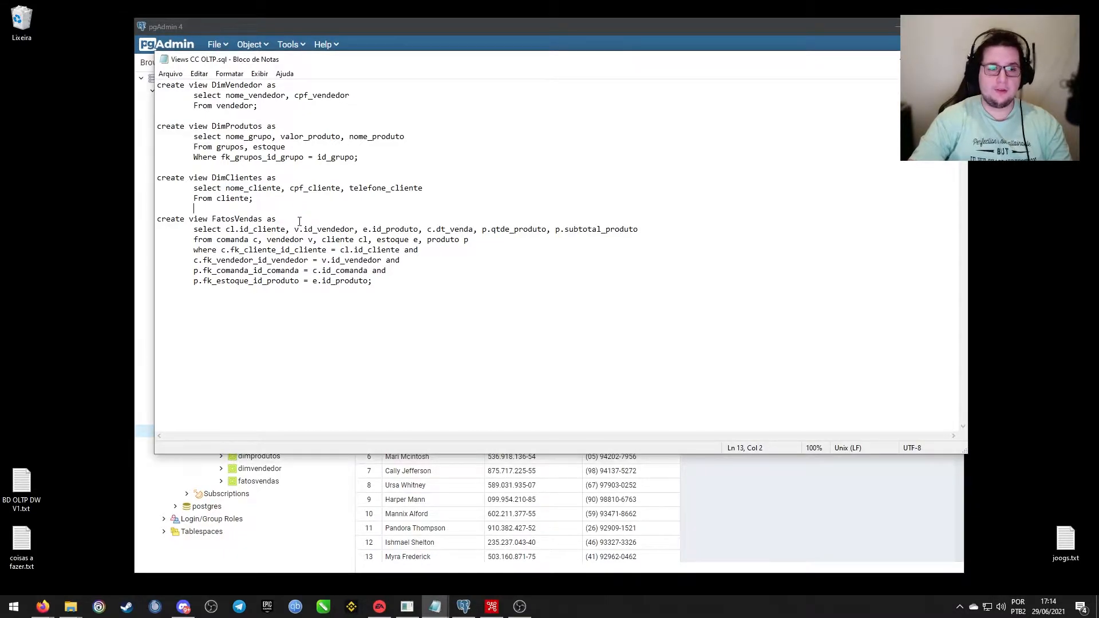
left_click(317, 165)
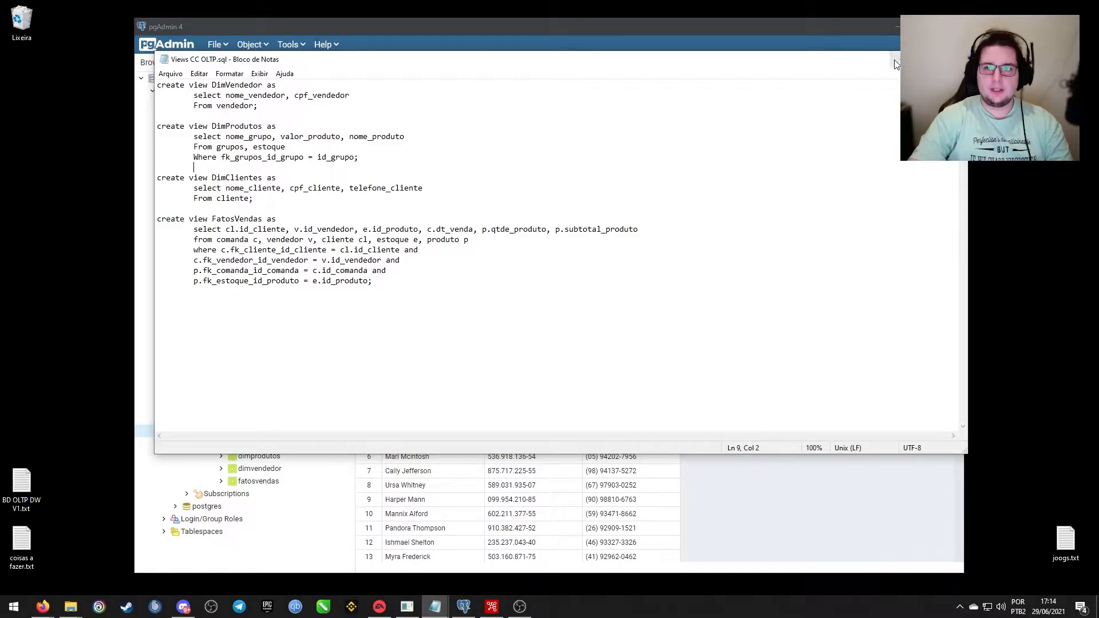
Return to pgAdmin, run the dimclientes select query on Grafica_OLTP, browse the returned rows and minimize the window.
key("alt+Tab")
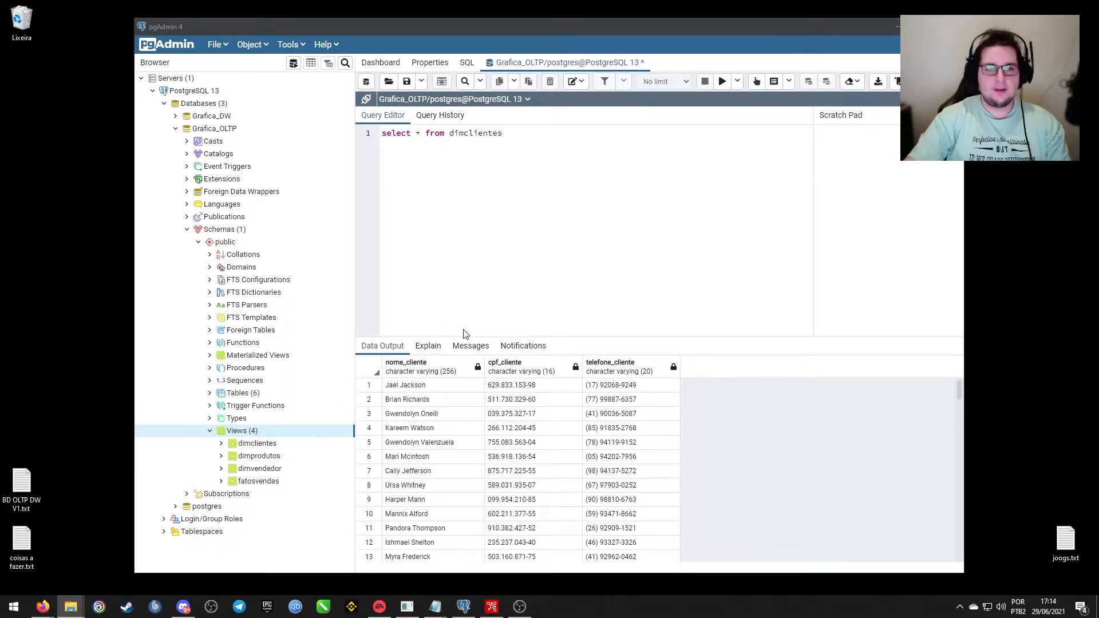
left_click(561, 204)
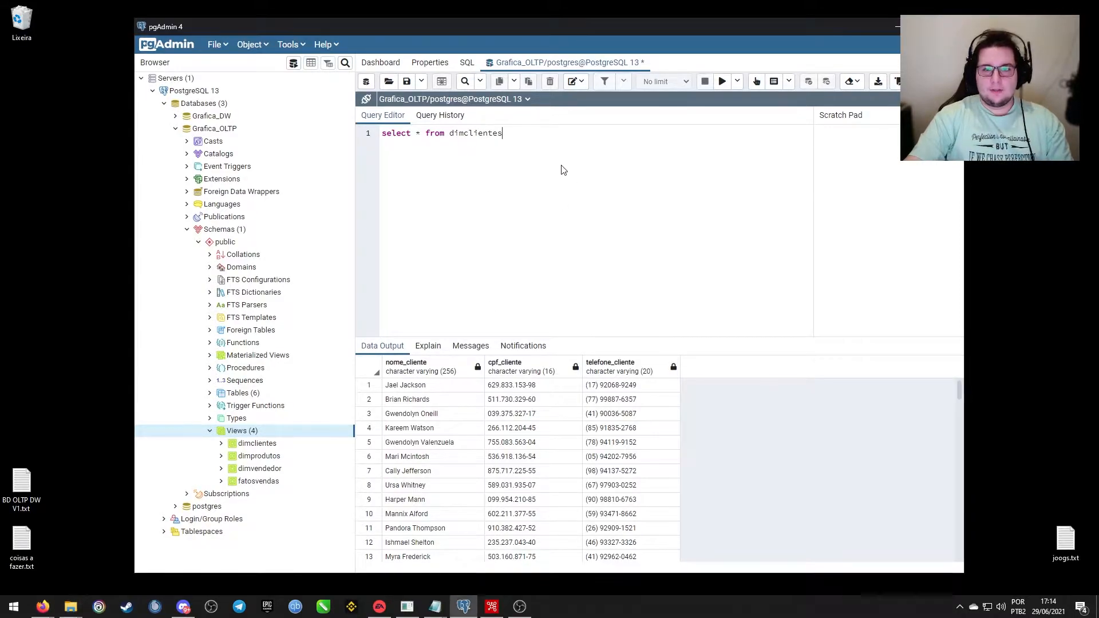
key("F5")
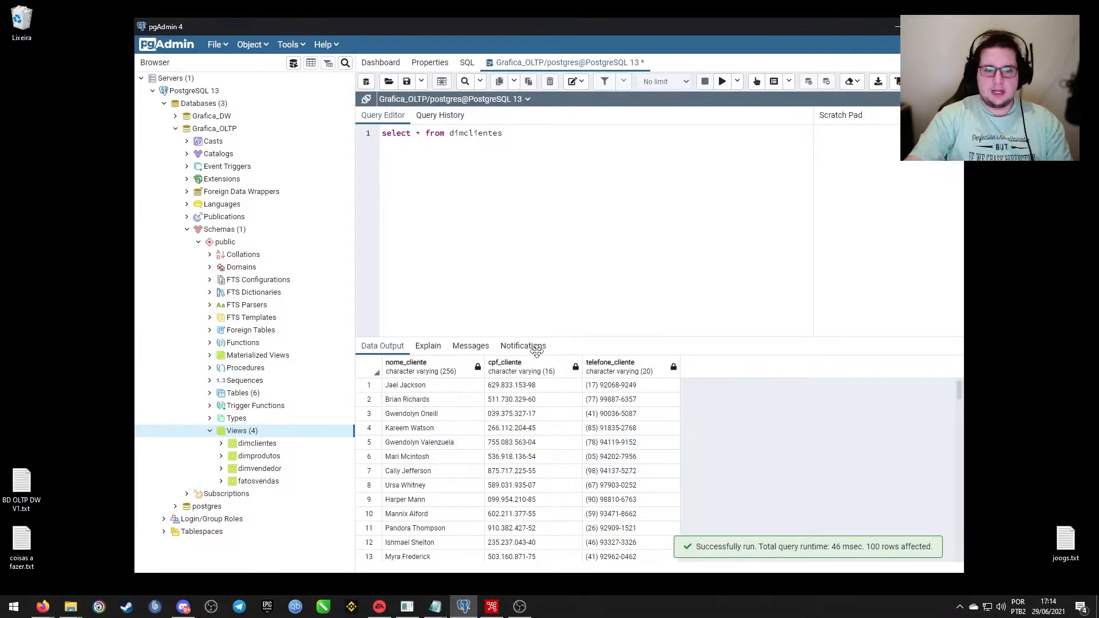
scroll(435, 515, "down", 10)
scroll(435, 515, "up", 10)
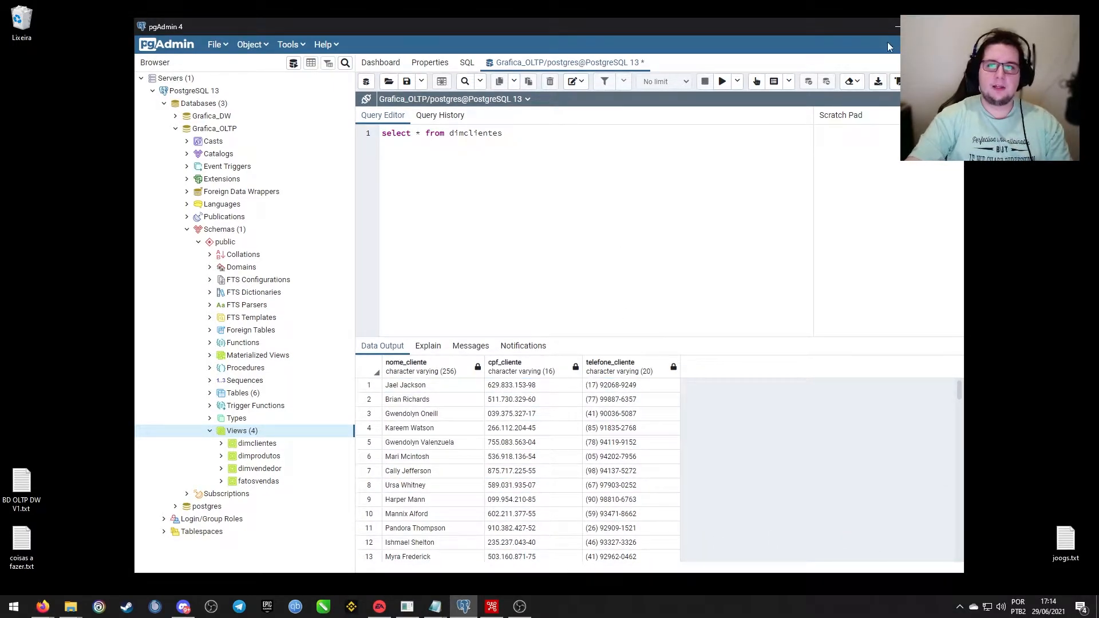
left_click(897, 26)
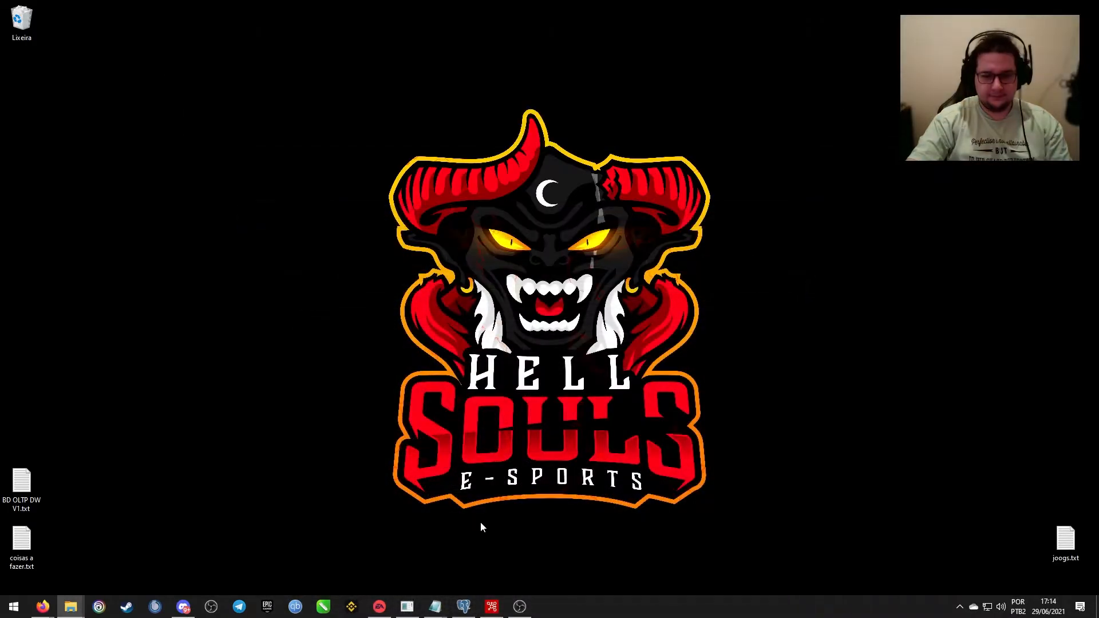
Switch to Spoon, look at the welcome page, and show the dimclientes_t transformation's object tree.
left_click(492, 606)
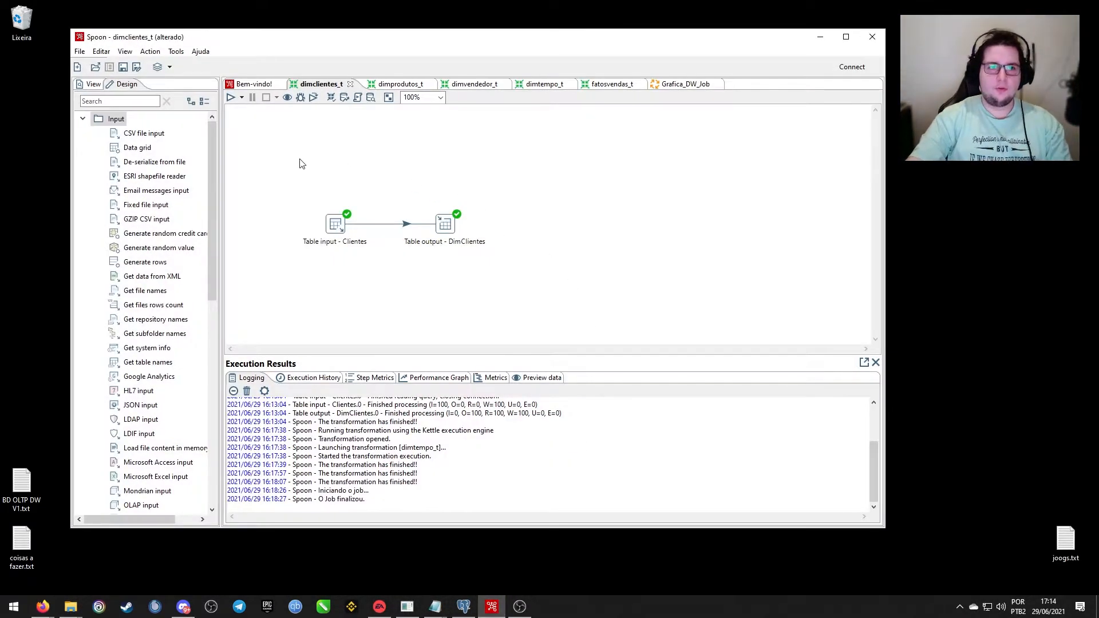
left_click(254, 85)
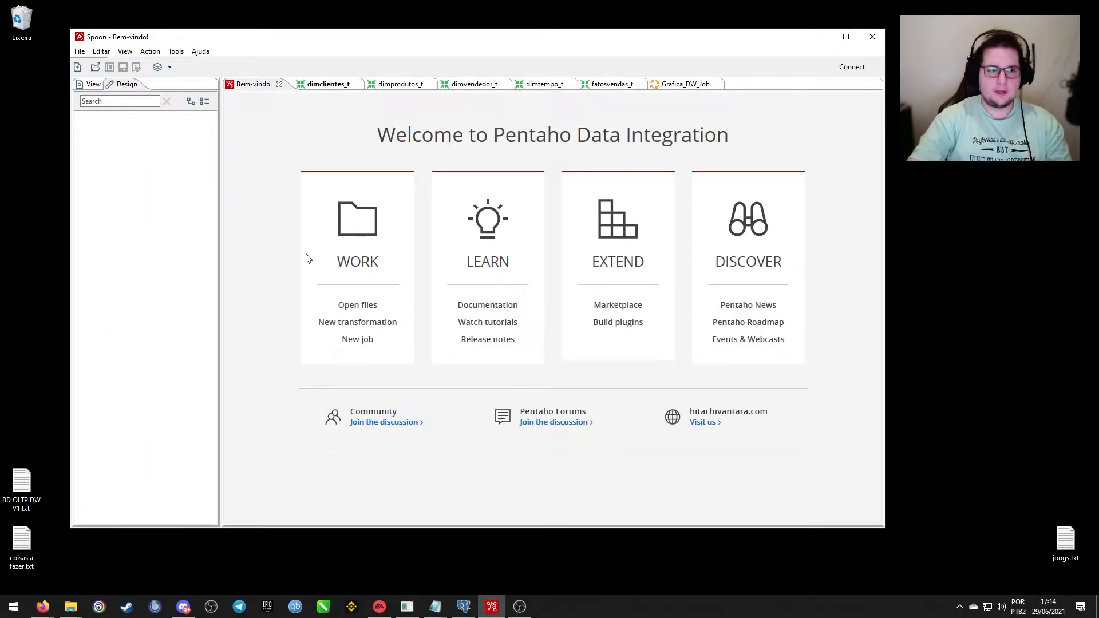
left_click(327, 85)
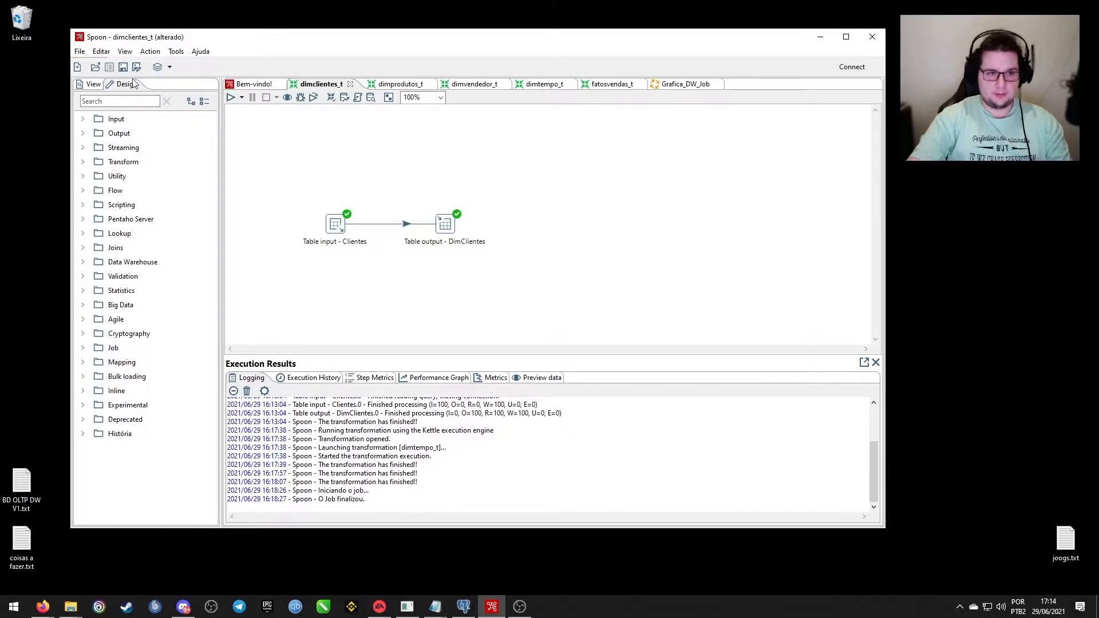
left_click(91, 85)
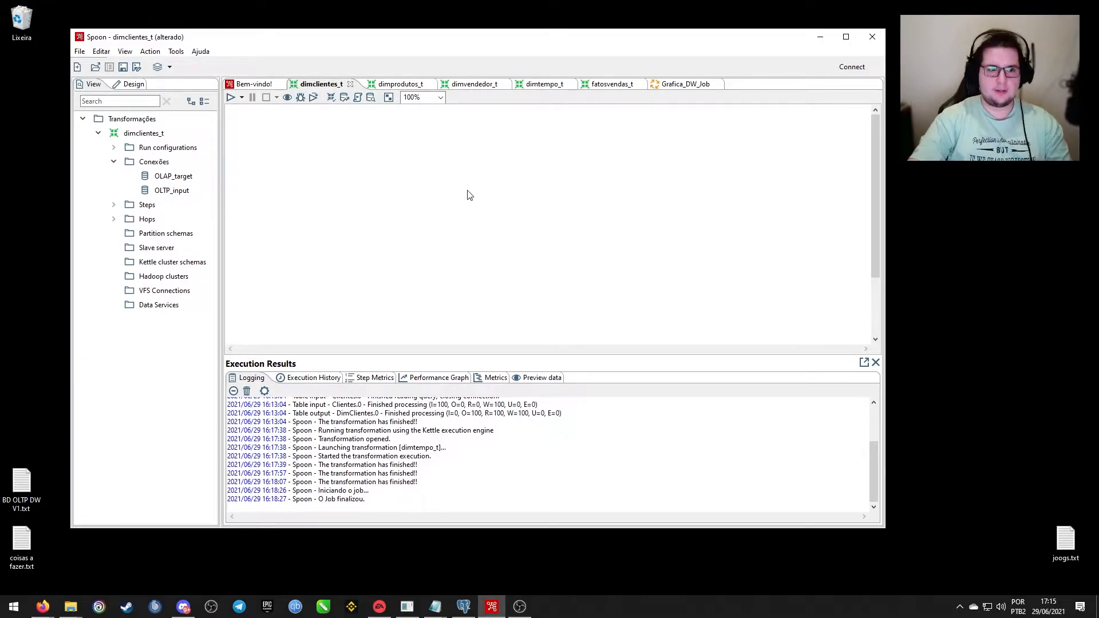
Review the OLAP_target and OLTP_input connections of dimclientes_t, view the OLTP_input settings, and close them.
left_click(148, 164)
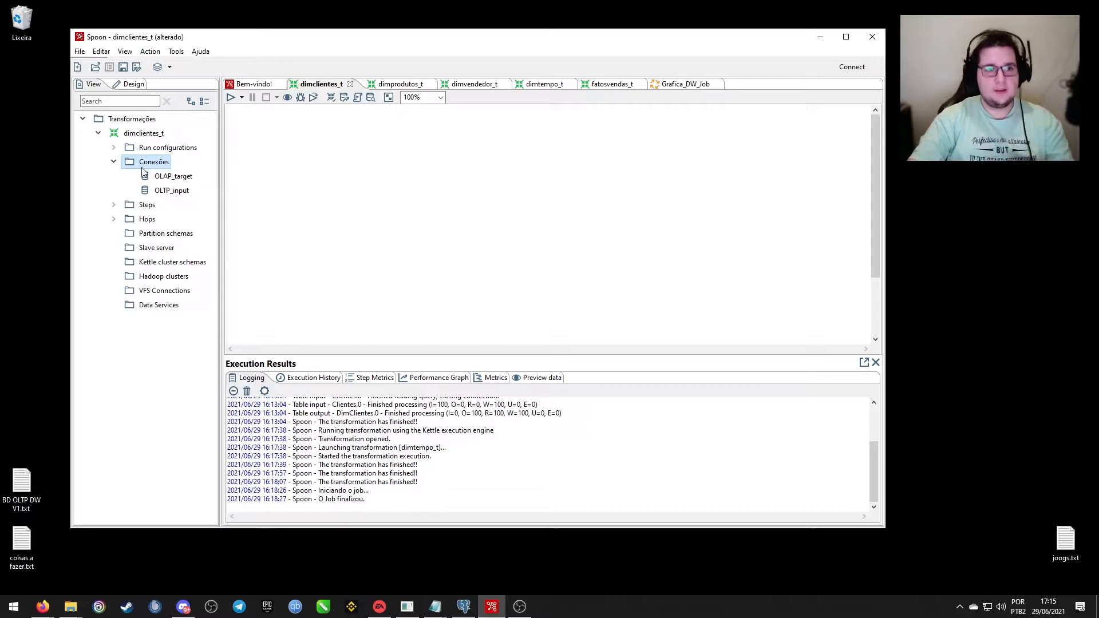
left_click(172, 178)
left_click(167, 194)
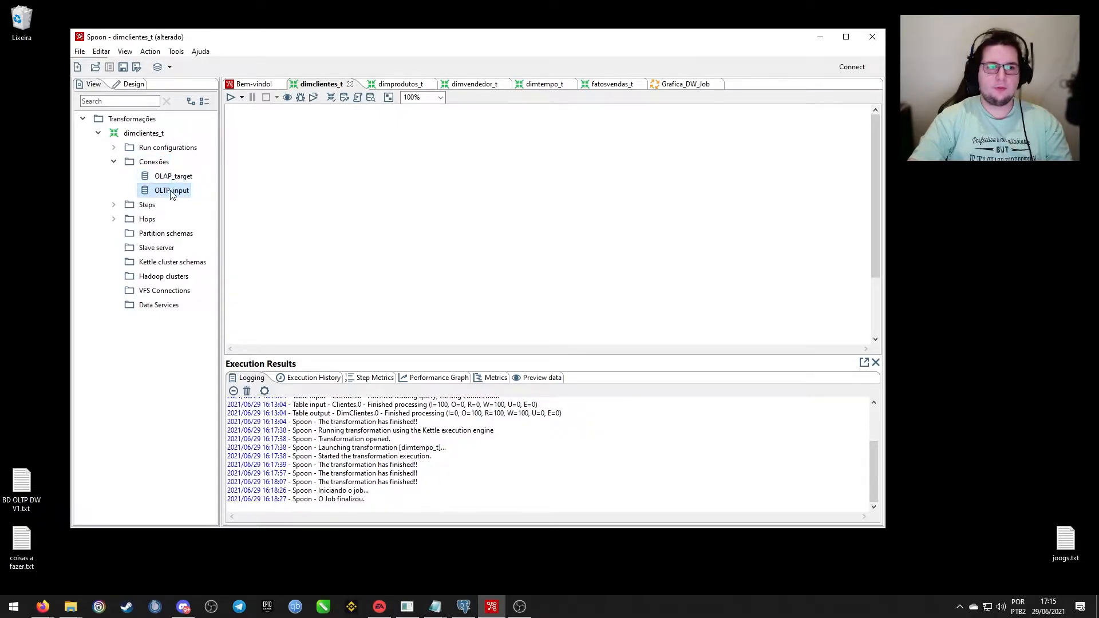
left_click(171, 180)
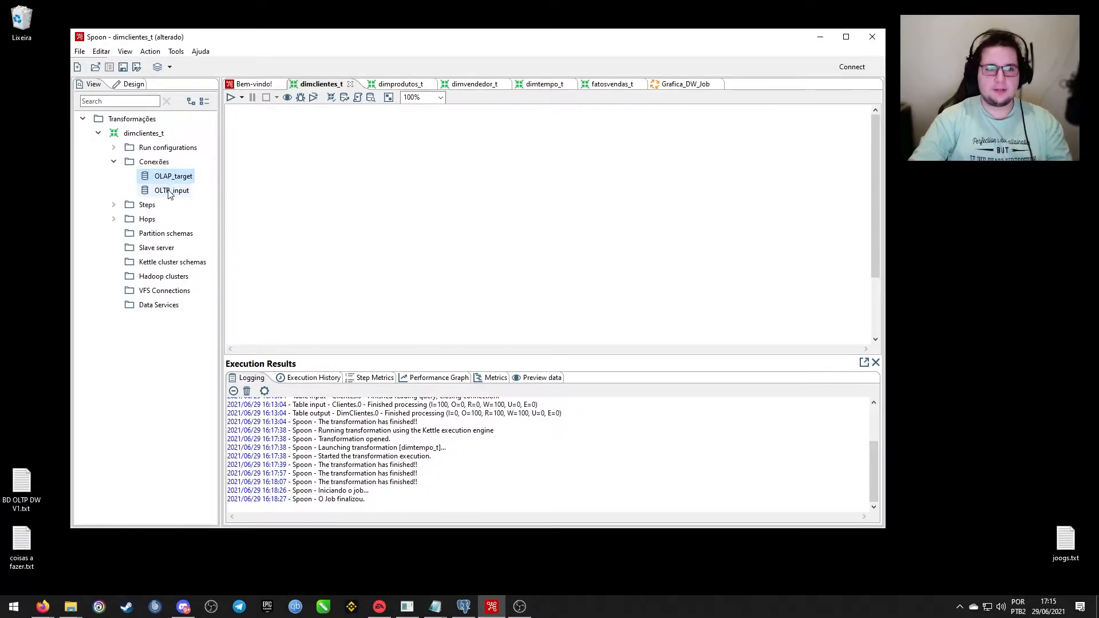
double_click(171, 192)
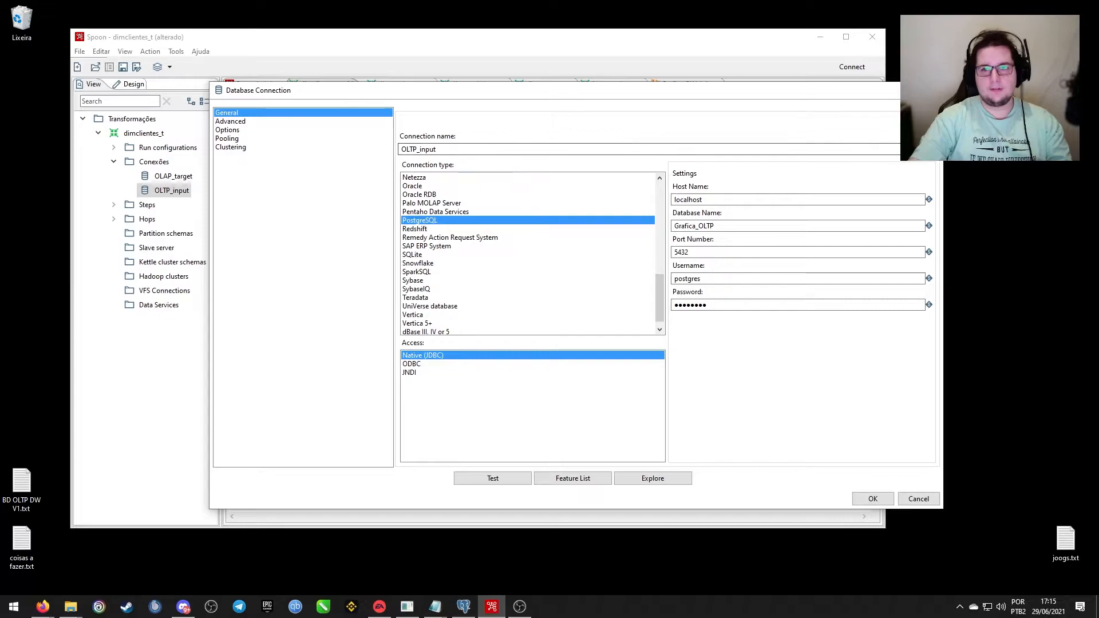
left_click(930, 90)
Start a new PostgreSQL database connection with host name localhost and database name Grafica_OLTP.
left_click(157, 167)
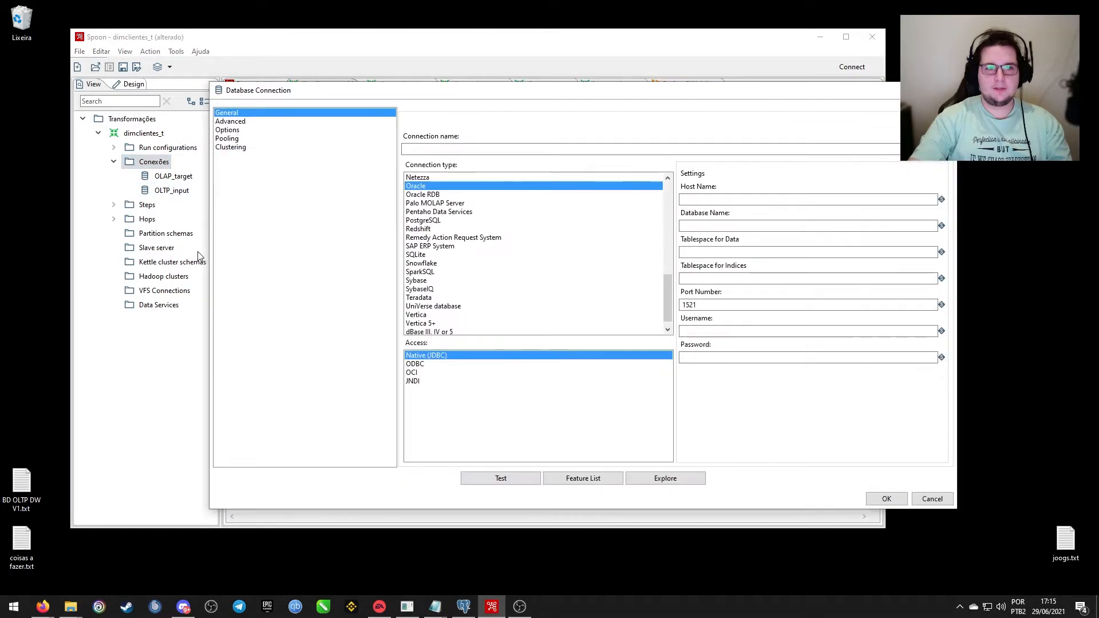
left_click(440, 221)
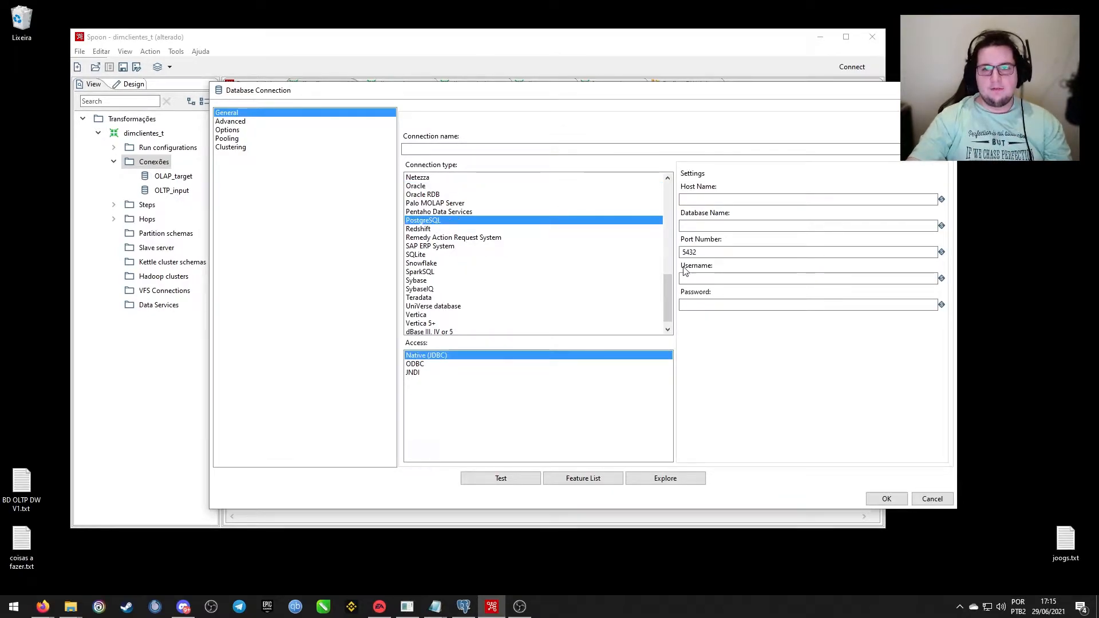
left_click(731, 199)
type("localhost")
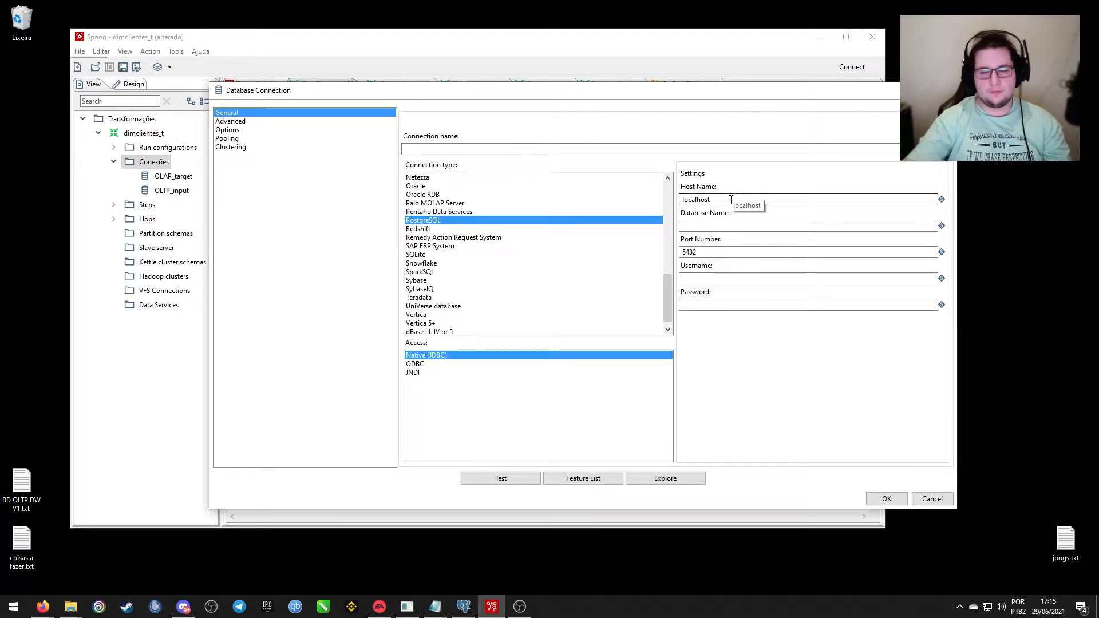
left_click(761, 224)
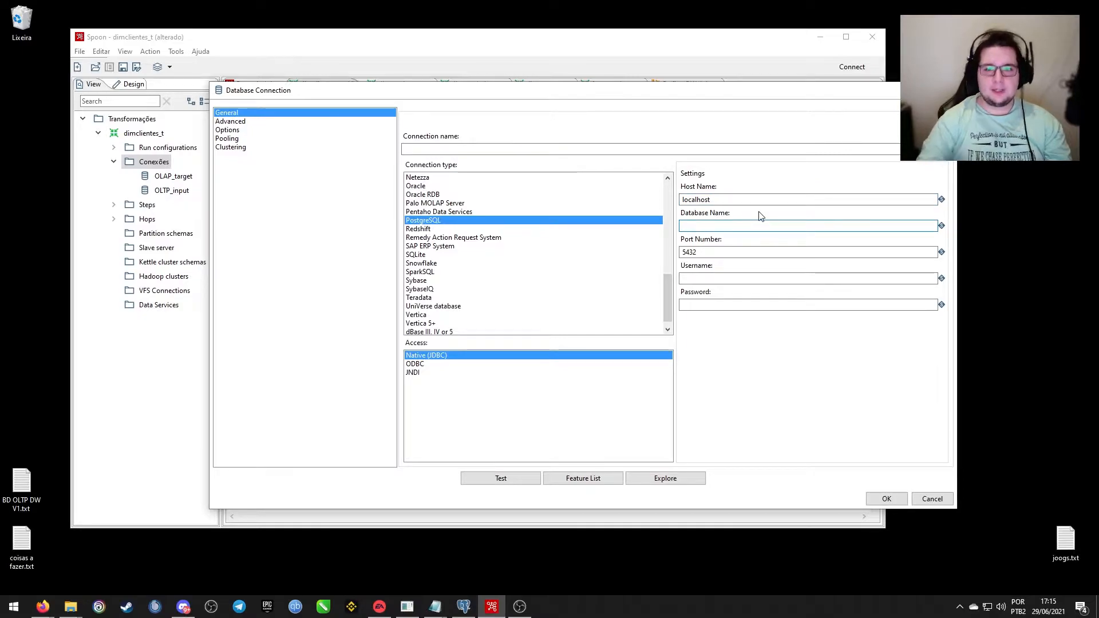
type("Grafica_")
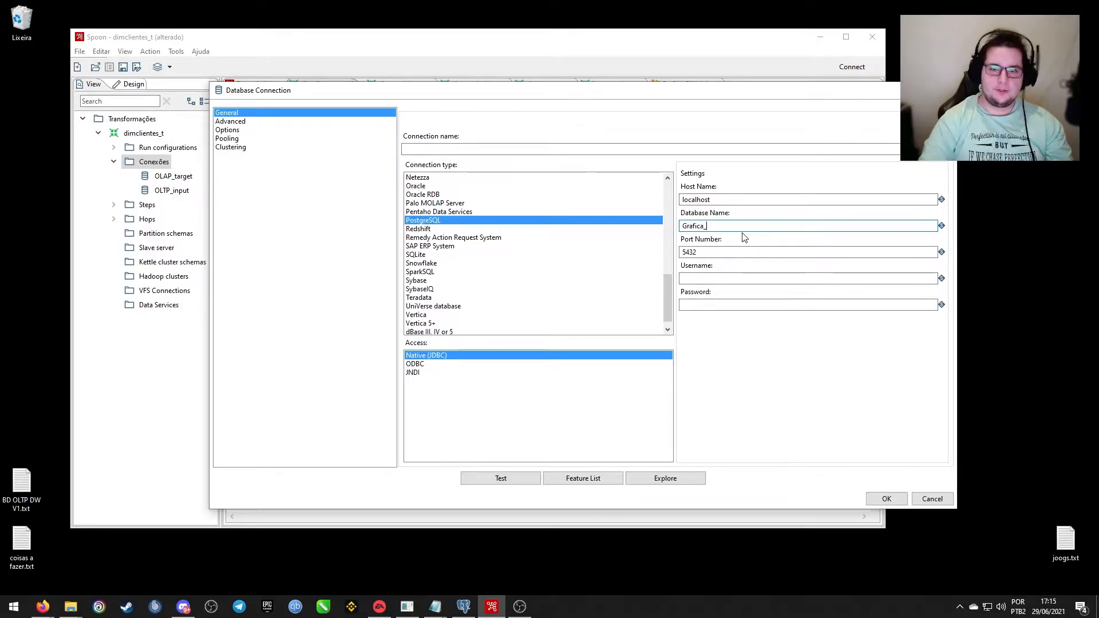
type("OLTP")
Set the new connection's username to postgres and enter the database password.
left_click(724, 277)
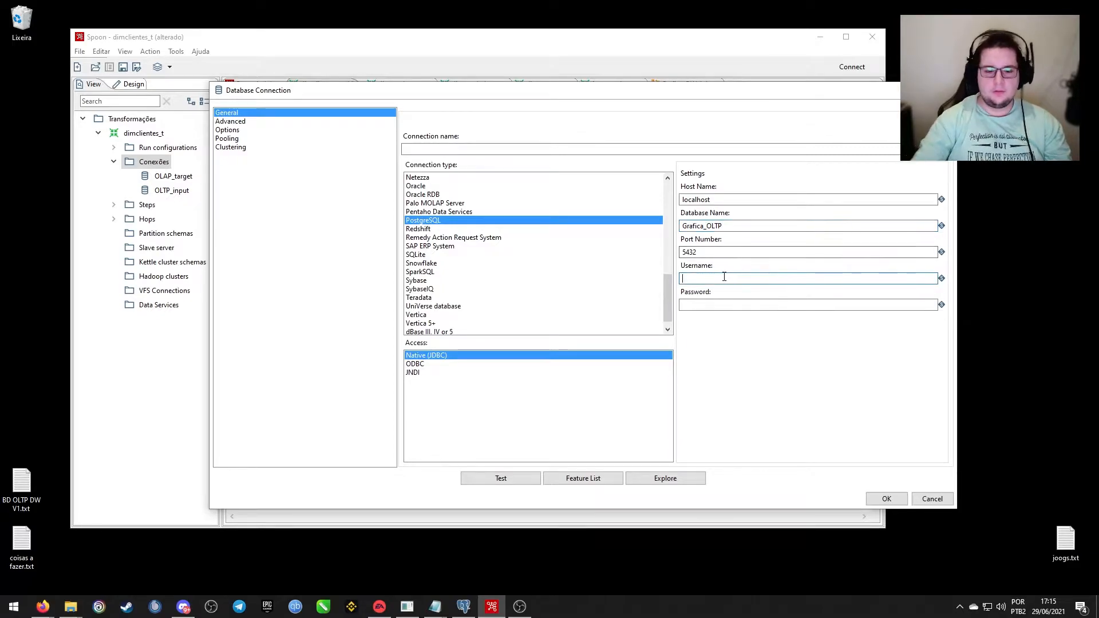
type("pos")
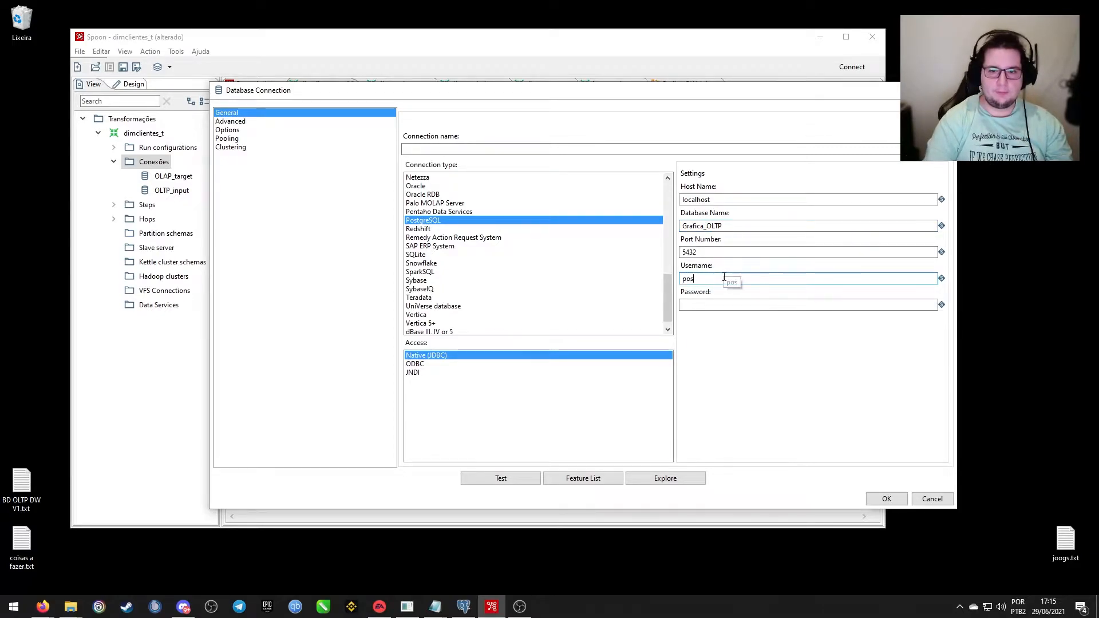
type("tgres")
key("Tab")
type("postgres")
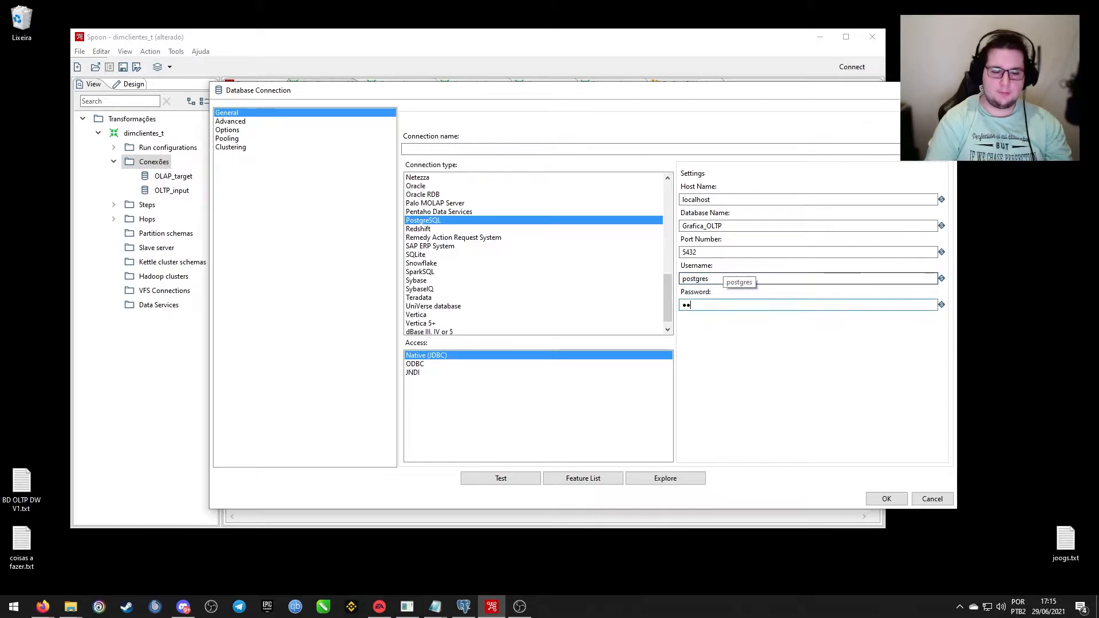
Name the new PostgreSQL connection OLTP_input.
left_click(518, 150)
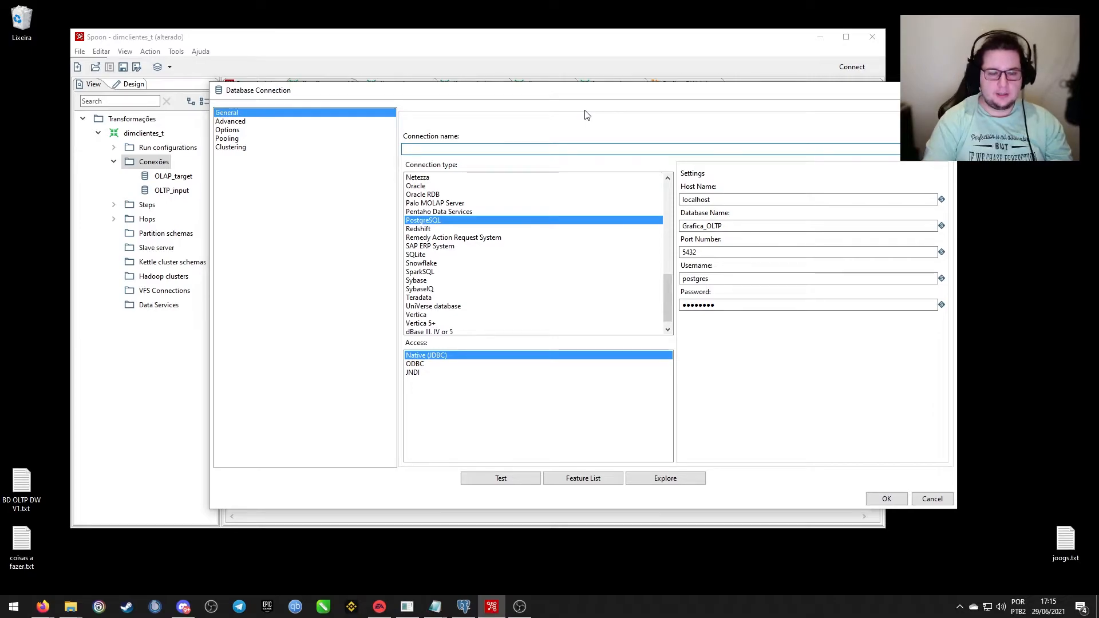
type("L")
key("BackSpace")
key("BackSpace")
type("OLTP_input")
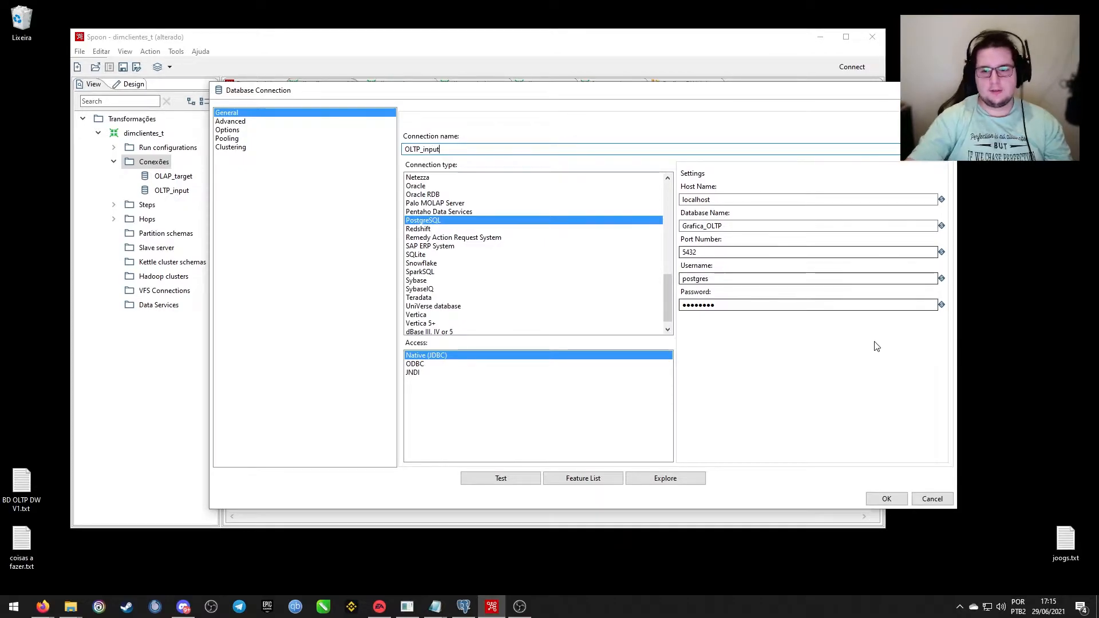
Test the newly filled-in OLTP_input connection and close its settings without saving.
left_click(512, 479)
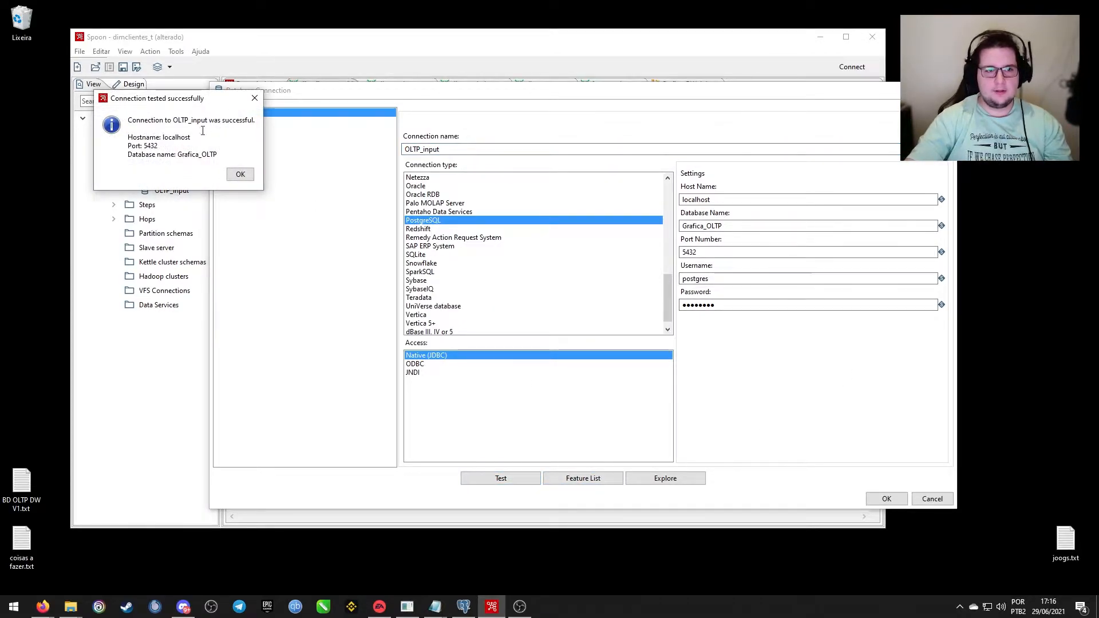
left_click(240, 175)
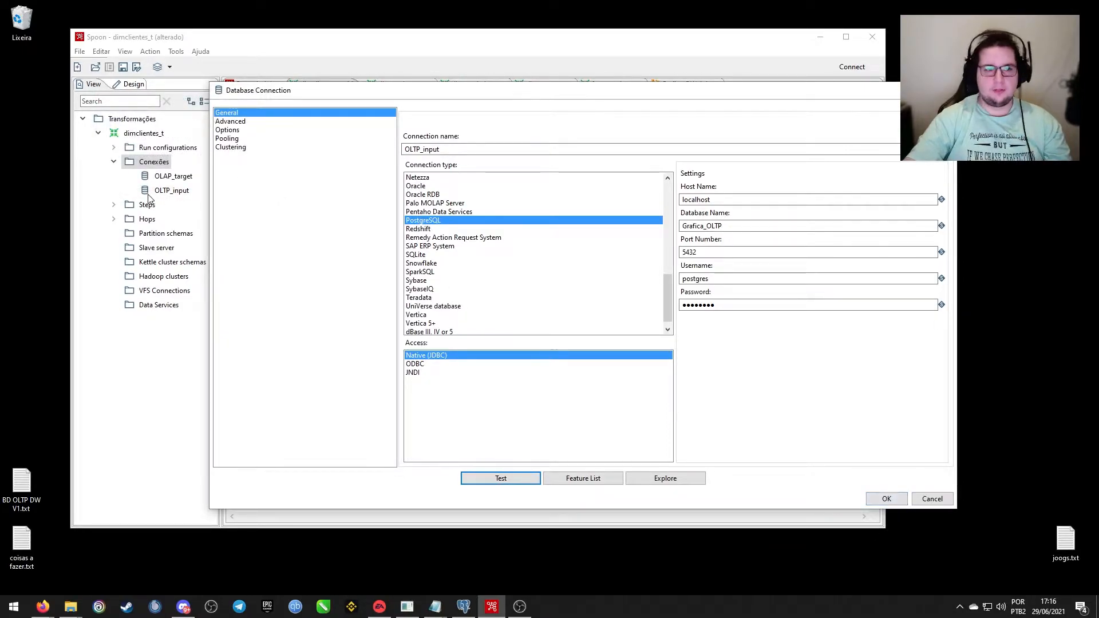
left_click(931, 500)
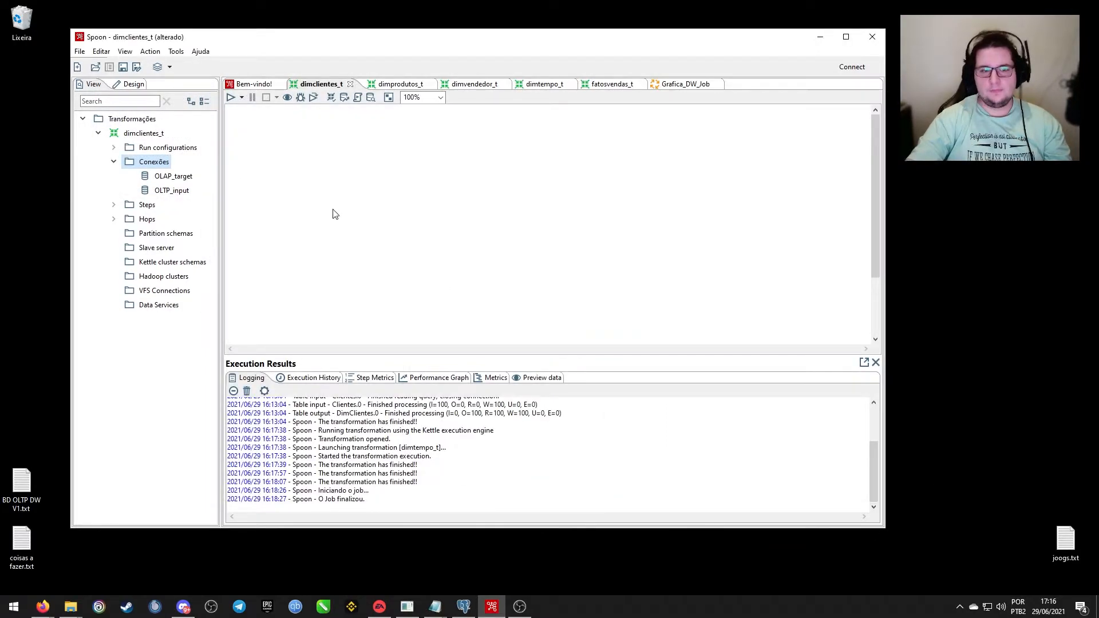
Review the host, database name and port of the OLAP_target connection, test it, and close its settings unchanged.
double_click(172, 177)
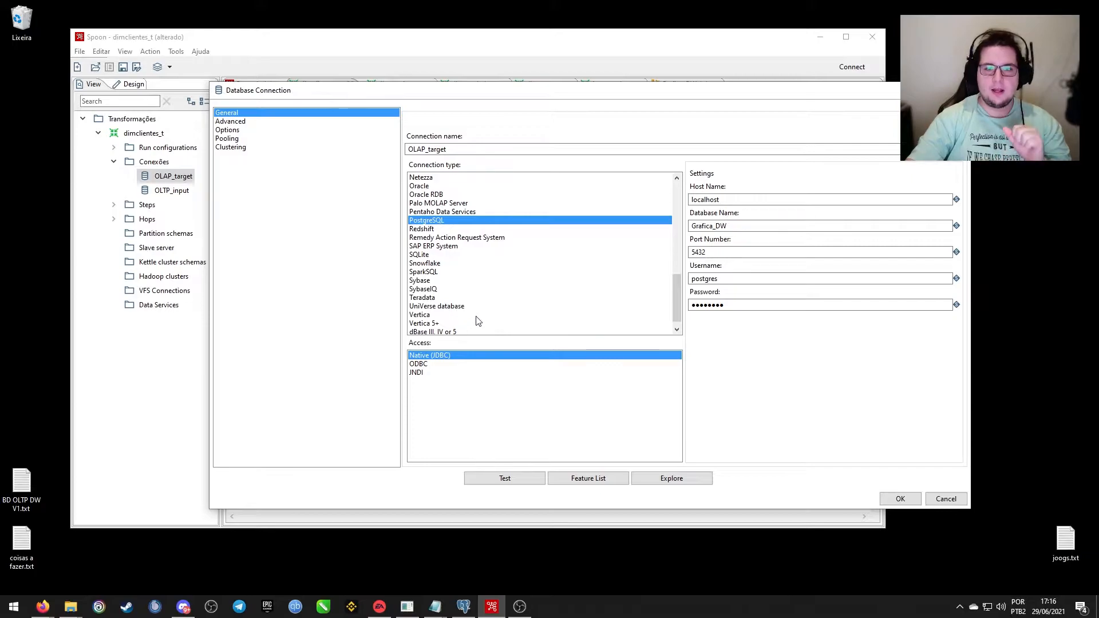
left_click(731, 200)
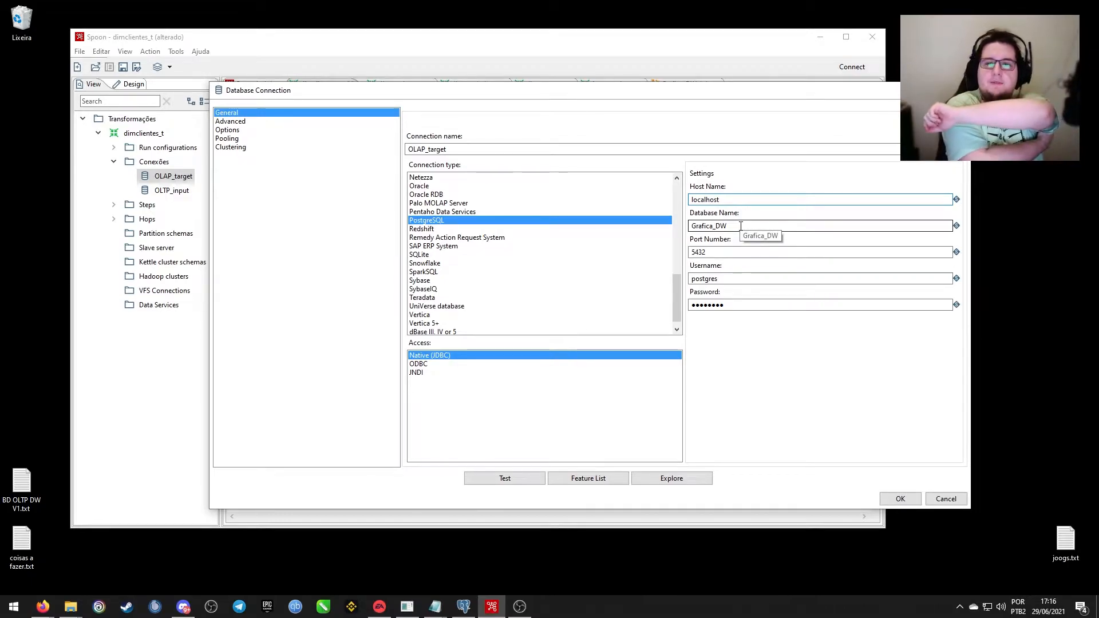
mouse_move(740, 227)
left_mouse_down()
mouse_move(682, 228)
mouse_move(759, 228)
left_mouse_up()
left_click(761, 229)
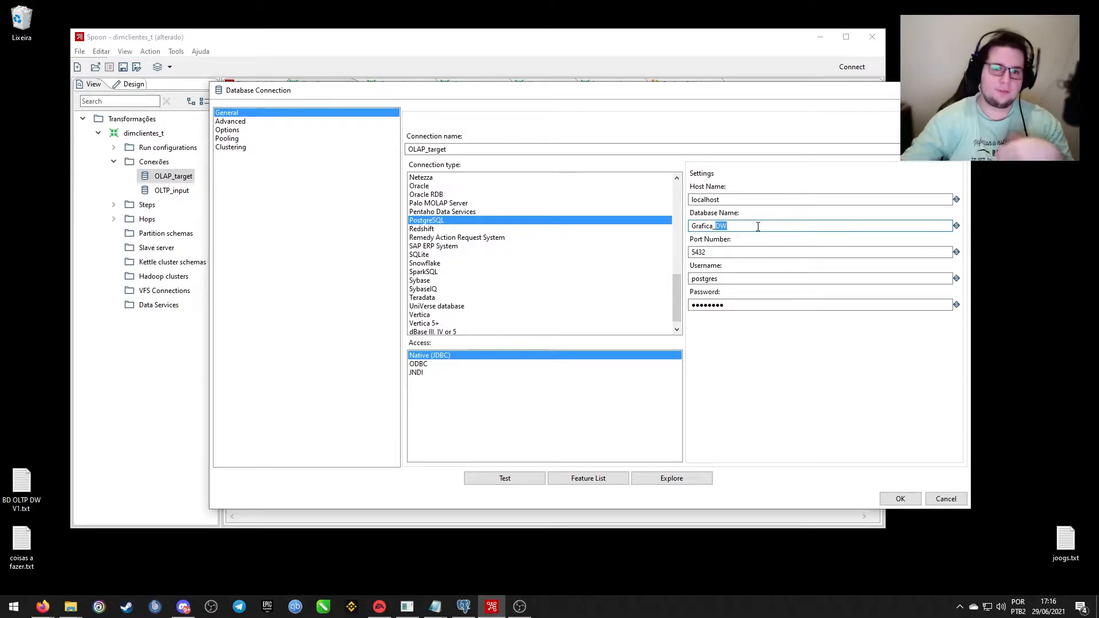
left_click(744, 253)
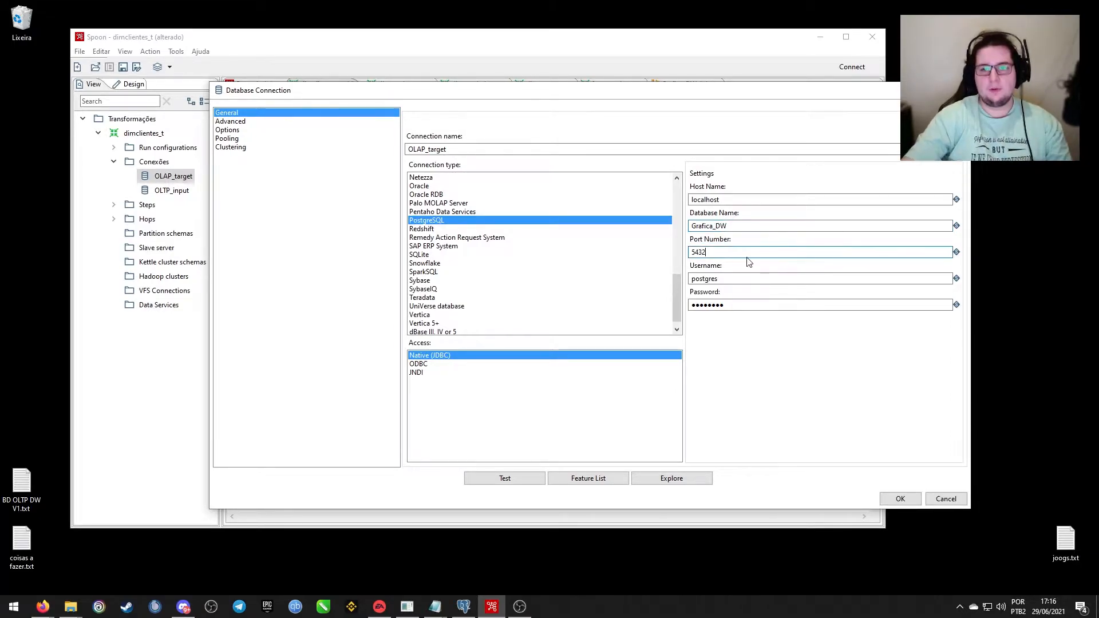
left_click(505, 478)
left_click(186, 115)
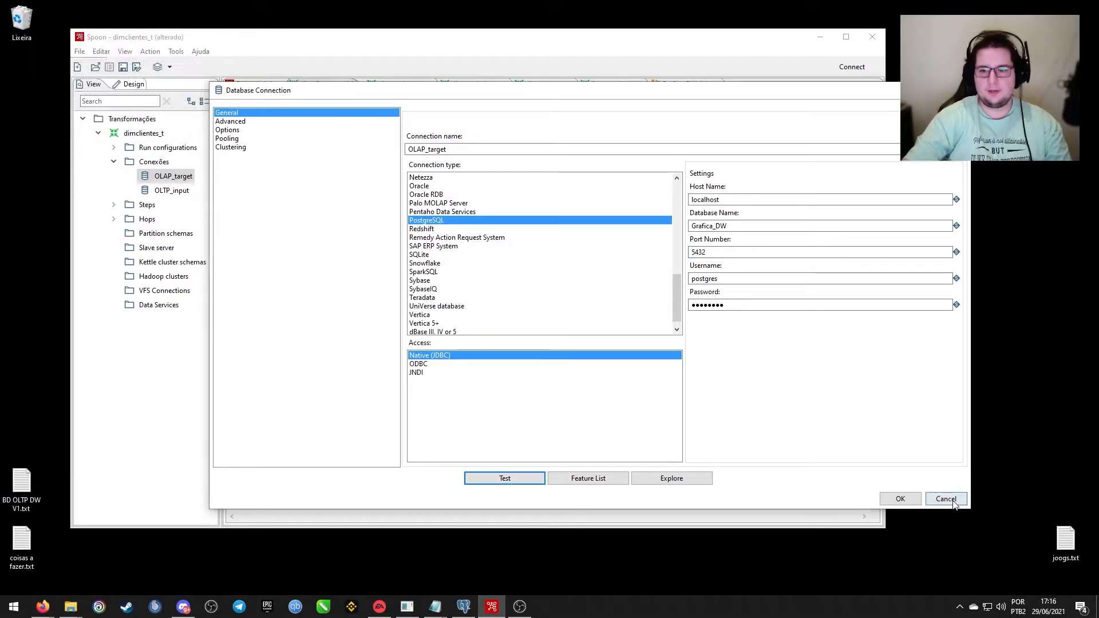
left_click(945, 499)
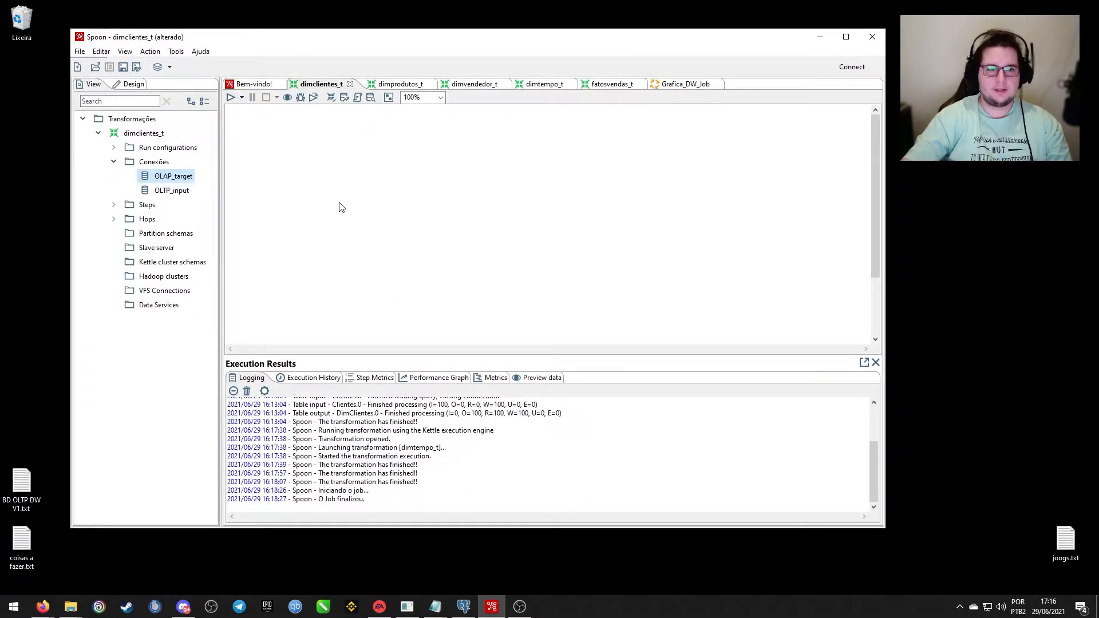
Add a Table input step to the empty dimclientes_t canvas and set its connection to OLTP_input.
left_click(128, 86)
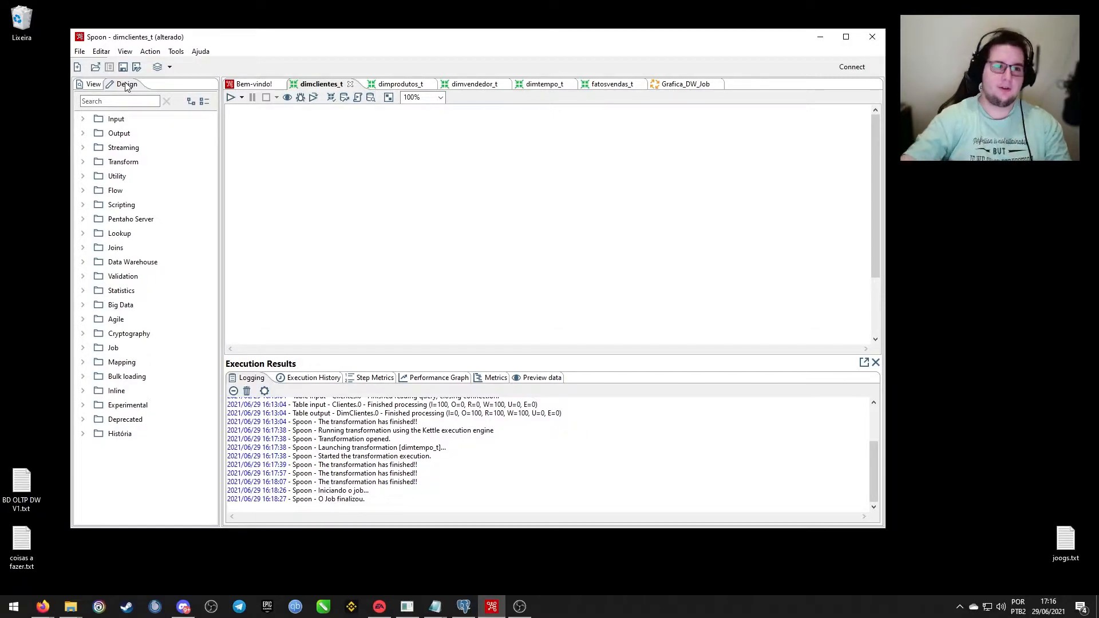
double_click(96, 119)
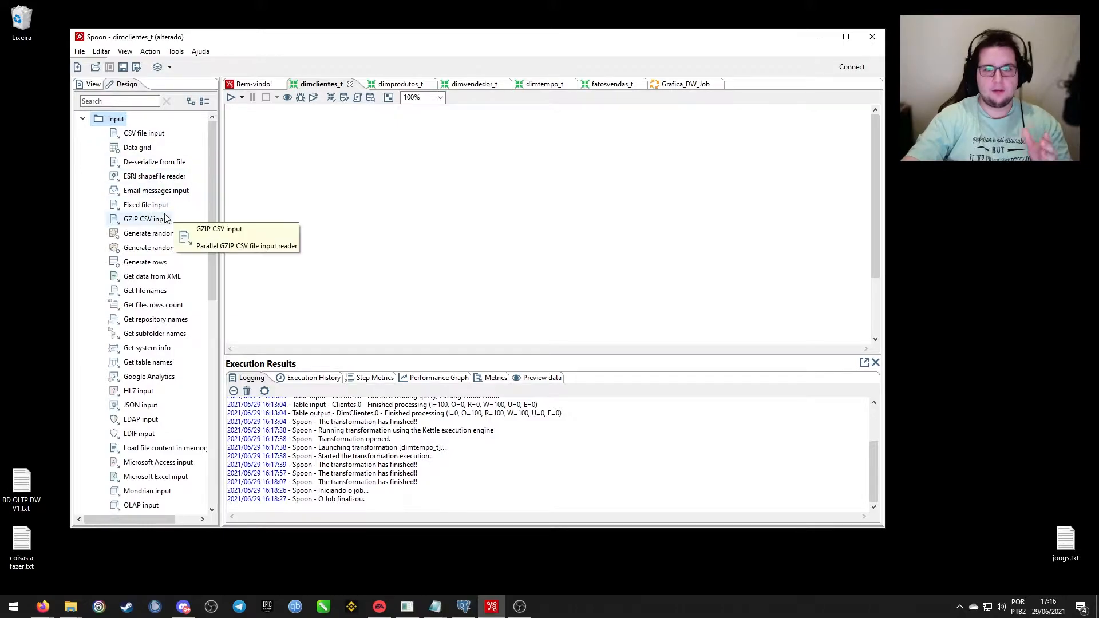
scroll(143, 286, "down", 6)
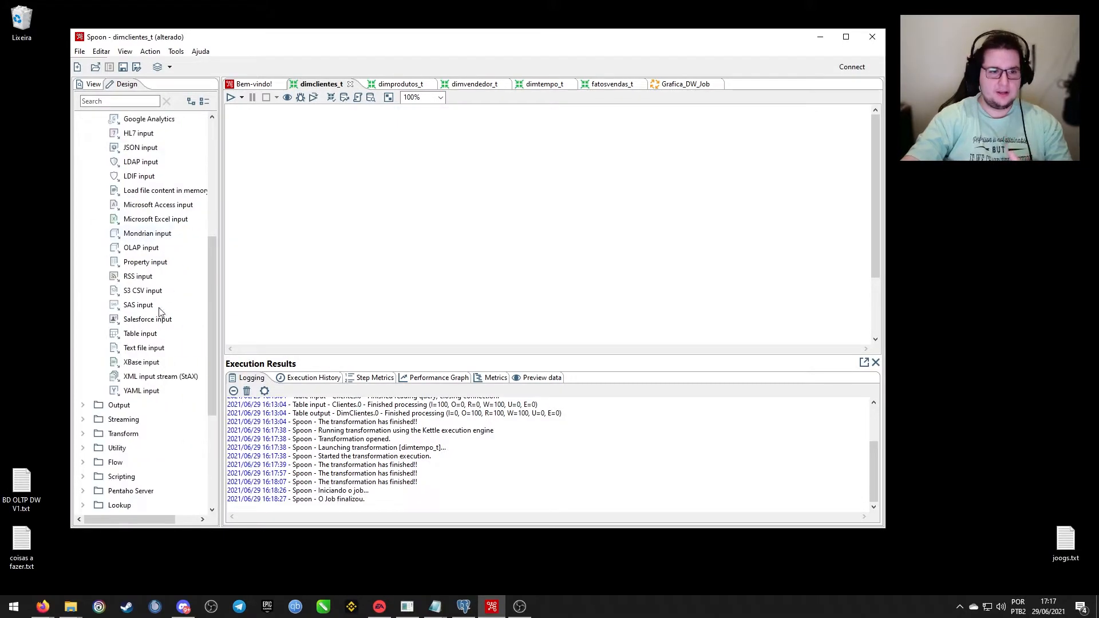
left_click_drag(140, 333, 289, 170)
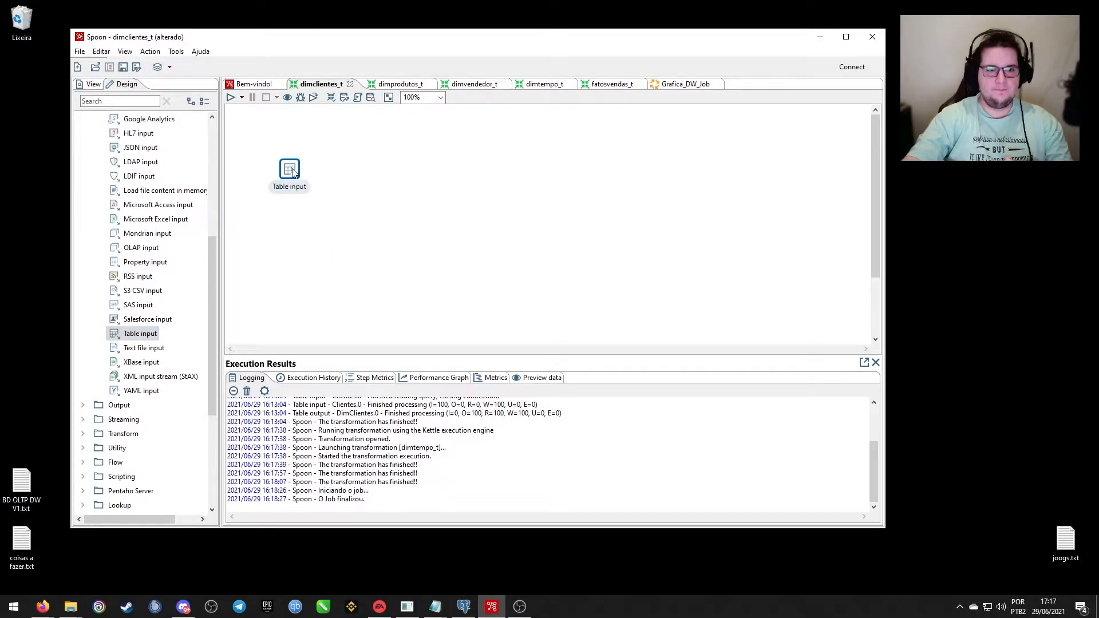
double_click(290, 170)
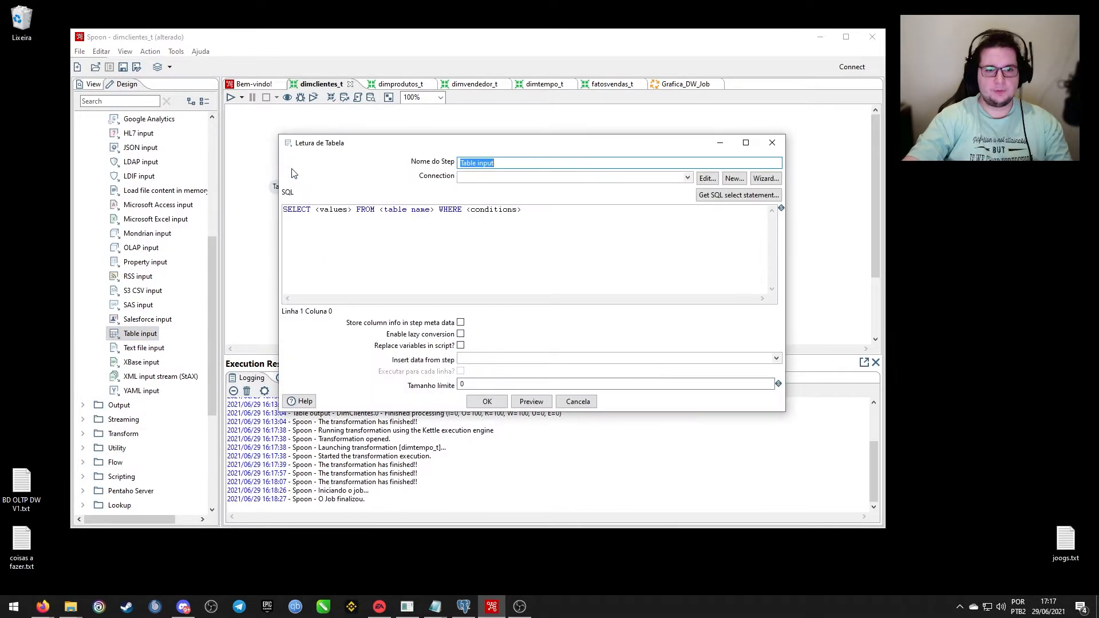
left_click(679, 179)
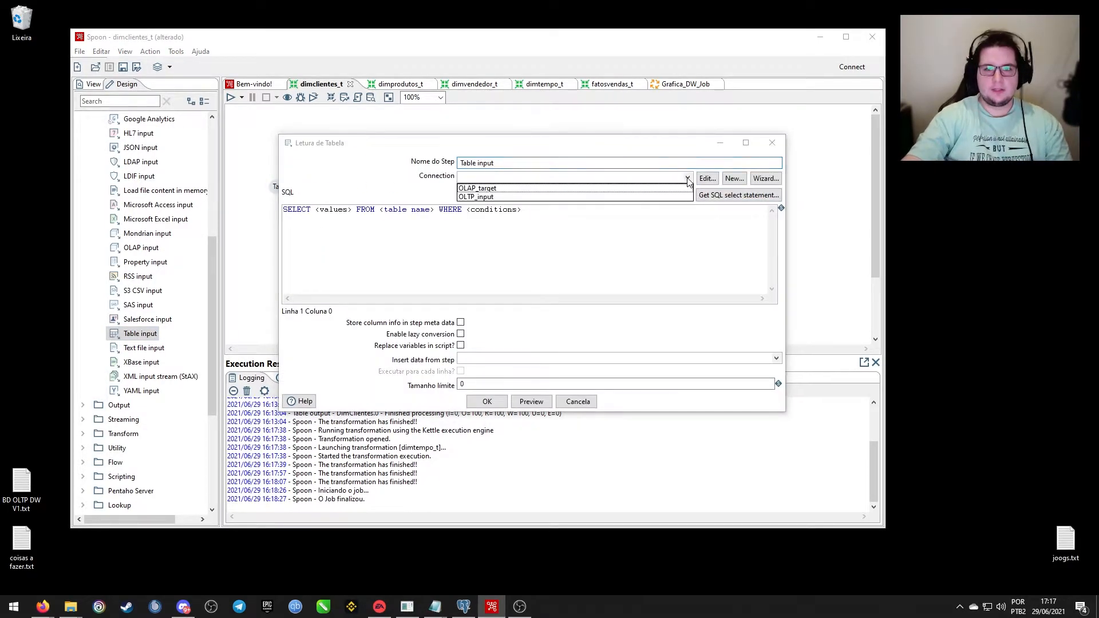
left_click(481, 198)
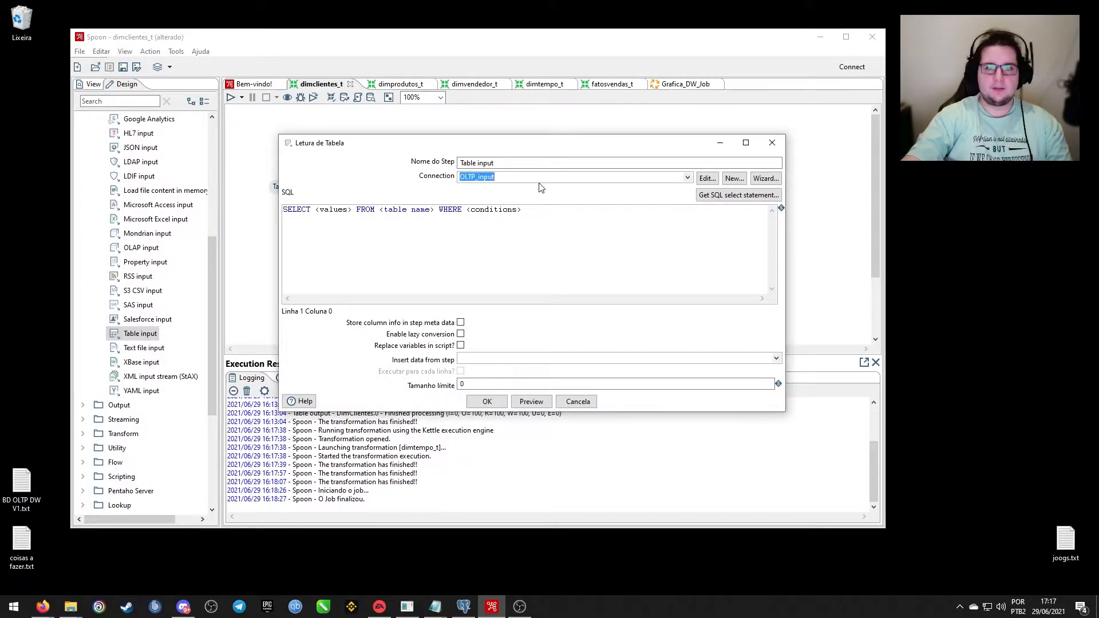
Generate the Table input's SQL select statement from the dimclientes view, including the field names.
left_click(732, 196)
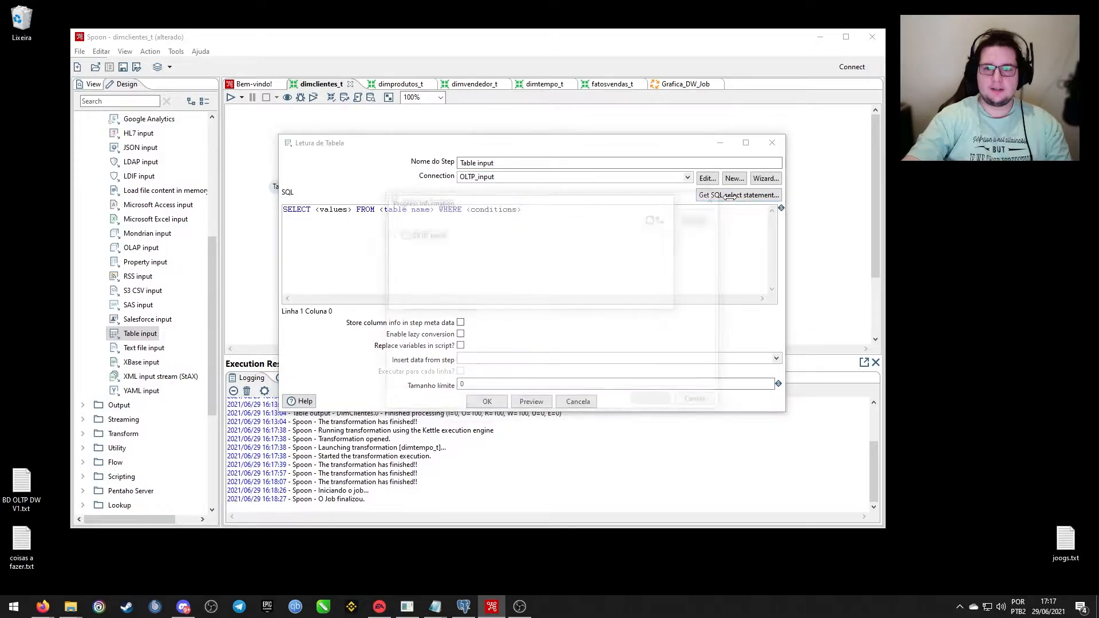
left_click_drag(621, 183, 587, 178)
left_click(392, 212)
left_click(404, 243)
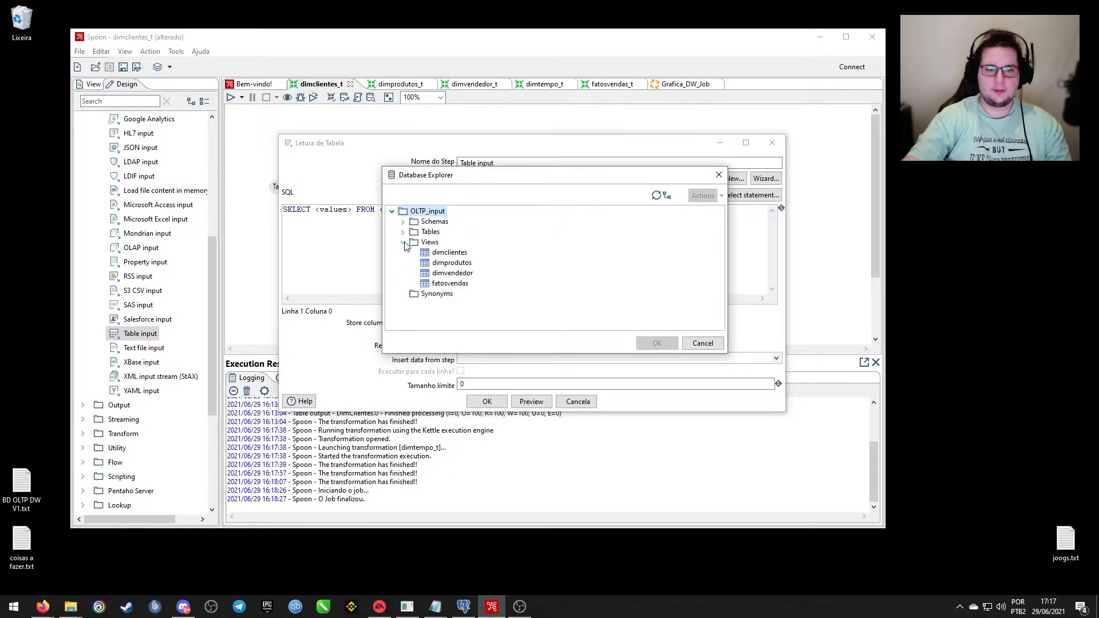
left_click(450, 252)
left_click(656, 343)
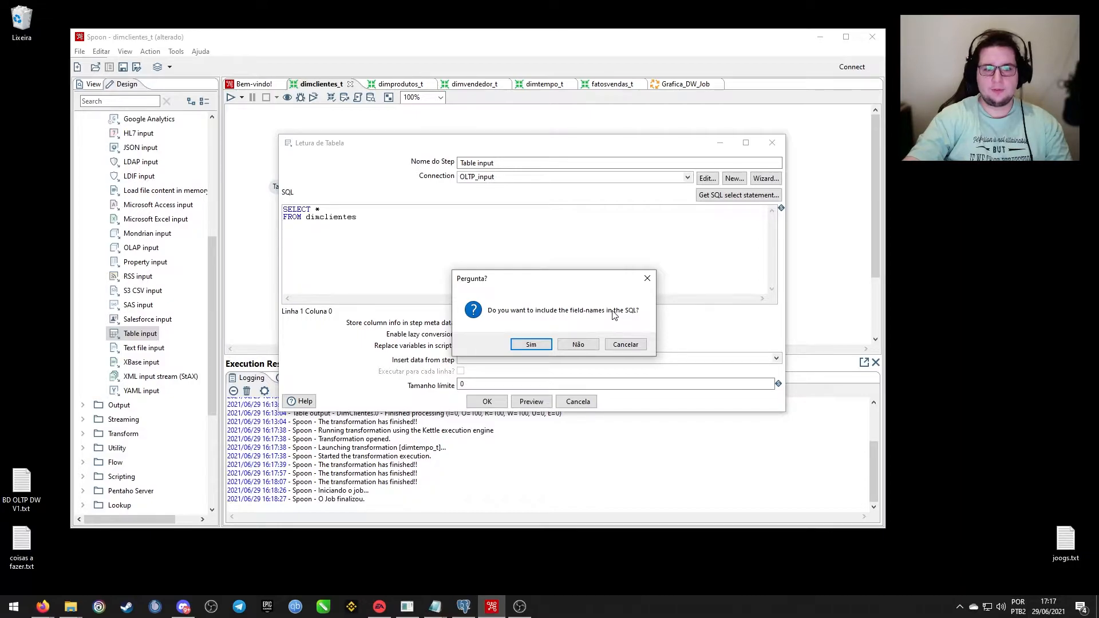
left_click(532, 345)
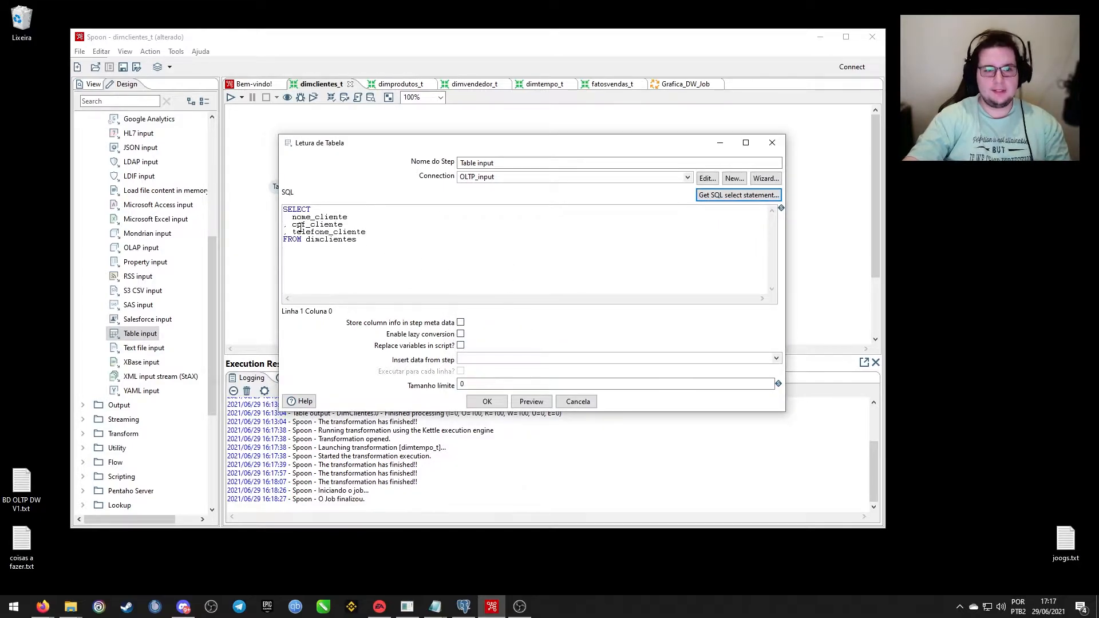
Replace the field list in the Table input's query with *, preview the dimclientes rows, and confirm the step settings.
left_click_drag(289, 217, 369, 232)
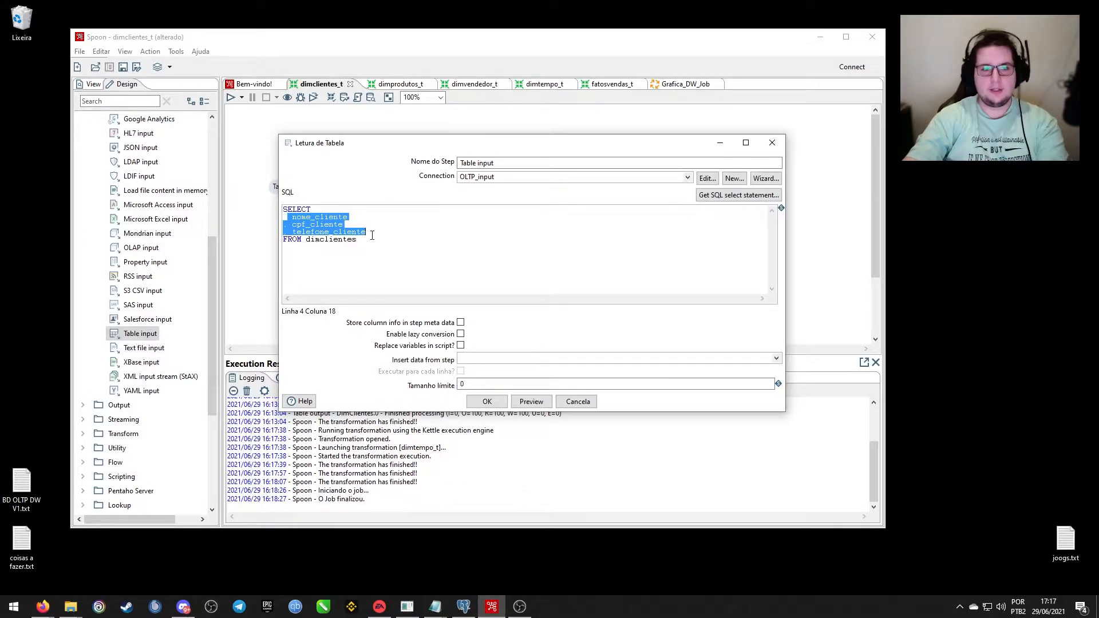
key("BackSpace")
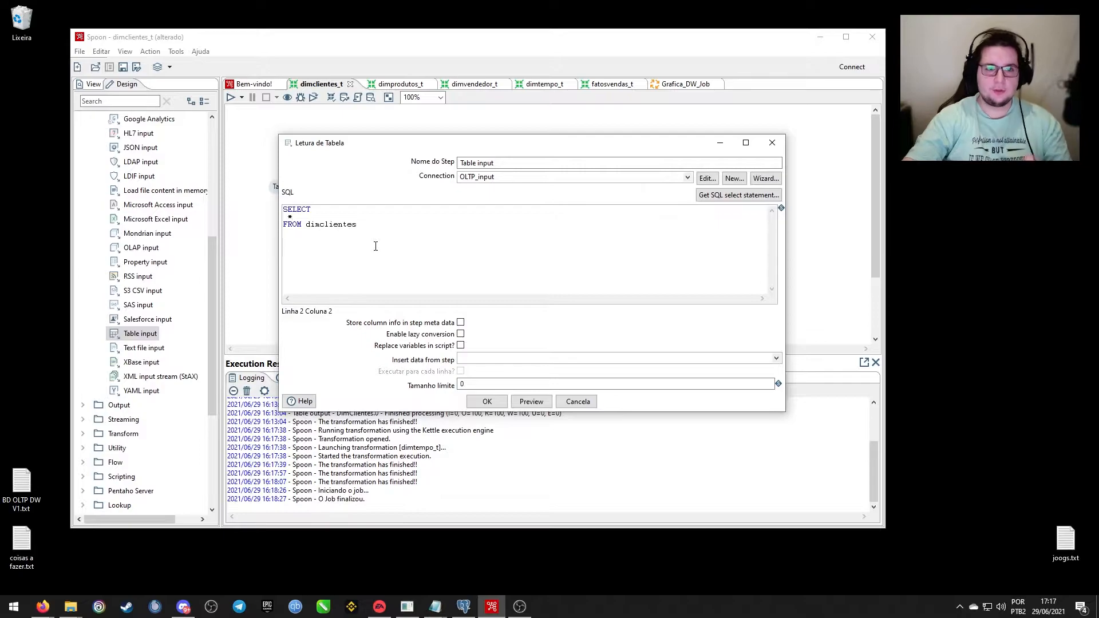
left_click(530, 401)
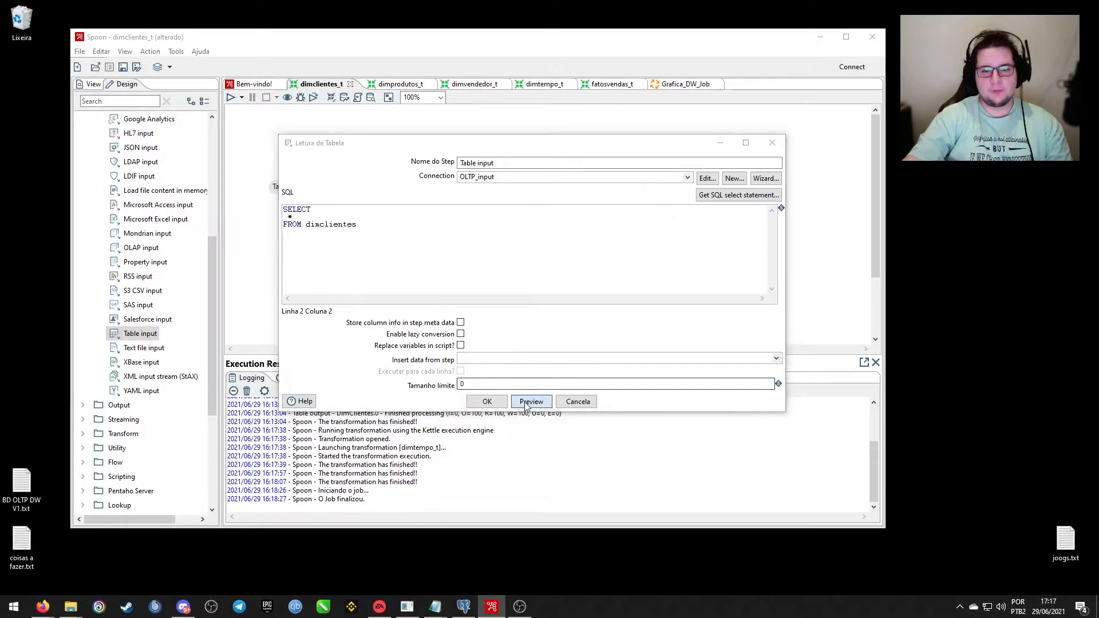
left_click(536, 304)
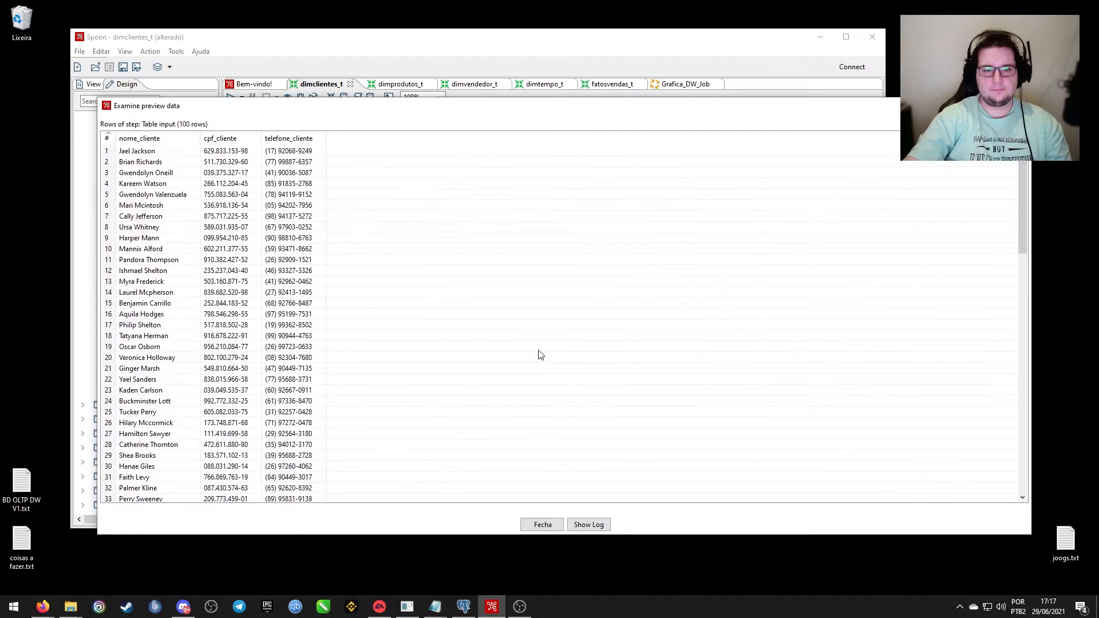
scroll(265, 239, "down", 15)
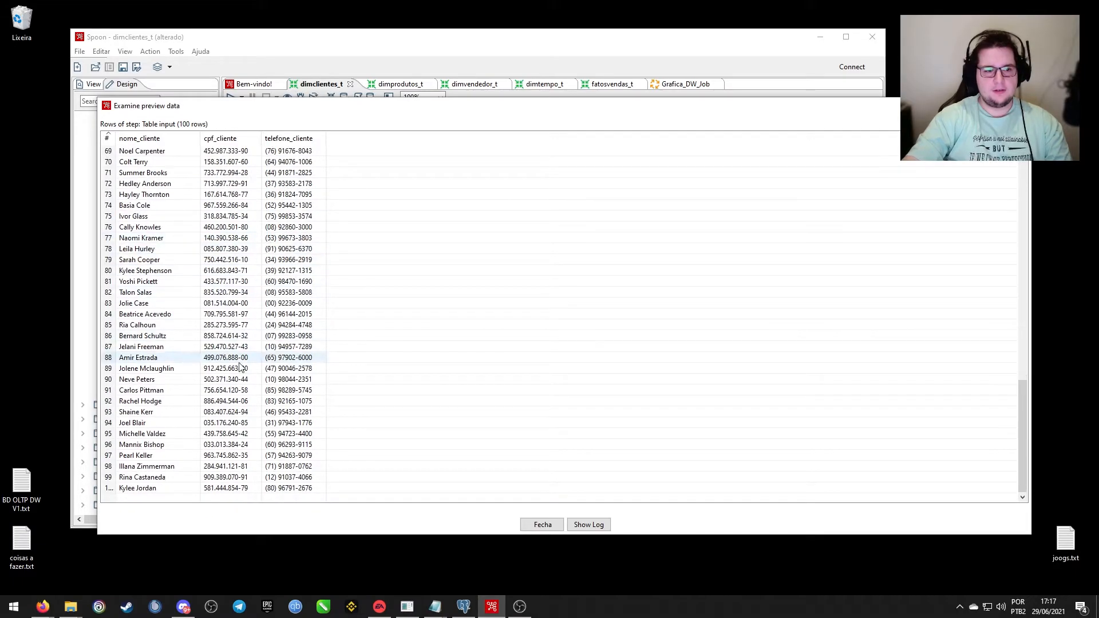
scroll(166, 355, "up", 20)
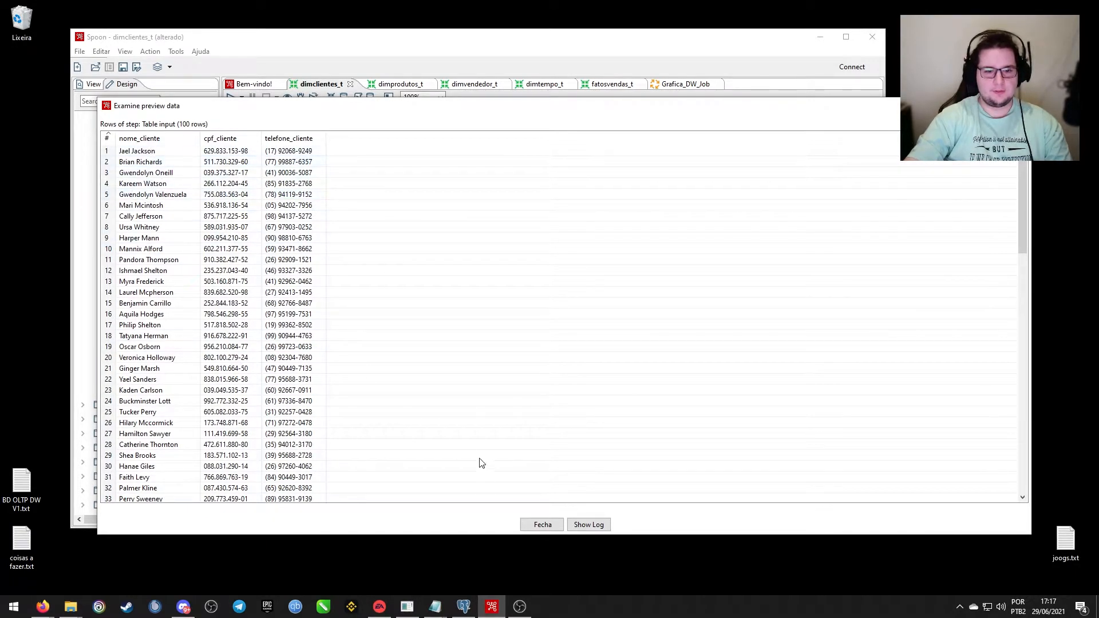
left_click(543, 525)
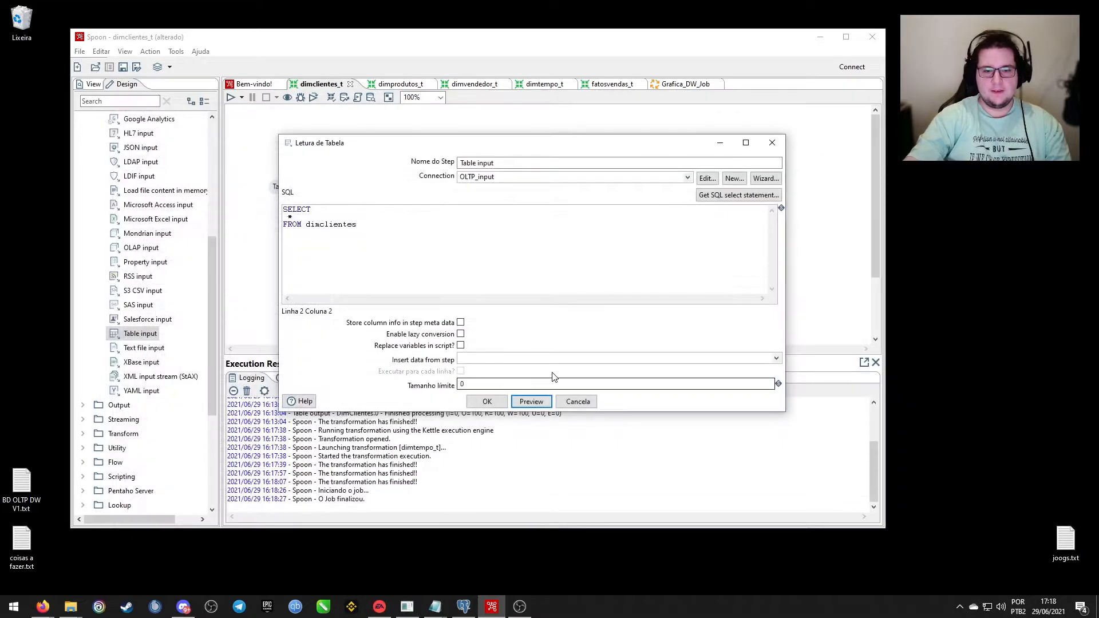
left_click(487, 402)
left_click(374, 227)
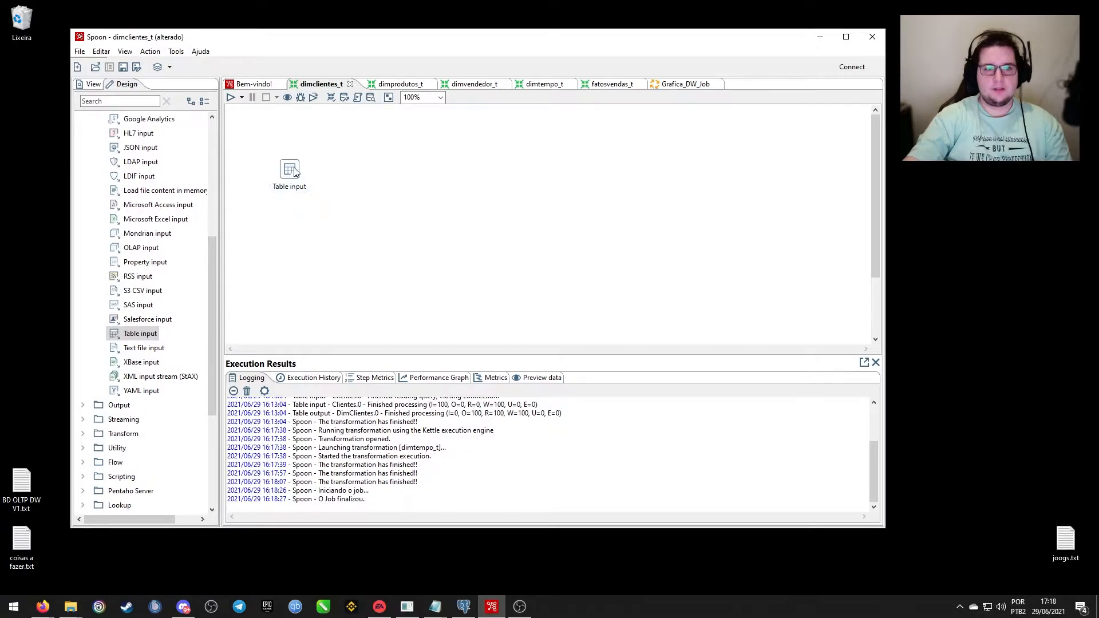
Add a Table output step to the dimclientes_t canvas beside the Table input step.
mouse_move(294, 173)
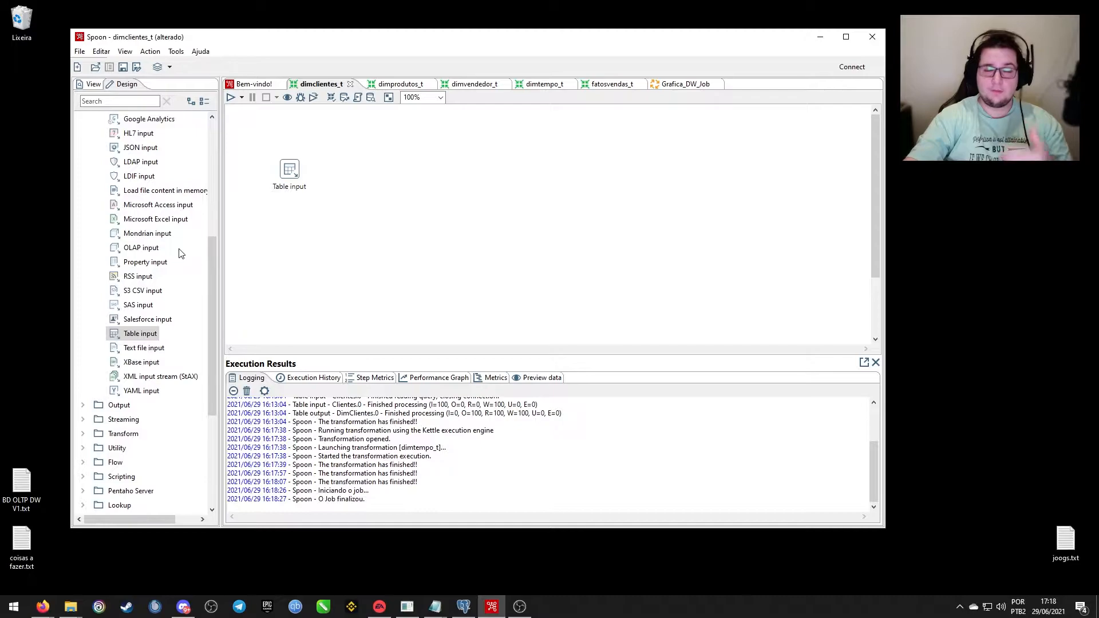
scroll(179, 253, "up", 6)
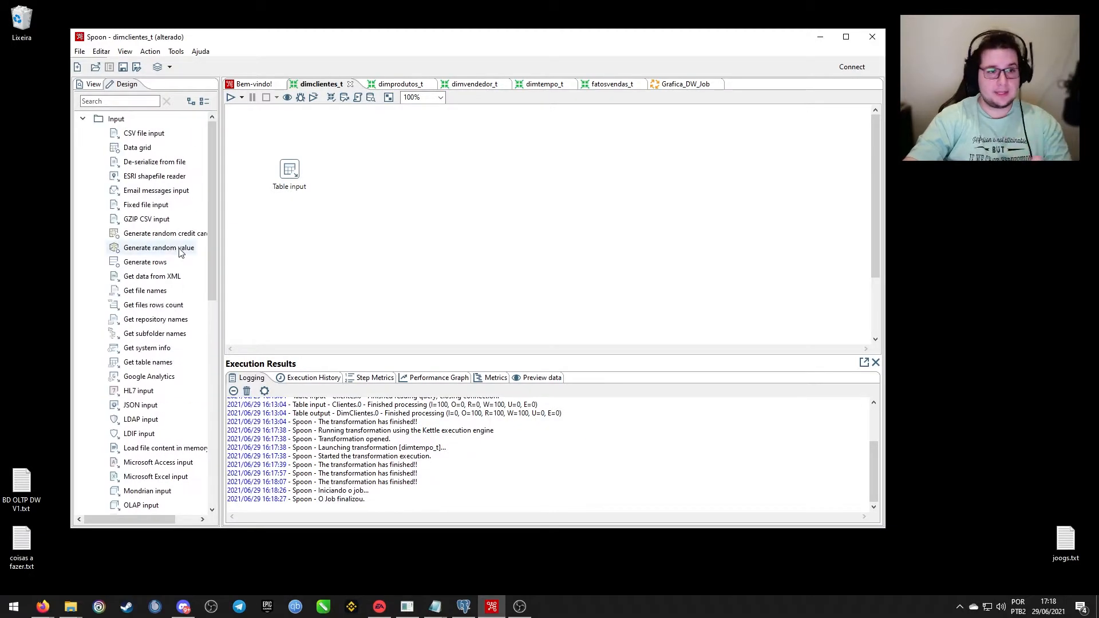
scroll(178, 255, "down", 8)
scroll(175, 306, "up", 5)
scroll(175, 319, "down", 2)
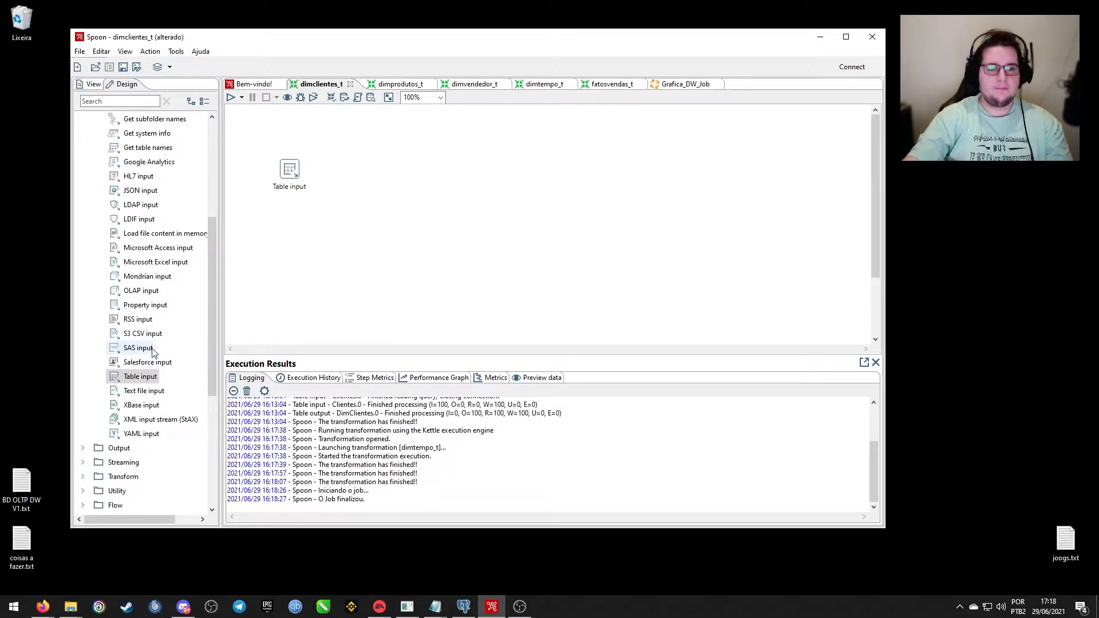
scroll(151, 353, "down", 2)
left_click(118, 367)
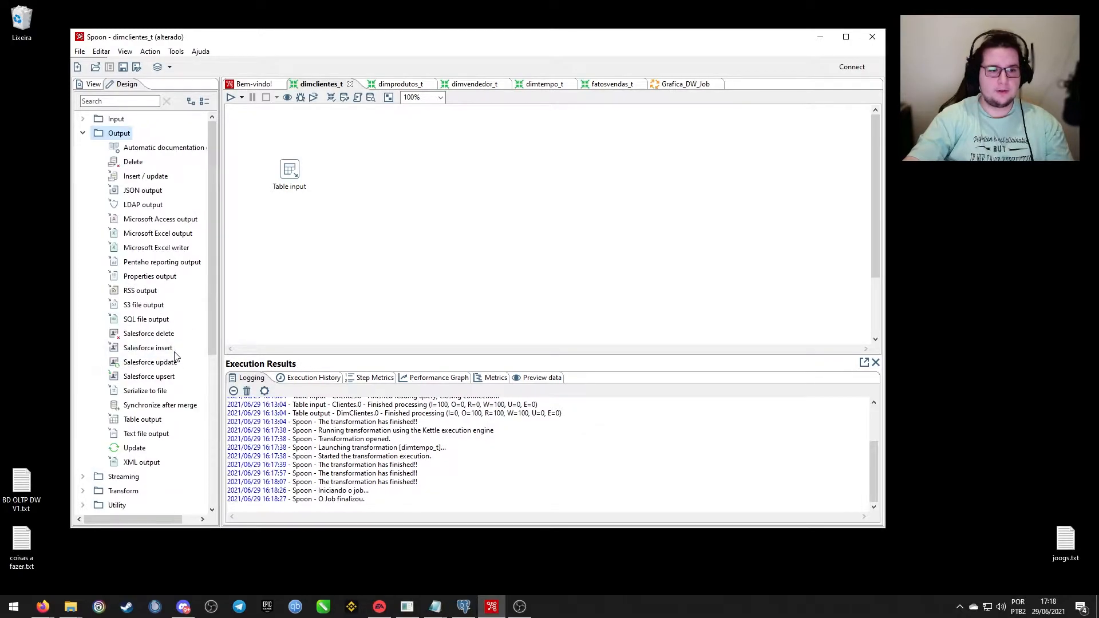
left_click(144, 425)
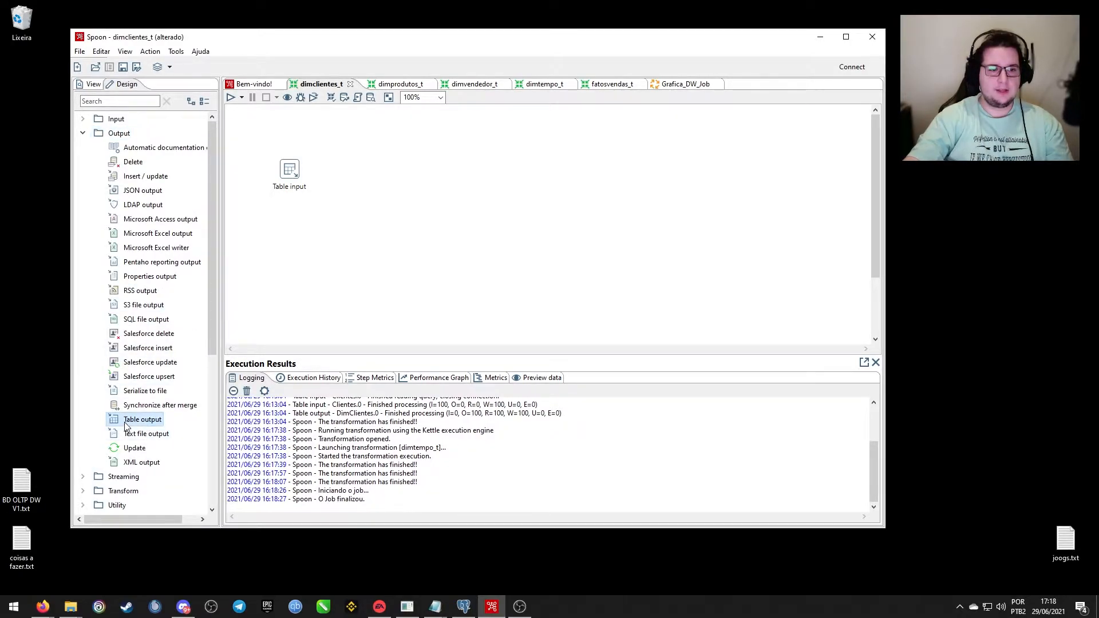
left_click_drag(126, 427, 371, 172)
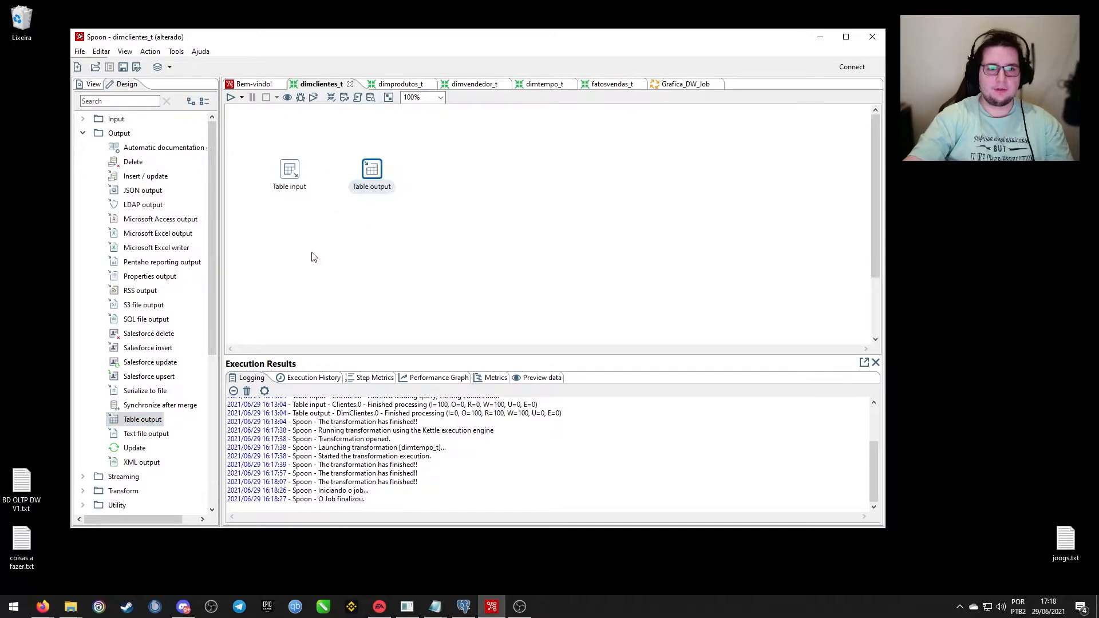
Open the Table output step's settings and set its connection to OLAP_target.
double_click(371, 172)
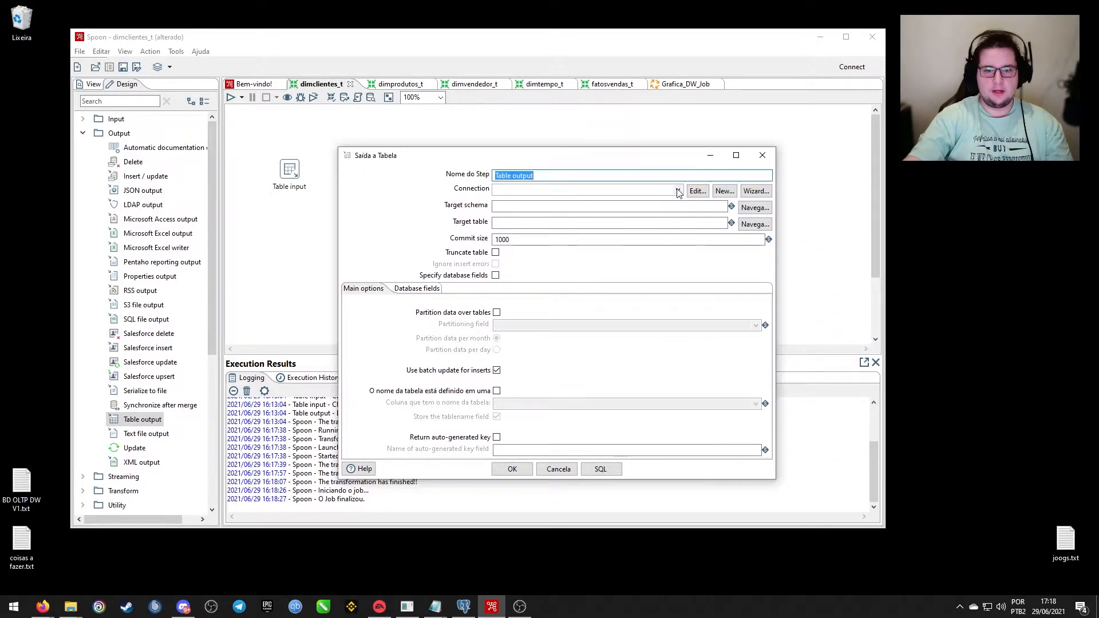
left_click(678, 191)
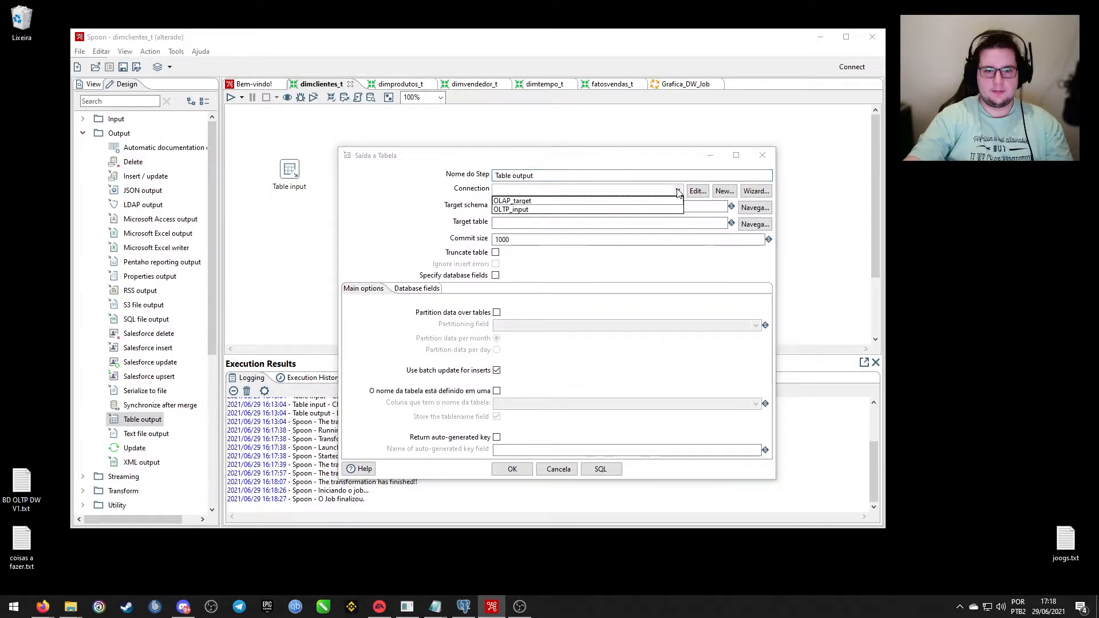
left_click(525, 202)
left_click(552, 189)
left_click(435, 230)
Set the Table output's target table to dimclientes and try to generate its table creation SQL.
left_click(514, 223)
left_click_drag(494, 159, 622, 191)
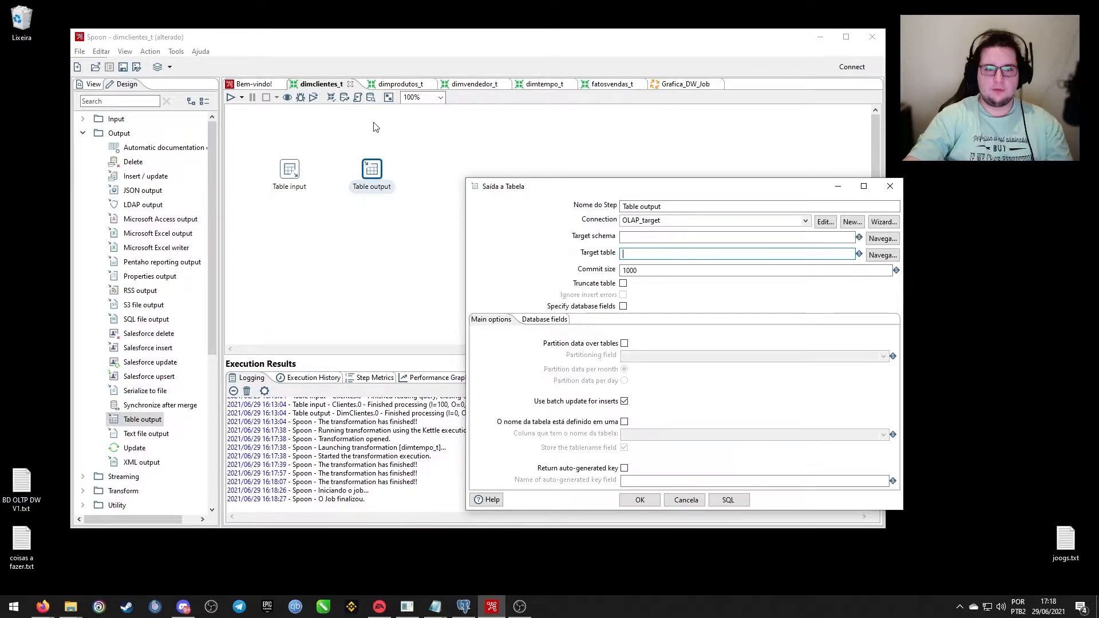
type("dimcl")
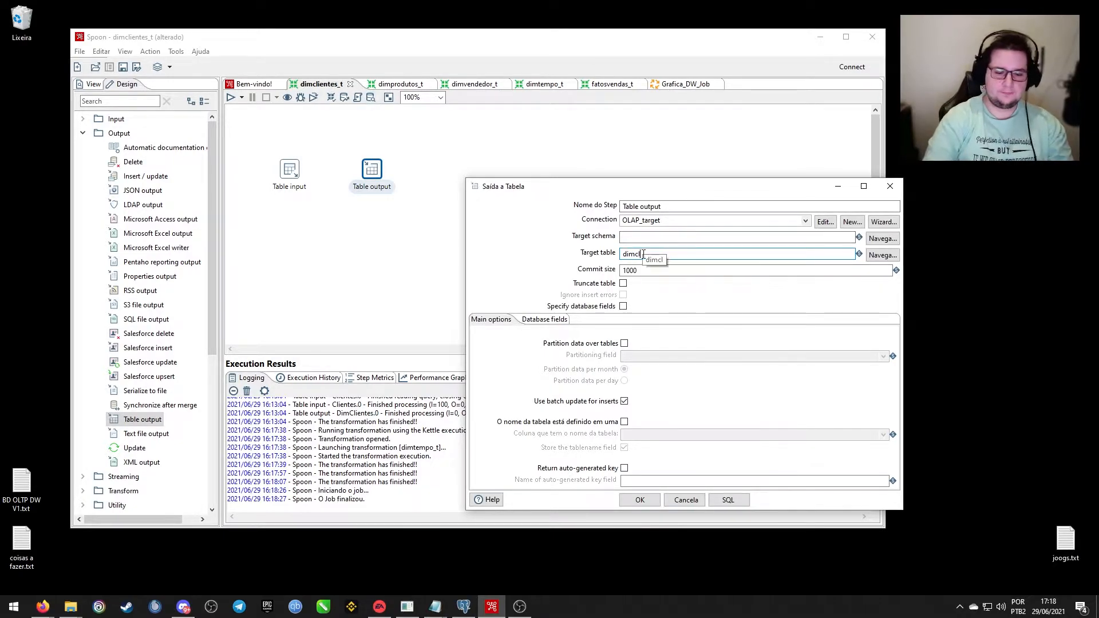
type("inetes")
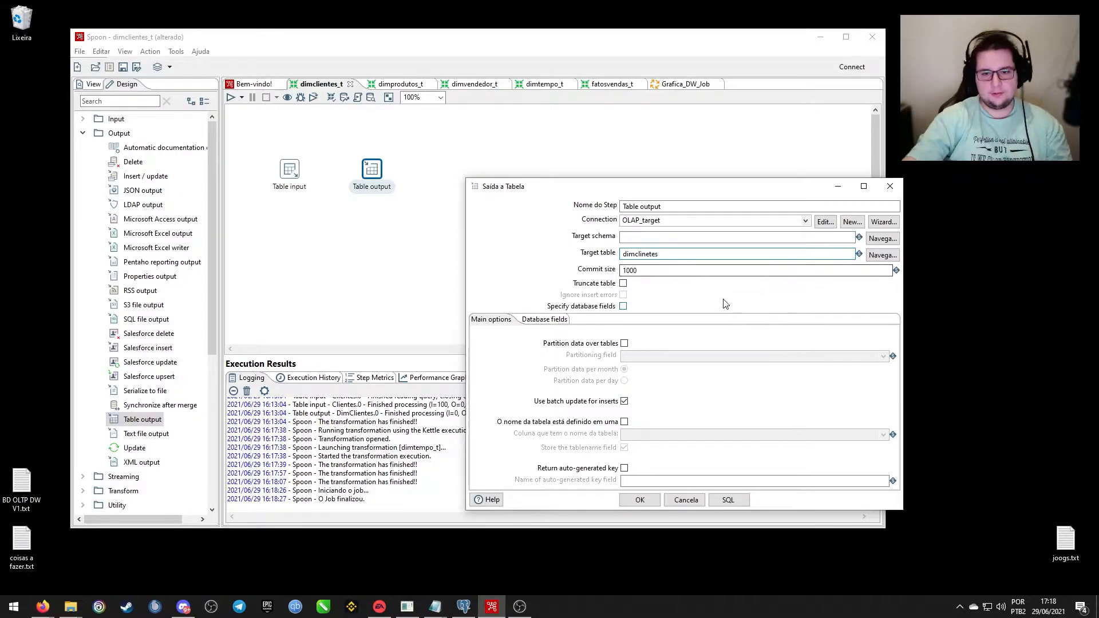
left_click_drag(701, 191, 662, 198)
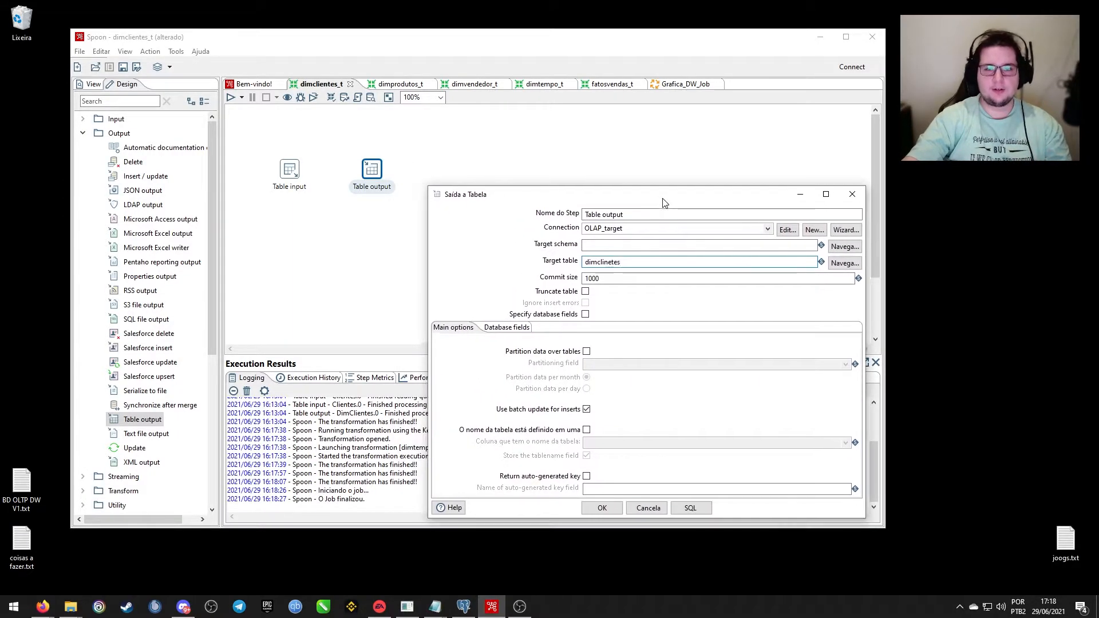
key("BackSpace")
key("BackSpace")
key("BackSpace")
key("BackSpace")
key("BackSpace")
type("e")
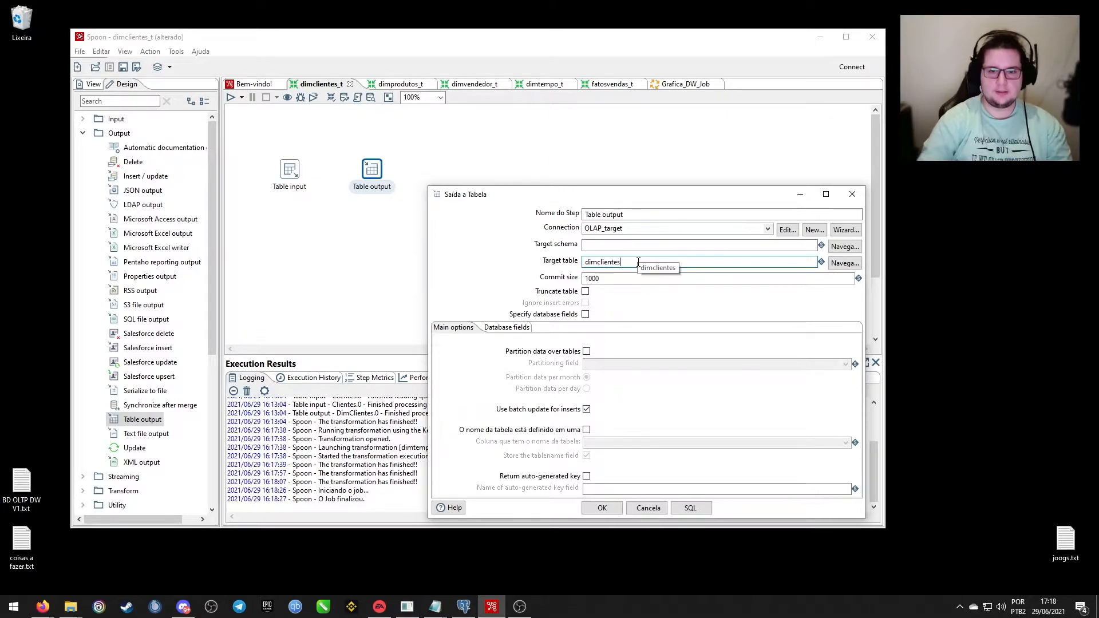
type("ntes")
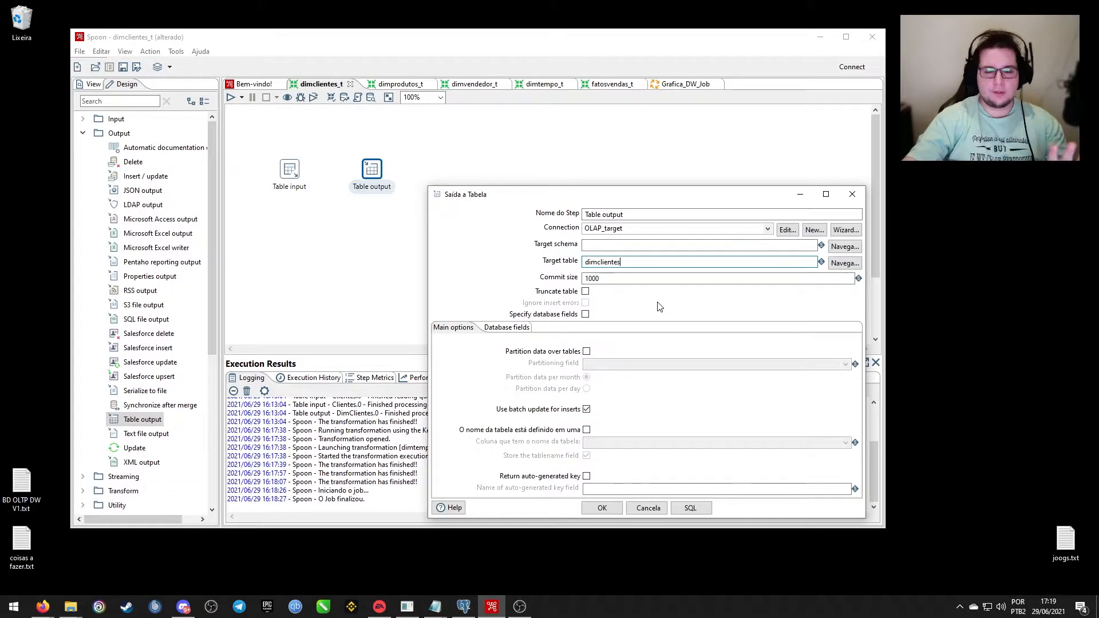
left_click(691, 509)
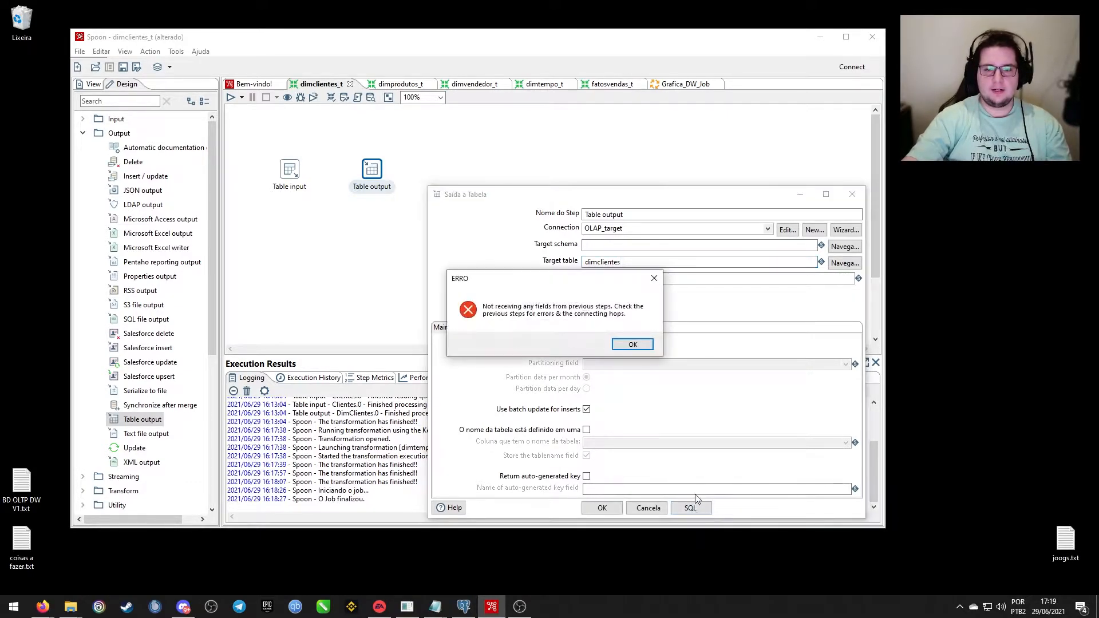
left_click(639, 346)
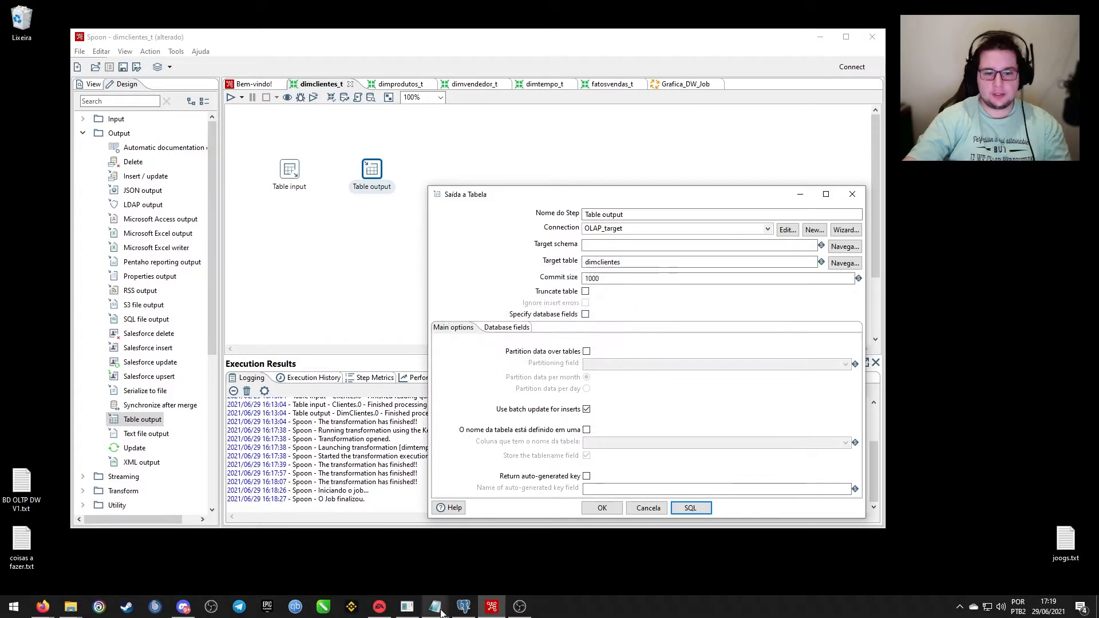
Switch to pgAdmin and examine the columns of the dimclientes table in the Grafica_DW database.
left_click(464, 607)
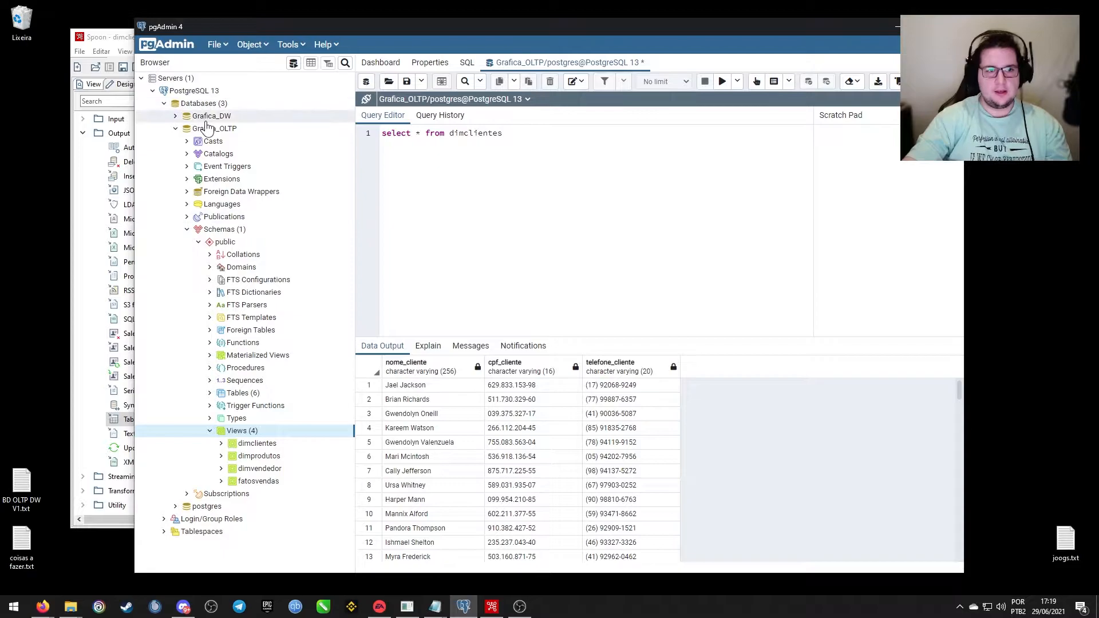
left_click(175, 128)
left_click(175, 117)
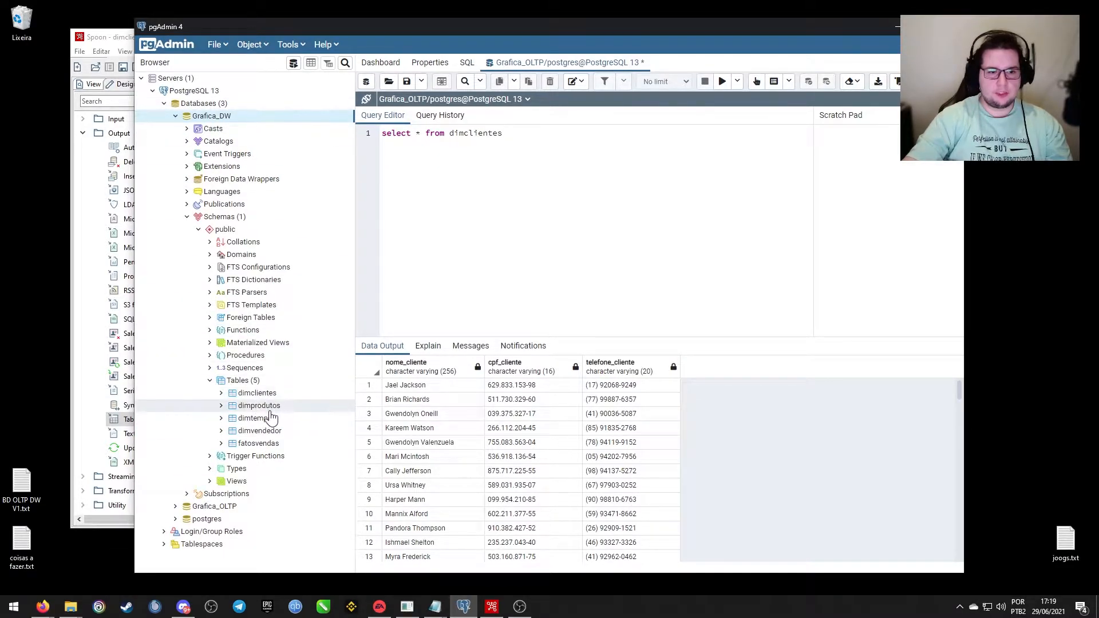
left_click(221, 420)
left_click(222, 420)
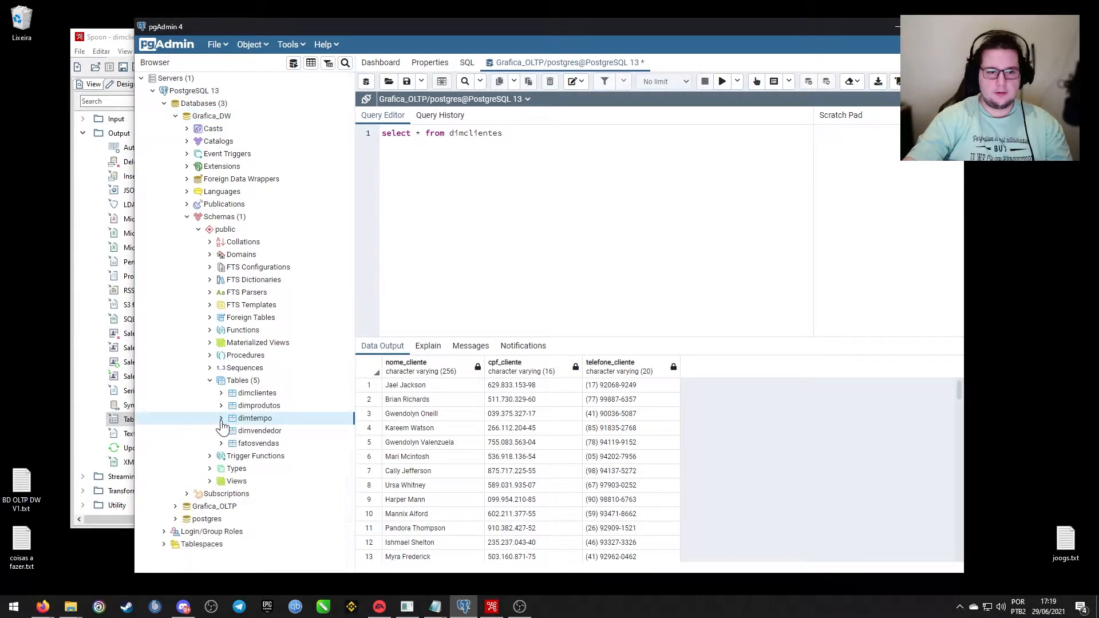
left_click(222, 394)
left_click(234, 407)
Drop the dimclientes table from the Grafica_DW database and refresh the table tree.
left_click(263, 394)
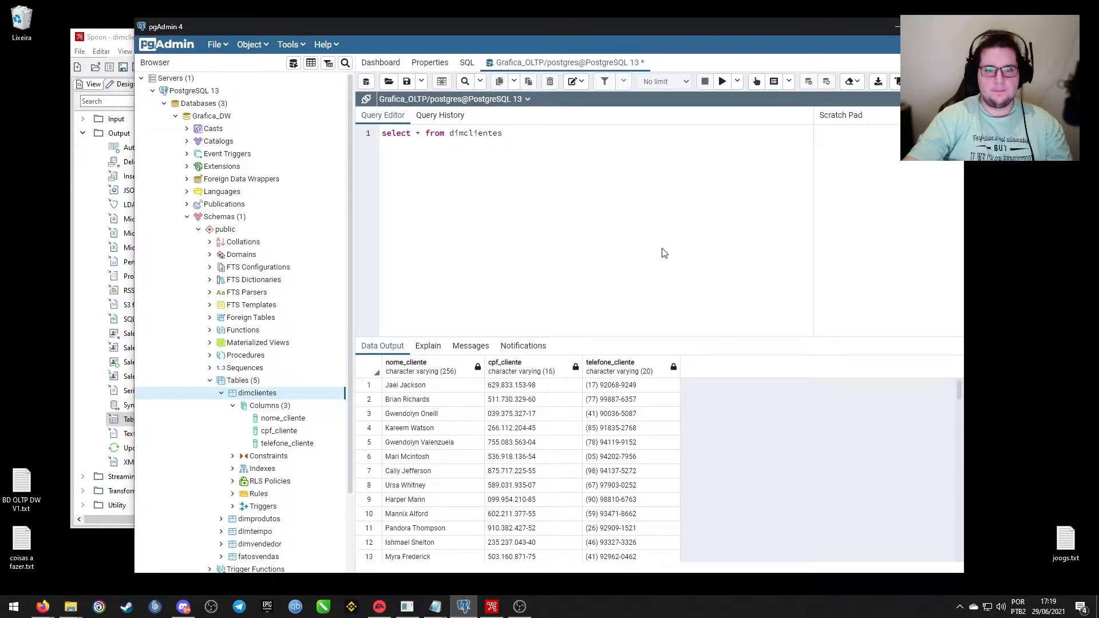
right_click(269, 394)
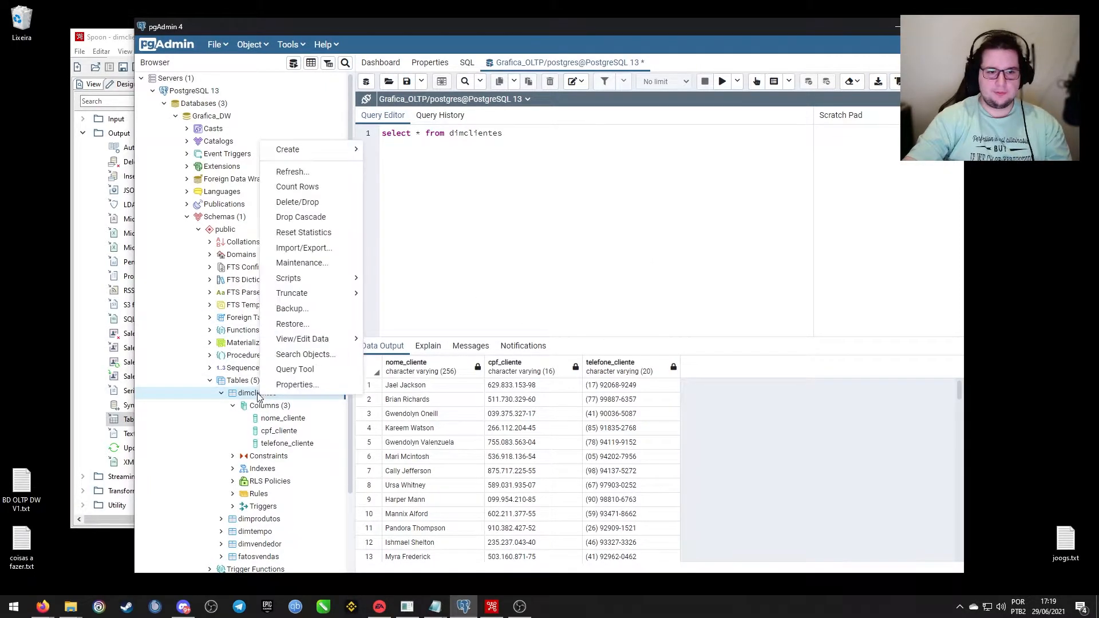
left_click(316, 203)
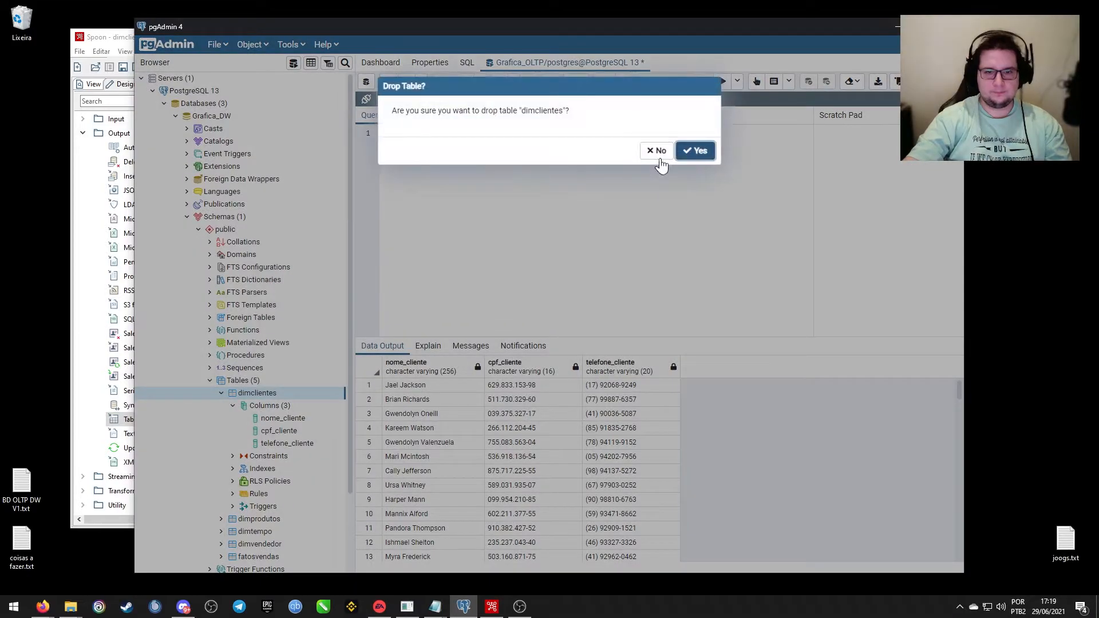
left_click(693, 152)
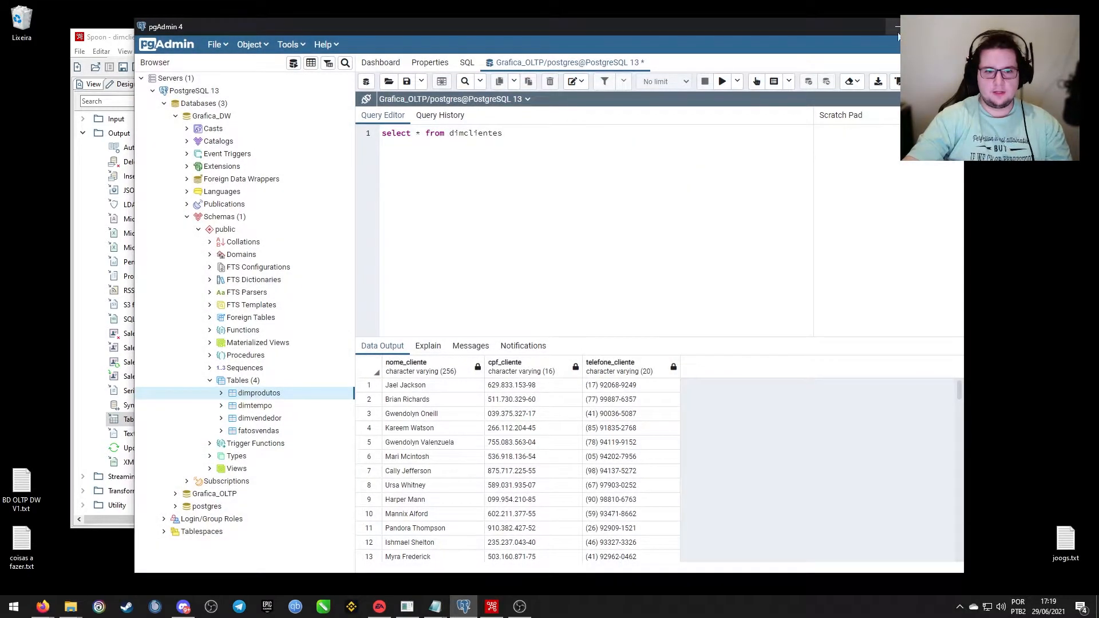
right_click(259, 392)
left_click(298, 170)
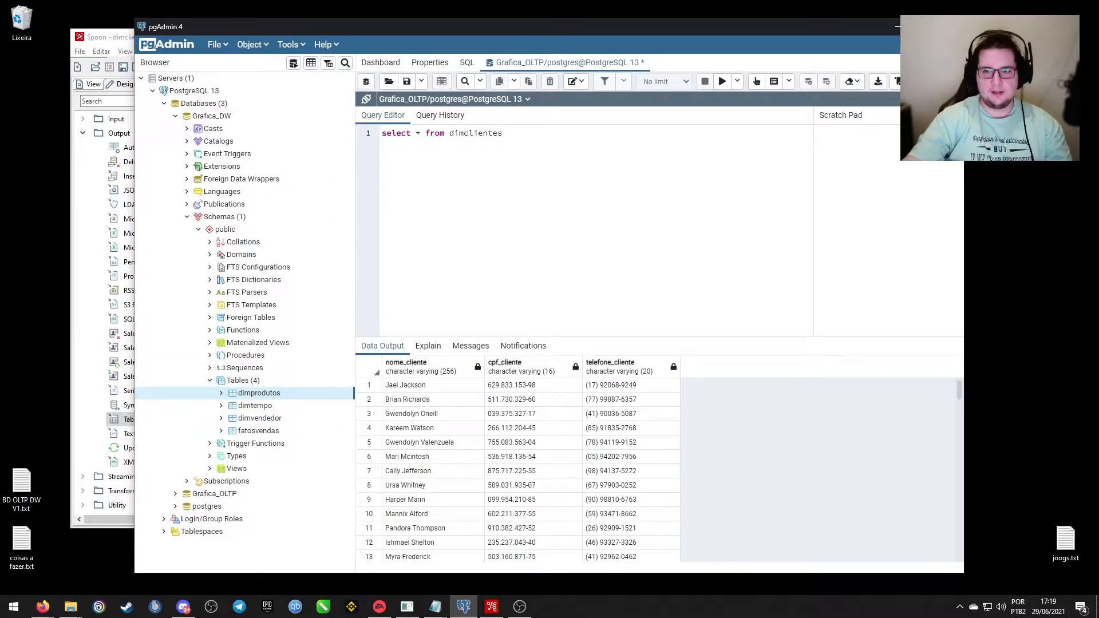
Return to Spoon, try again to generate the Table output's SQL, and confirm the step settings.
left_click(897, 26)
left_click_drag(659, 192, 546, 142)
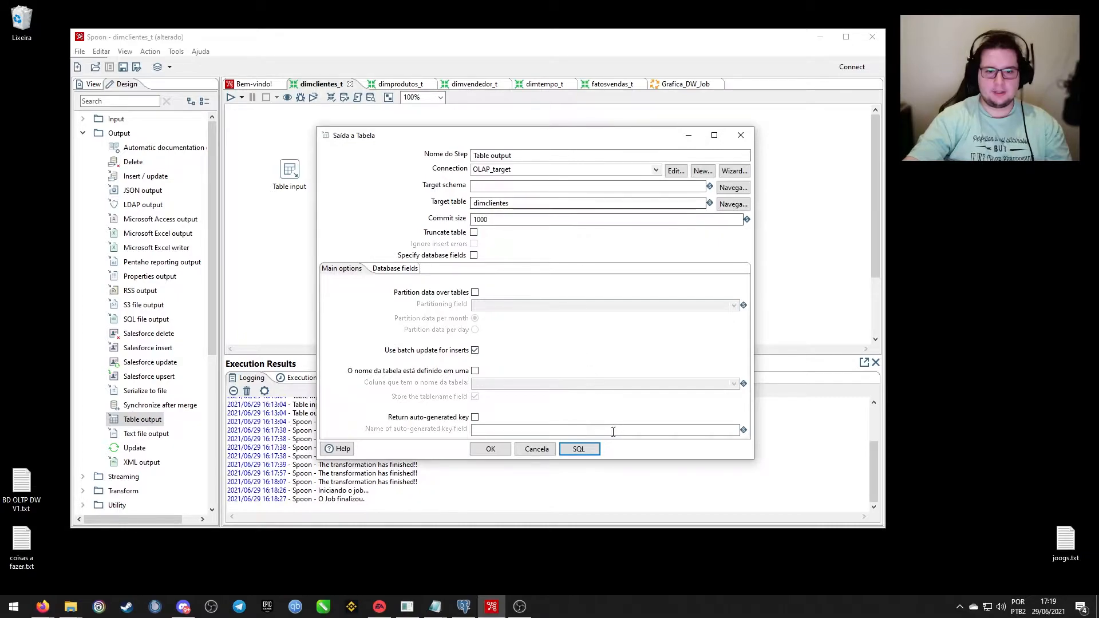
left_click(577, 451)
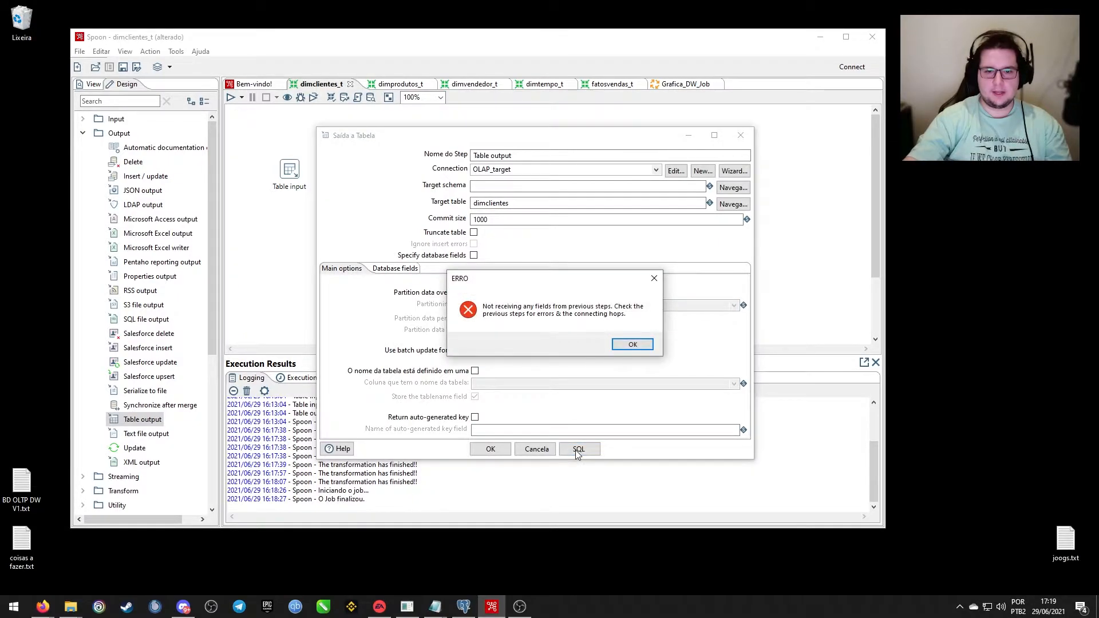
left_click(632, 345)
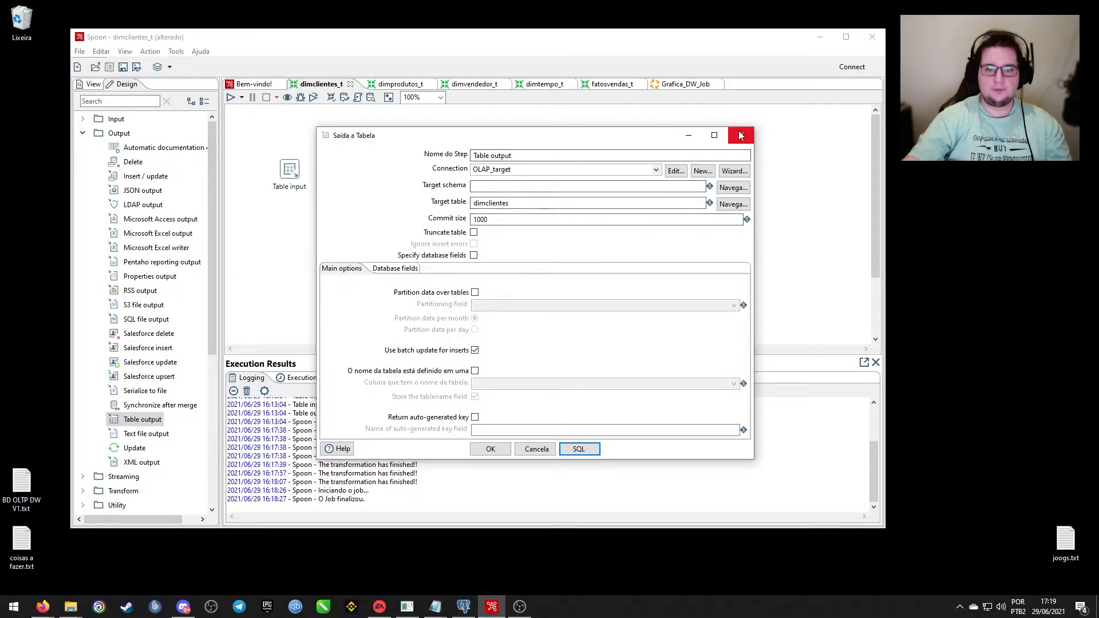
left_click(492, 449)
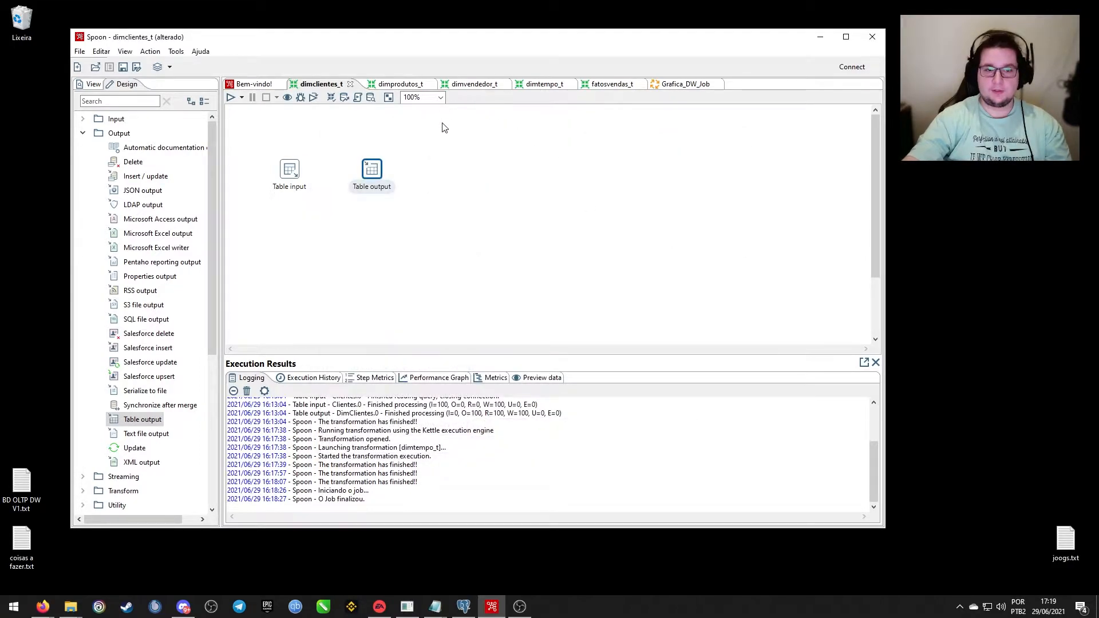
Connect the Table input step to the Table output step with a hop.
left_click(286, 176)
mouse_move(296, 176)
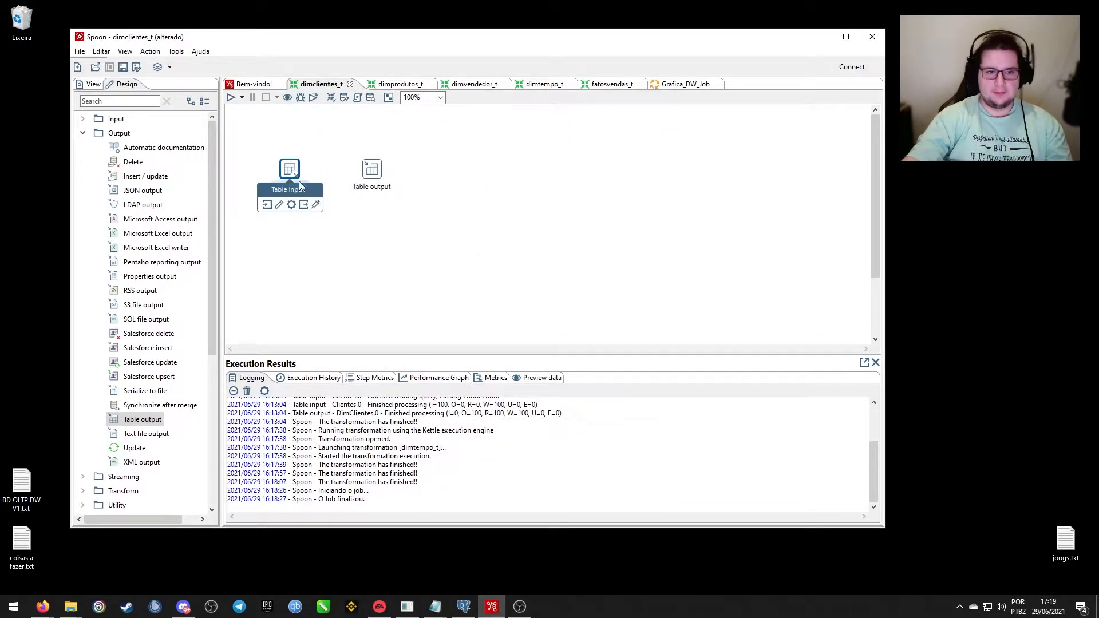
left_click(303, 205)
left_click(373, 169)
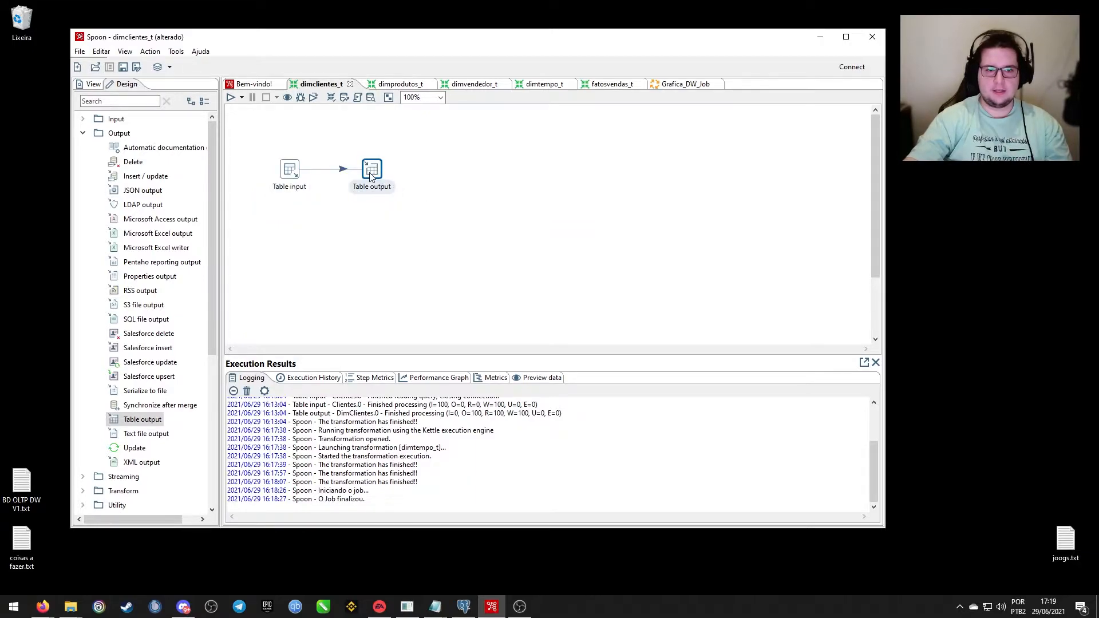
Generate the Table output's CREATE TABLE dimclientes statement, execute it on OLAP_target, and close the SQL editor.
double_click(371, 171)
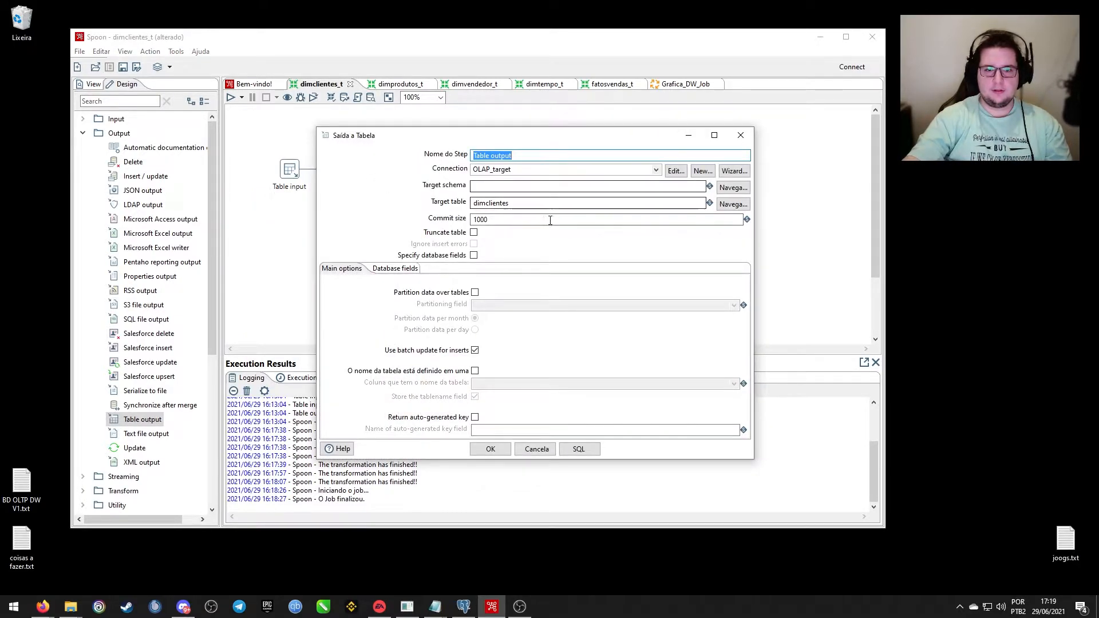
left_click(581, 450)
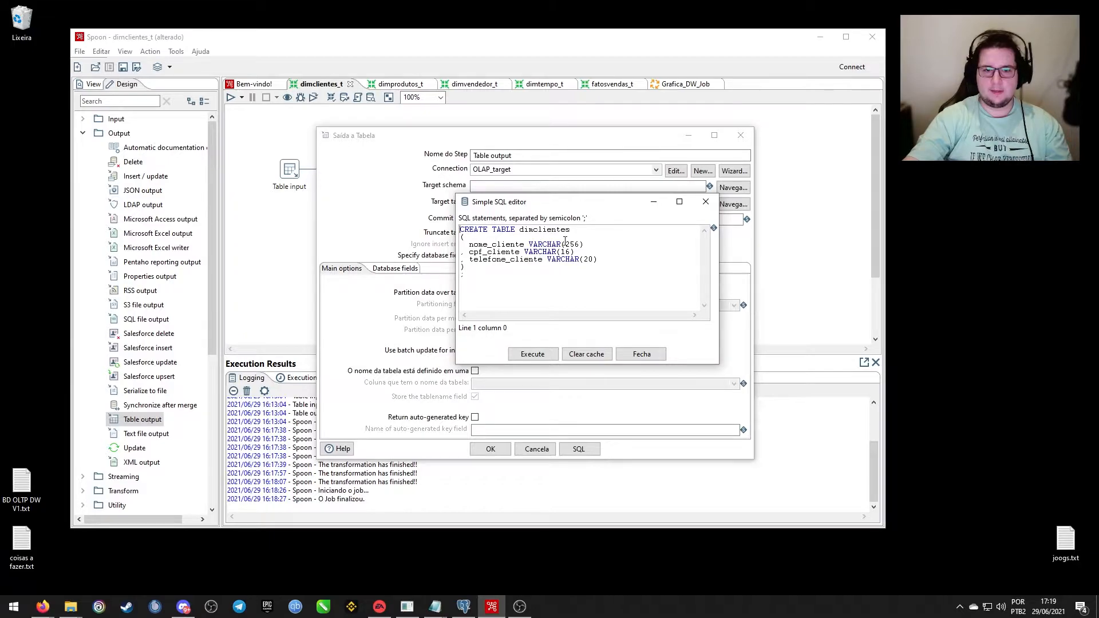
left_click(532, 354)
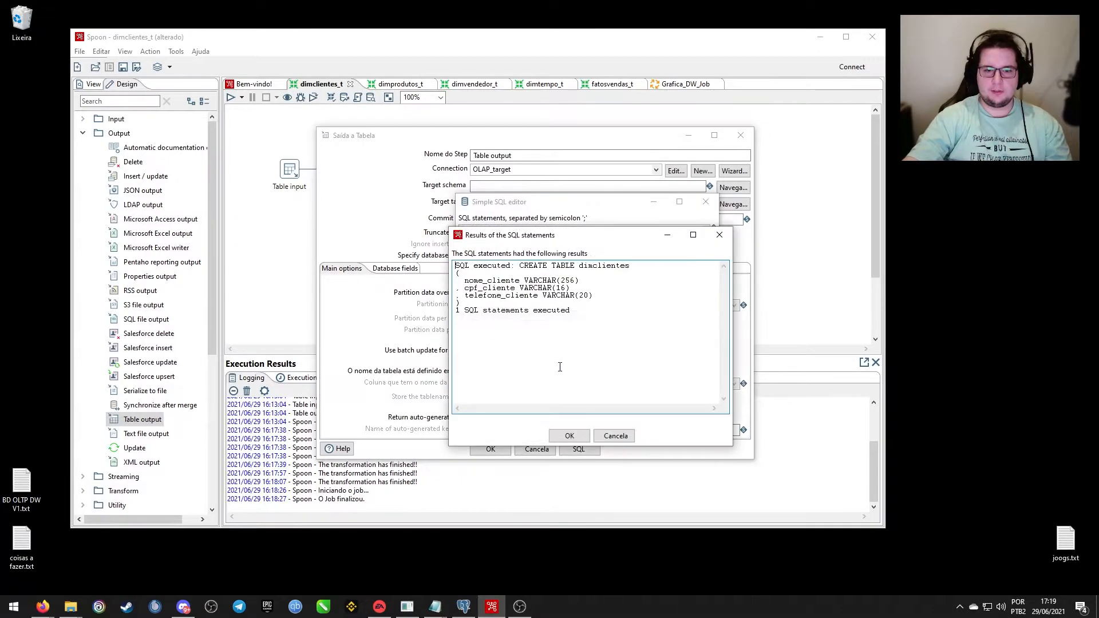
left_click(570, 437)
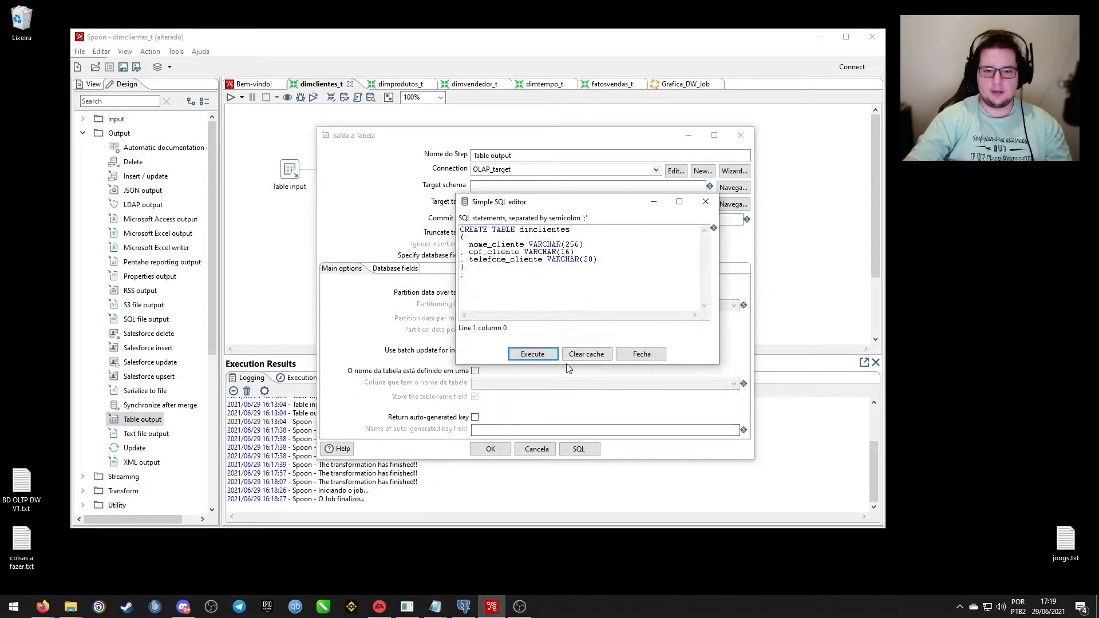
left_click(640, 355)
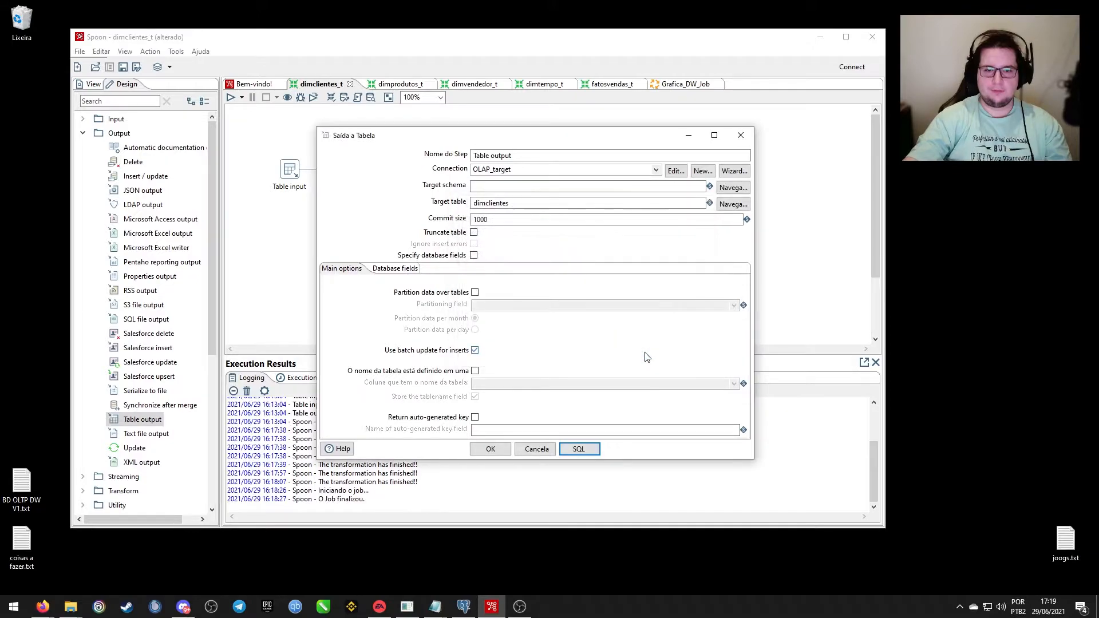
Switch to pgAdmin, refresh the Tables list of the Grafica_DW database, and select the dimclientes table.
left_click(467, 605)
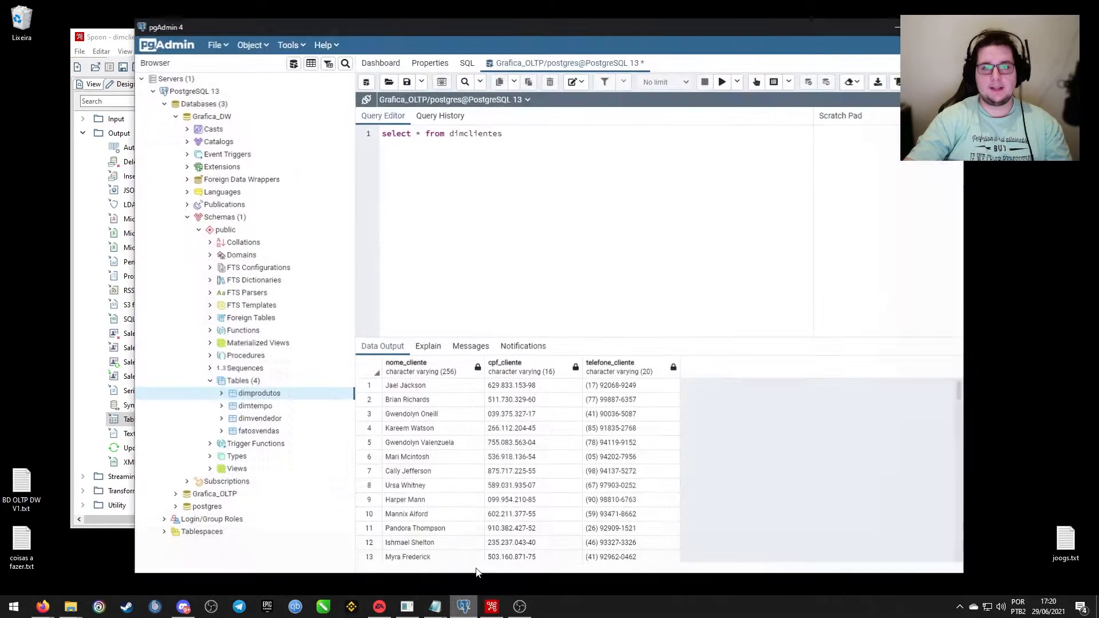
right_click(243, 382)
mouse_move(307, 400)
left_click(282, 416)
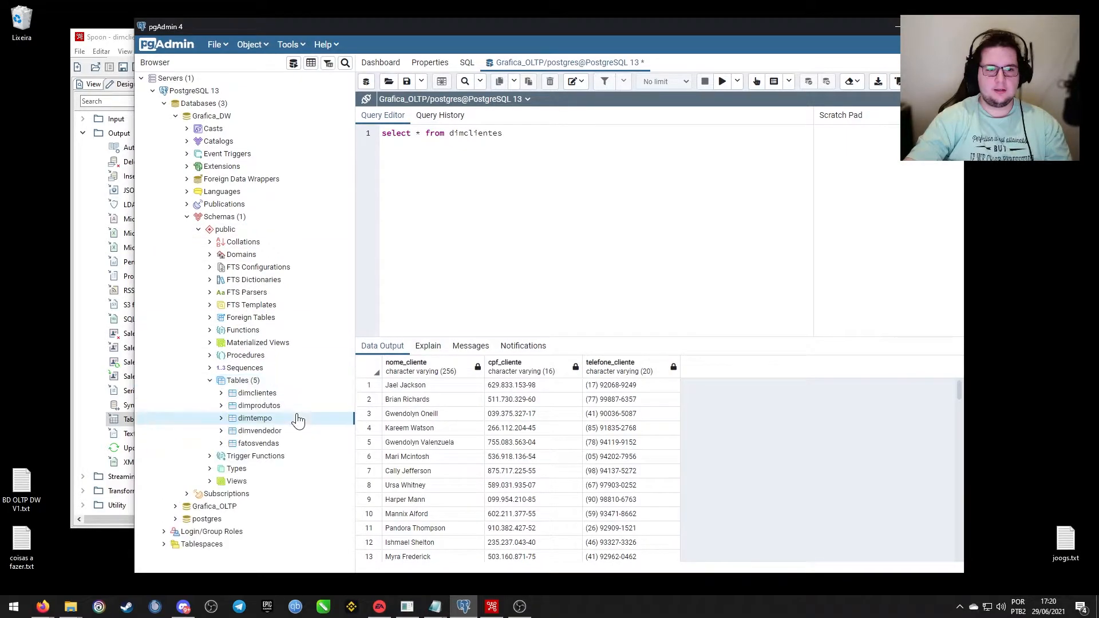
left_click(265, 396)
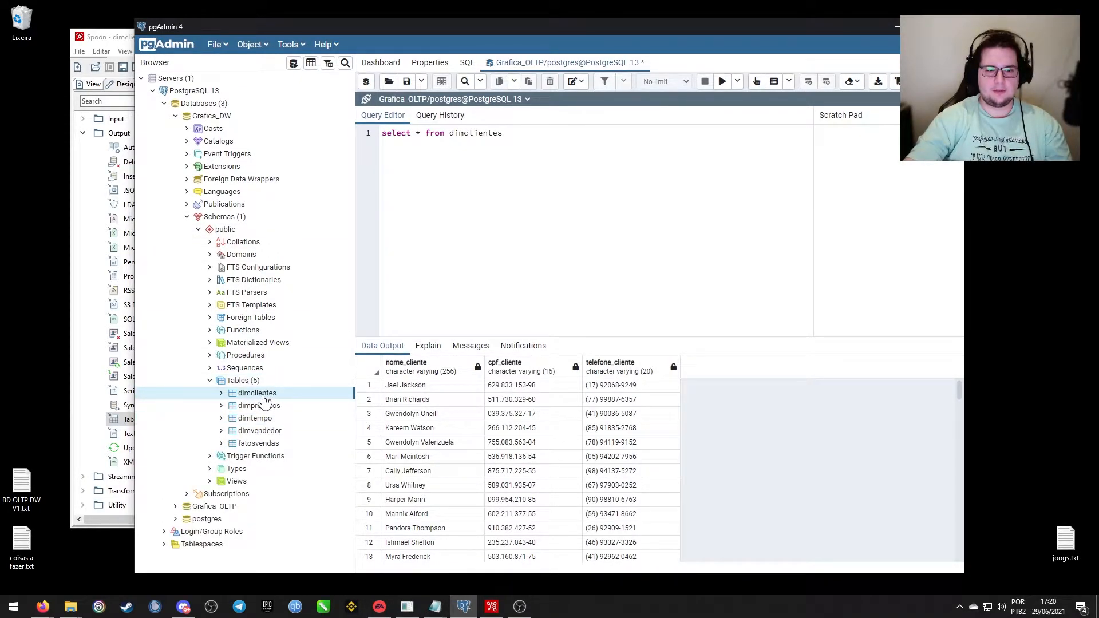
Run select * from dimclientes in the Grafica_OLTP query editor and check the returned rows.
left_click(506, 142)
left_click(724, 81)
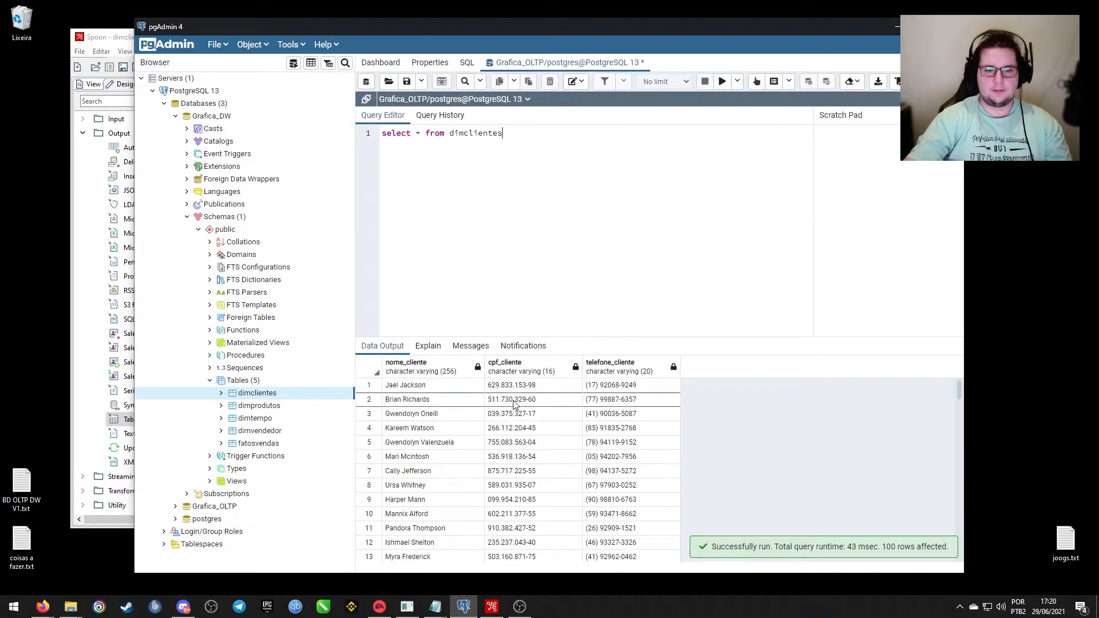
left_click(408, 388)
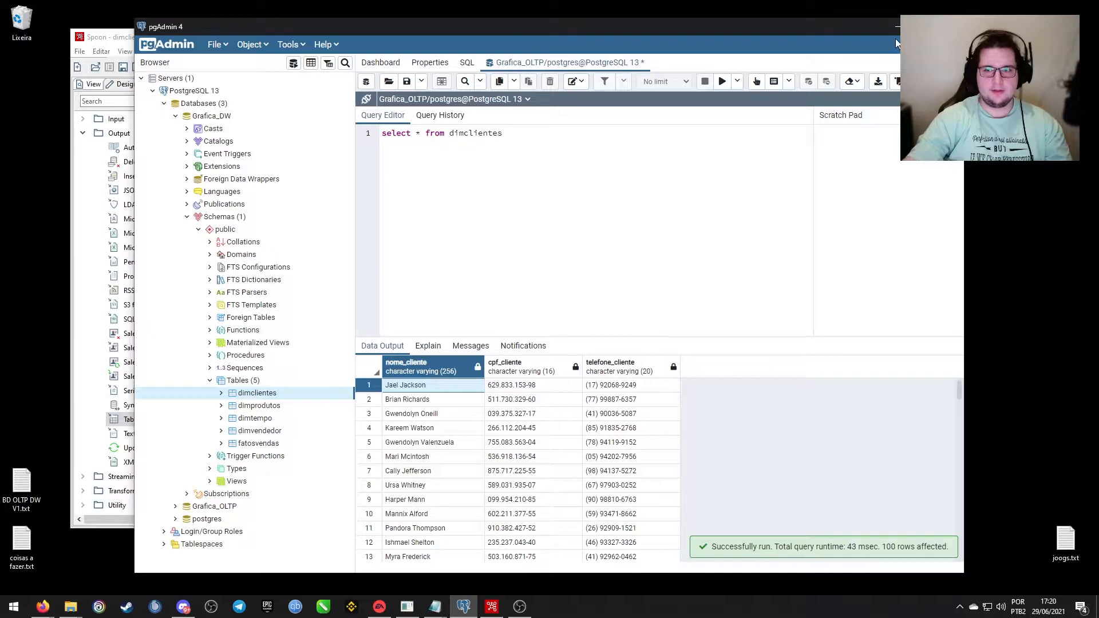
Return to Spoon, confirm the Table output settings, quick-launch a preview of that step, and close the preview data.
left_click(897, 30)
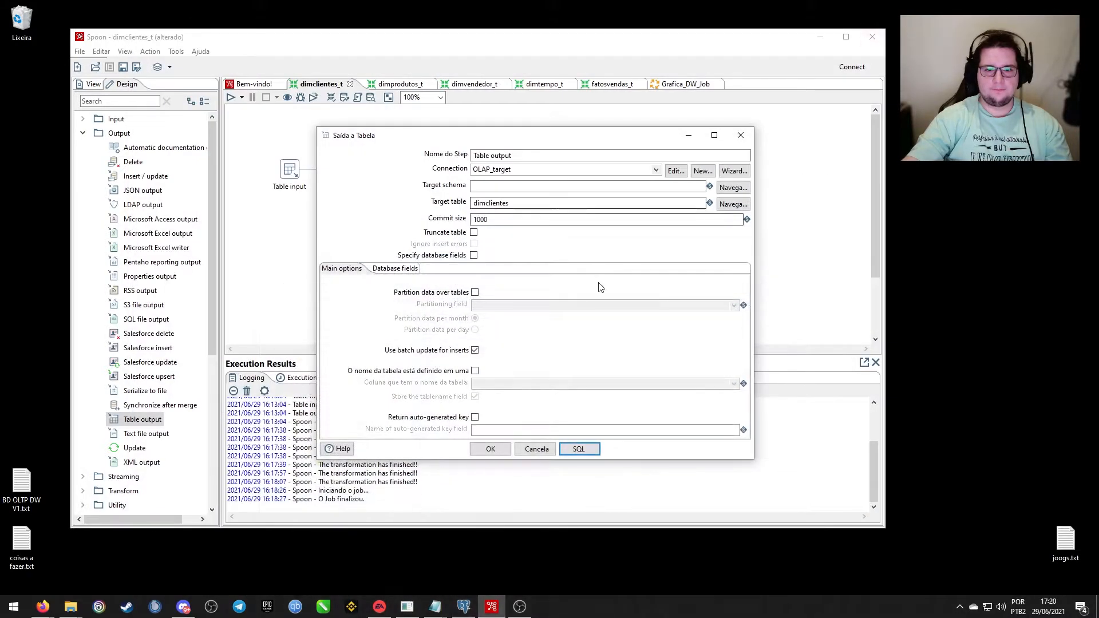
left_click(488, 449)
right_click(378, 174)
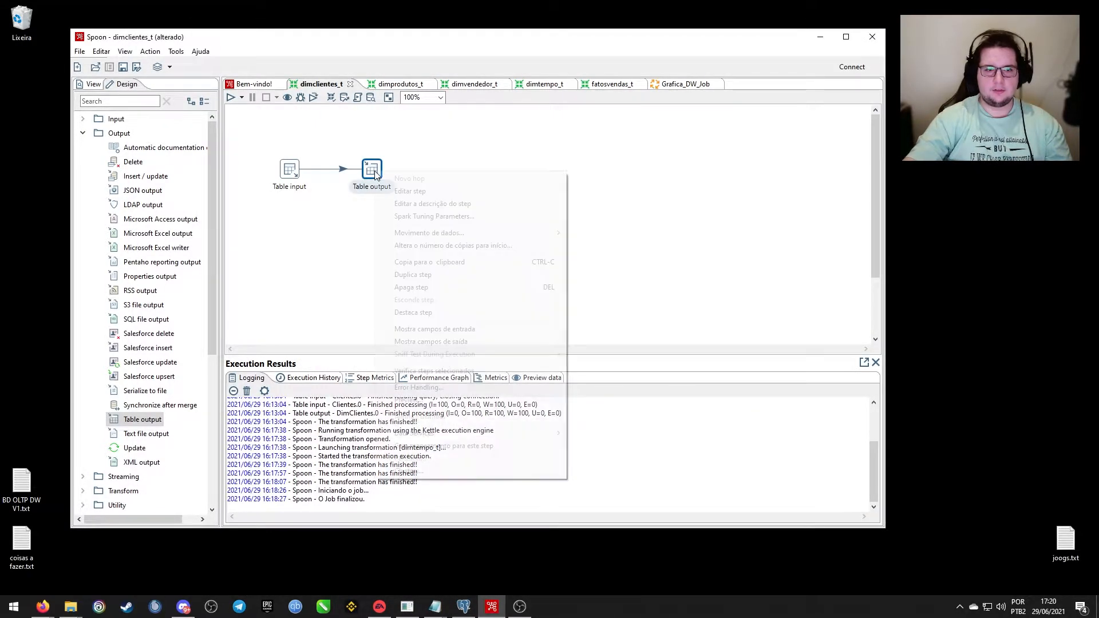
left_click(466, 401)
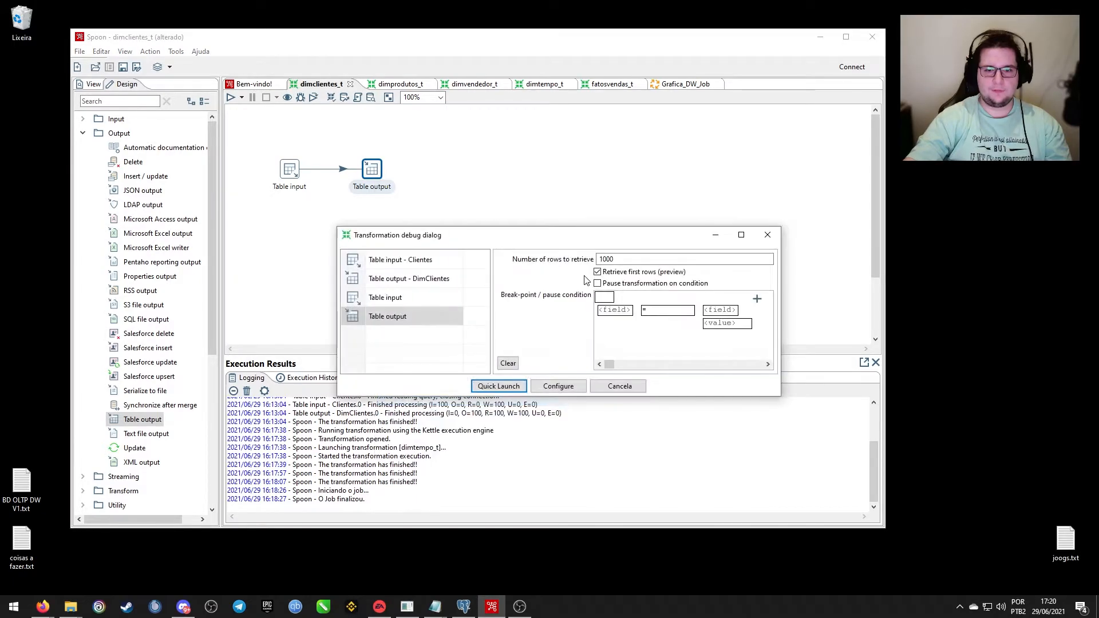
left_click(498, 387)
scroll(229, 326, "up", 7)
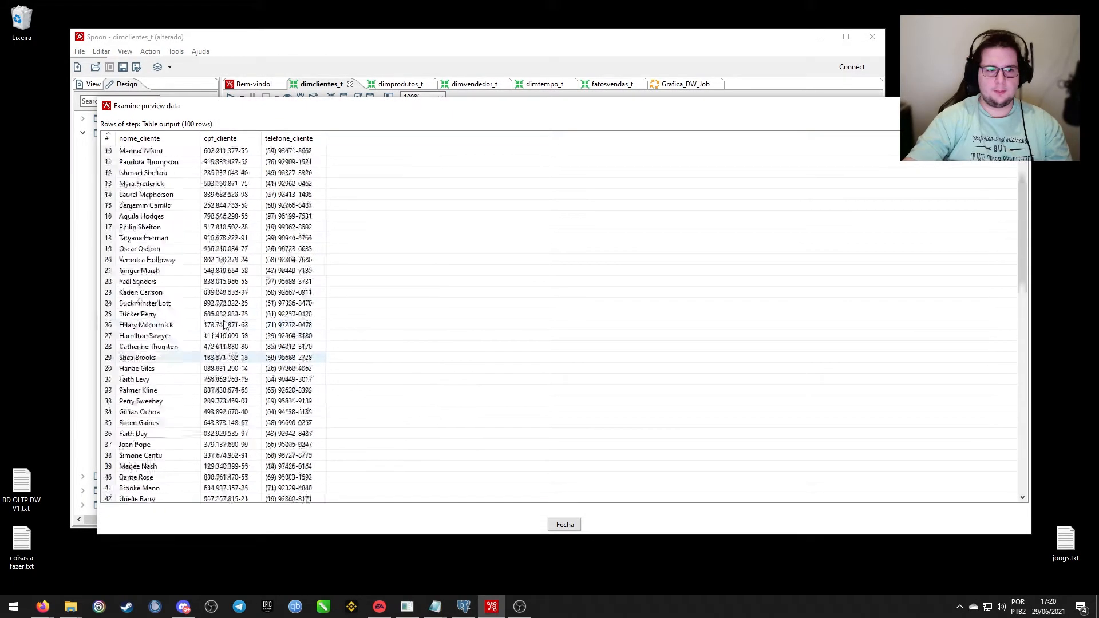
left_click(565, 525)
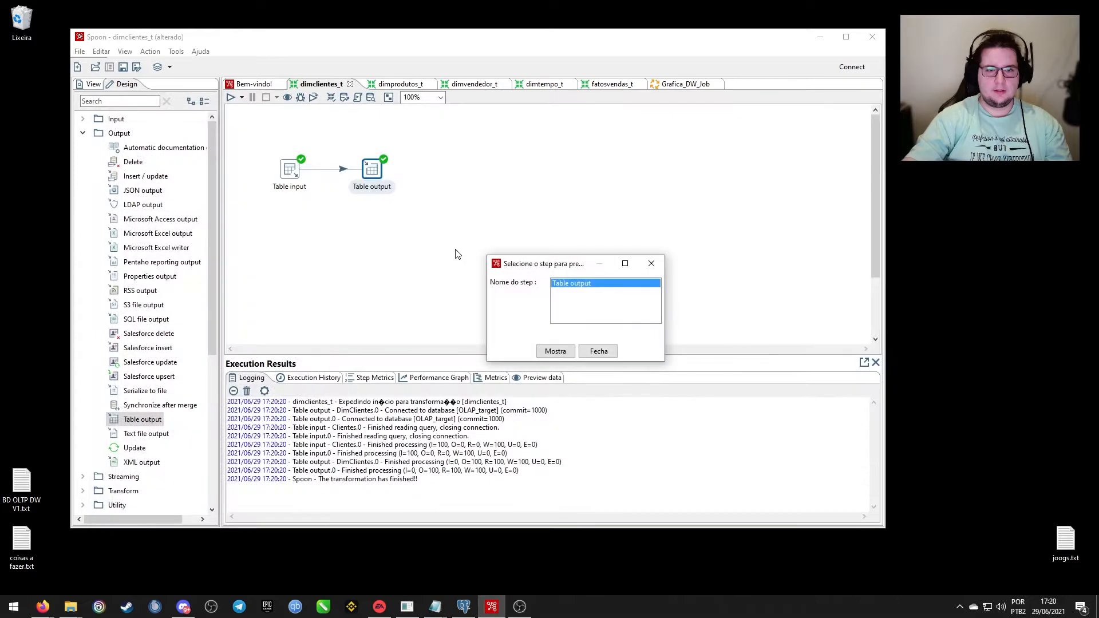
left_click(598, 351)
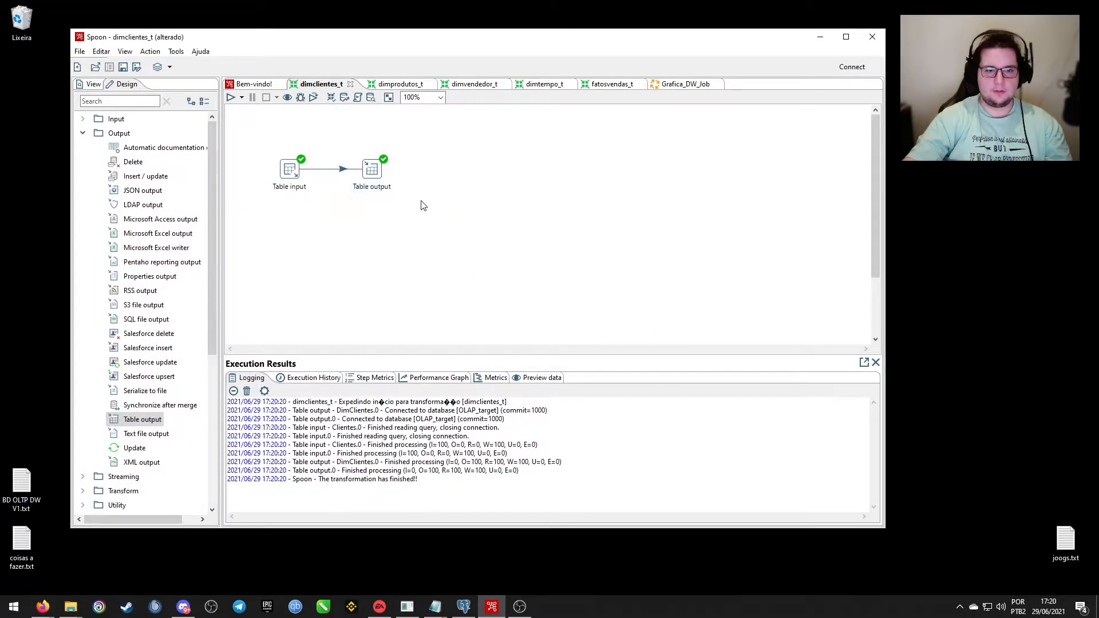
left_click(373, 173)
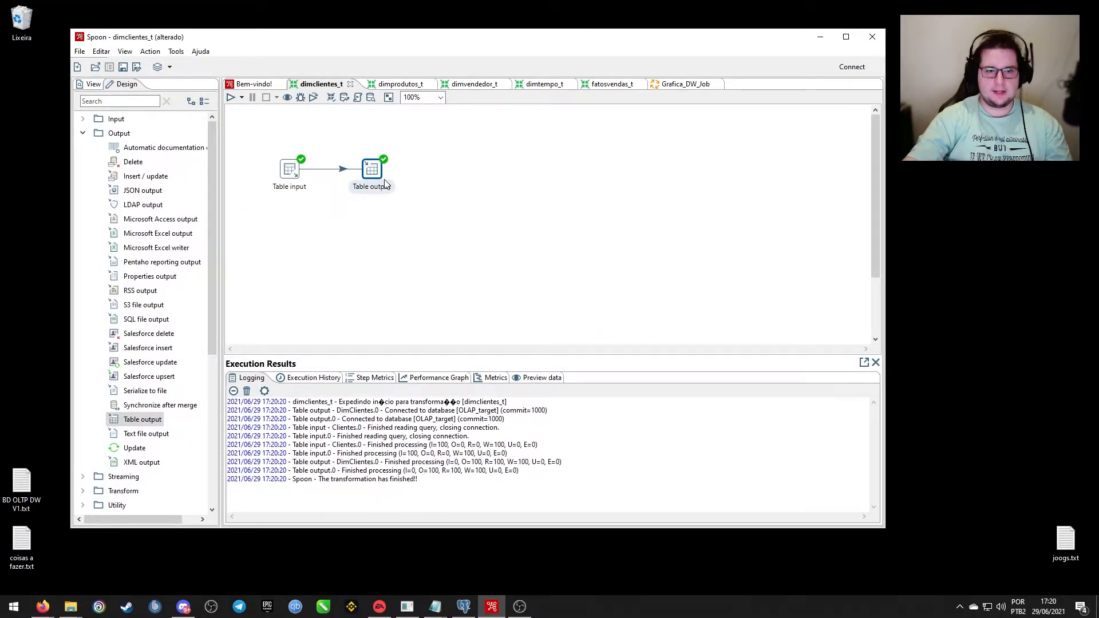
Switch to pgAdmin and truncate the dimclientes table in Grafica_DW.
left_click(463, 606)
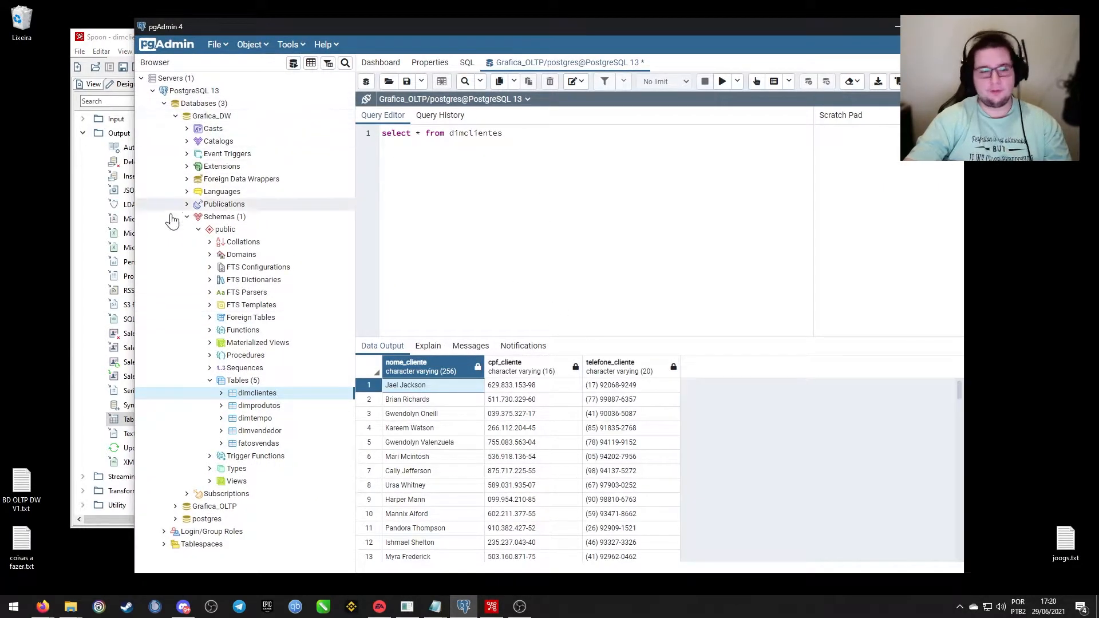
right_click(248, 395)
mouse_move(312, 296)
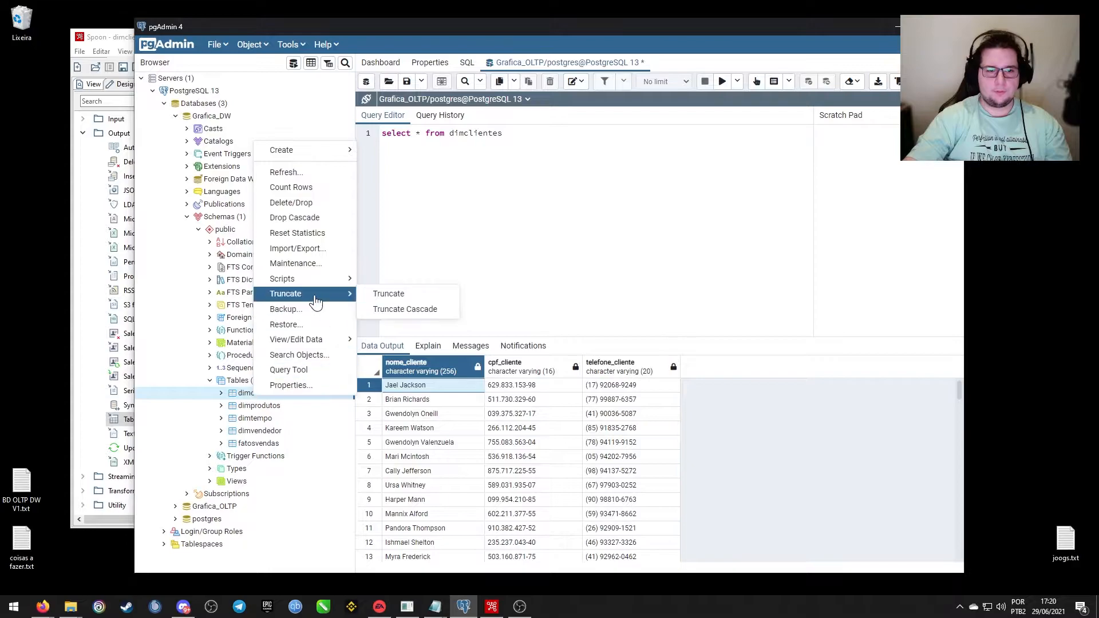
left_click(389, 294)
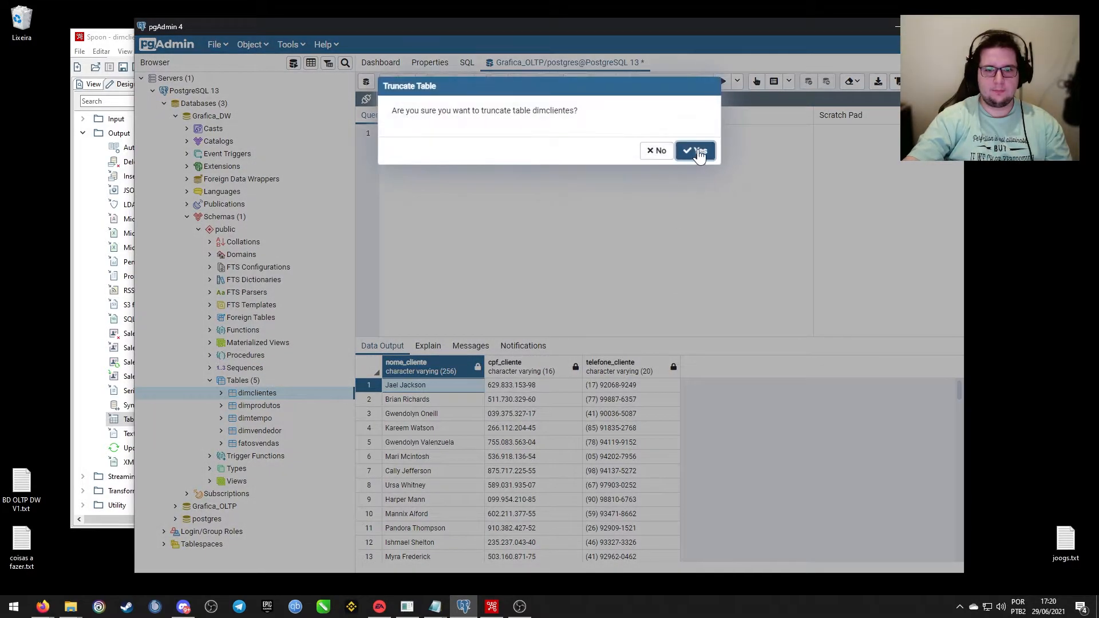
left_click(694, 151)
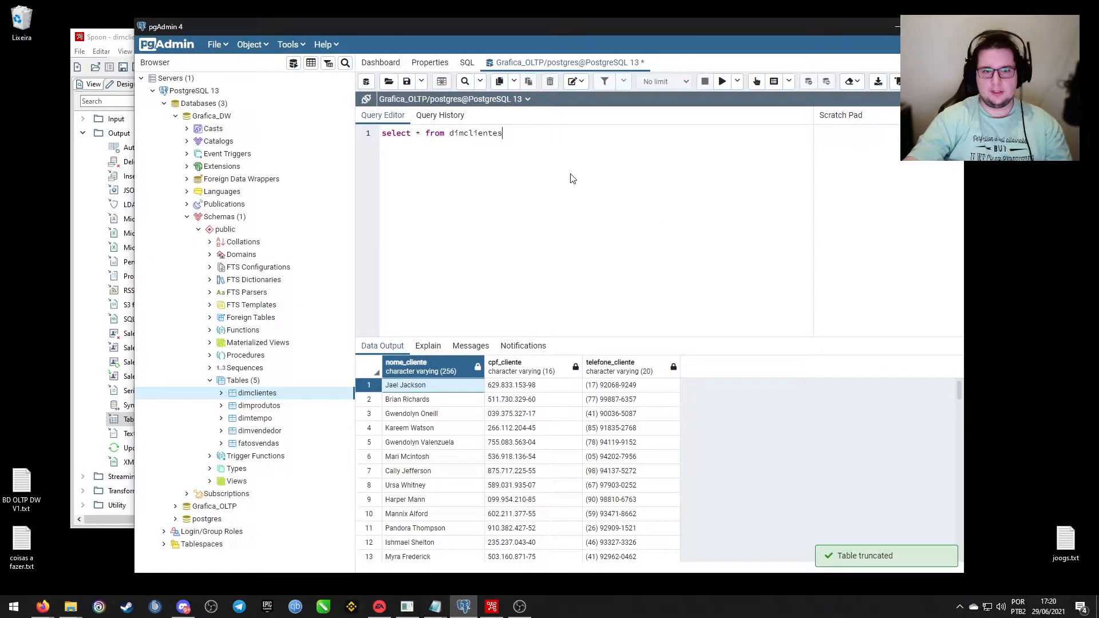
Rerun the Grafica_OLTP query, then open a Grafica_DW query editor and run select * from dimclientes there.
left_click(723, 81)
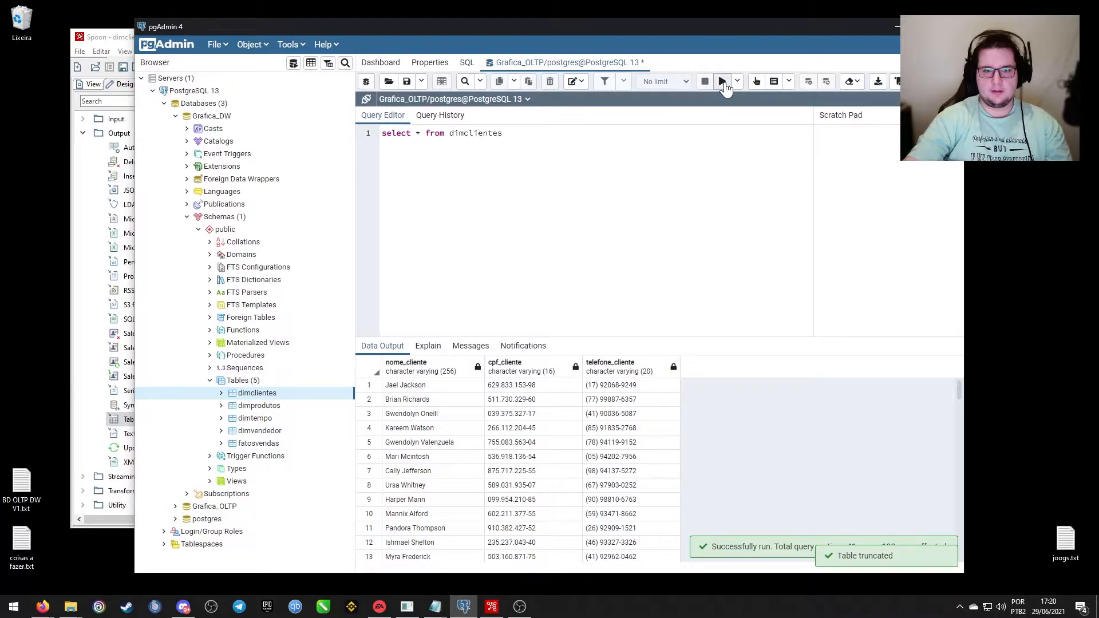
left_click(294, 63)
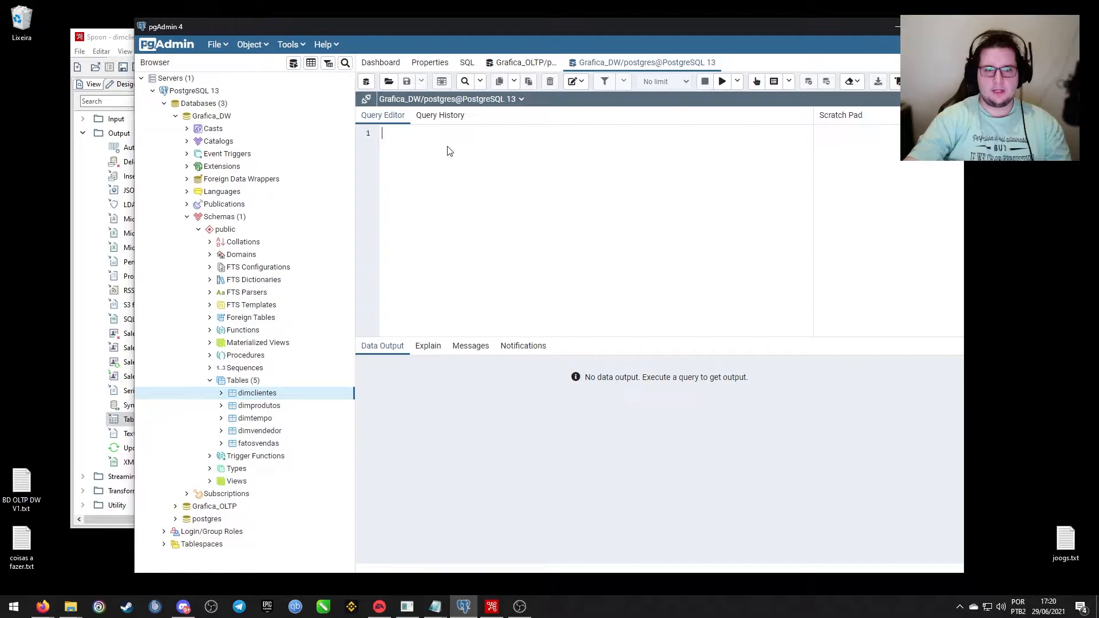
type("select * from dimclinentes")
left_click(722, 81)
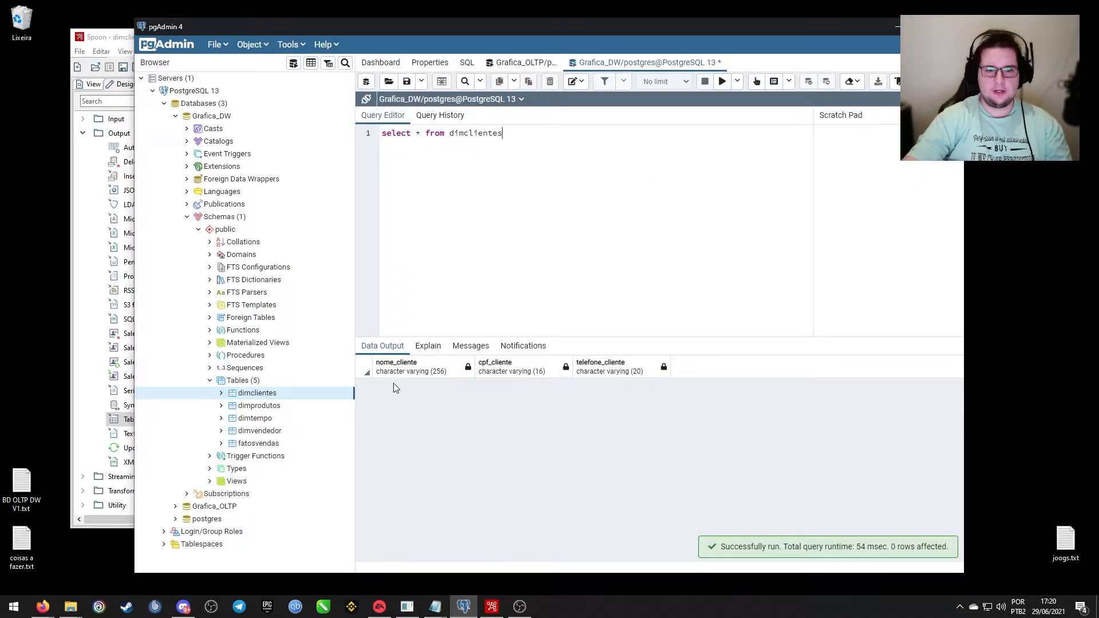
Return to Spoon and run the dimclientes_t transformation with the Pentaho local configuration, saving it when asked.
left_click(895, 29)
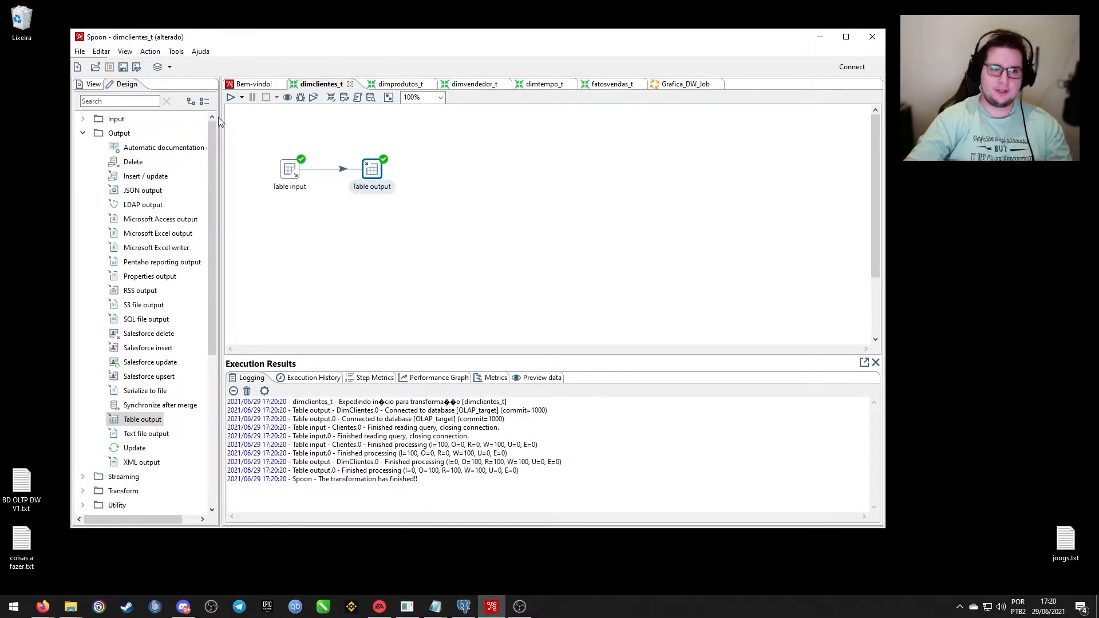
left_click(232, 98)
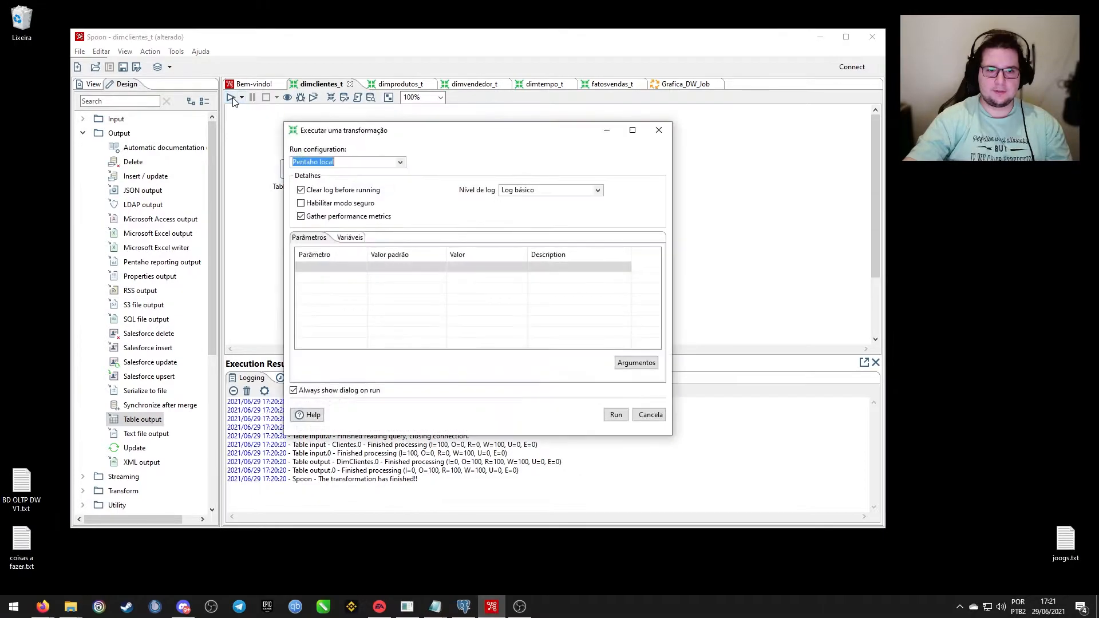
left_click(615, 415)
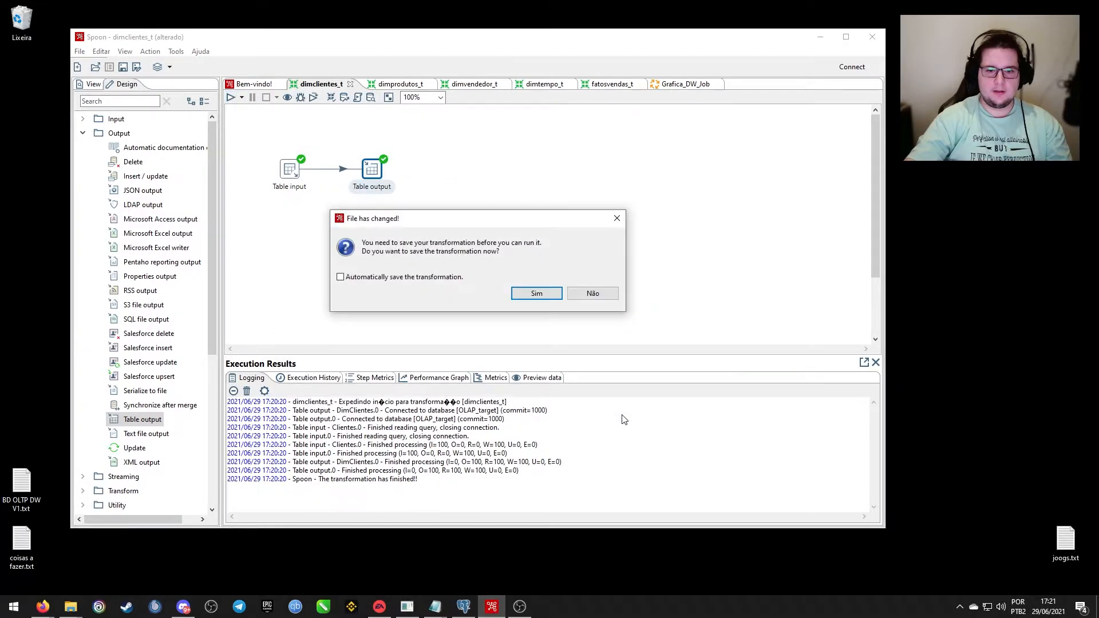
left_click(549, 298)
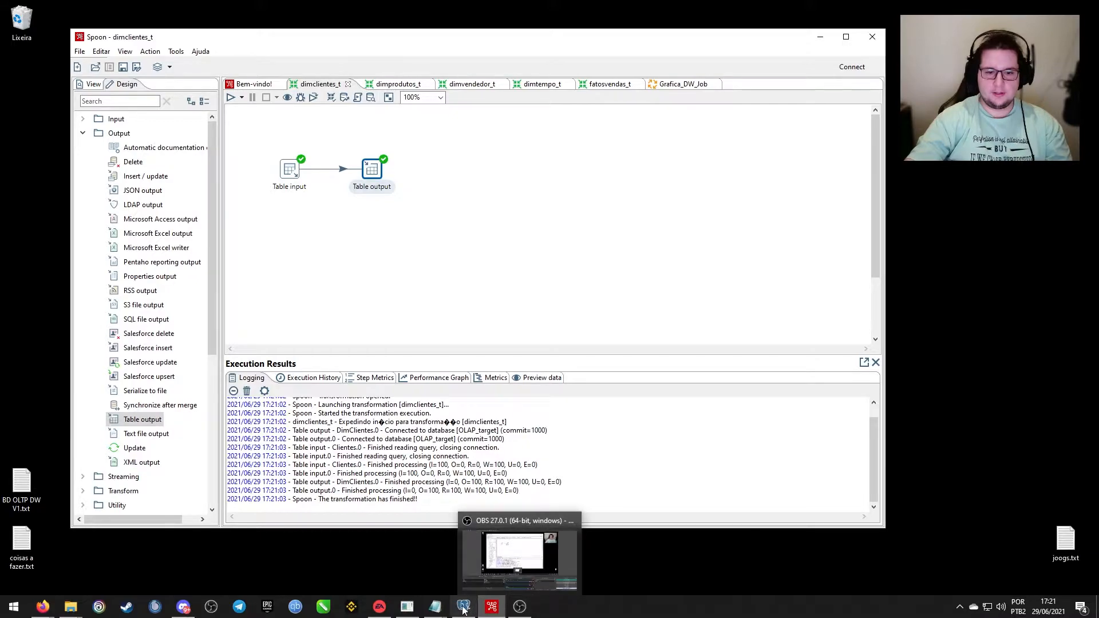
Switch to pgAdmin, rerun select * from dimclientes on Grafica_DW, and look through the loaded rows.
mouse_move(463, 607)
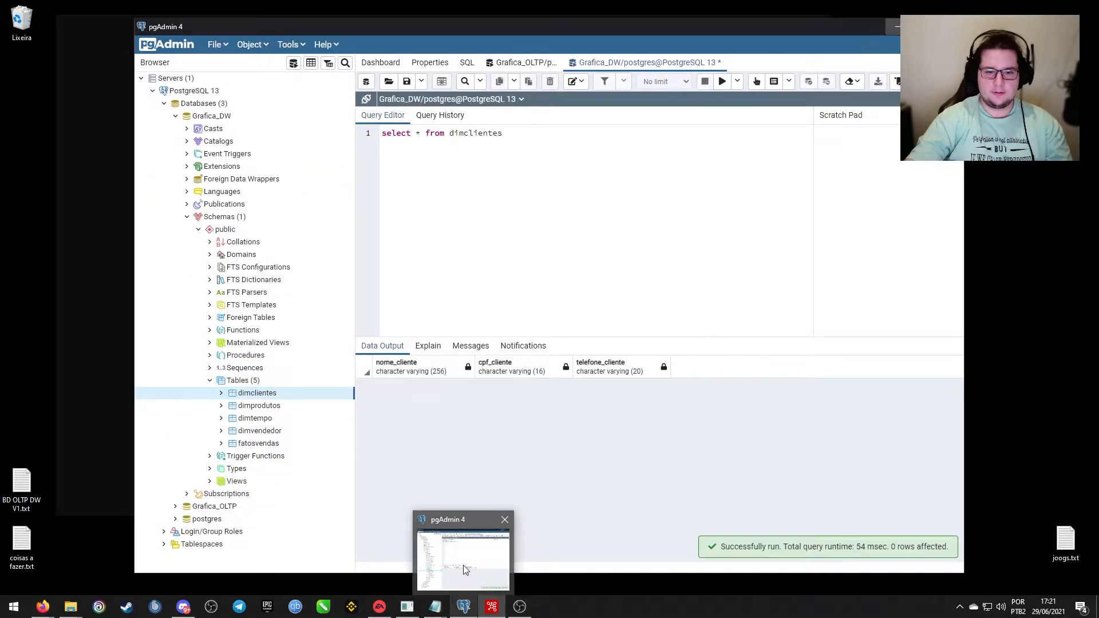
left_click(465, 569)
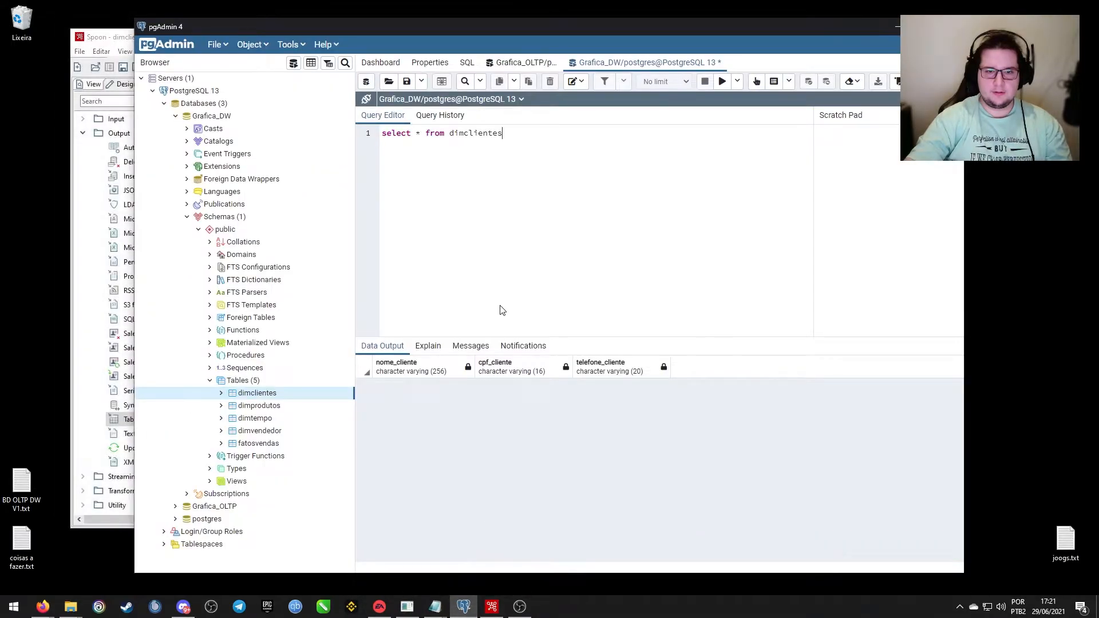
left_click(722, 82)
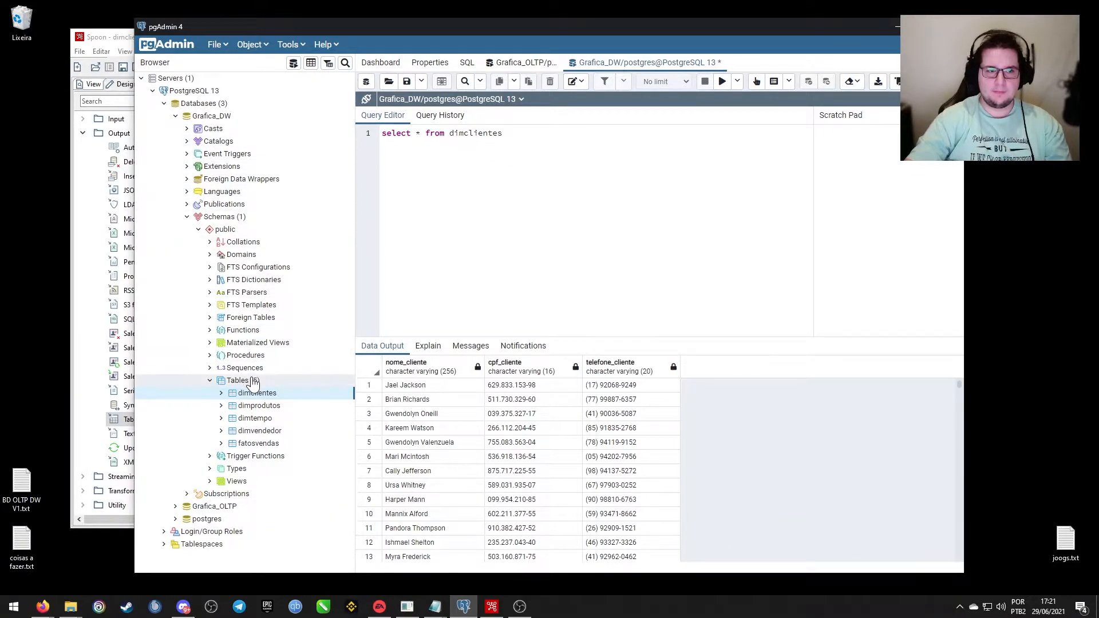
scroll(555, 389, "down", 20)
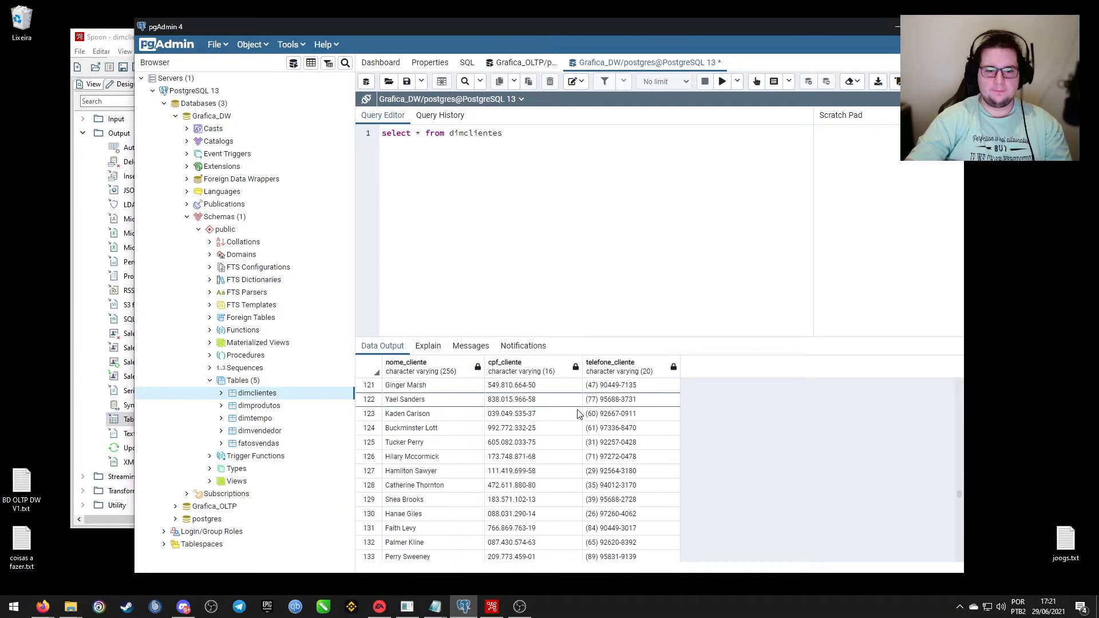
scroll(583, 438, "up", 20)
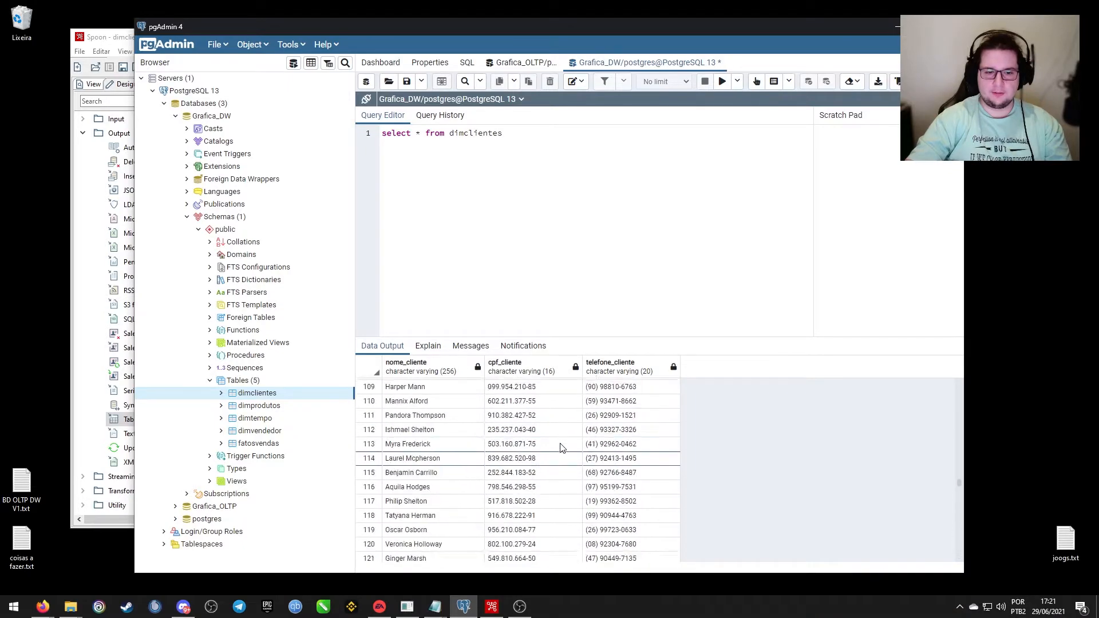
Return to Spoon and rename the Table input step as "Table input - dim clientes".
left_click(898, 27)
scroll(466, 241, "down", 5)
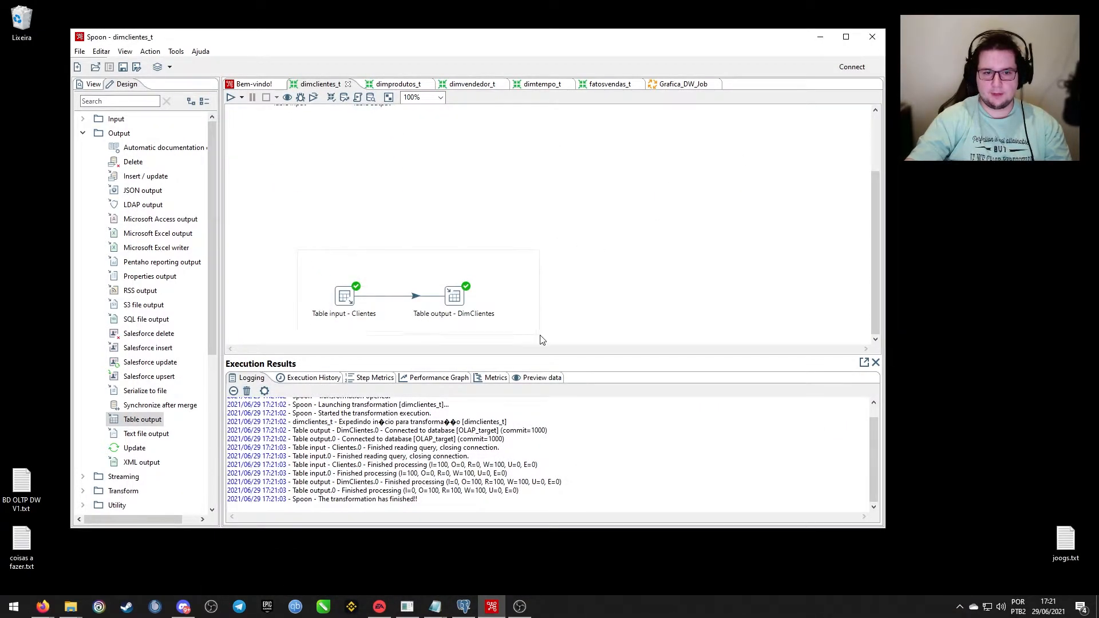
scroll(527, 245, "up", 3)
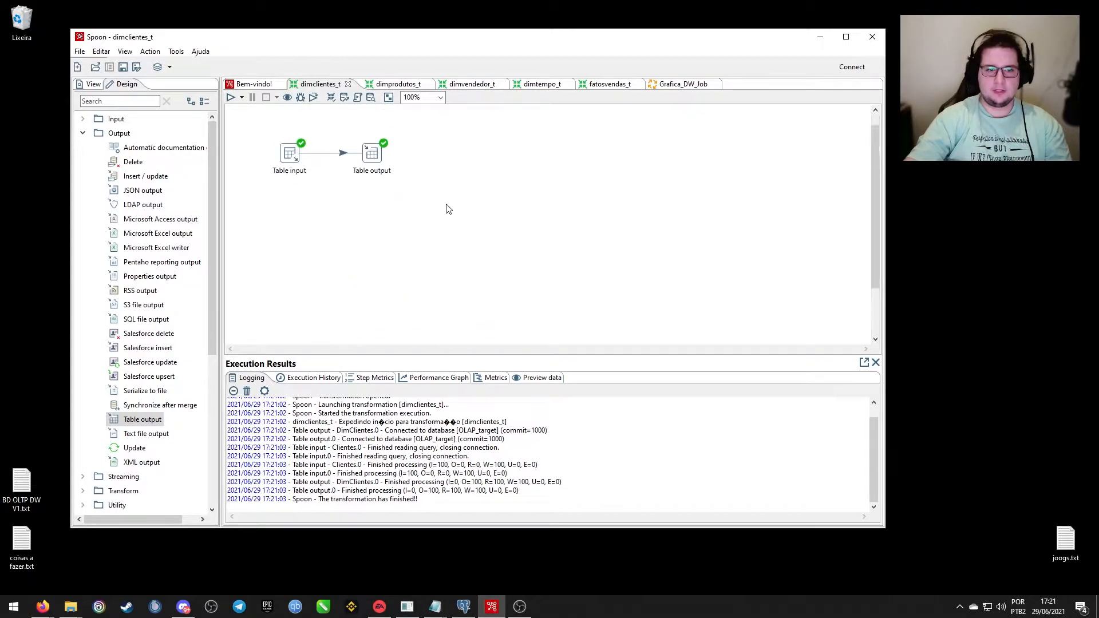
double_click(292, 171)
left_click(775, 146)
double_click(291, 172)
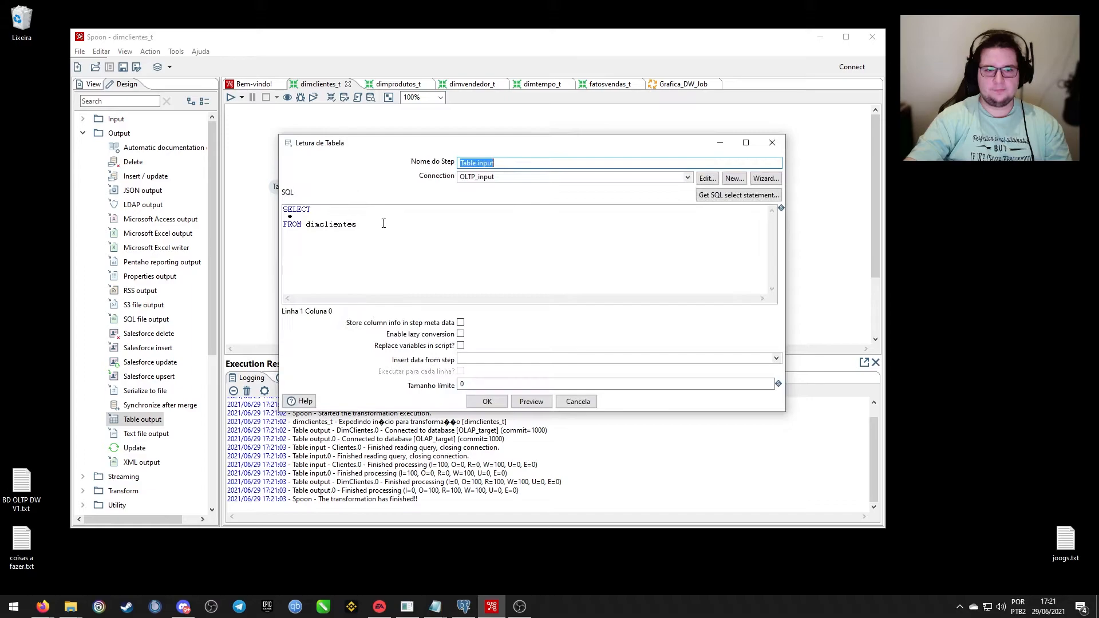
left_click(510, 163)
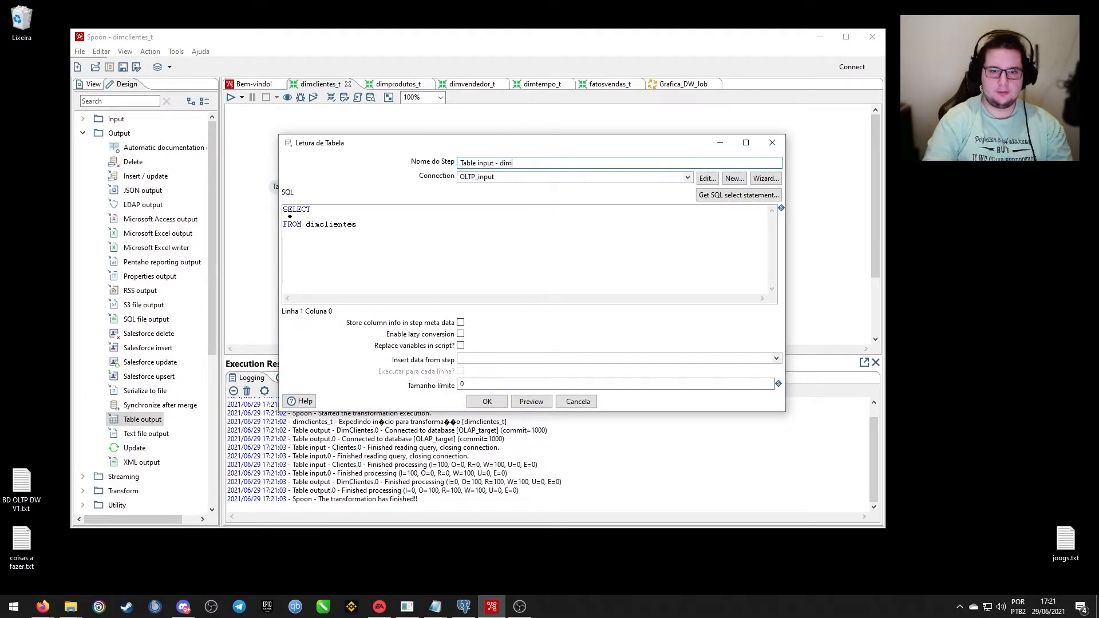
left_click(487, 402)
Review the input-to-output flows in dimclientes_t and in the dimprodutos_t and dimvendedor_t transformations.
scroll(497, 255, "down", 5)
scroll(498, 255, "up", 5)
left_click_drag(440, 206, 250, 139)
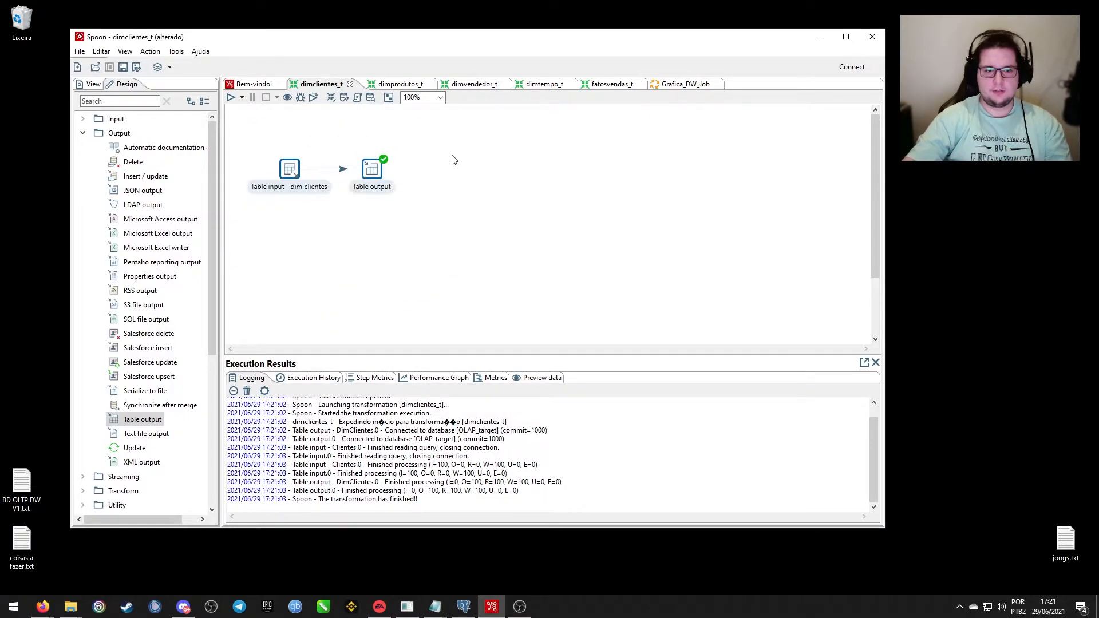
scroll(452, 166, "down", 5)
left_click_drag(348, 313, 289, 158)
left_click(521, 132)
left_click(407, 89)
left_click(480, 85)
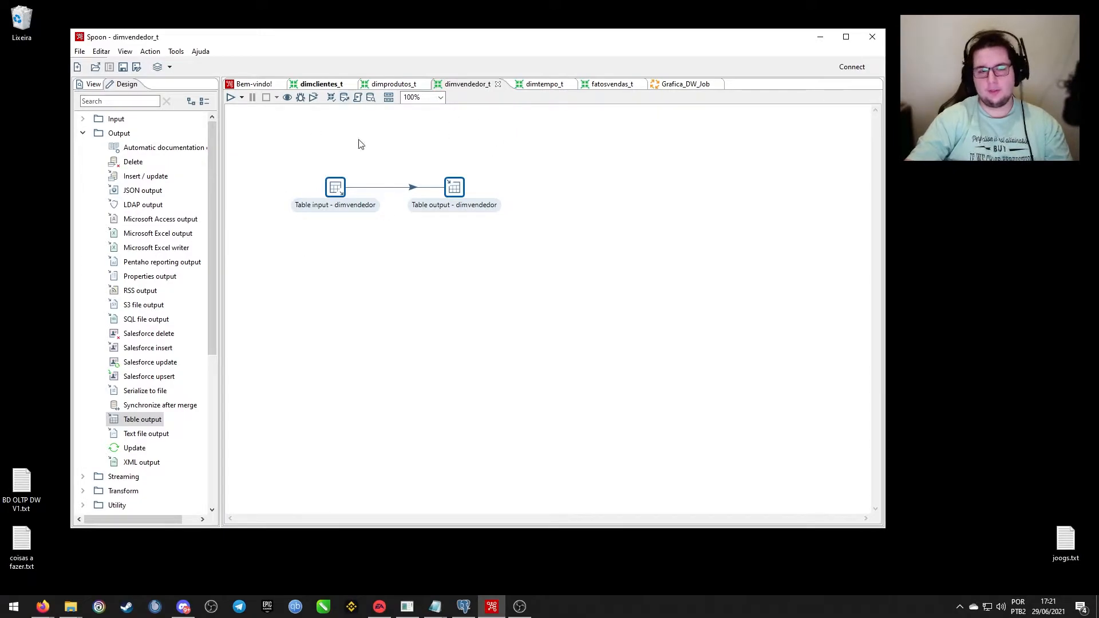
left_click(390, 86)
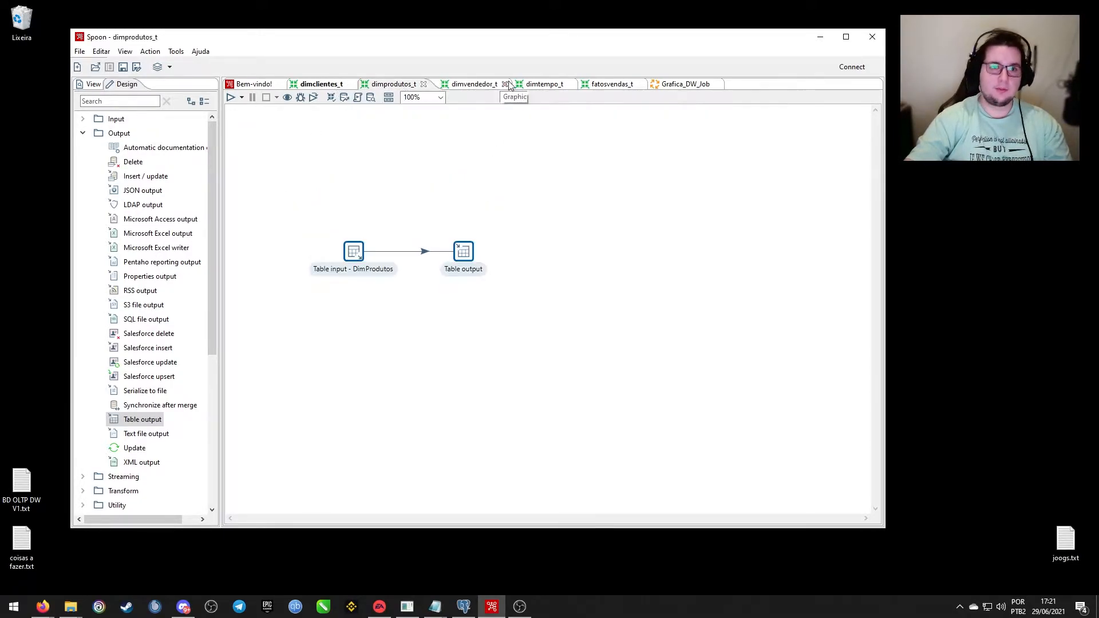
Open the dimtempo_t transformation and examine the row limit and inicio date field in the Generate rows - dias step.
left_click(537, 86)
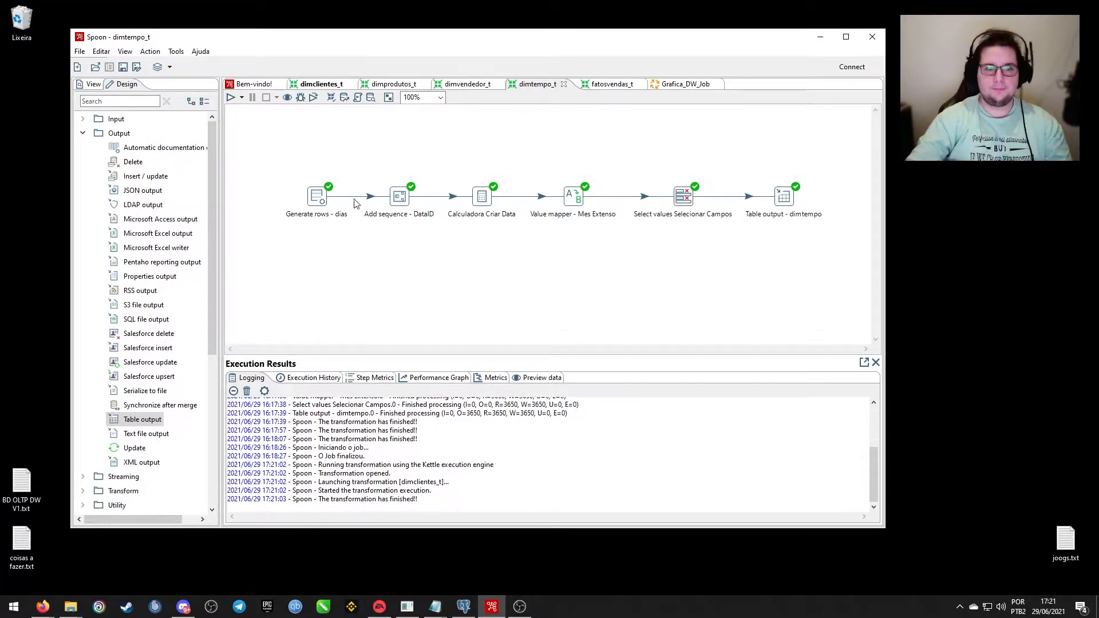
double_click(316, 197)
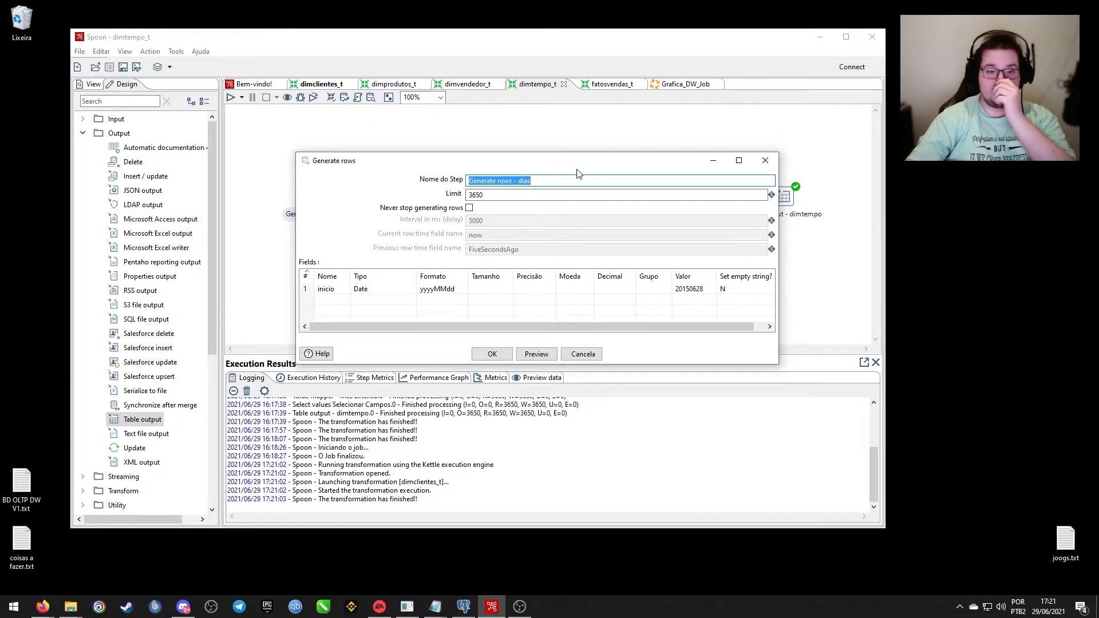
left_click(508, 193)
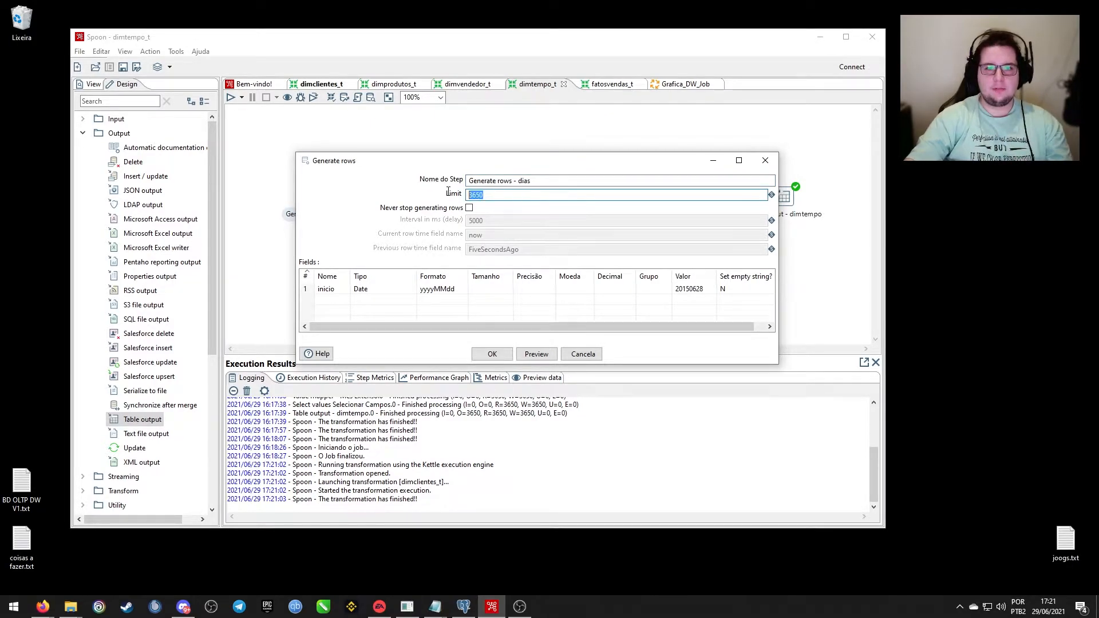
left_click(510, 196)
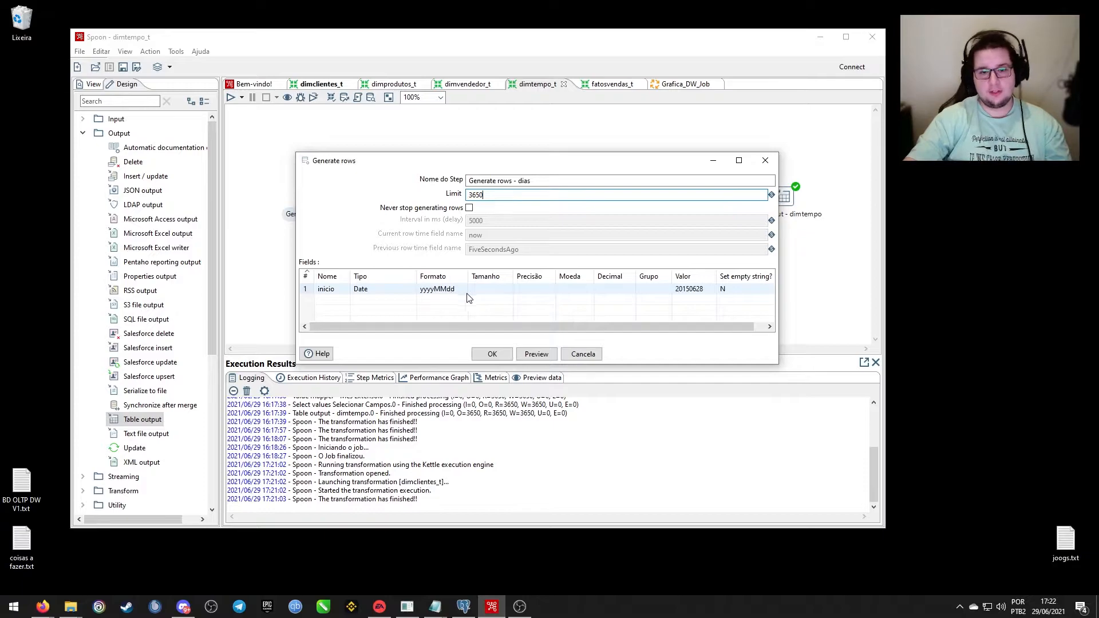
left_click_drag(664, 324, 675, 324)
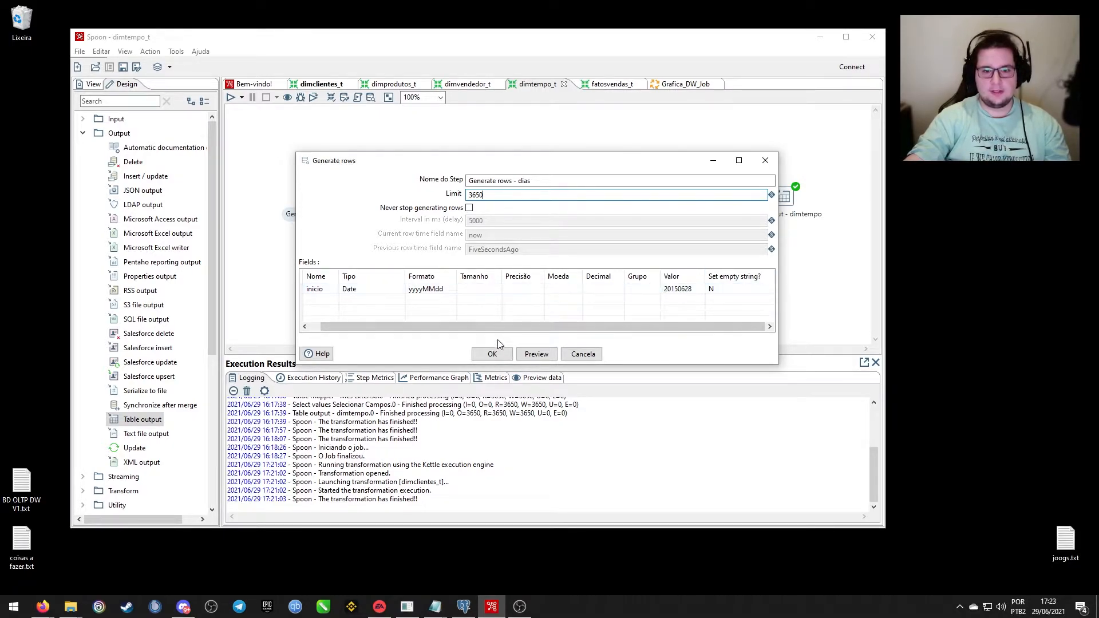
Preview 1000 rows of Generate rows - dias, look through the inicio values, and close the step's settings.
left_click(537, 355)
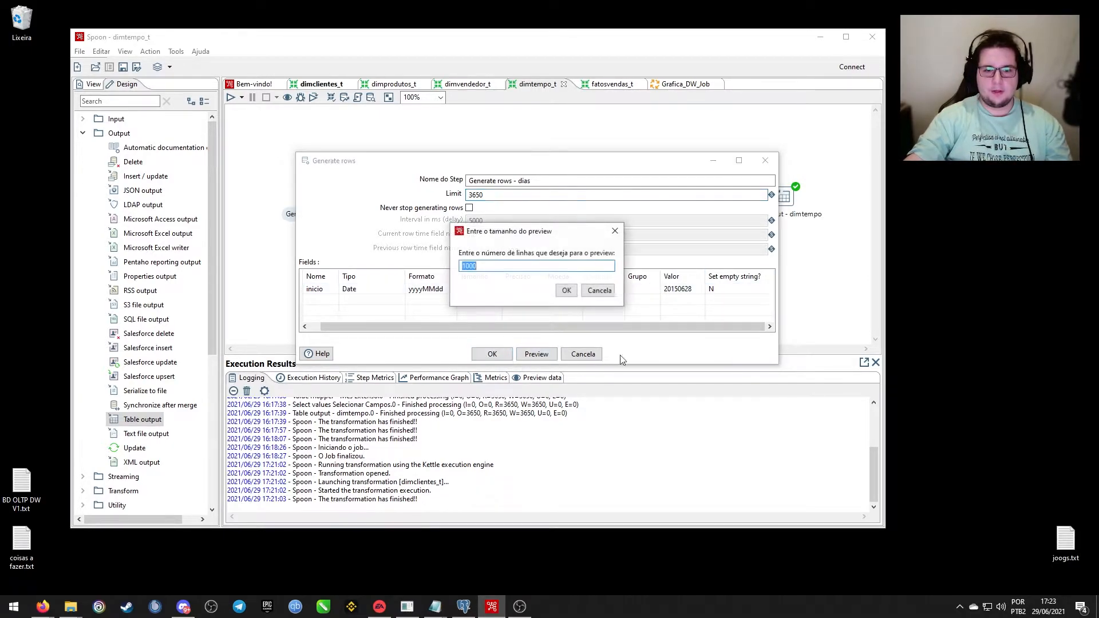
left_click(570, 289)
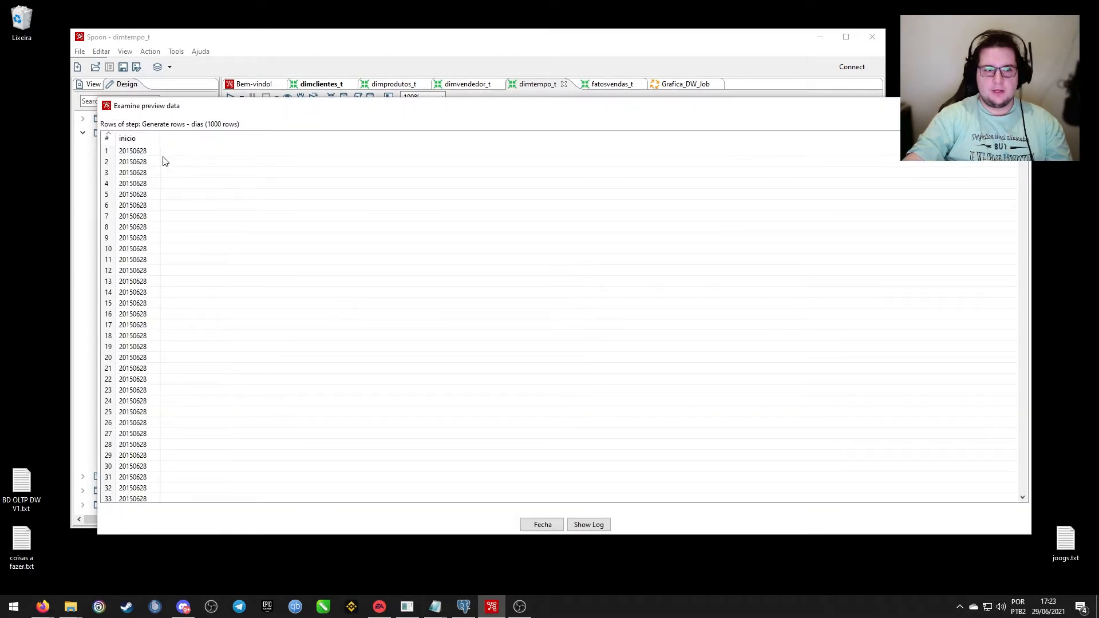
scroll(155, 272, "down", 20)
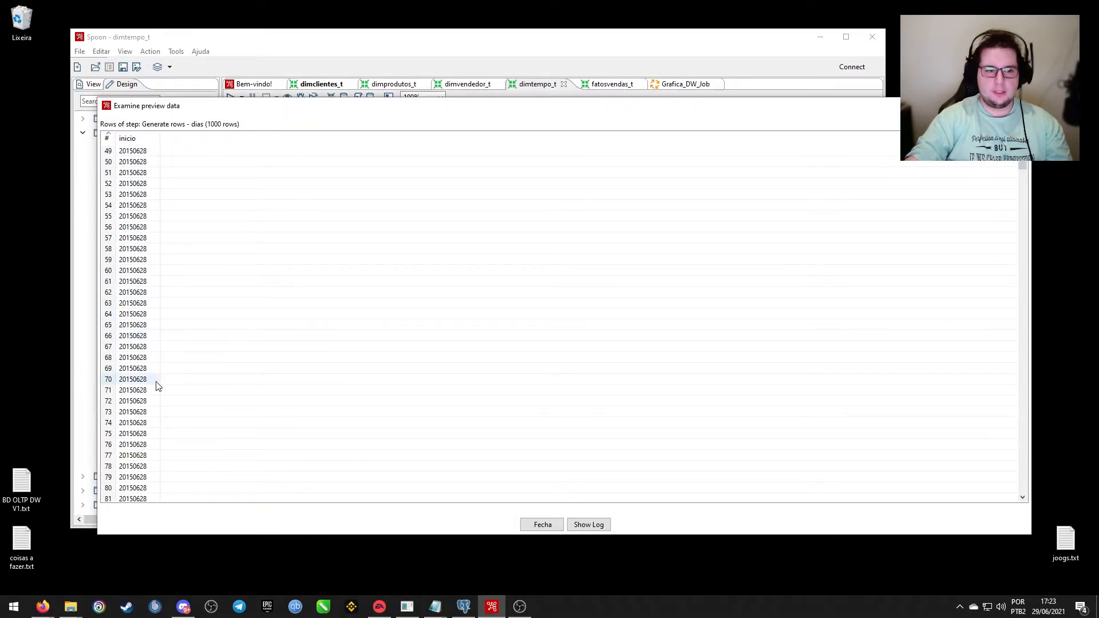
scroll(766, 265, "down", 9)
left_click(1018, 105)
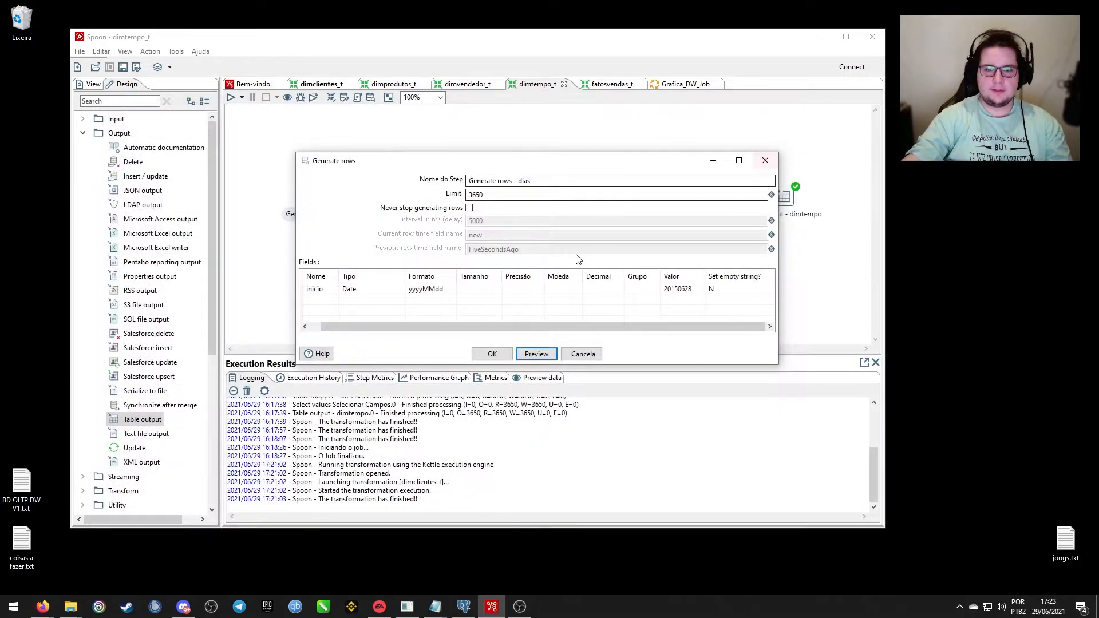
left_click(502, 356)
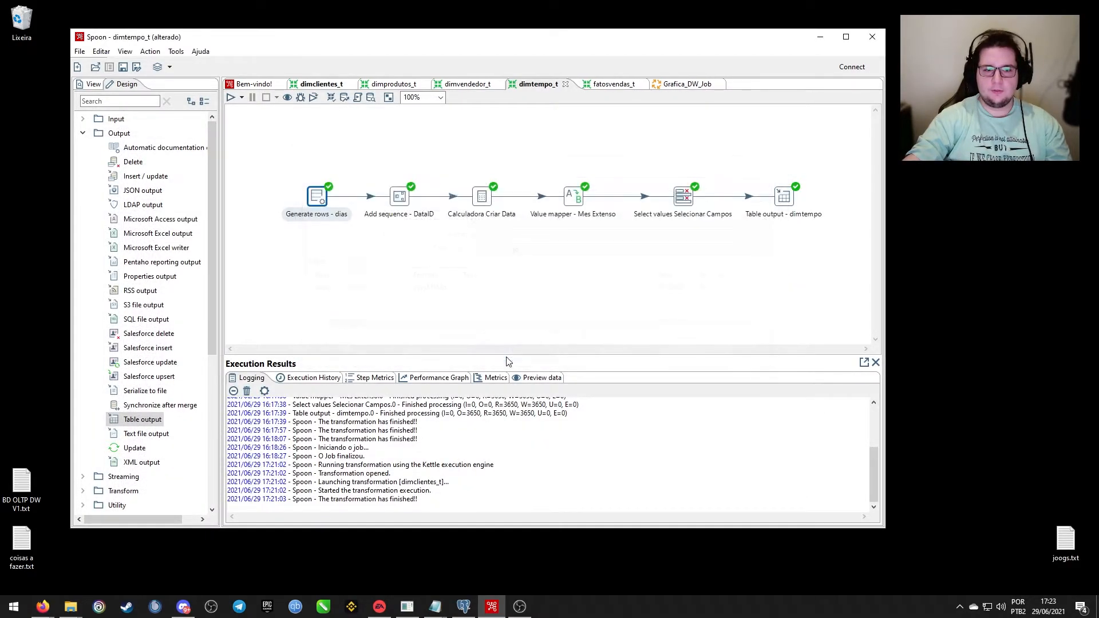
Review the value name, start value and increment in the Add sequence - DataID step's settings.
double_click(400, 197)
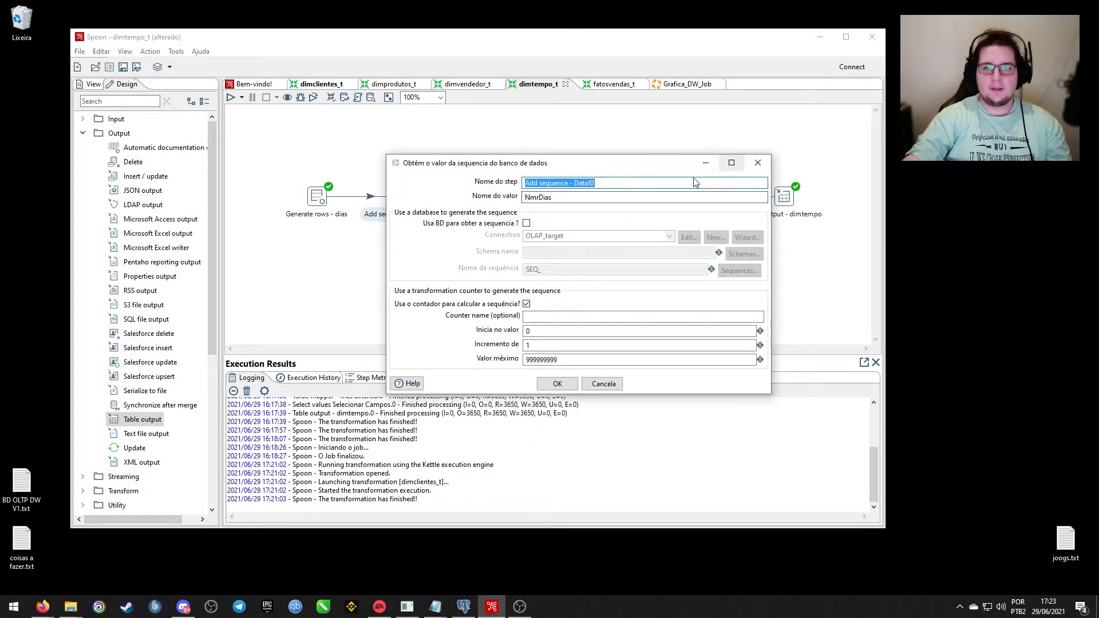
left_click(606, 182)
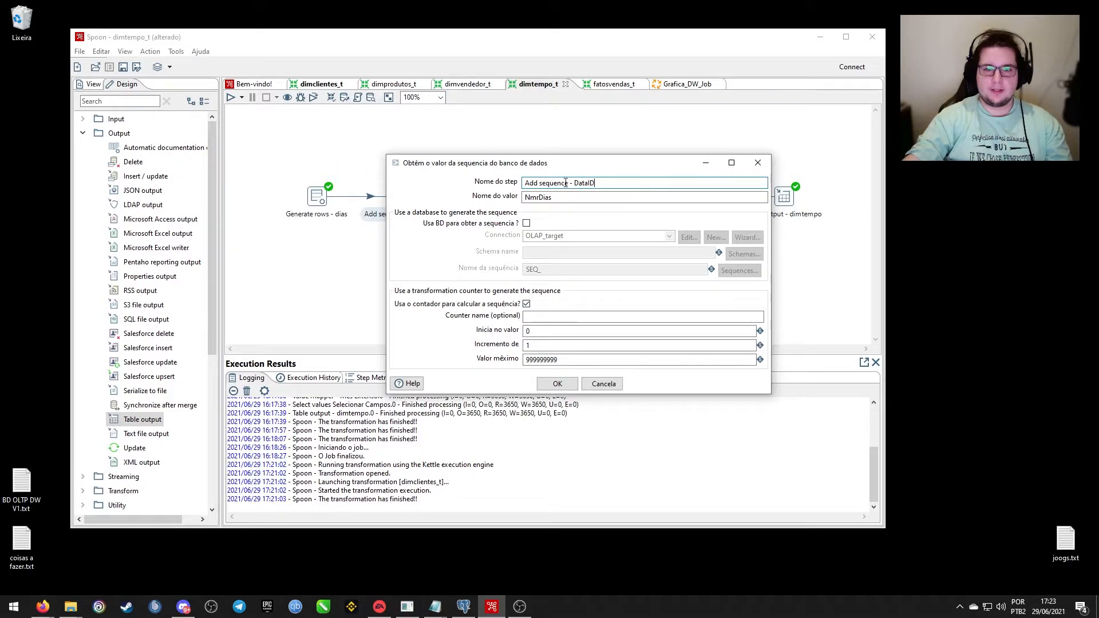
left_click_drag(564, 198, 515, 199)
left_click(586, 198)
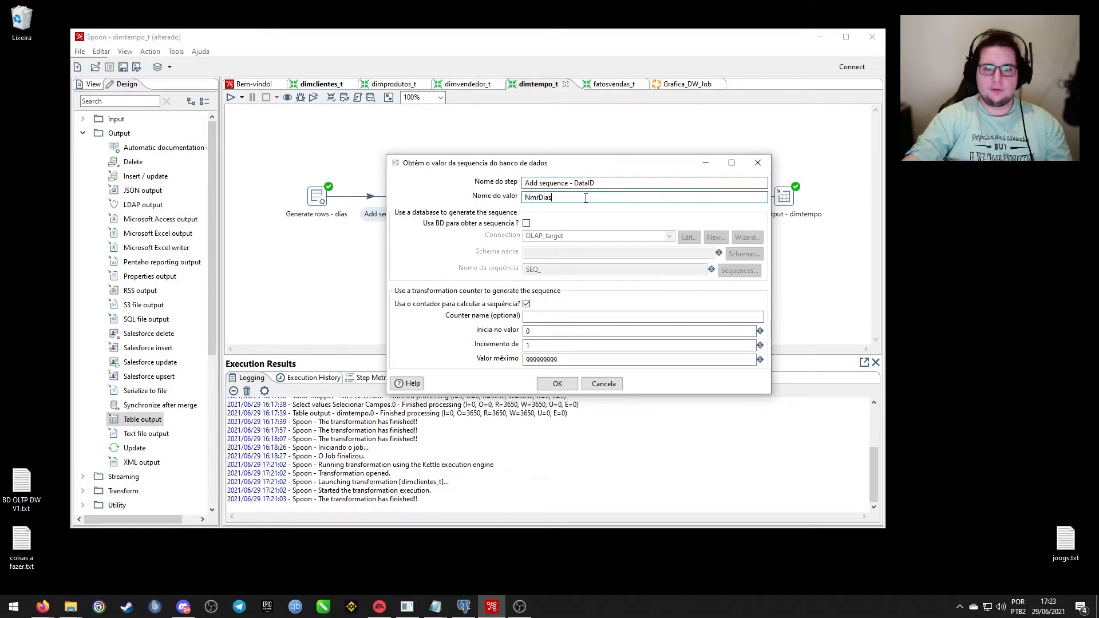
left_click_drag(548, 331, 497, 345)
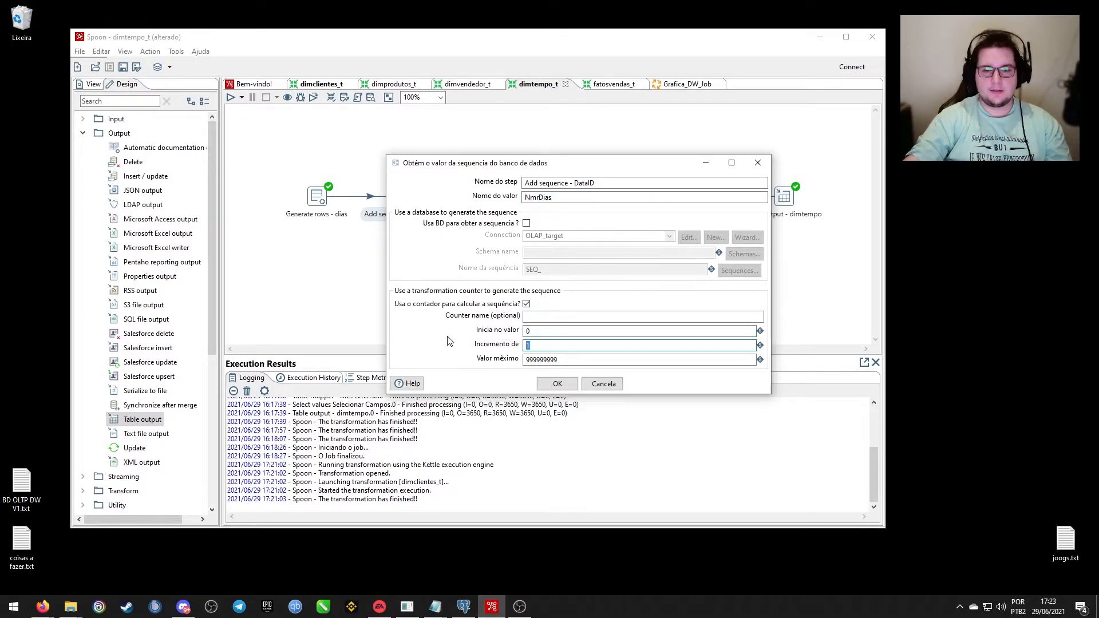
left_click(558, 385)
Preview 1000 rows of Add sequence - DataID and look through the inicio and NmrDias columns.
right_click(404, 199)
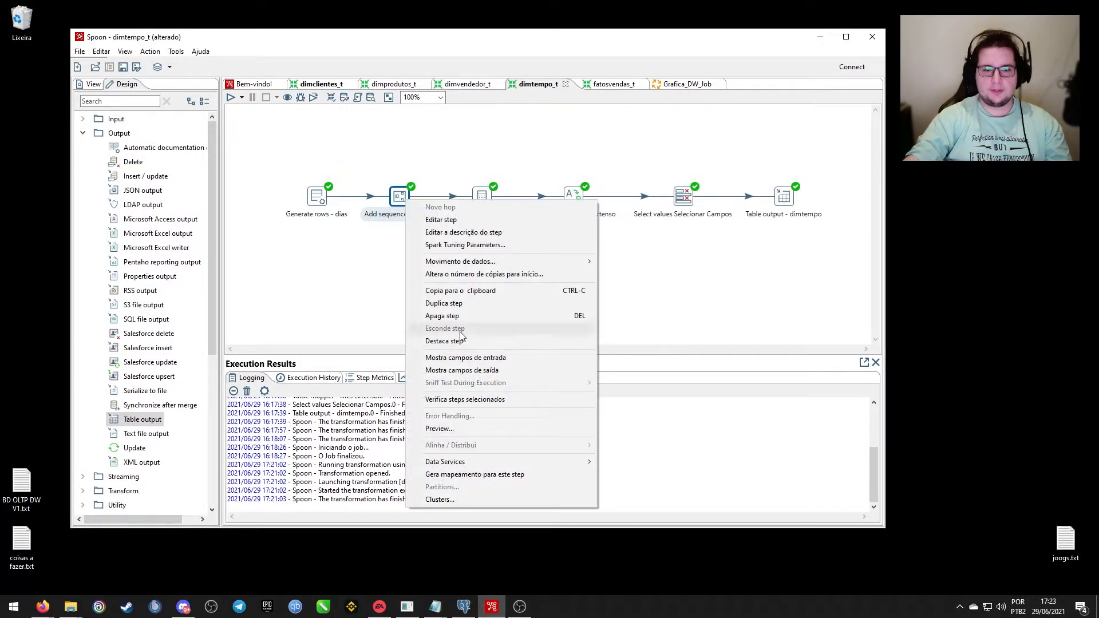
left_click(451, 434)
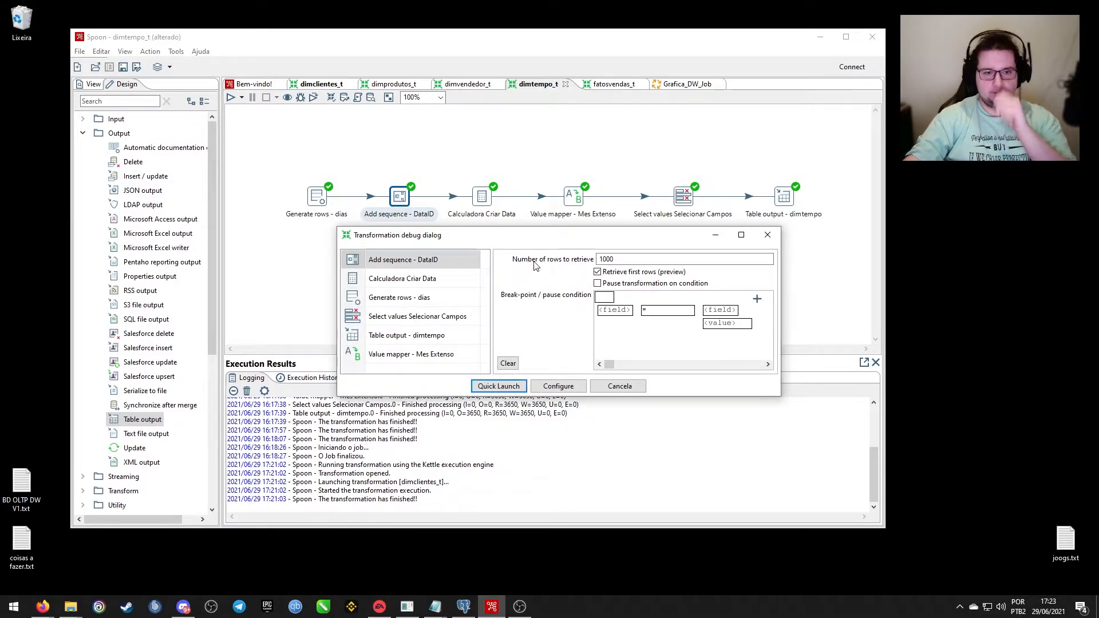
left_click(499, 386)
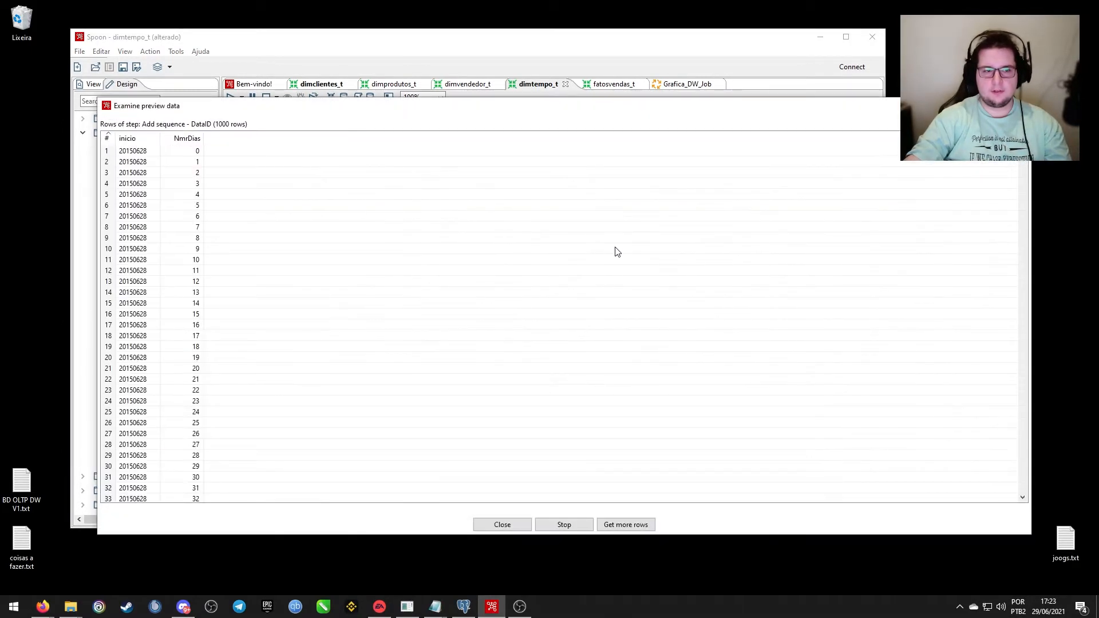
left_click(206, 154)
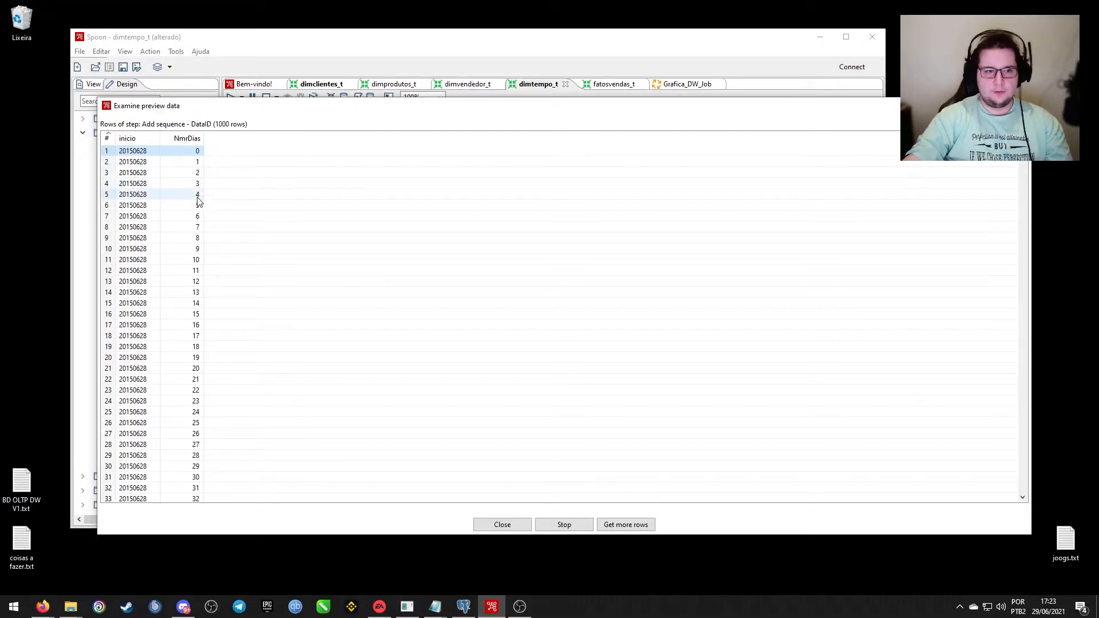
left_click_drag(1023, 144, 1037, 541)
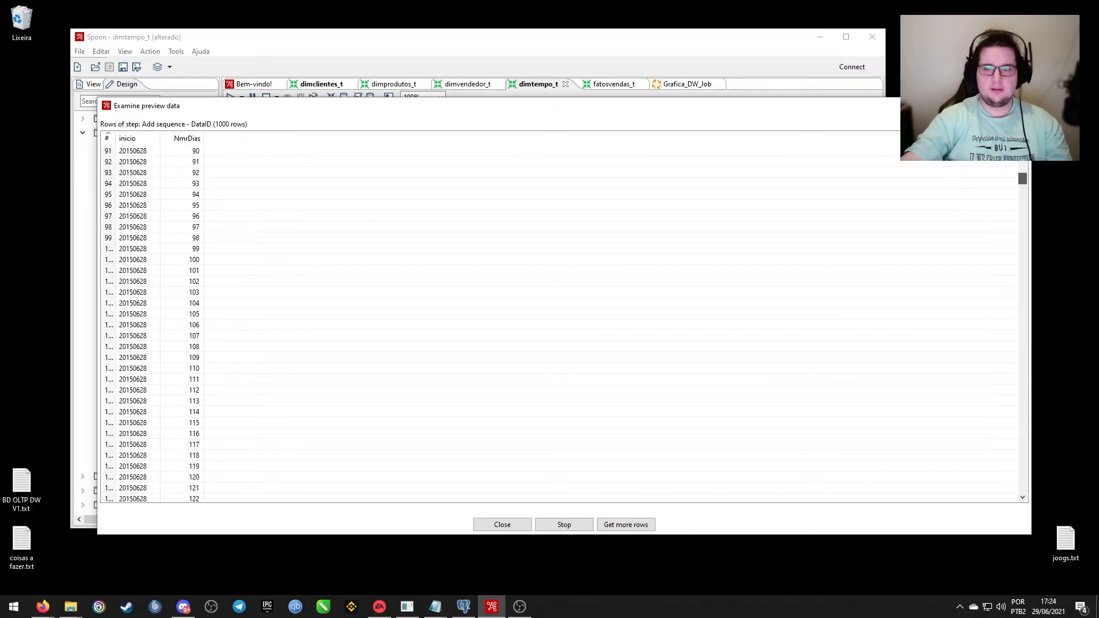
left_click(1019, 106)
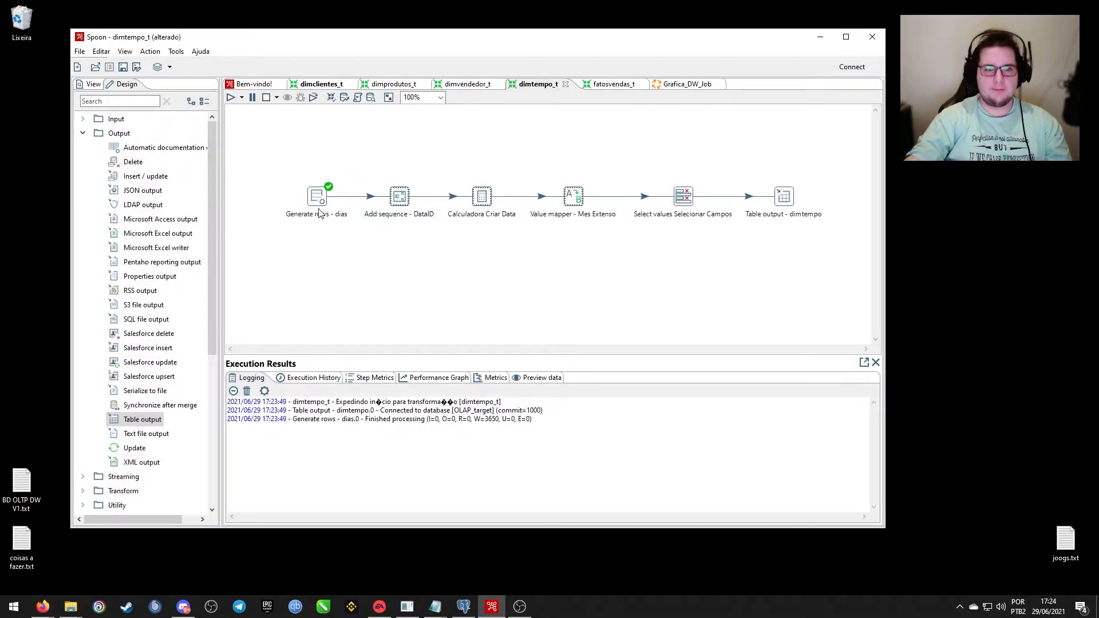
Search the available step types for "gener", "add" and "calculator" to locate the components used in dimtempo_t, and clear the search.
mouse_move(319, 208)
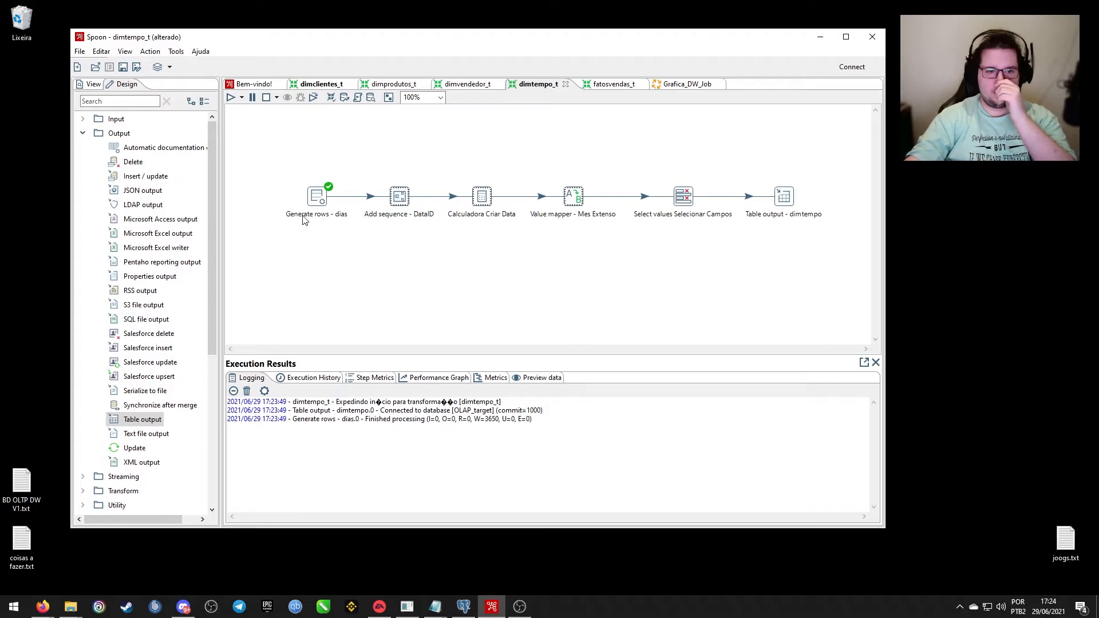
left_click(120, 103)
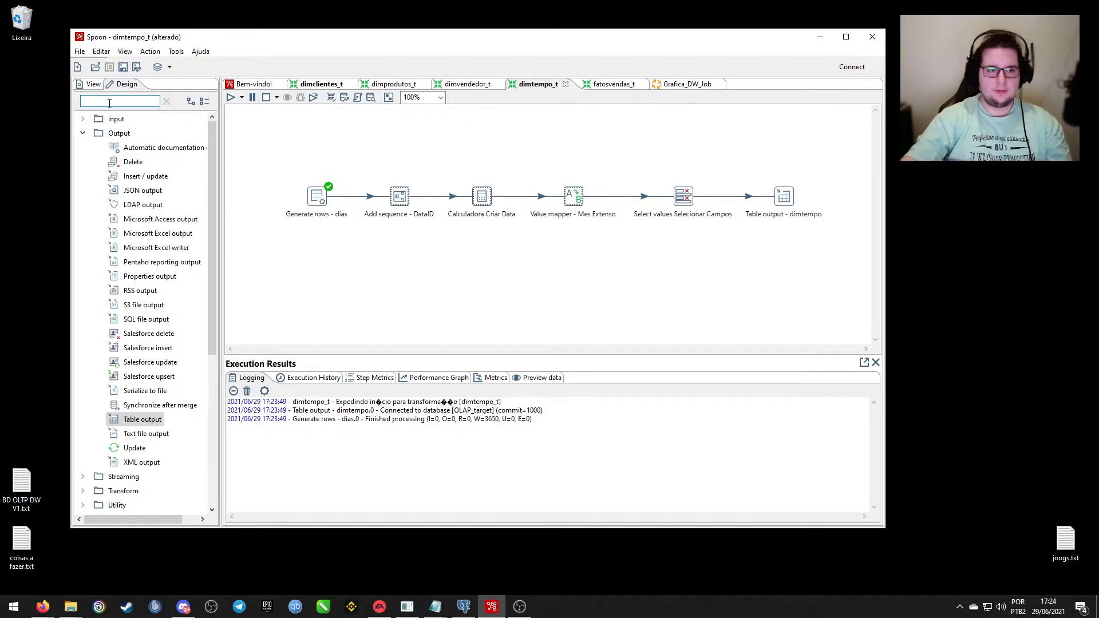
type("gener")
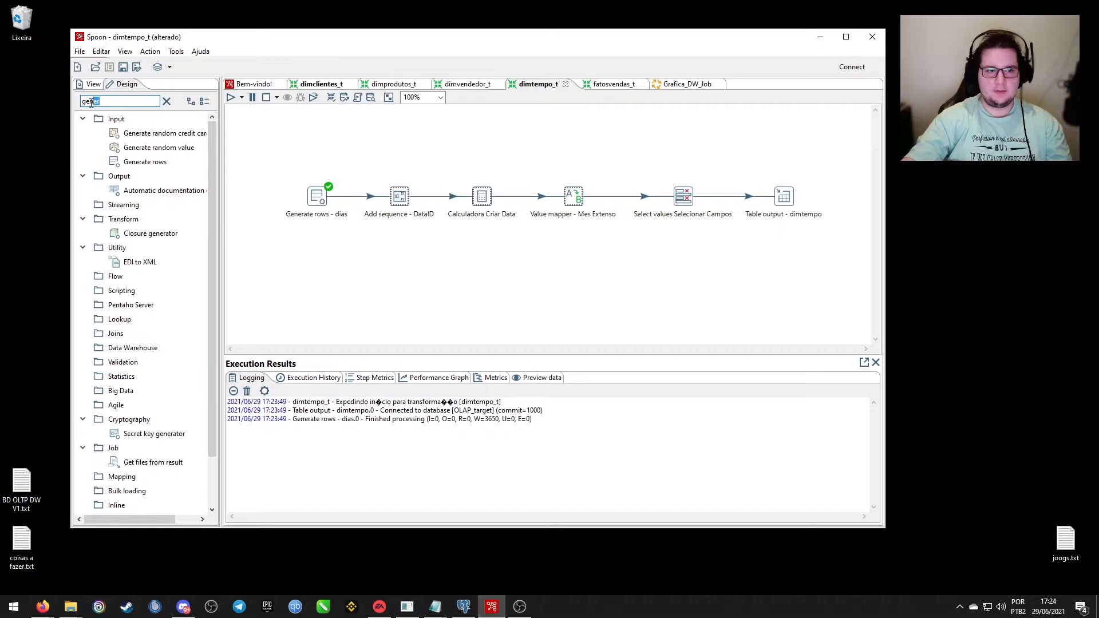
left_click_drag(104, 102, 65, 104)
type("add")
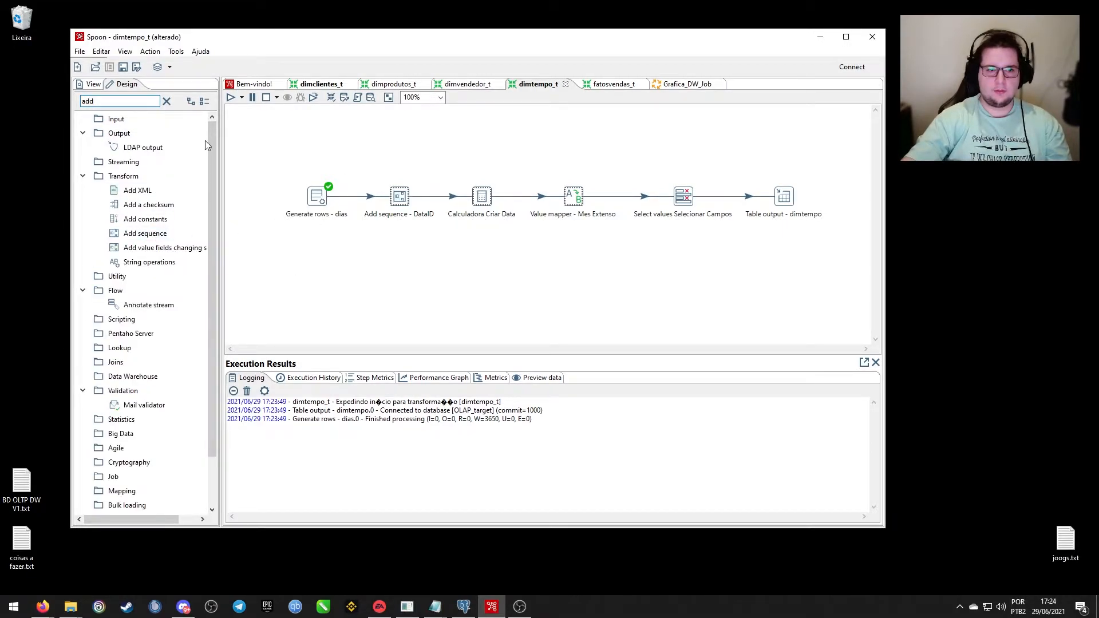
left_click_drag(124, 101, 53, 104)
type("calculator")
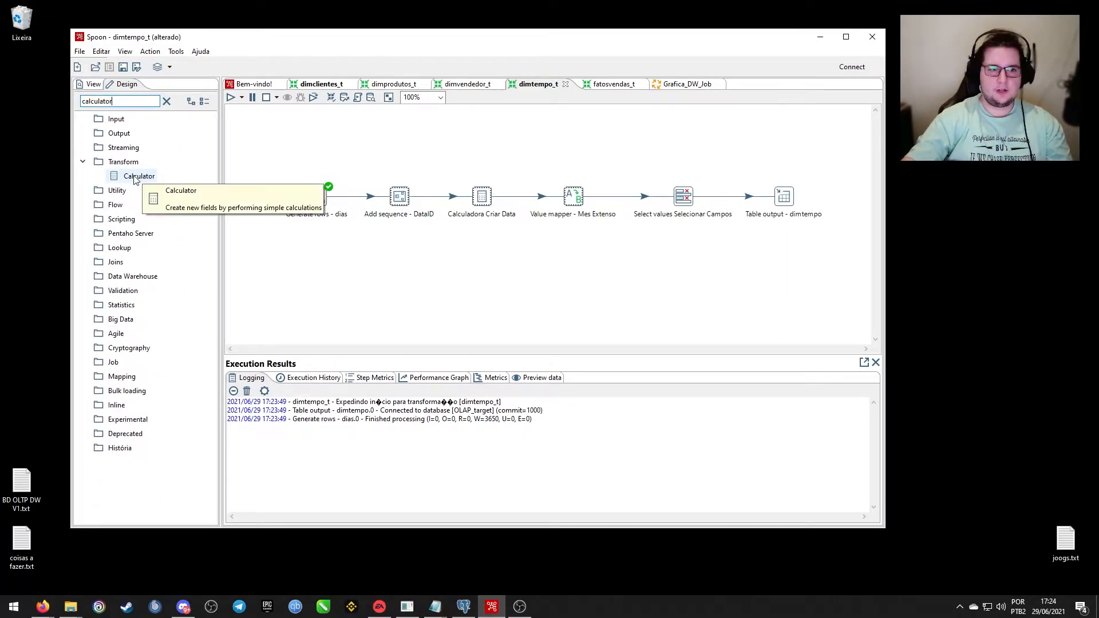
mouse_move(136, 179)
left_mouse_down()
mouse_move(305, 166)
mouse_move(139, 178)
left_mouse_up()
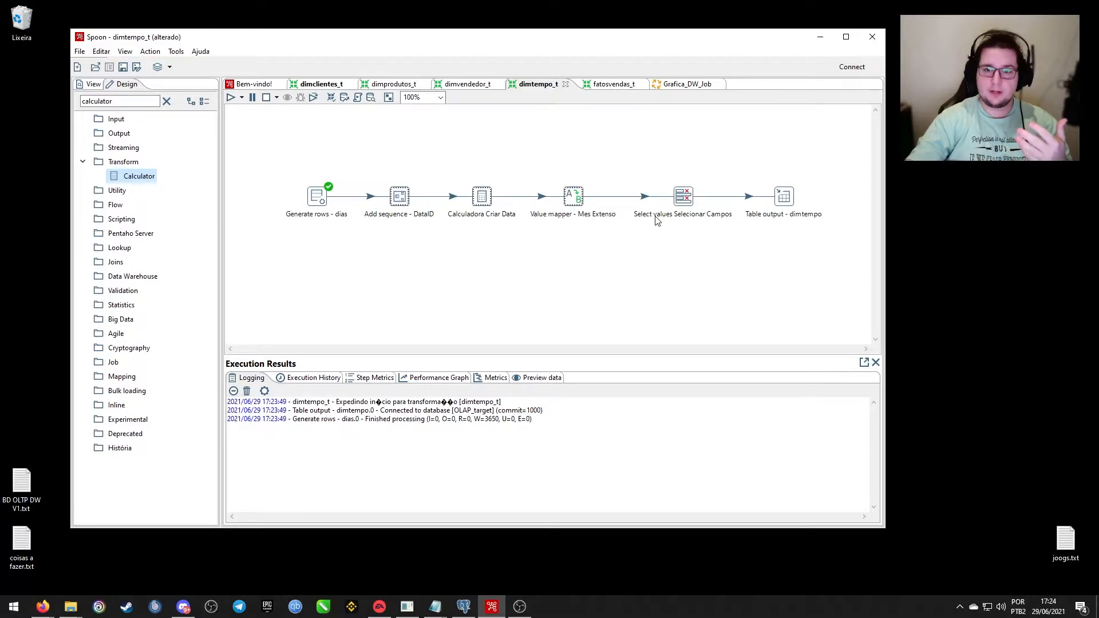
double_click(114, 102)
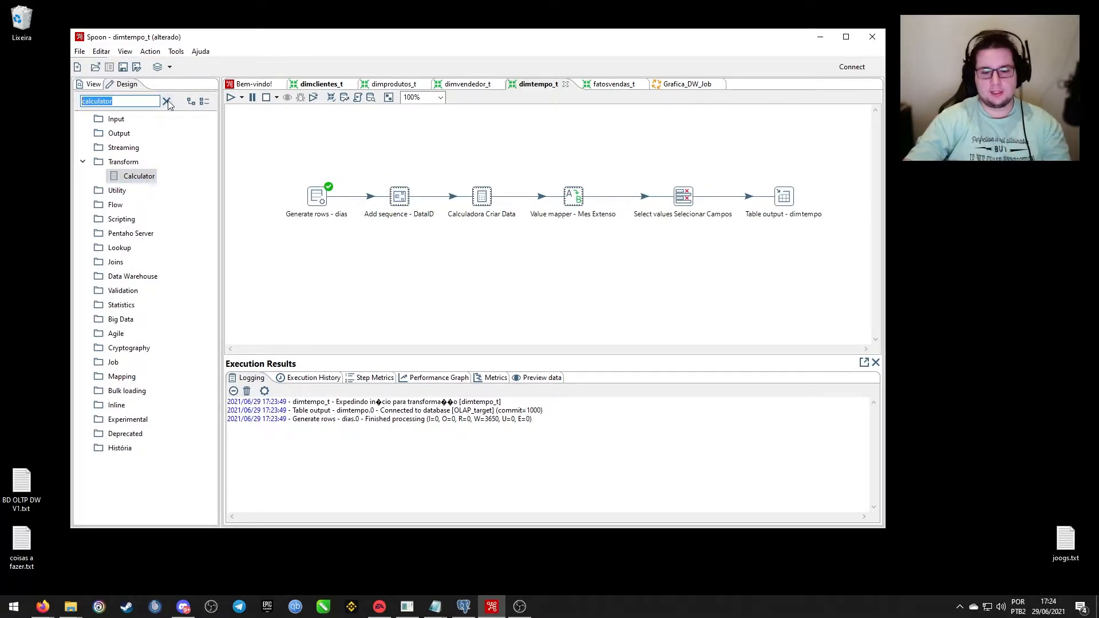
key("BackSpace")
Show dimtempo_t's database connections and examine the OLAP_target connection settings, closing them without changes.
left_click(93, 85)
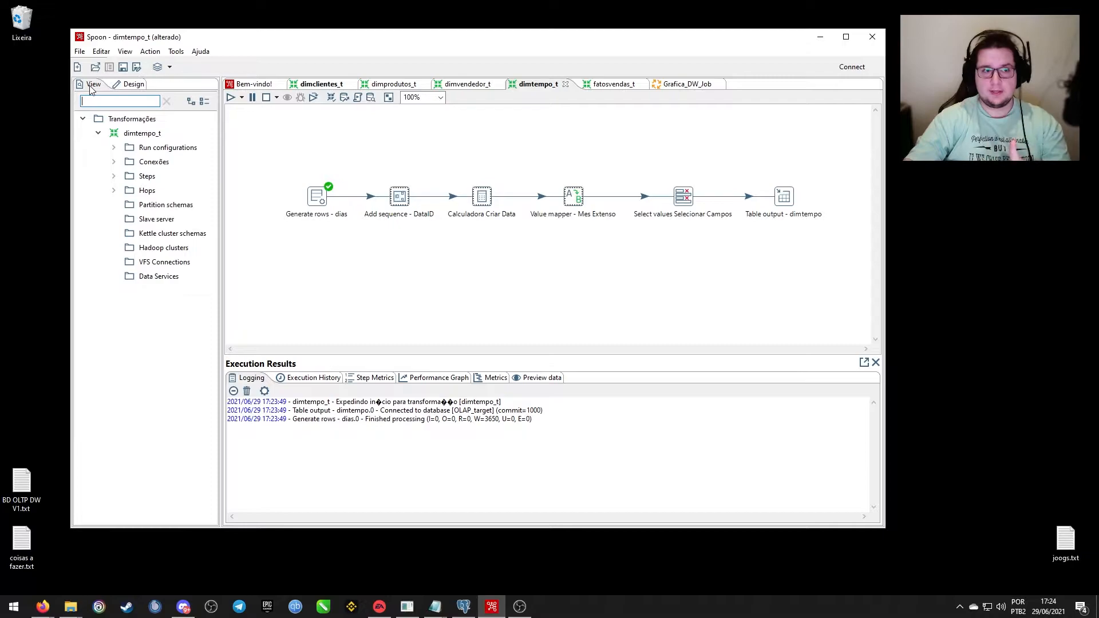
left_click(113, 161)
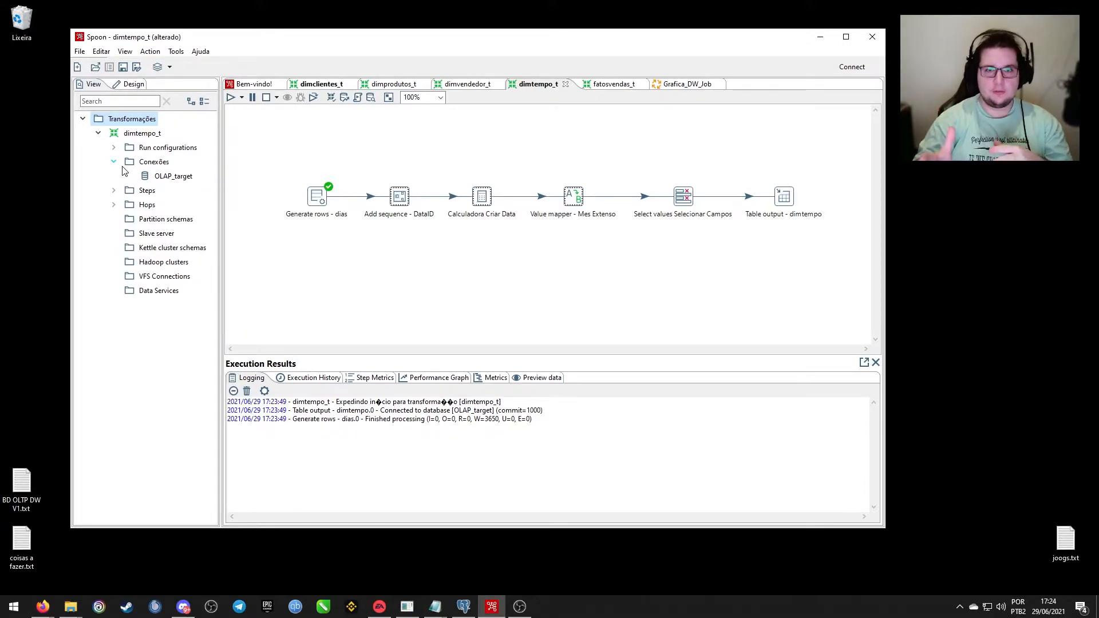
double_click(169, 178)
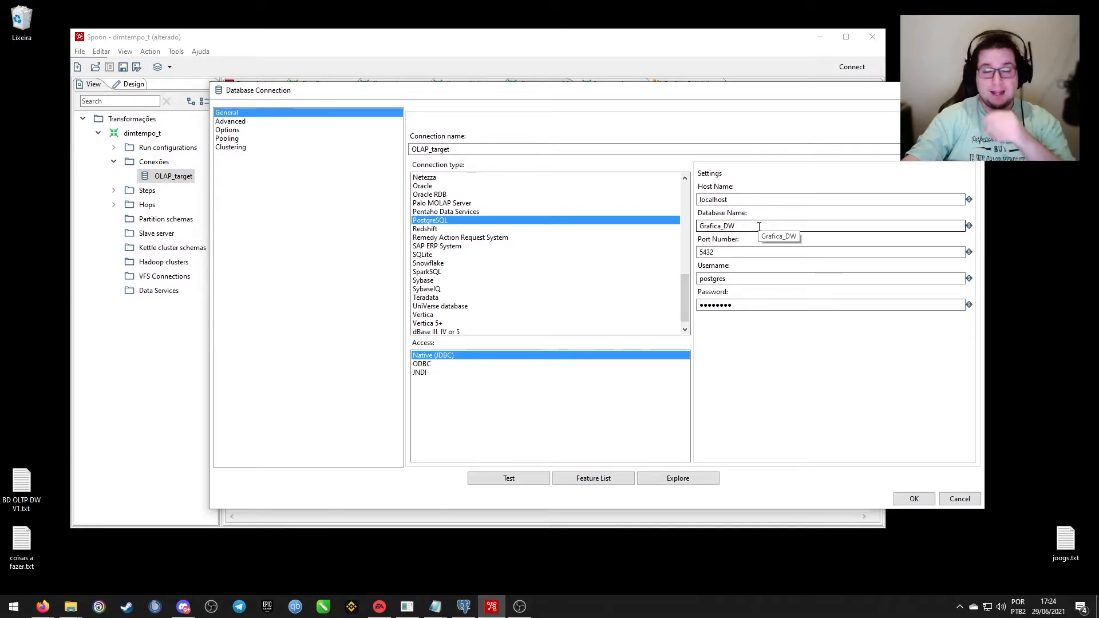
left_click(971, 91)
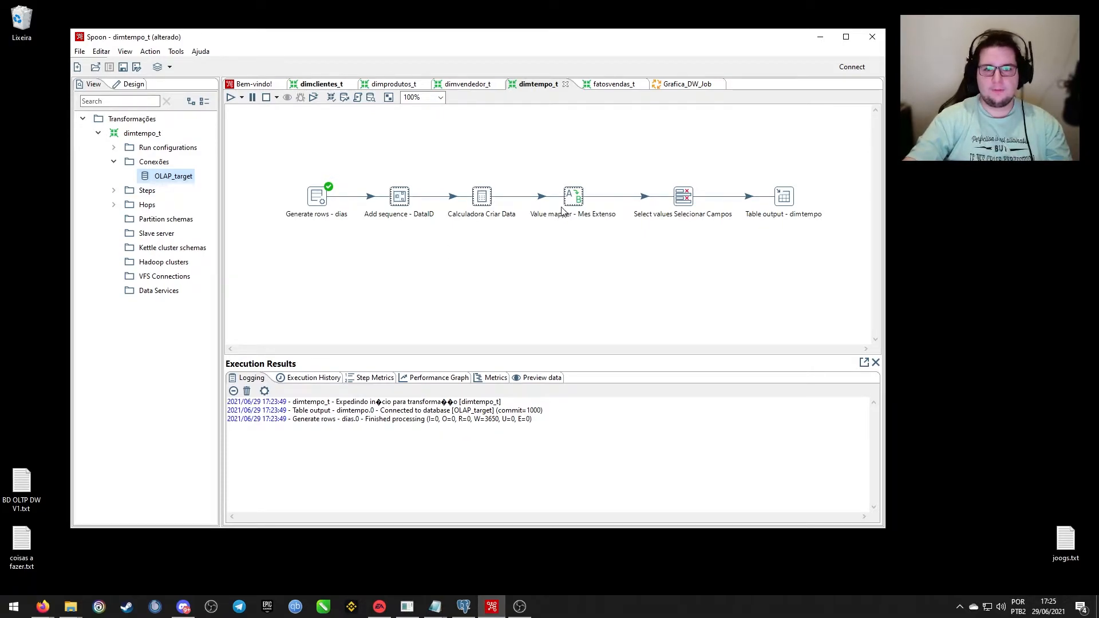
Review the month number-to-name mapping in Value mapper - Mes Extenso and try to preview that step's rows.
double_click(572, 201)
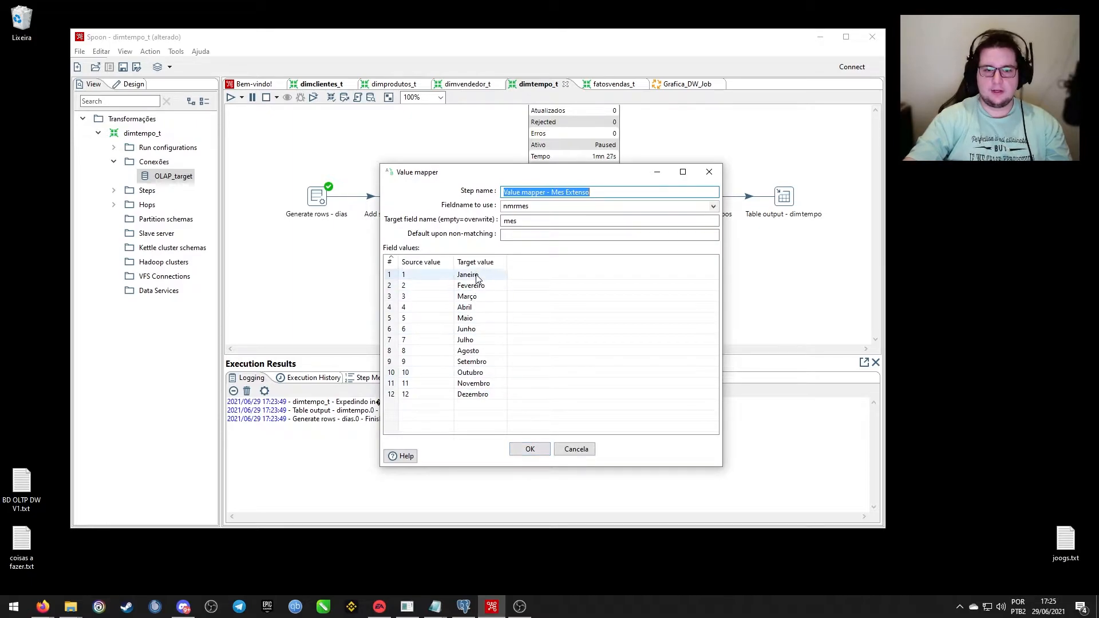
left_click(529, 449)
right_click(573, 198)
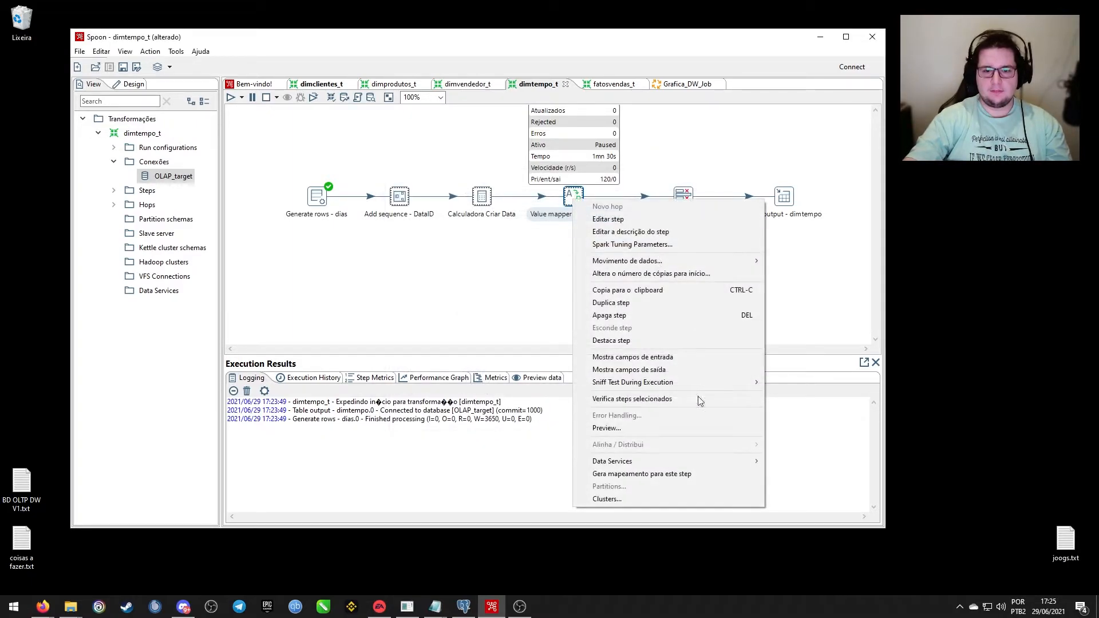
left_click(606, 427)
left_click(565, 386)
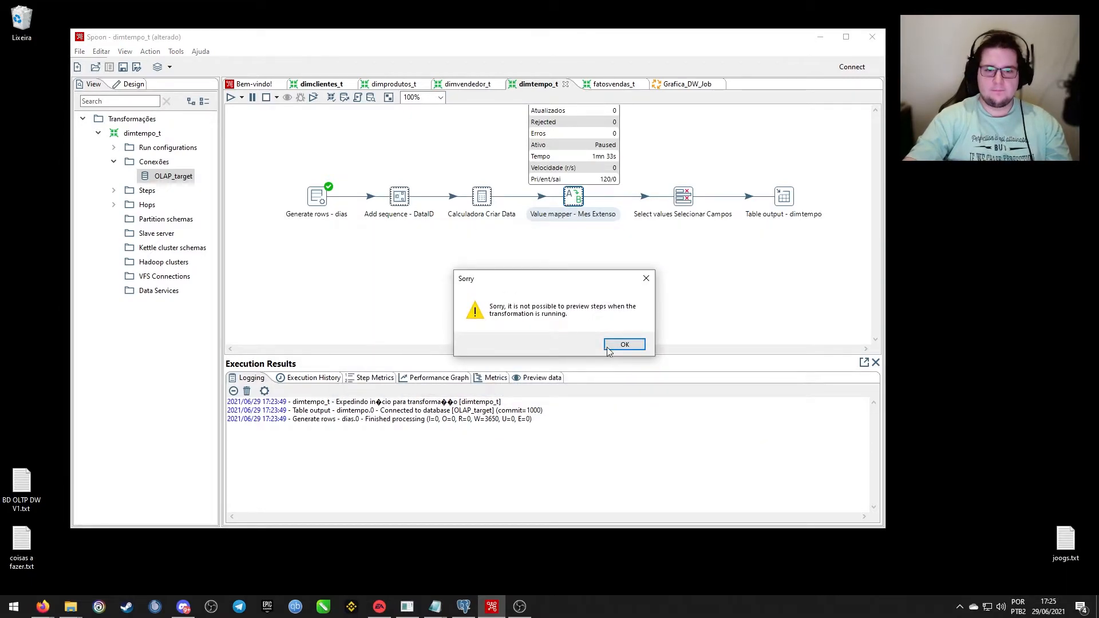
left_click(624, 345)
Stop the running dimtempo_t transformation and preview 1000 rows of Value mapper - Mes Extenso.
left_click(266, 97)
right_click(575, 204)
left_click(606, 425)
left_click(498, 387)
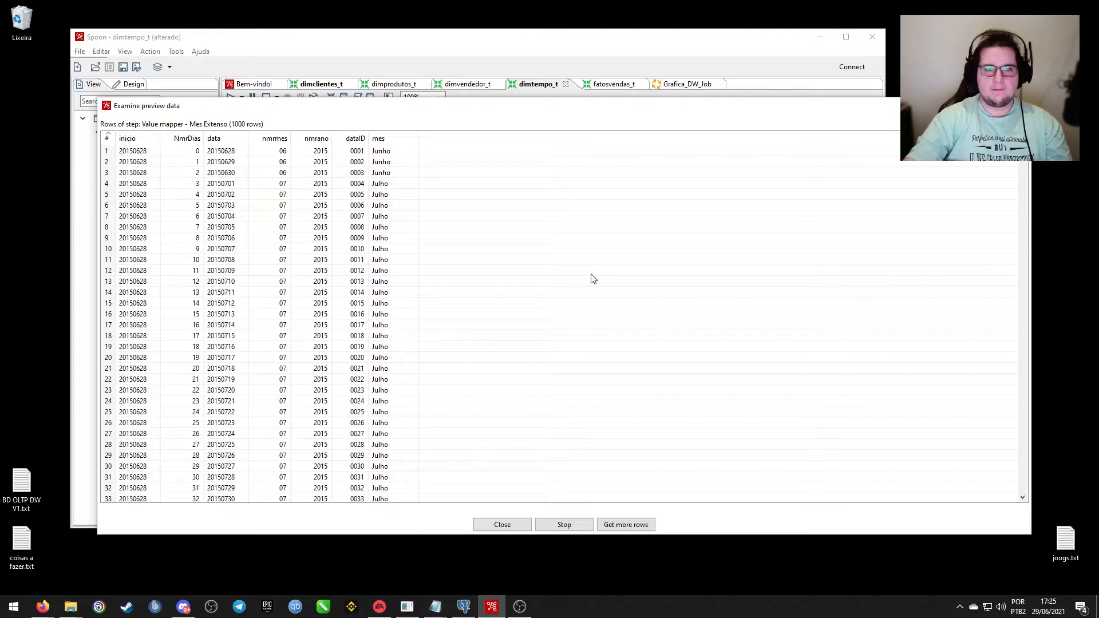
Look through the previewed rows of Value mapper - Mes Extenso, checking the month names, and close the preview.
left_click_drag(443, 109, 467, 105)
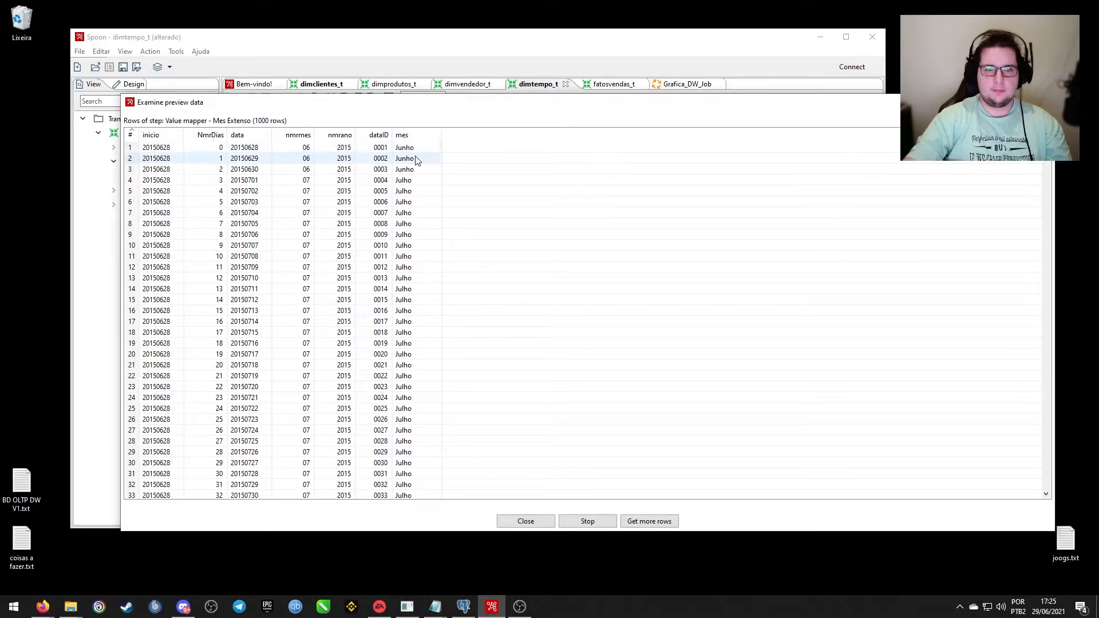
scroll(425, 369, "down", 16)
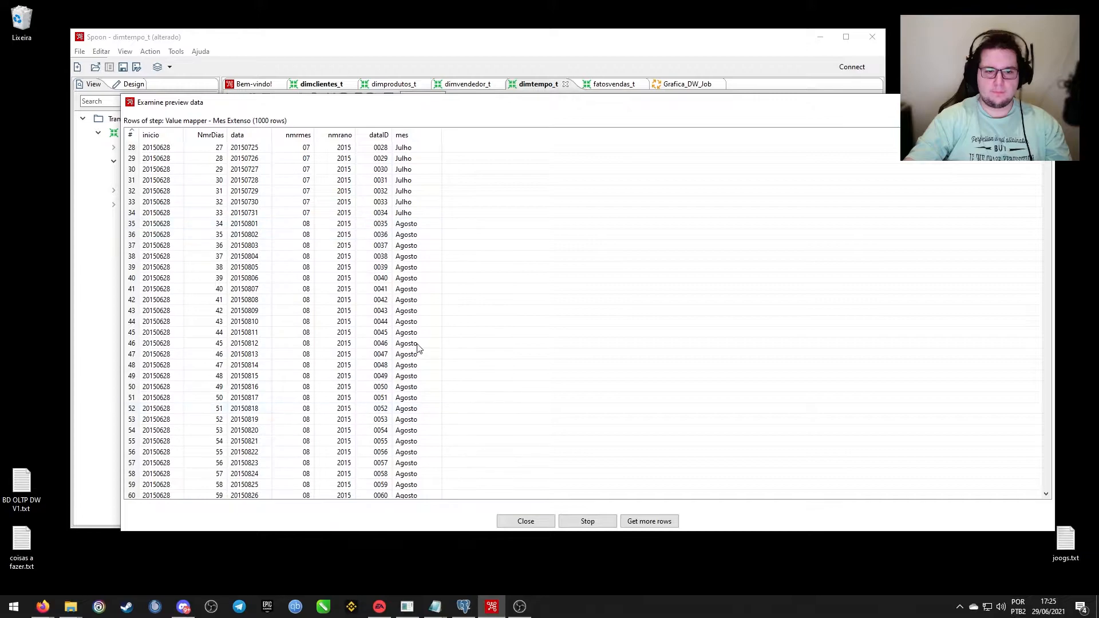
scroll(429, 378, "up", 16)
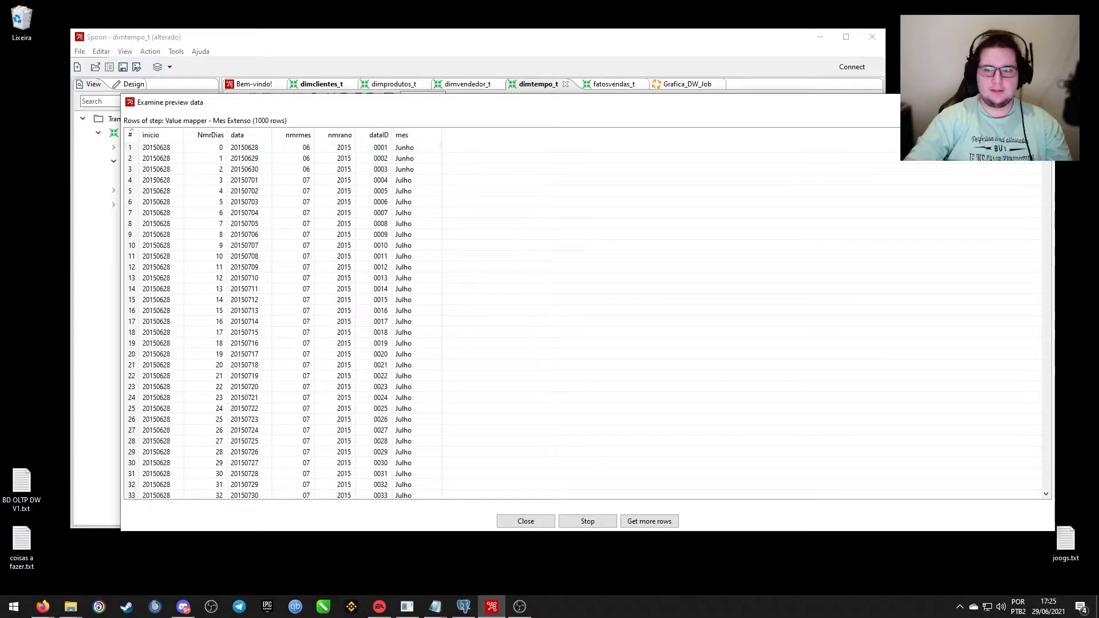
key("Escape")
Review the calculated field definitions in Calculadora Criar Data, including the constante and dataID rows, and close the step settings.
double_click(487, 198)
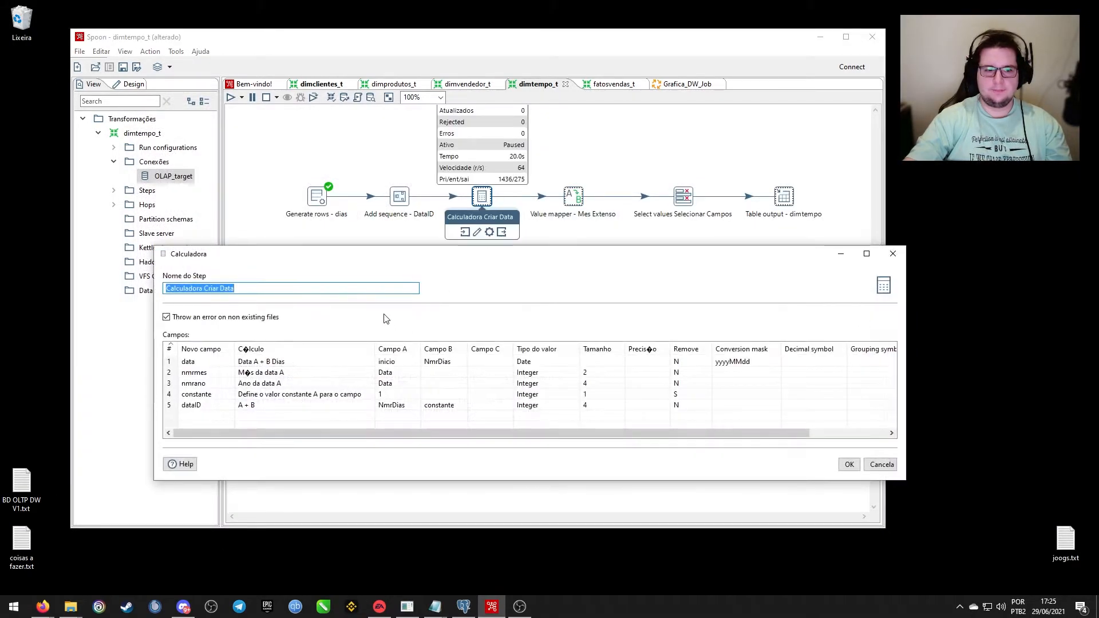
left_click_drag(427, 235, 407, 231)
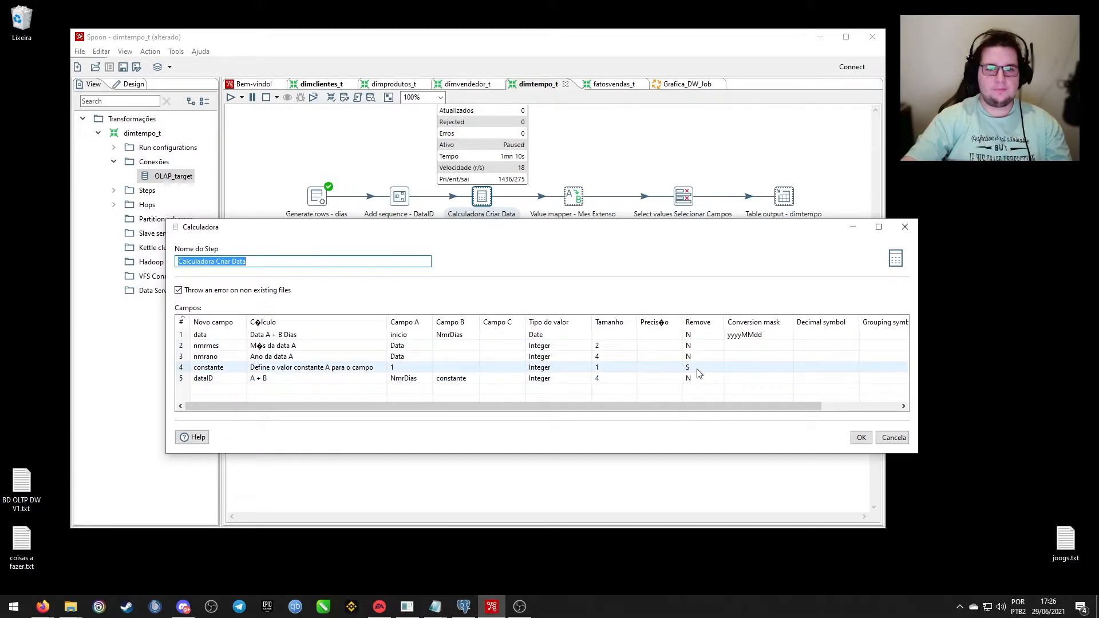
left_click(862, 439)
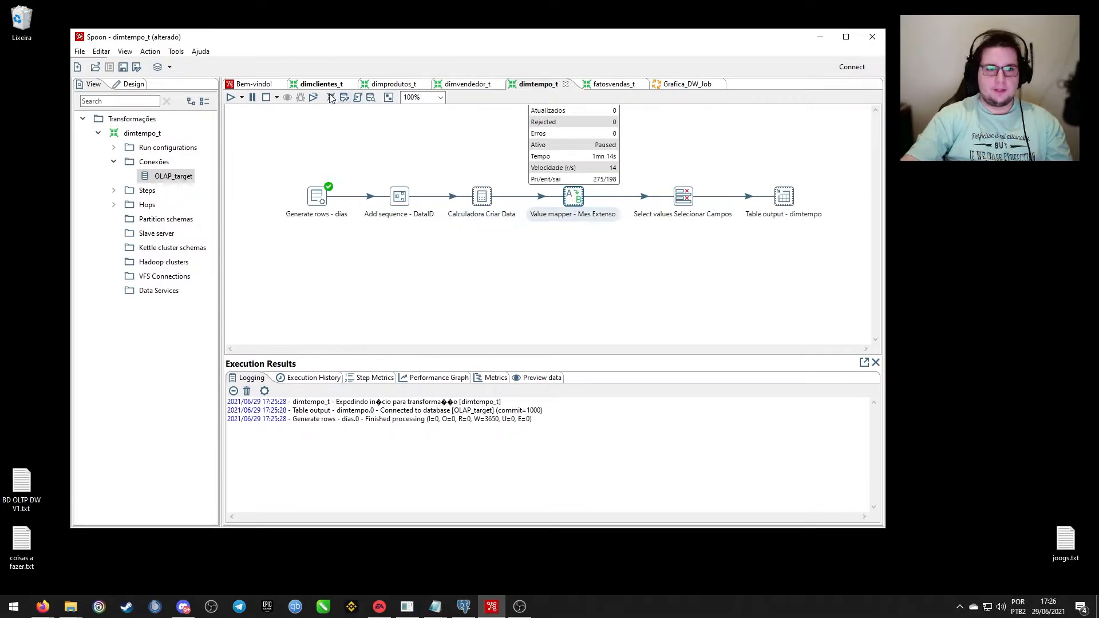
Stop the running dimtempo_t transformation and review the fields chosen in Select values Selecionar Campos.
left_click(266, 98)
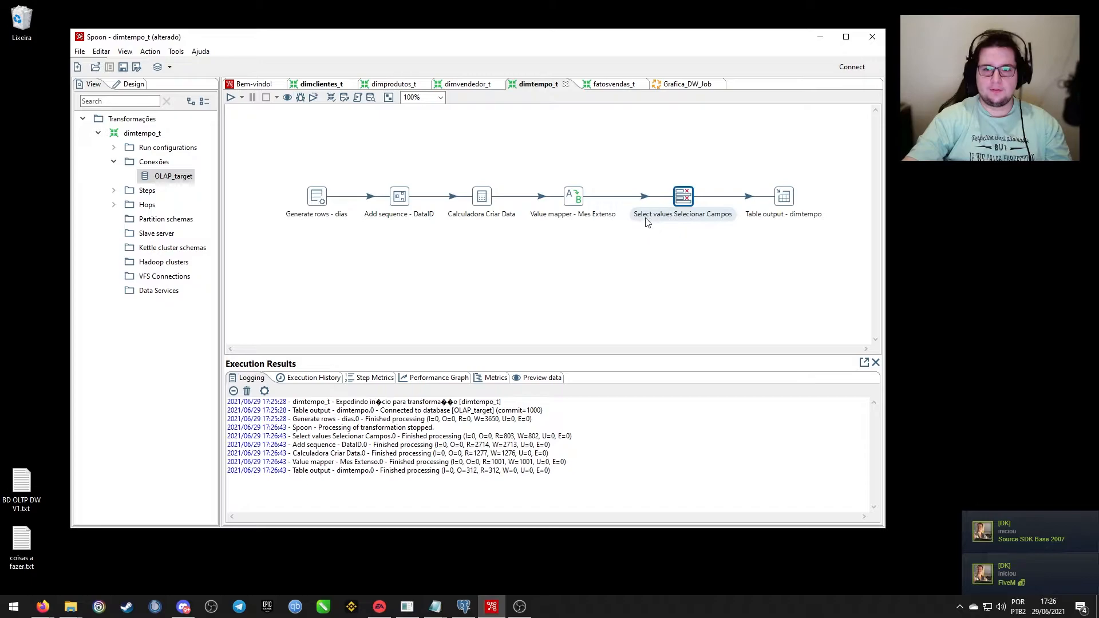
double_click(678, 212)
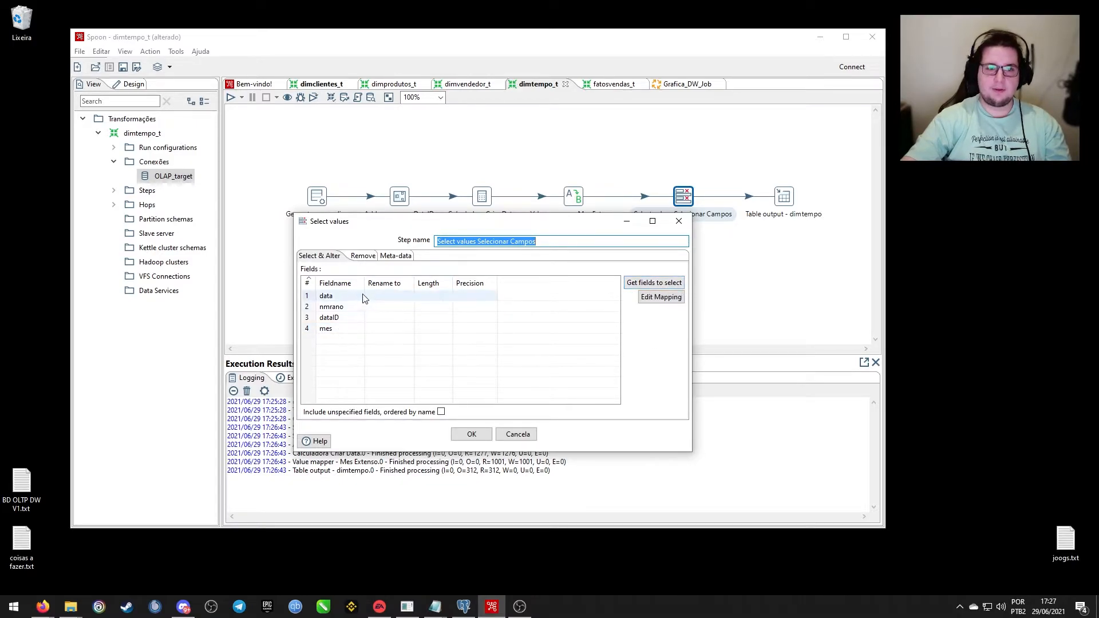
left_click(313, 331)
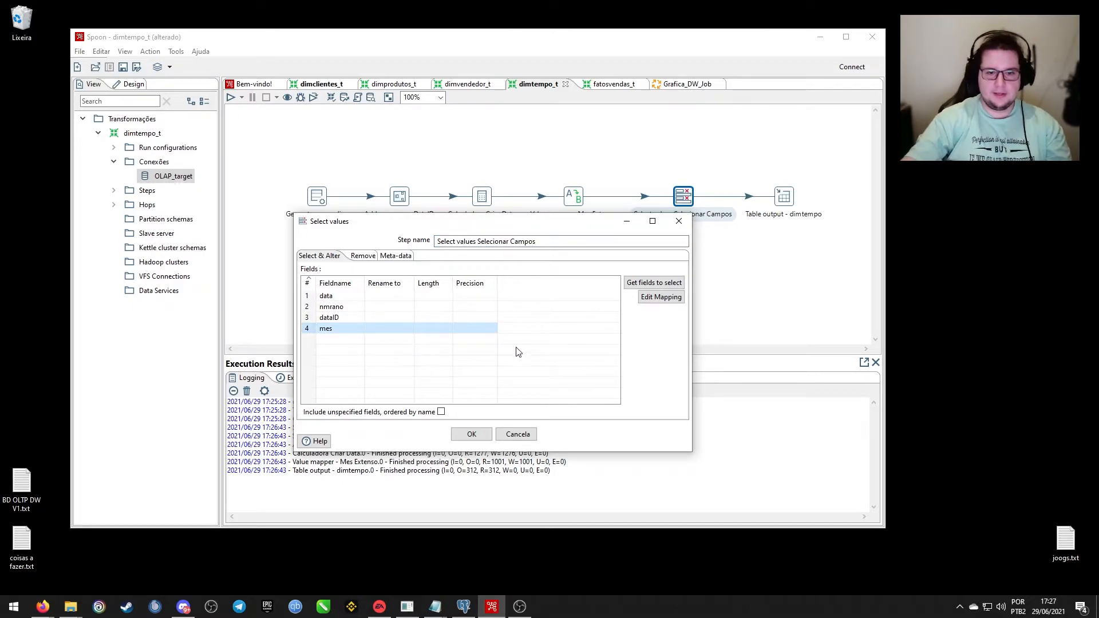
left_click(346, 298)
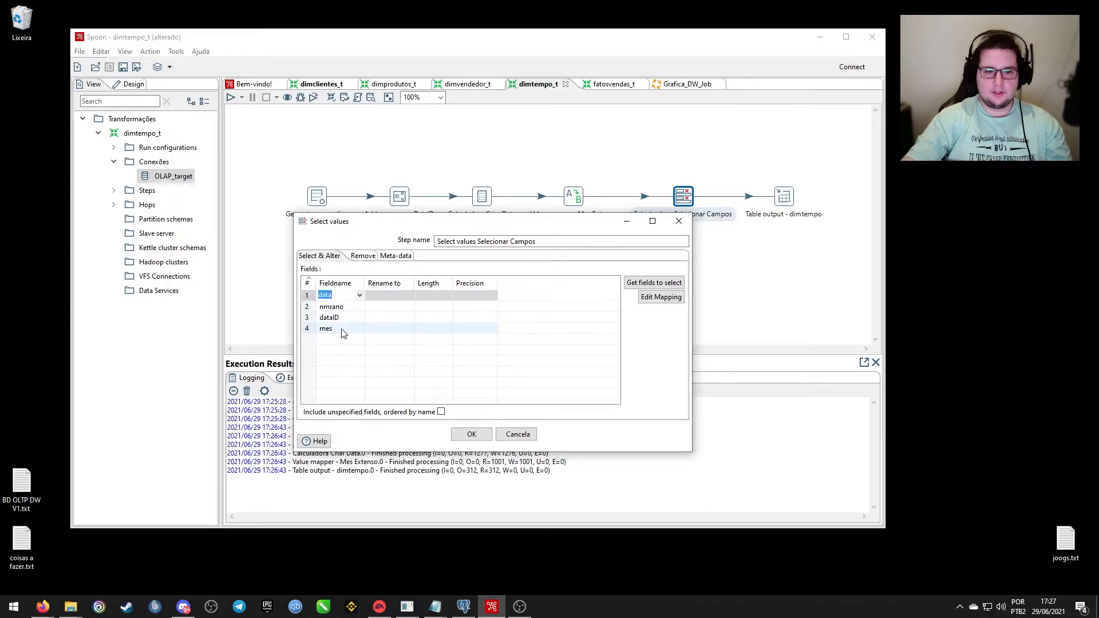
Get the incoming fields for Select values Selecionar Campos and add all of them to the existing field list.
left_click(653, 285)
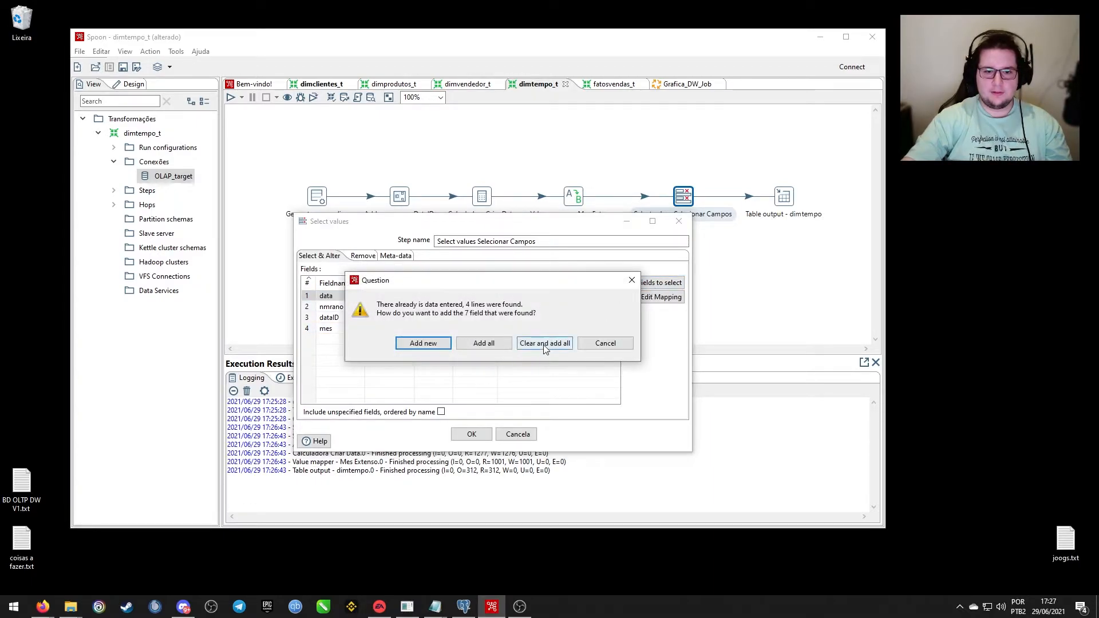
left_click(484, 344)
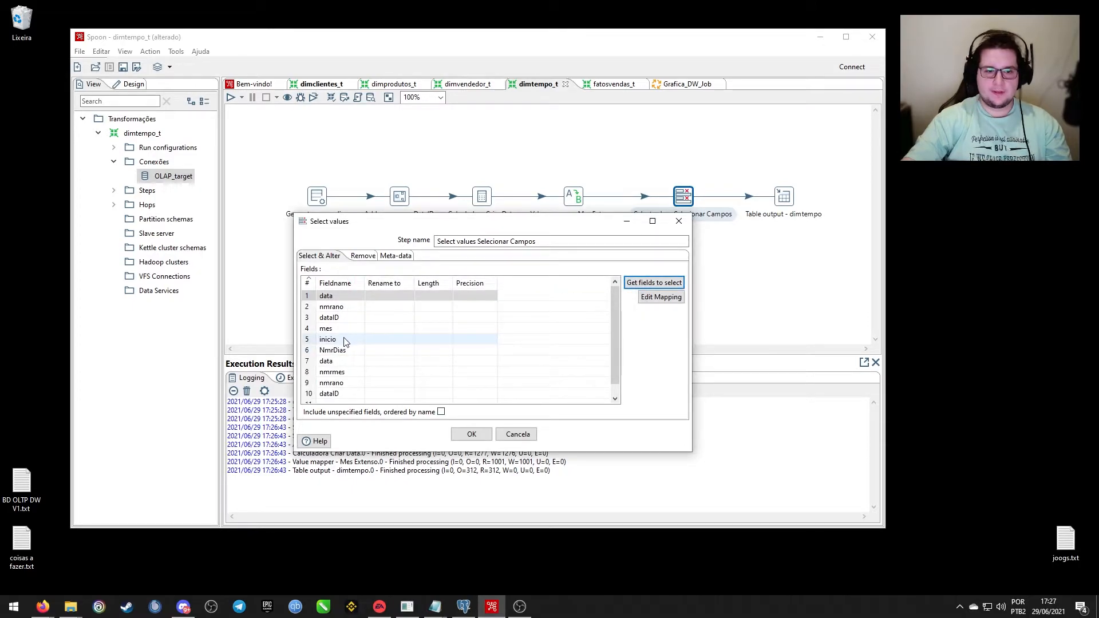
scroll(345, 342, "down", 1)
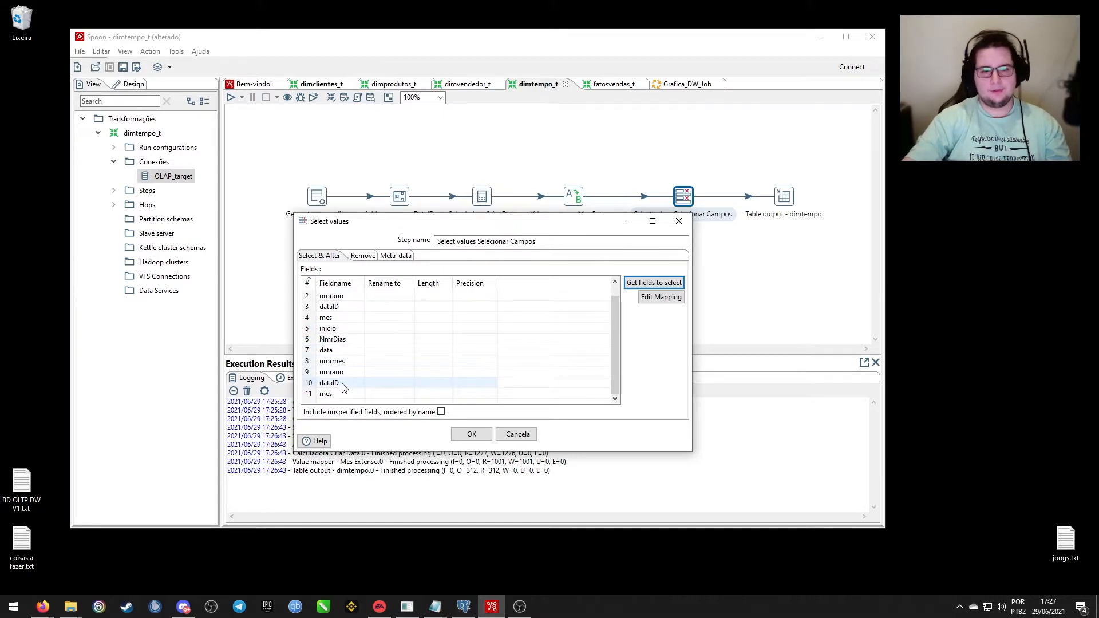
left_click(338, 318)
scroll(369, 338, "up", 1)
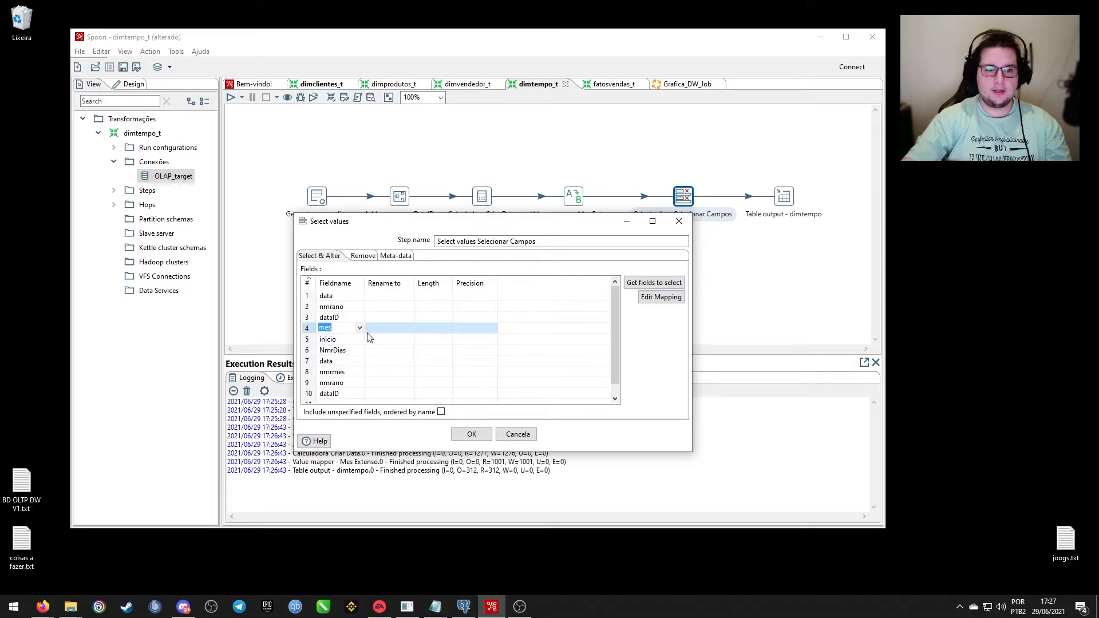
Delete the added field rows from inicio onward, keeping data, nmrano, dataID and mes, and accept the step settings.
left_click(314, 342)
key("Delete")
key("Delete")
key("Delete")
key("Delete")
key("Delete")
key("Delete")
key("Delete")
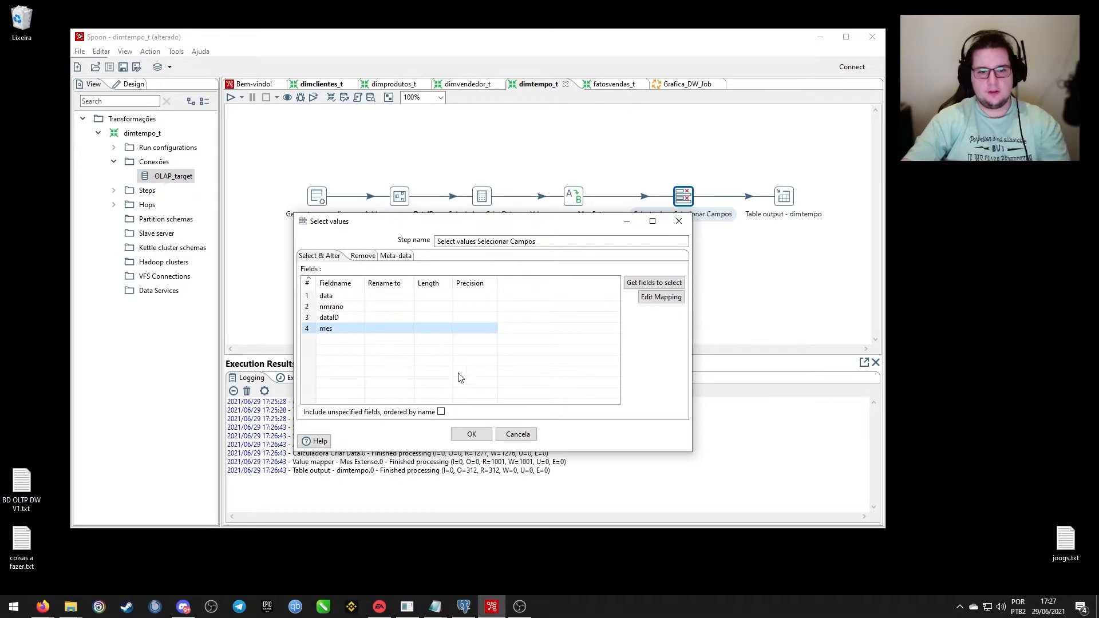
left_click(472, 434)
Preview 1000 rows of Select values Selecionar Campos, examine the selected columns, and close the preview.
right_click(677, 201)
left_click(576, 296)
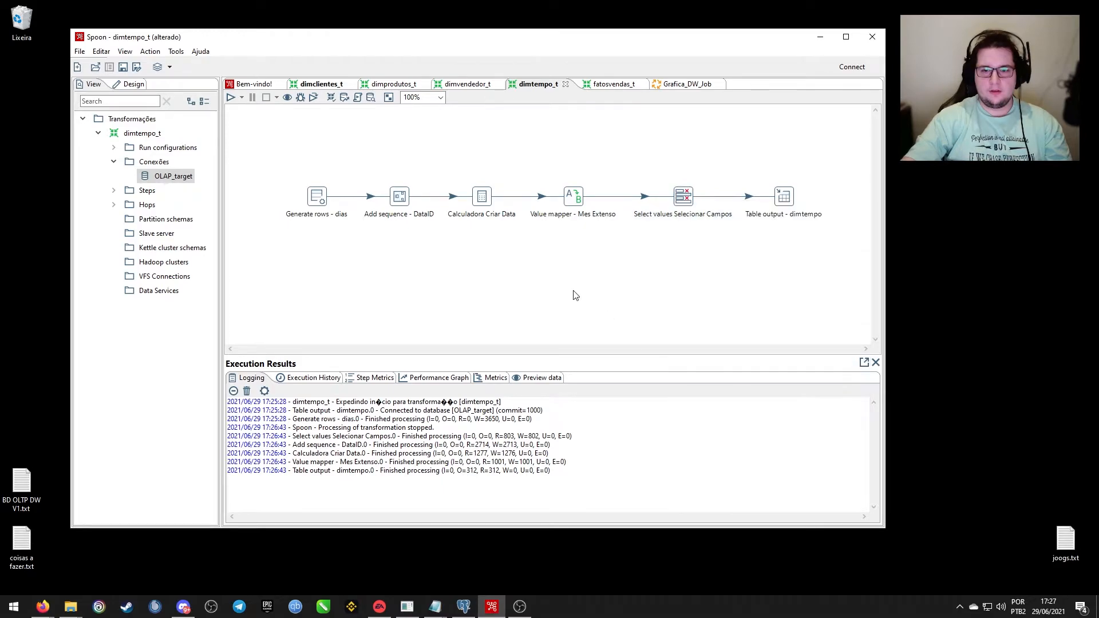
right_click(684, 200)
left_click(739, 420)
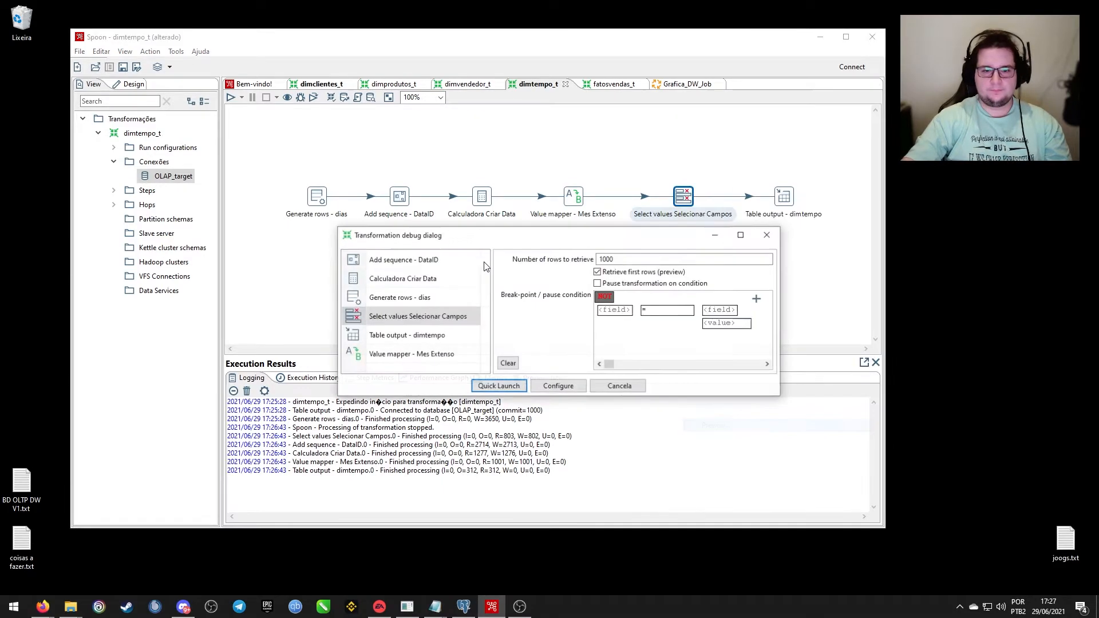
left_click(496, 385)
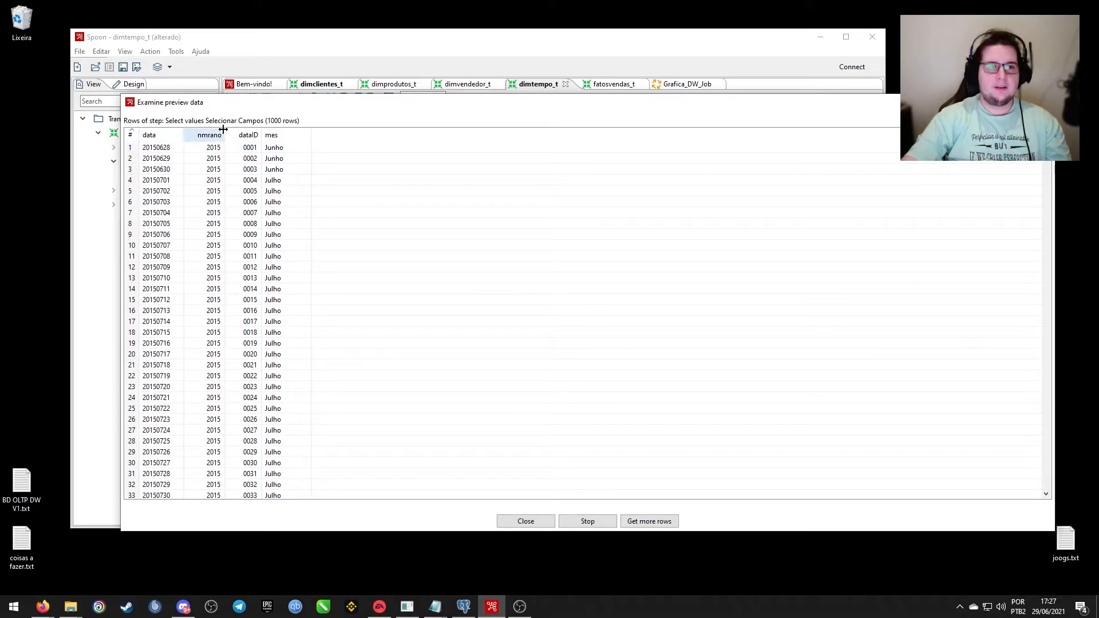
left_click(524, 521)
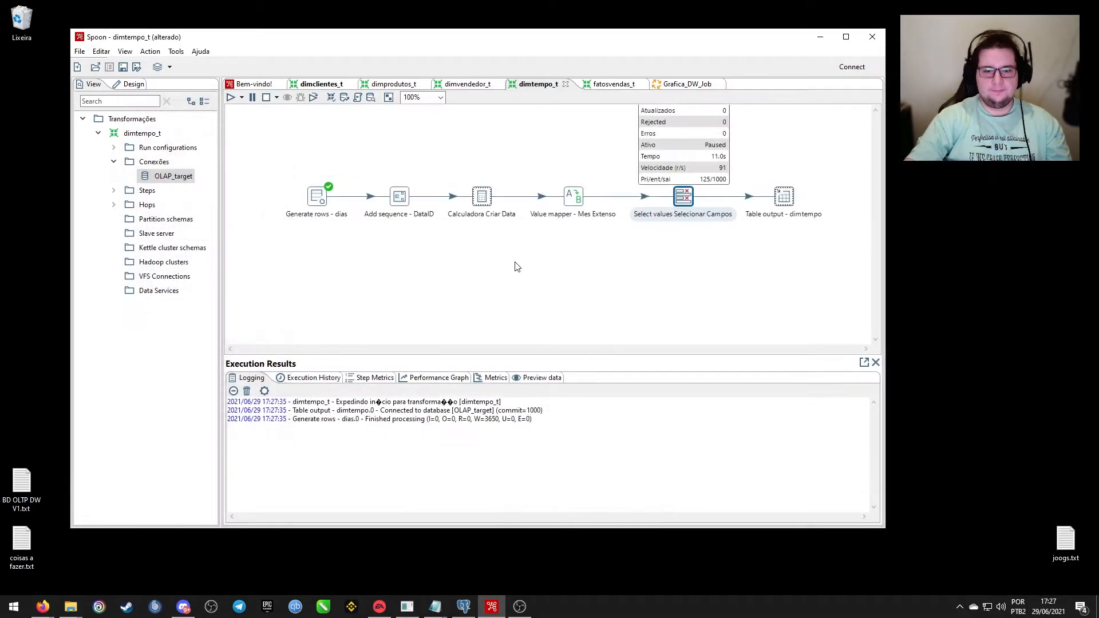
Review the settings of Table output - dimtempo and try to generate the SQL for its target table.
mouse_move(787, 199)
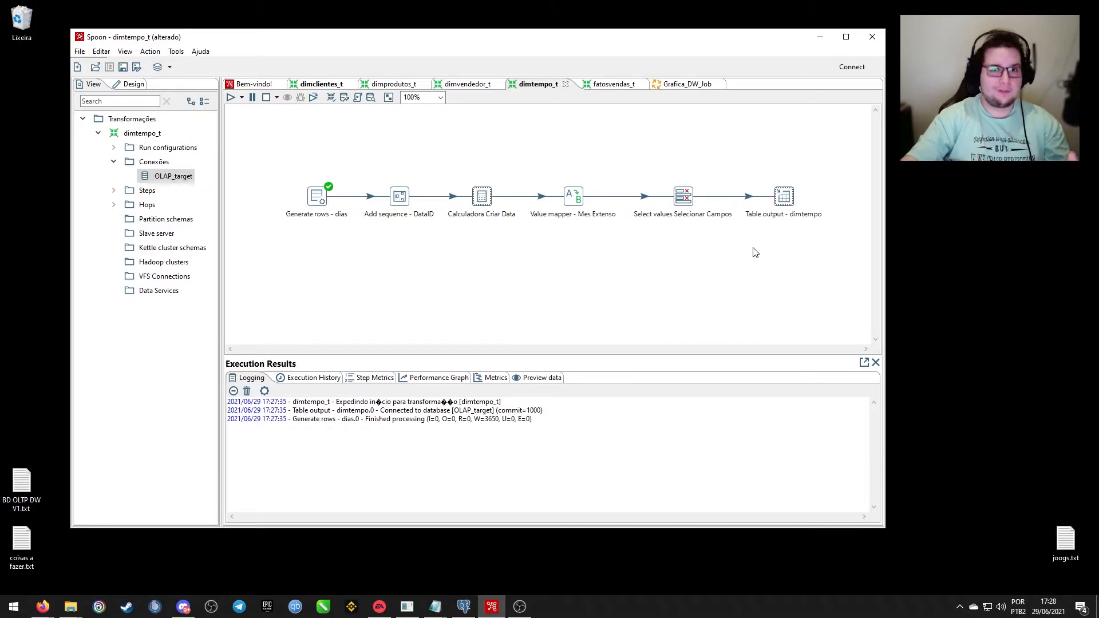
right_click(786, 198)
left_click(821, 217)
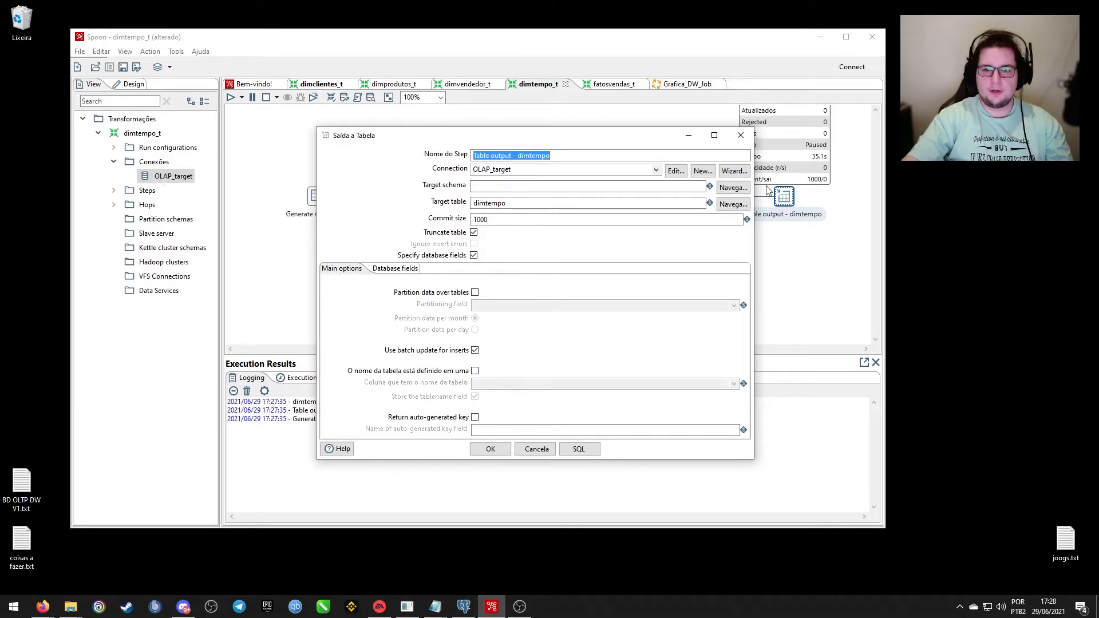
left_click(579, 448)
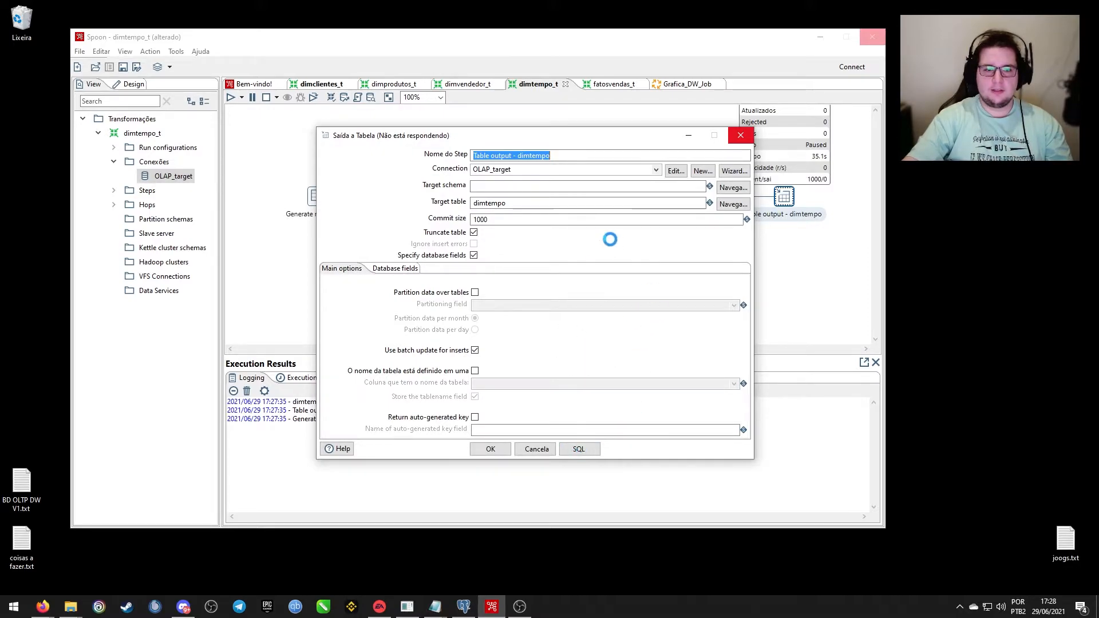
left_click_drag(543, 141, 565, 134)
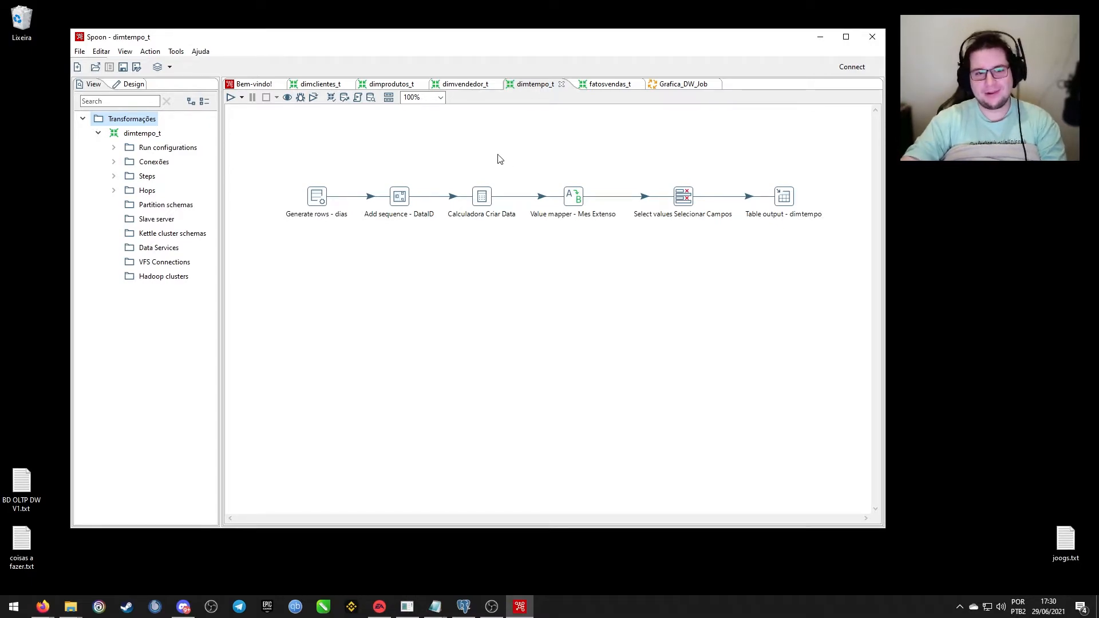
Preview 1000 rows of Table output - dimtempo, look through the generated dates, and stop the transformation.
left_click(784, 200)
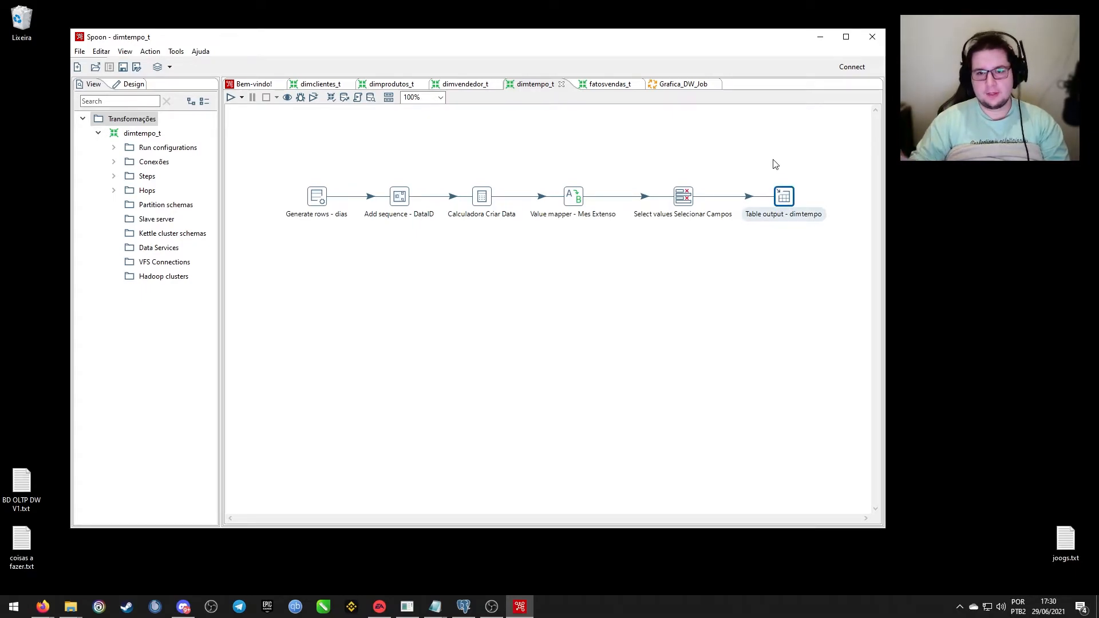
right_click(781, 200)
left_click(834, 426)
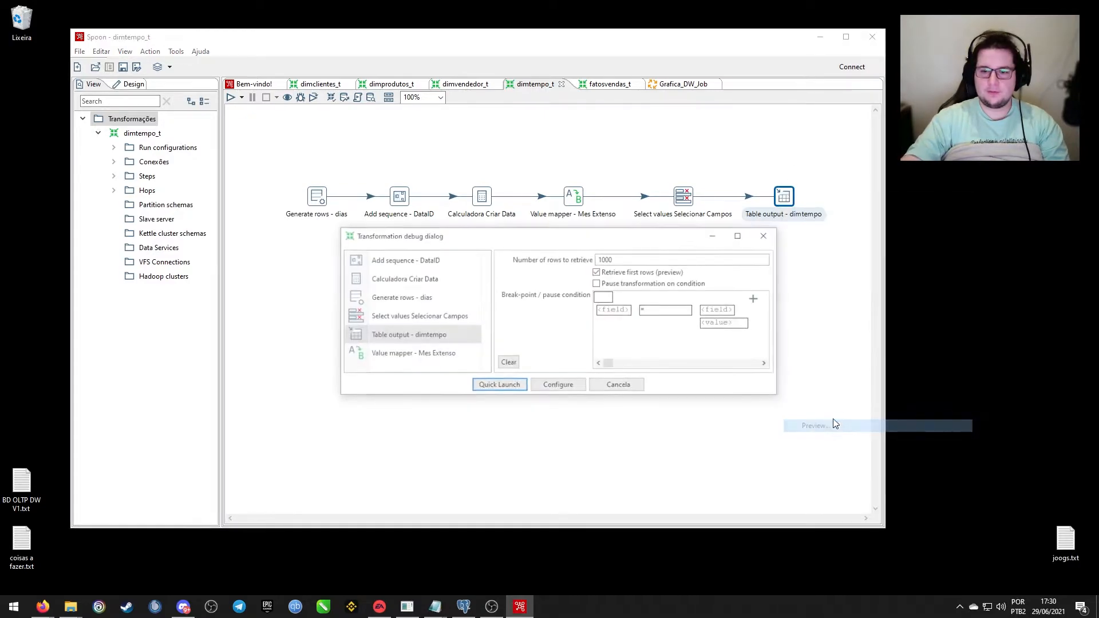
left_click(509, 385)
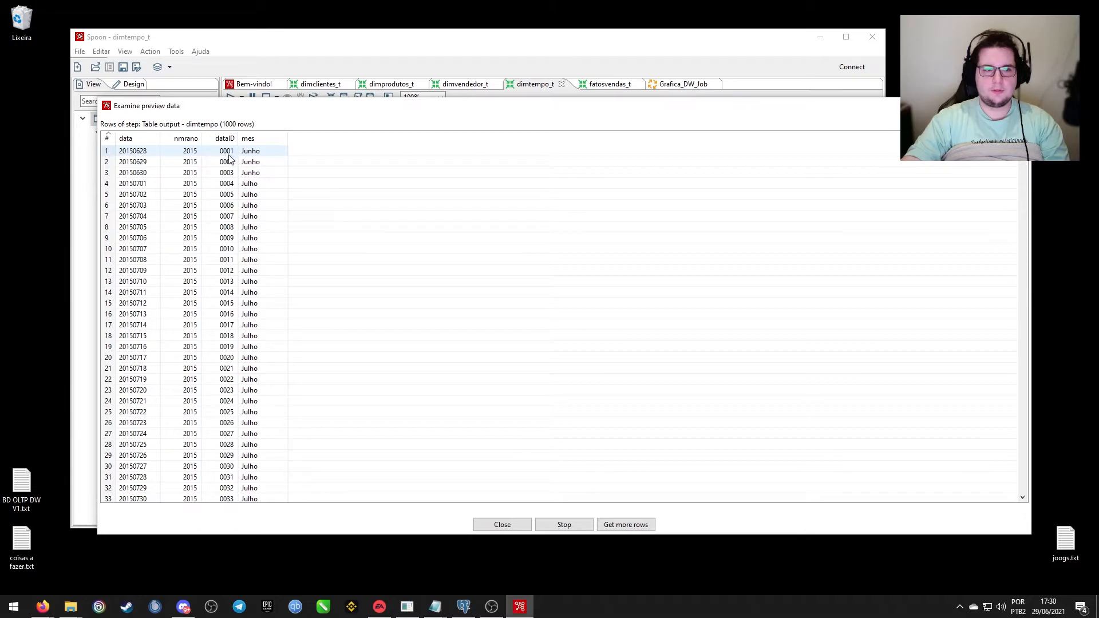
scroll(232, 286, "down", 14)
scroll(229, 321, "up", 14)
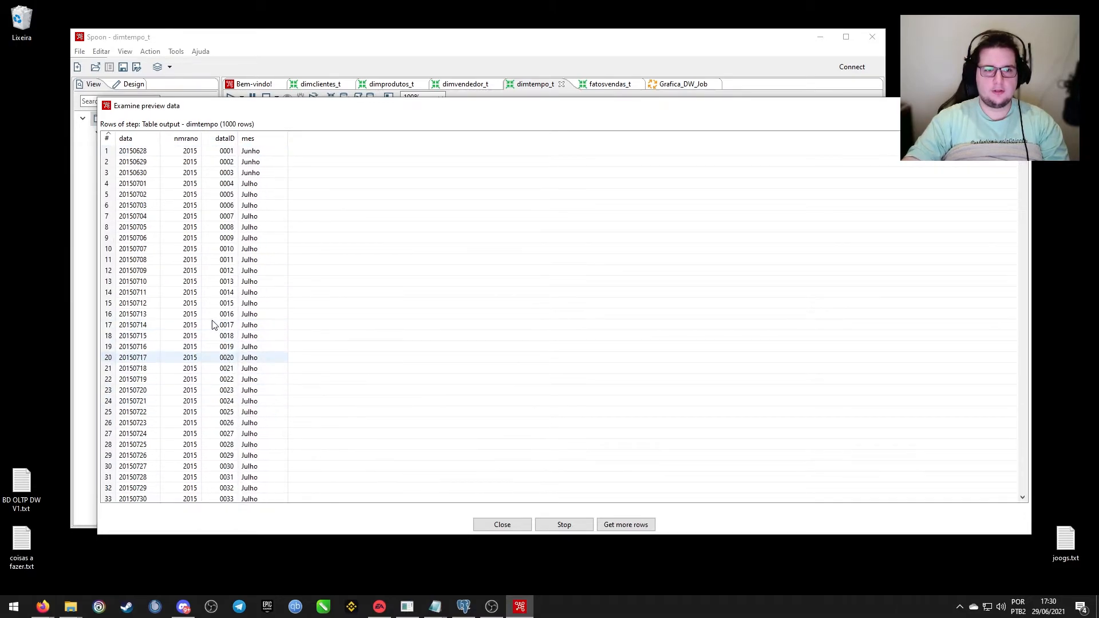
scroll(264, 335, "down", 9)
scroll(263, 347, "up", 9)
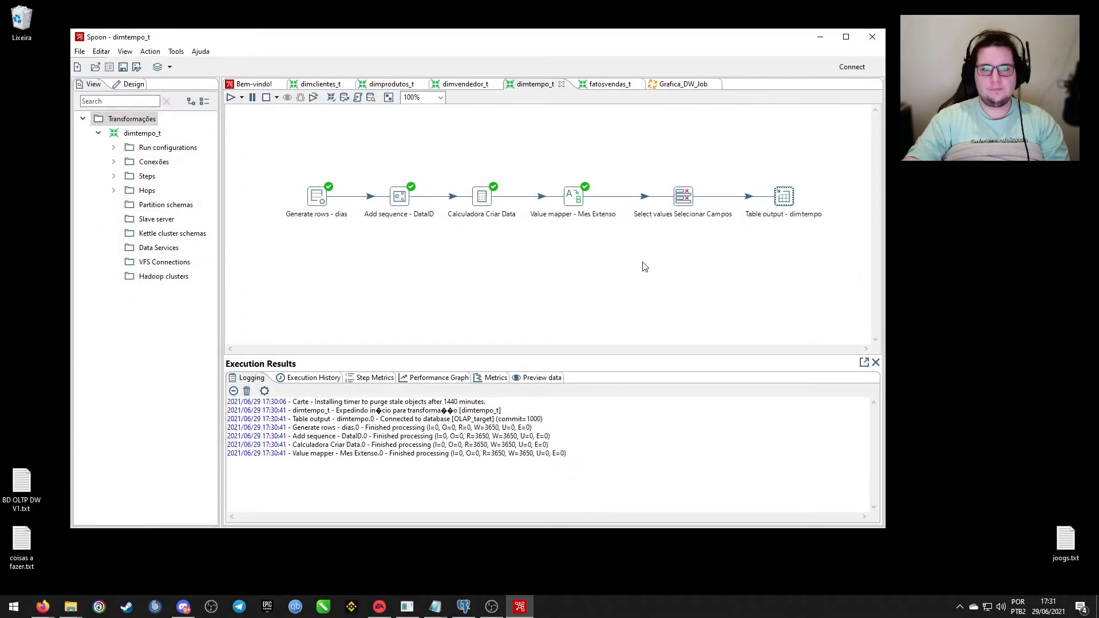
left_click(266, 98)
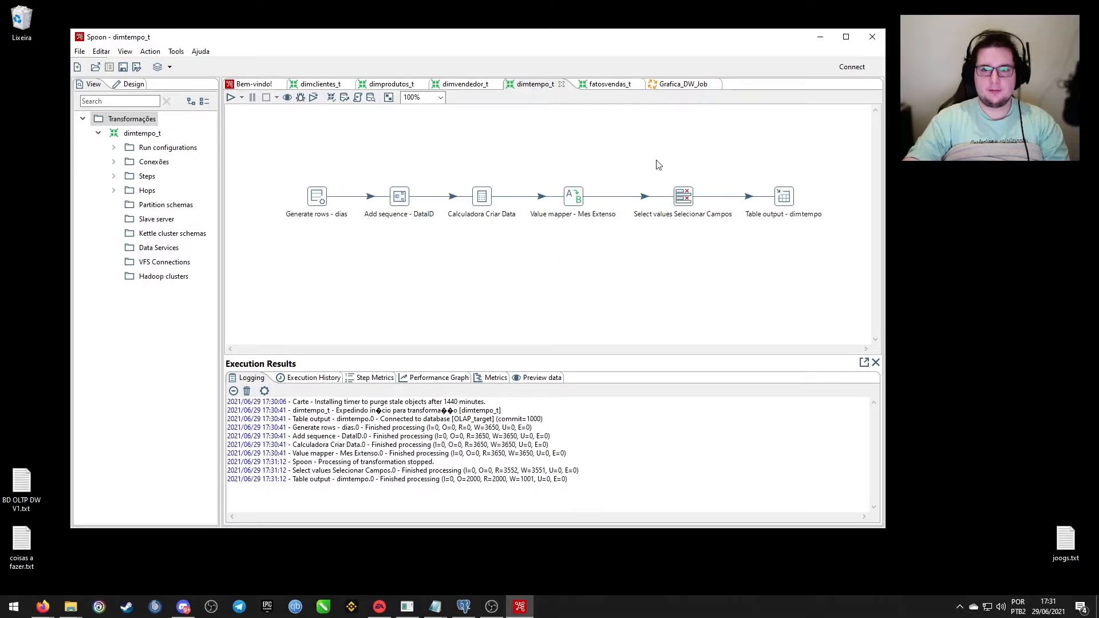
Switch to the fatosvendas_t transformation and list its database connections.
left_click(602, 86)
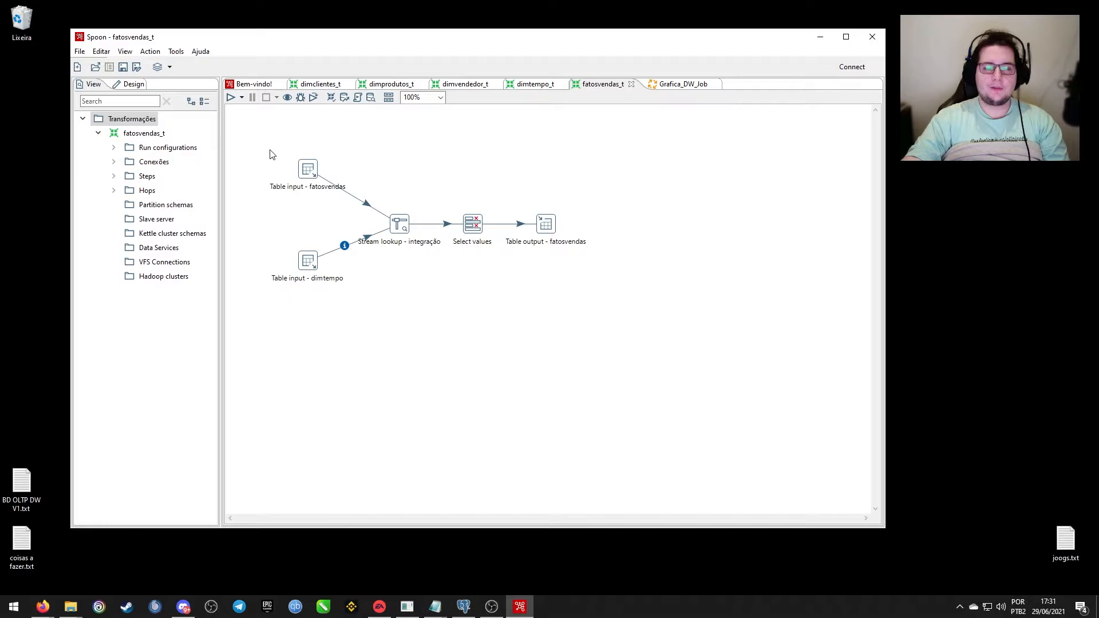
left_click_drag(264, 149, 347, 213)
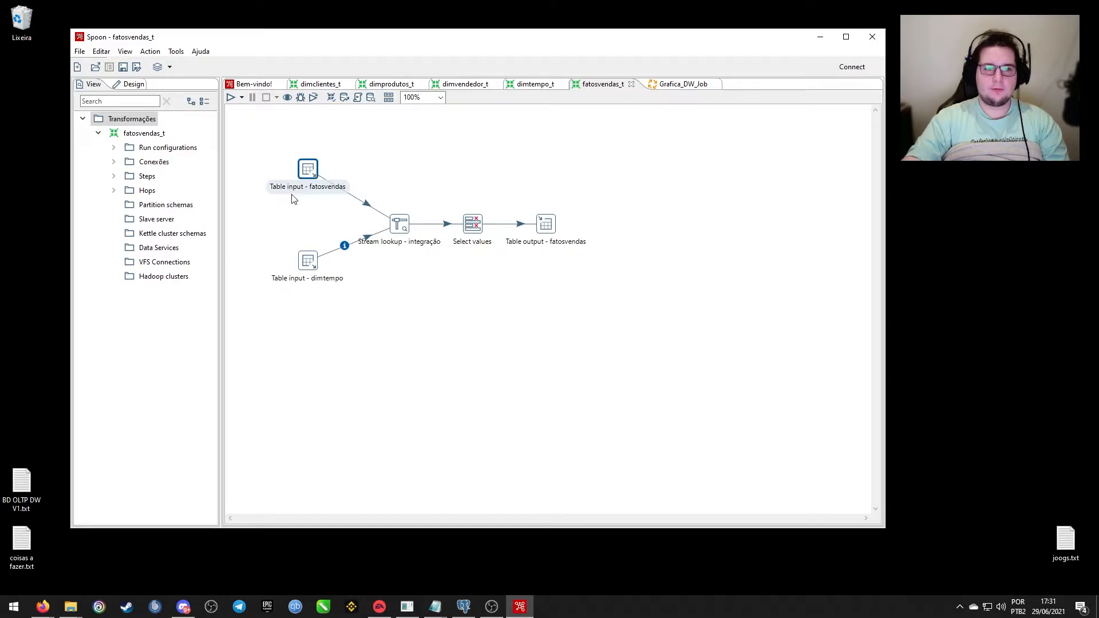
double_click(146, 162)
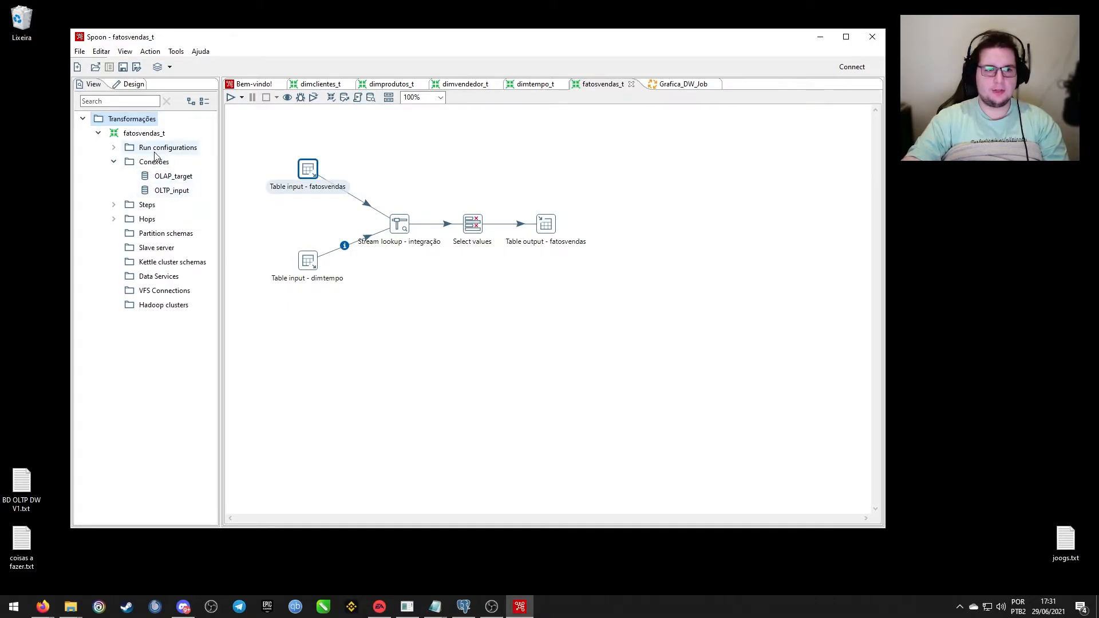
Show the available design steps, then review the connection and SQL query of Table input - fatosvendas and close its settings.
left_click(127, 85)
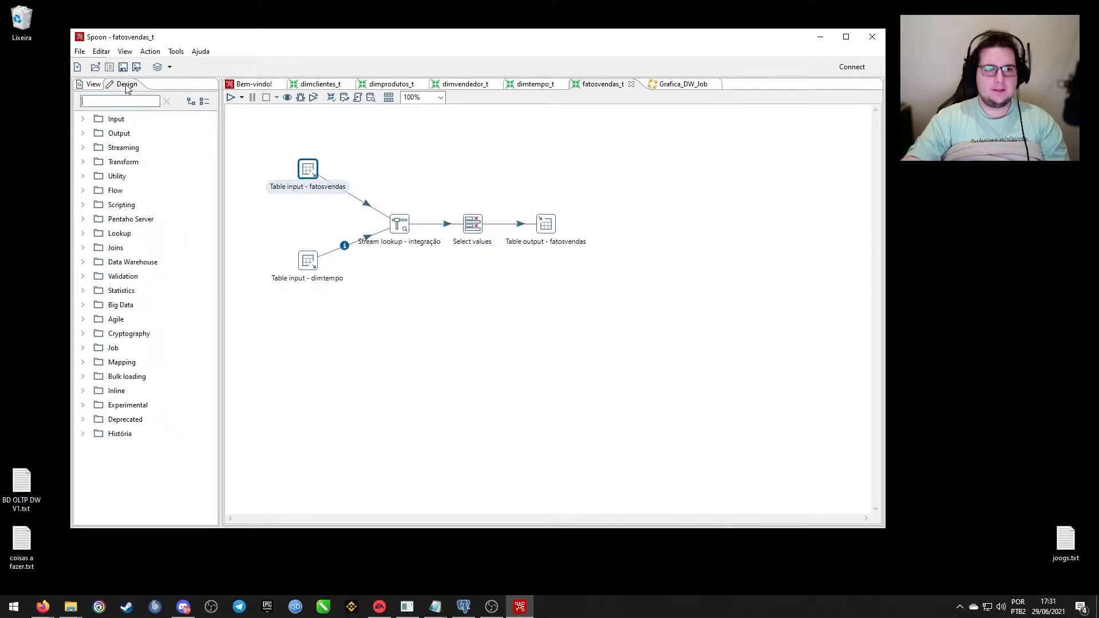
left_click_drag(249, 137, 370, 316)
left_click(373, 317)
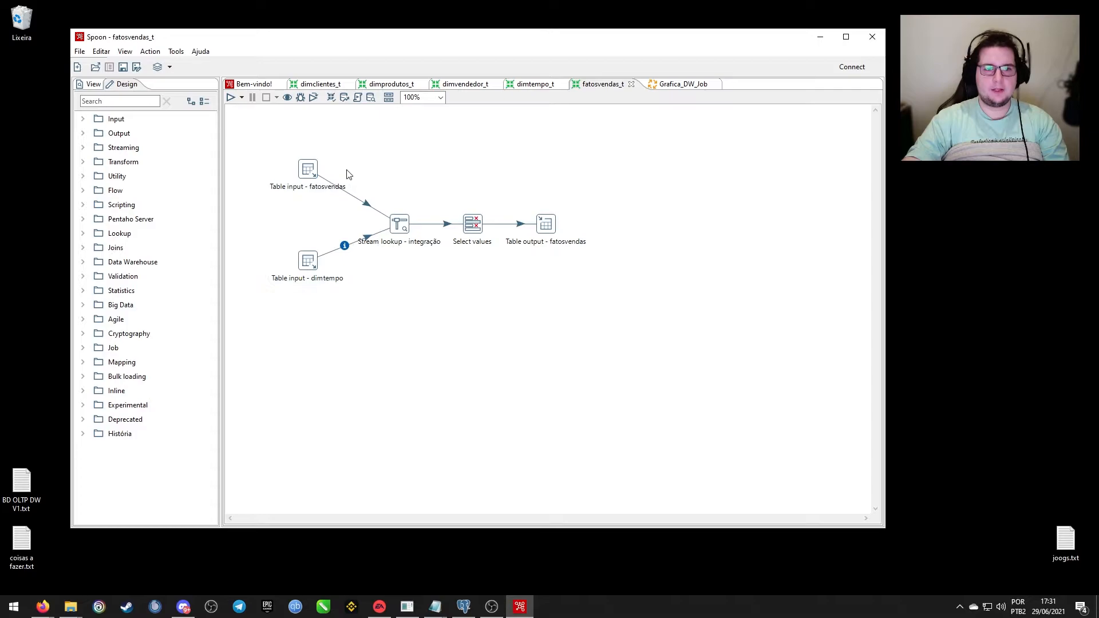
double_click(307, 170)
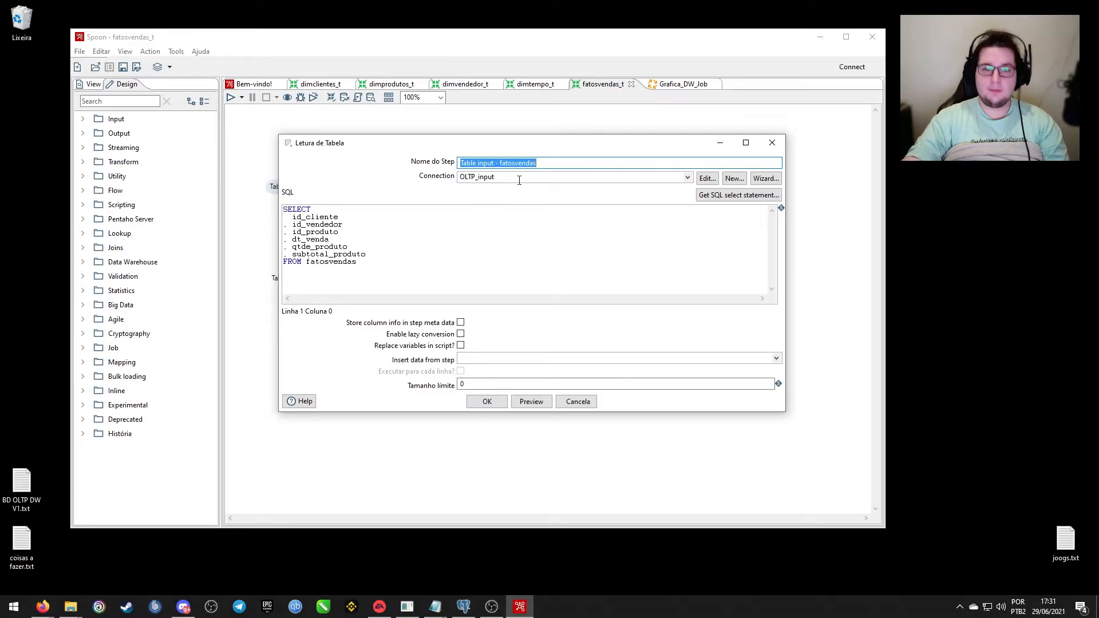
left_click(772, 142)
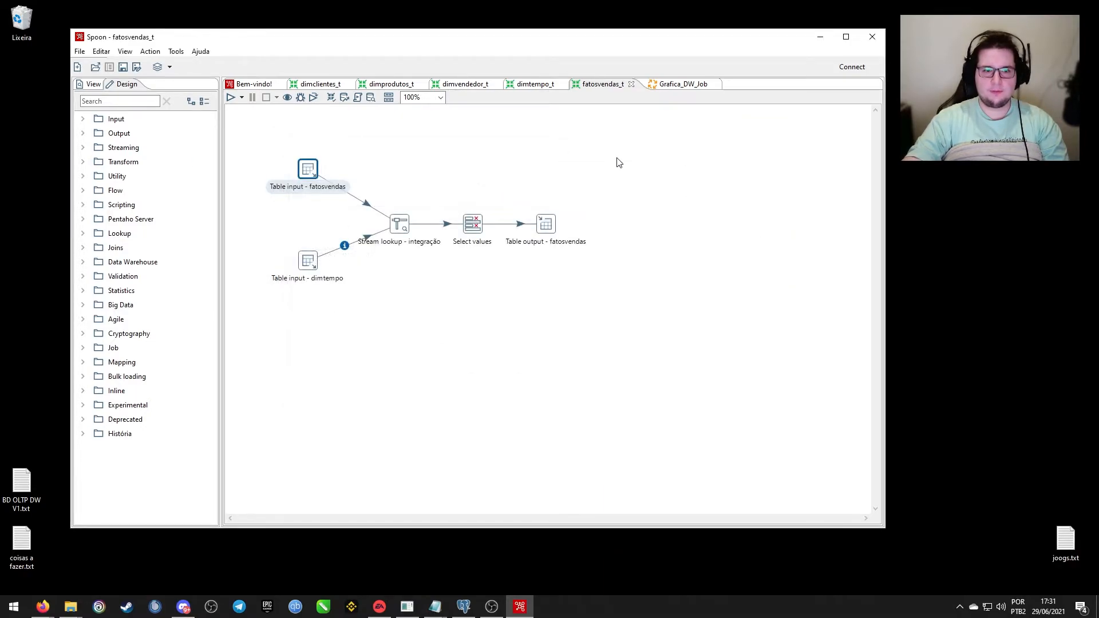
Review the query of Table input - dimtempo and the connections it can use, and close its settings.
double_click(309, 261)
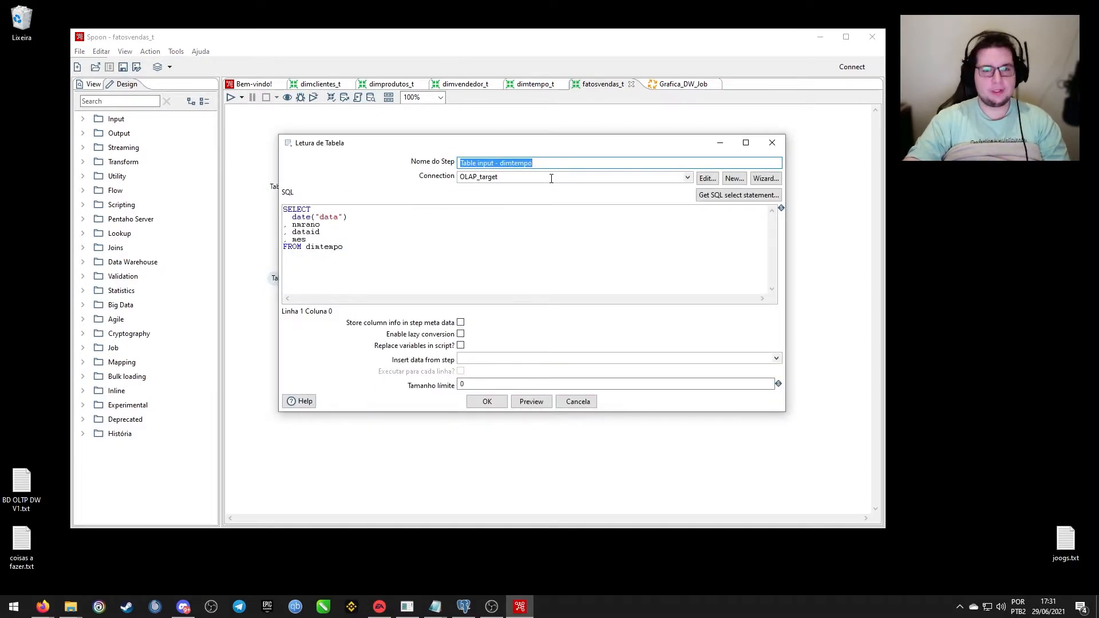
left_click(686, 180)
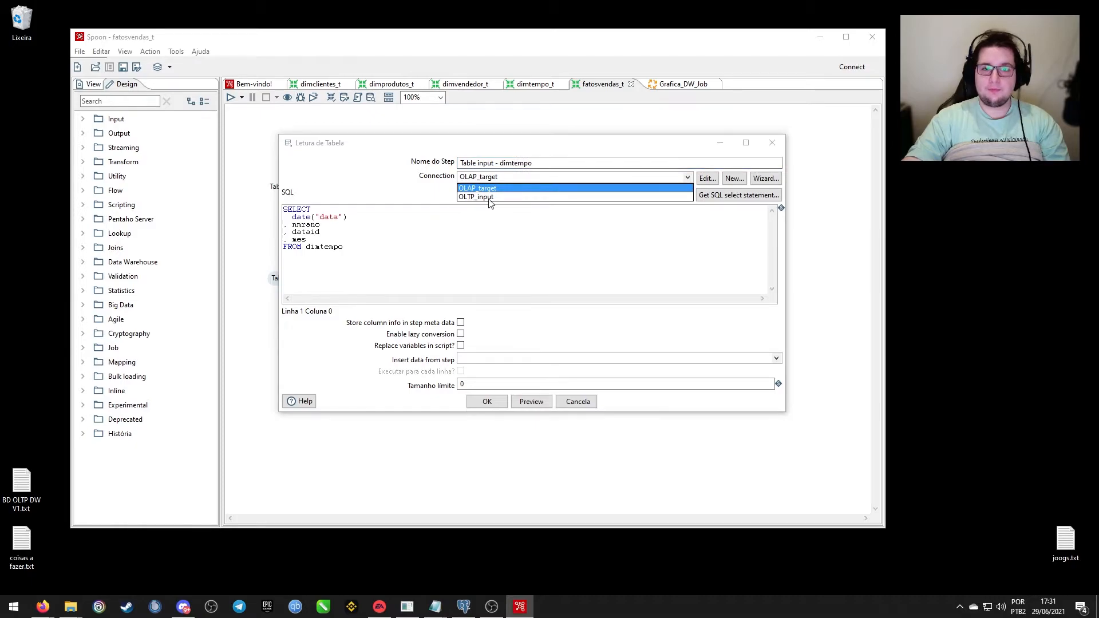
left_click(773, 143)
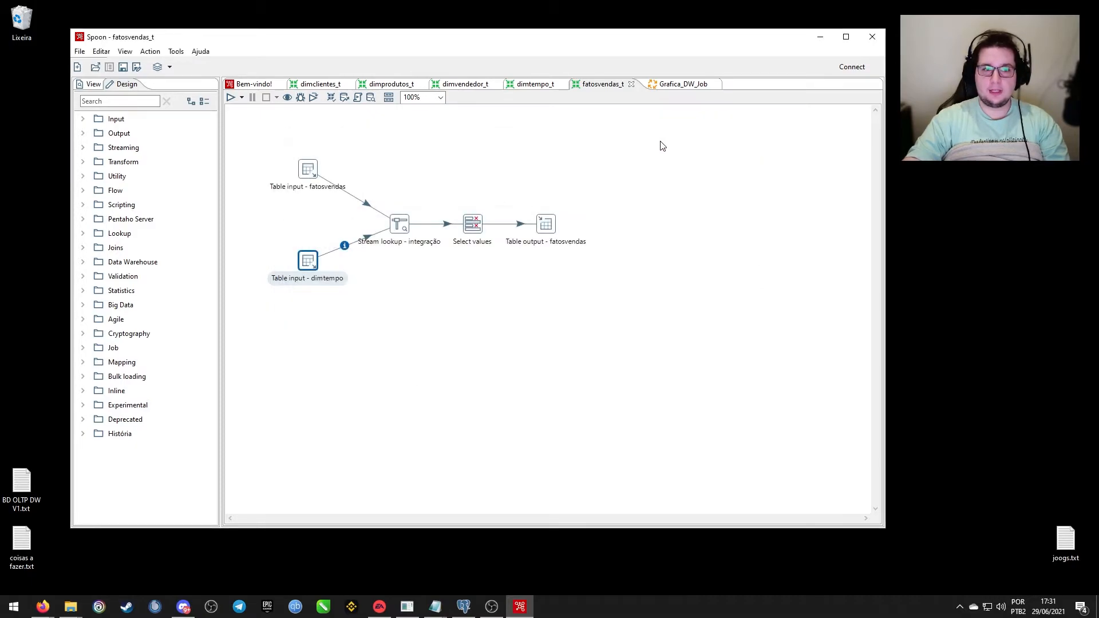
Compare Table input - dimtempo with the dimtempo_t transformation, examining its Generate rows - dias step, and return to fatosvendas_t.
left_click_drag(245, 235, 359, 317)
left_click(536, 84)
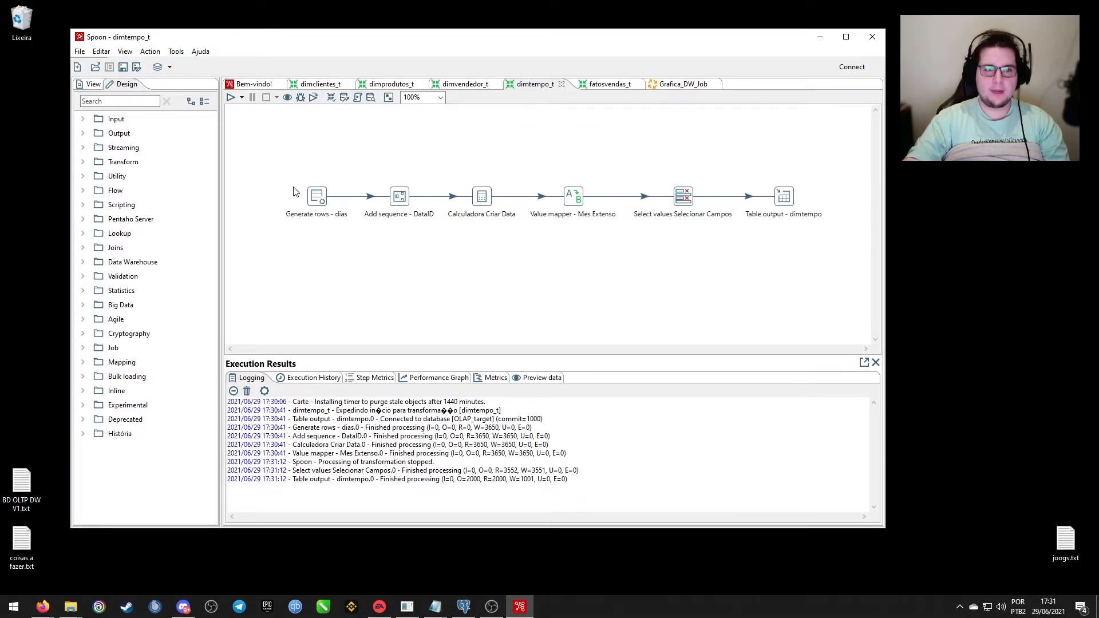
left_click_drag(282, 166, 373, 241)
left_click(478, 275)
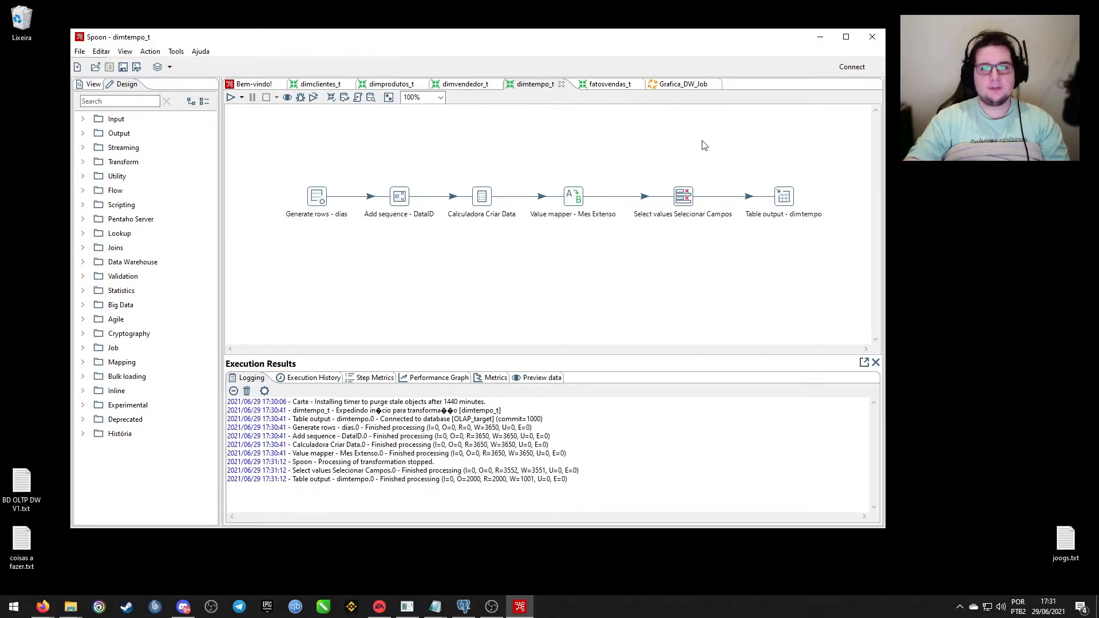
left_click(588, 86)
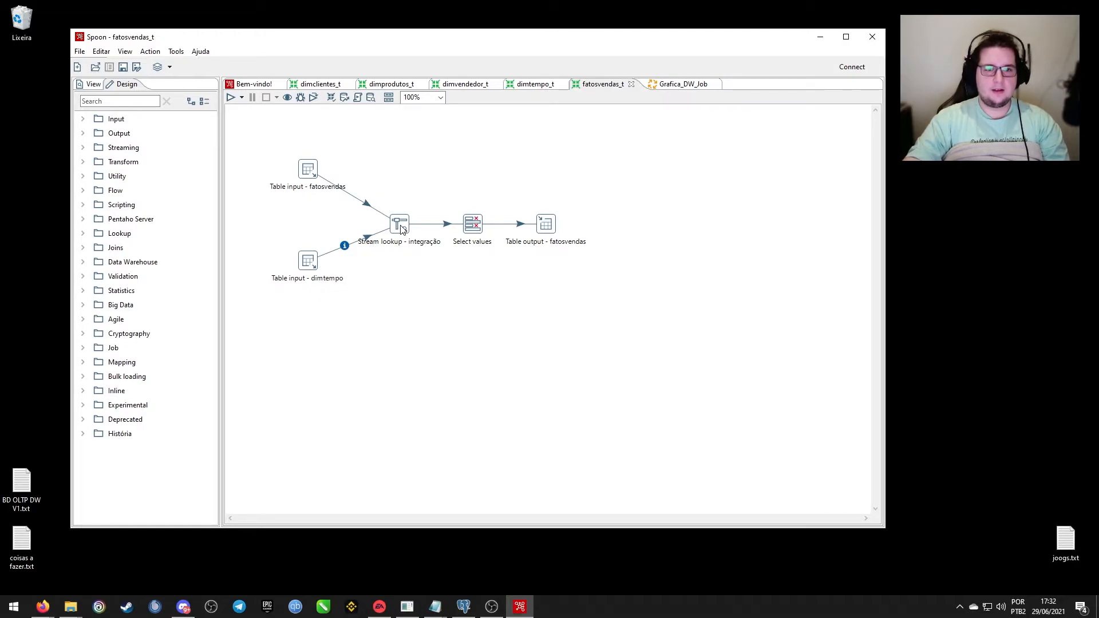
Examine the date("data") expression in the SQL query of Table input - dimtempo.
left_click_drag(247, 232, 363, 301)
double_click(309, 263)
left_click_drag(291, 217, 332, 219)
left_click(369, 243)
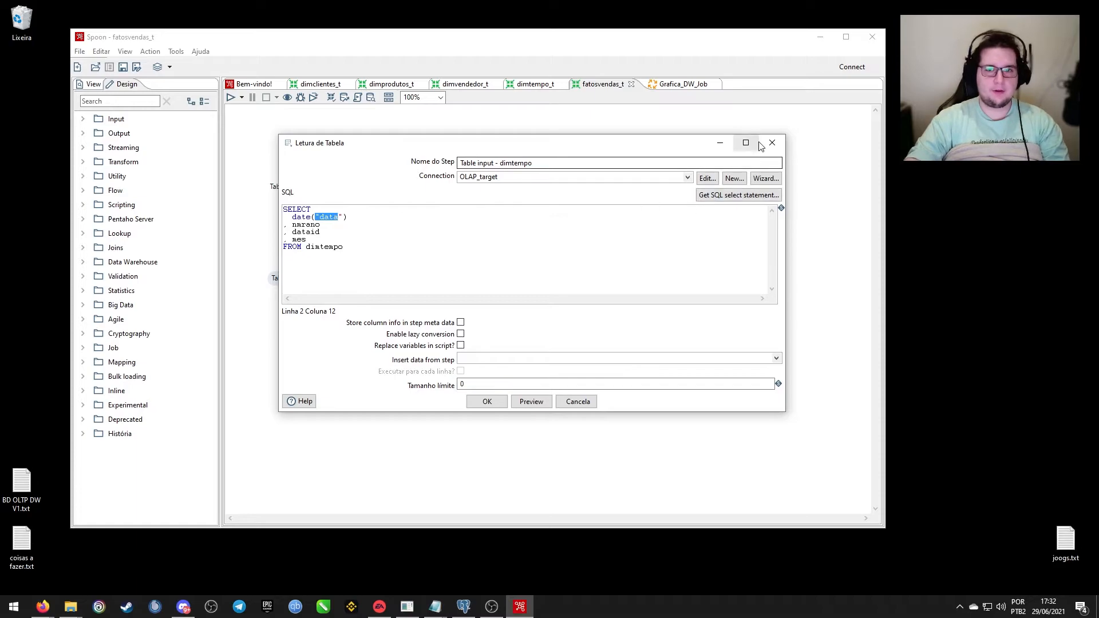
left_click(731, 143)
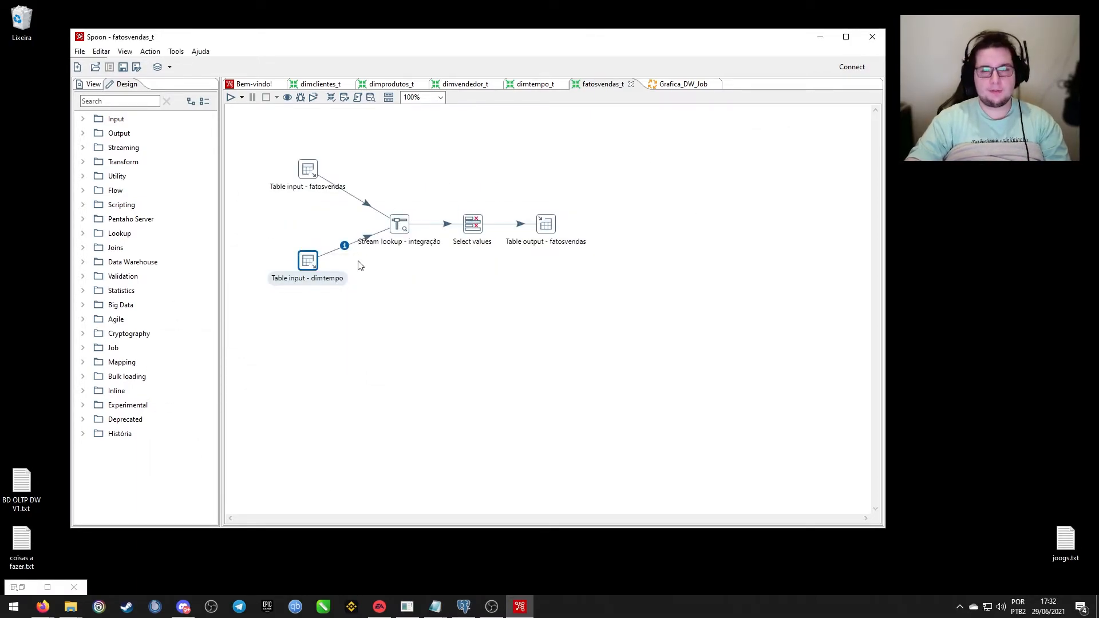
double_click(307, 261)
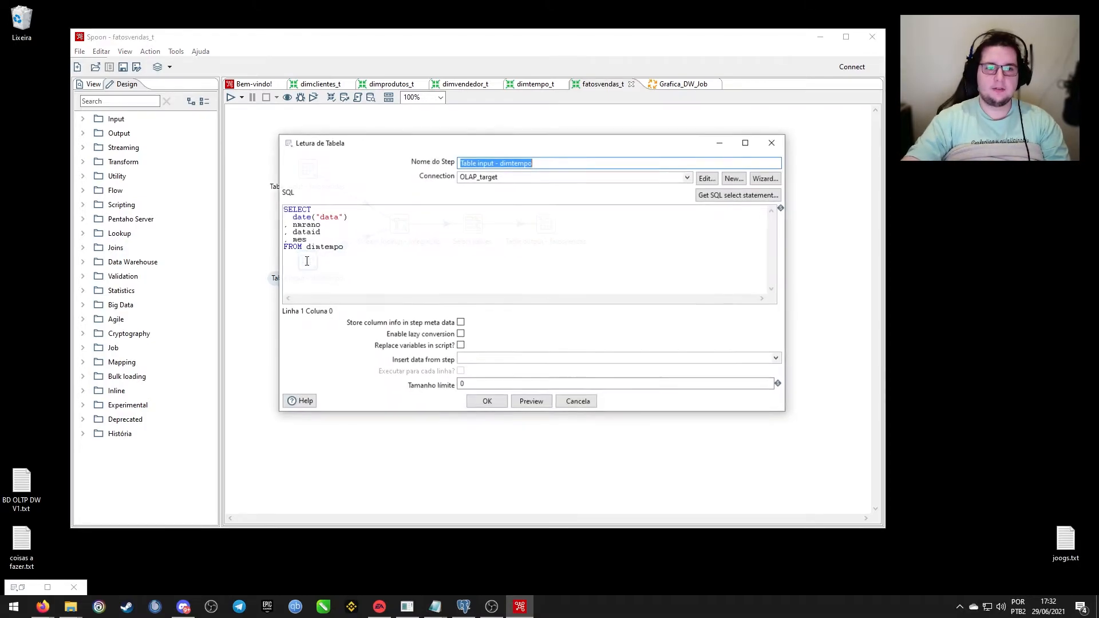
left_click_drag(293, 217, 312, 218)
left_click(366, 239)
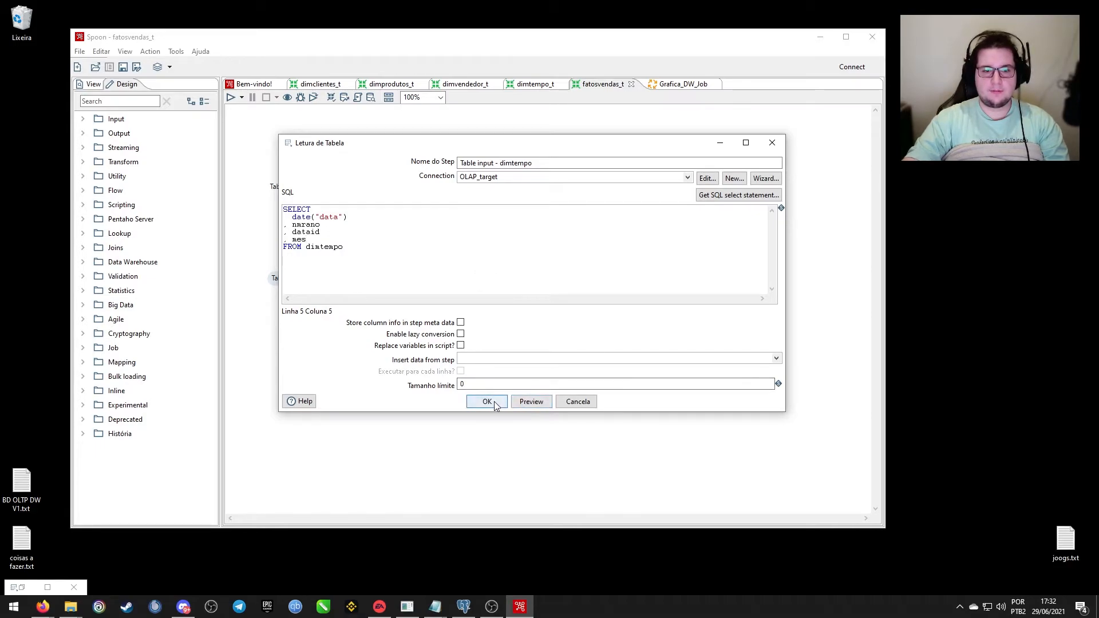
Preview 1000 rows of Table input - dimtempo, examine the date column, and close the preview and the step settings.
left_click(530, 402)
left_click(557, 308)
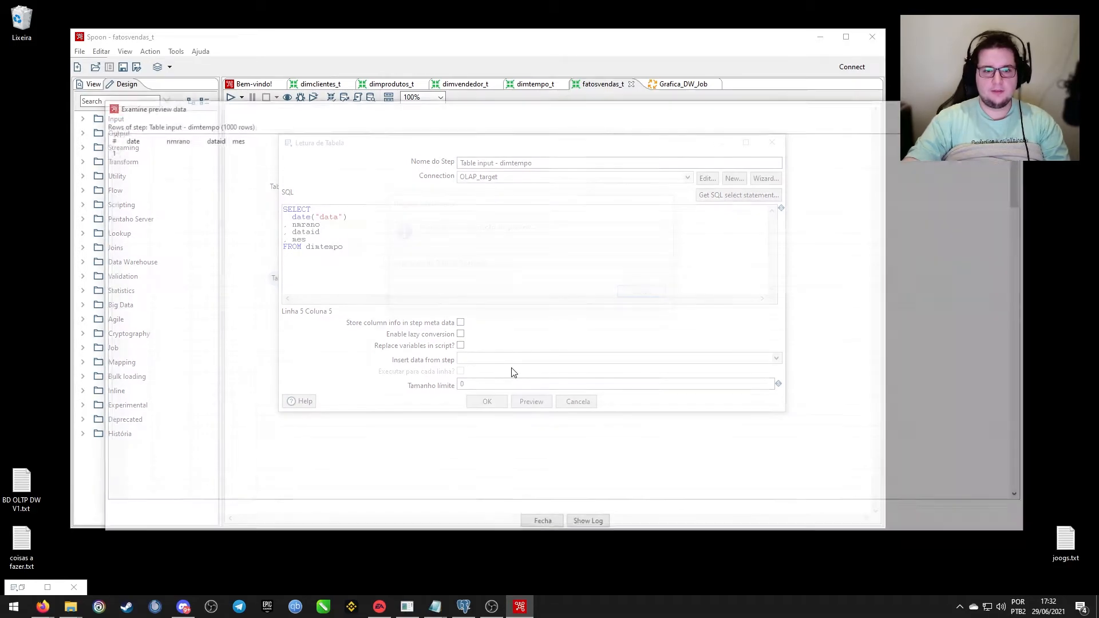
left_click(138, 153)
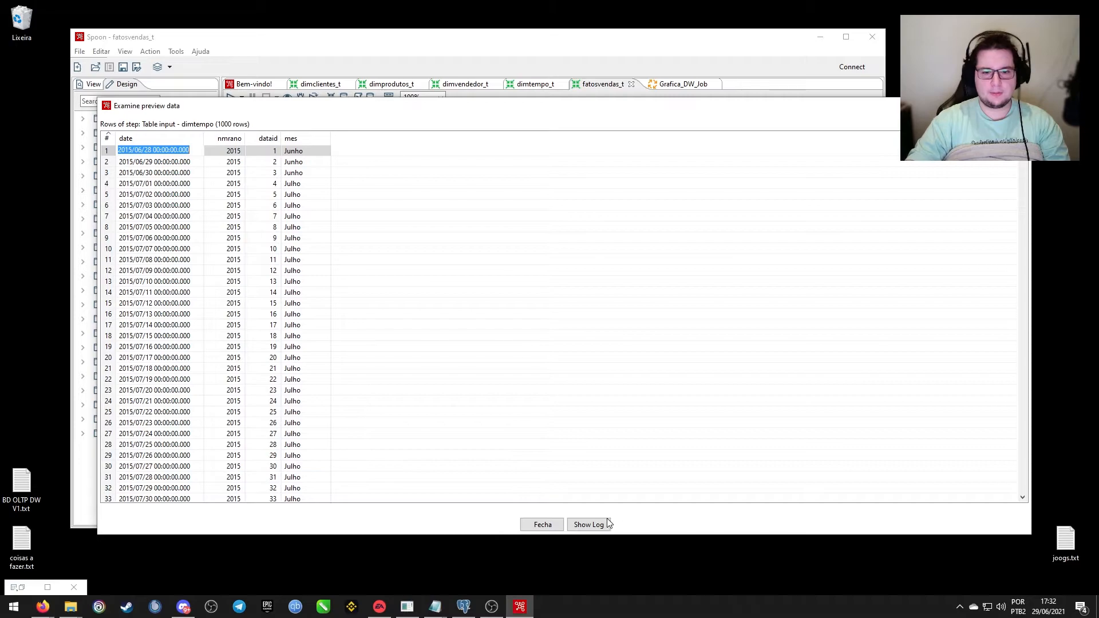
left_click(537, 525)
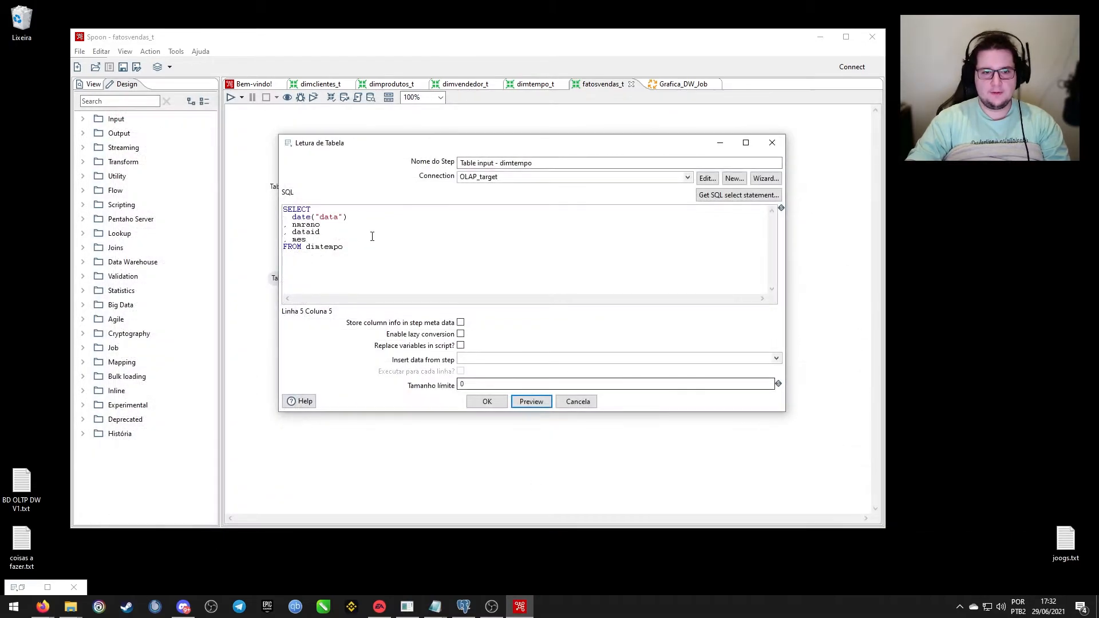
left_click(773, 143)
Preview 1000 rows of Table input - fatosvendas, examine the sales records, and close the preview.
left_click(319, 168)
right_click(319, 172)
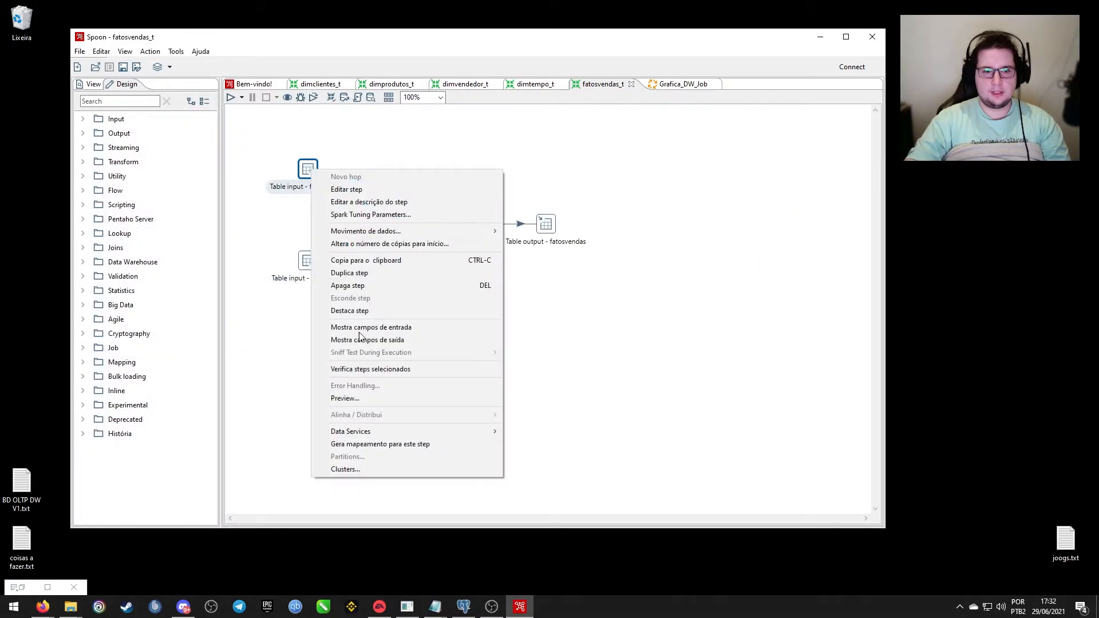
left_click(351, 389)
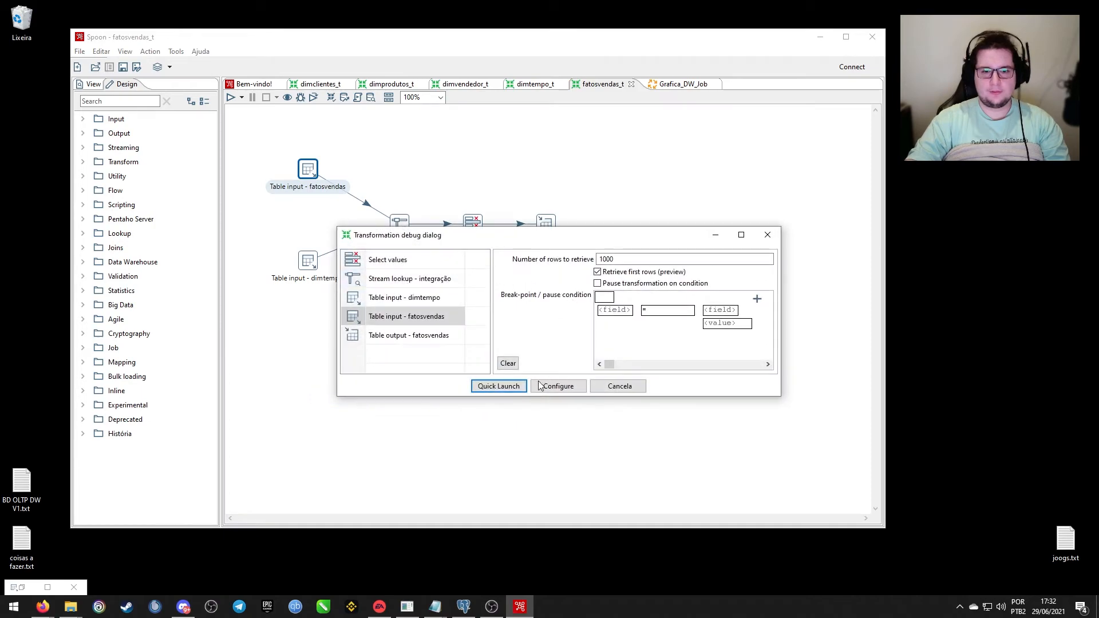
left_click(498, 386)
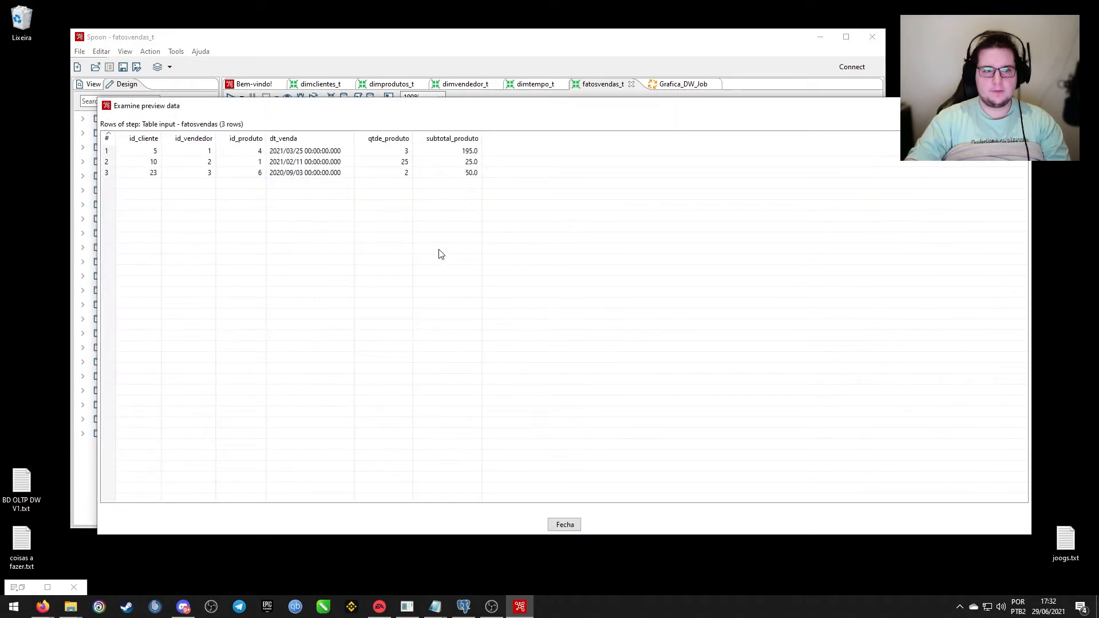
left_click(523, 210)
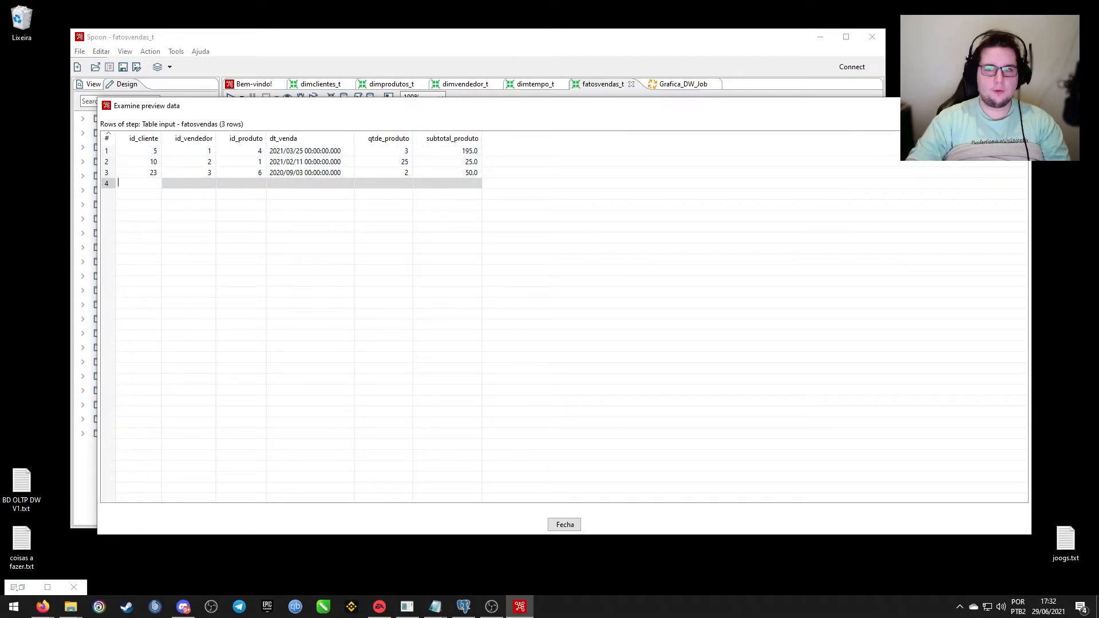
left_click(1019, 106)
left_click(603, 351)
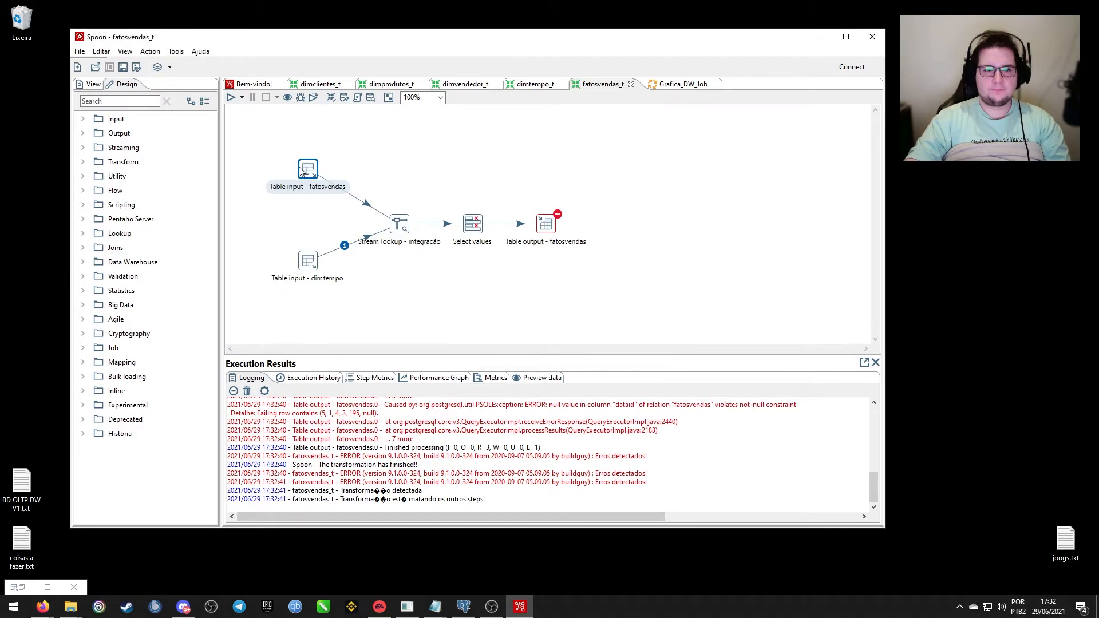
Review the SQL query of Table input - fatosvendas, look at the OLTP_input database explorer, and close both without changes.
double_click(307, 169)
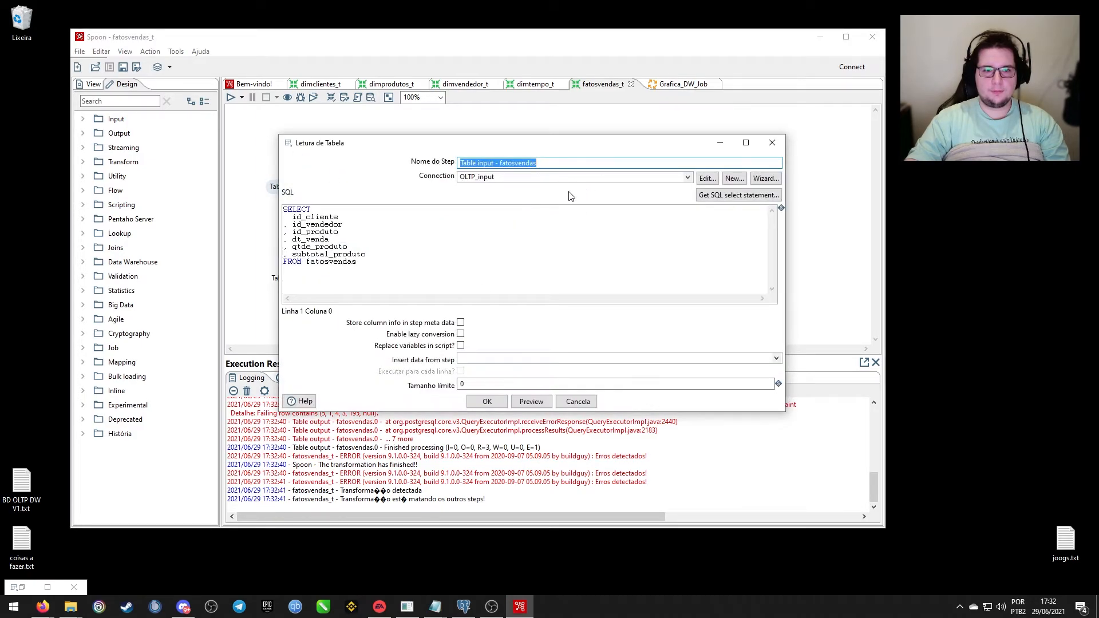
left_click(708, 197)
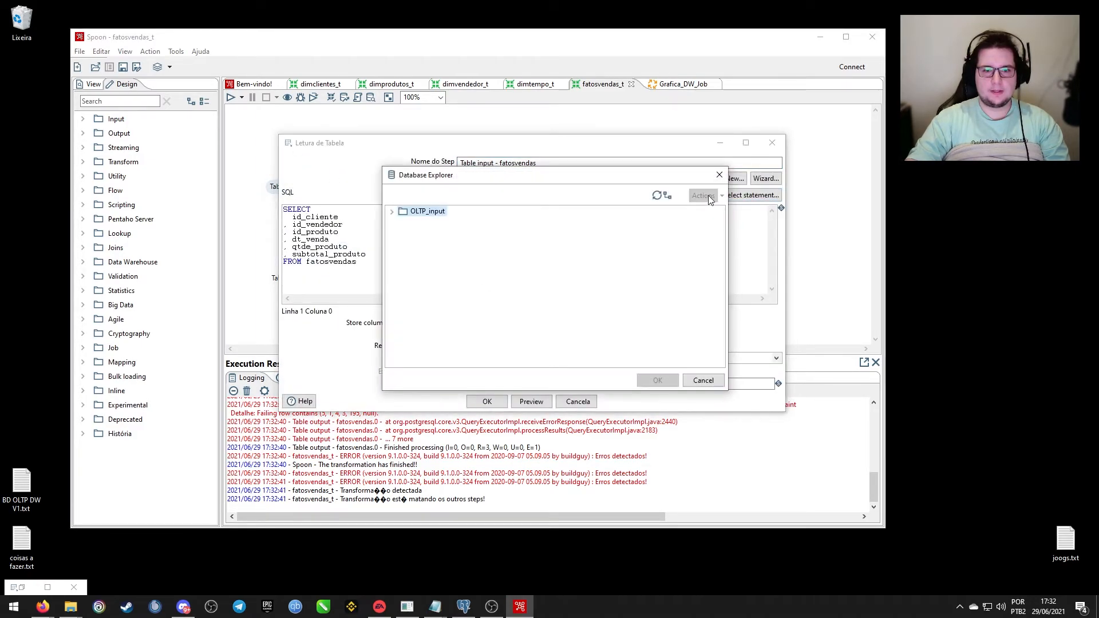
left_click(718, 175)
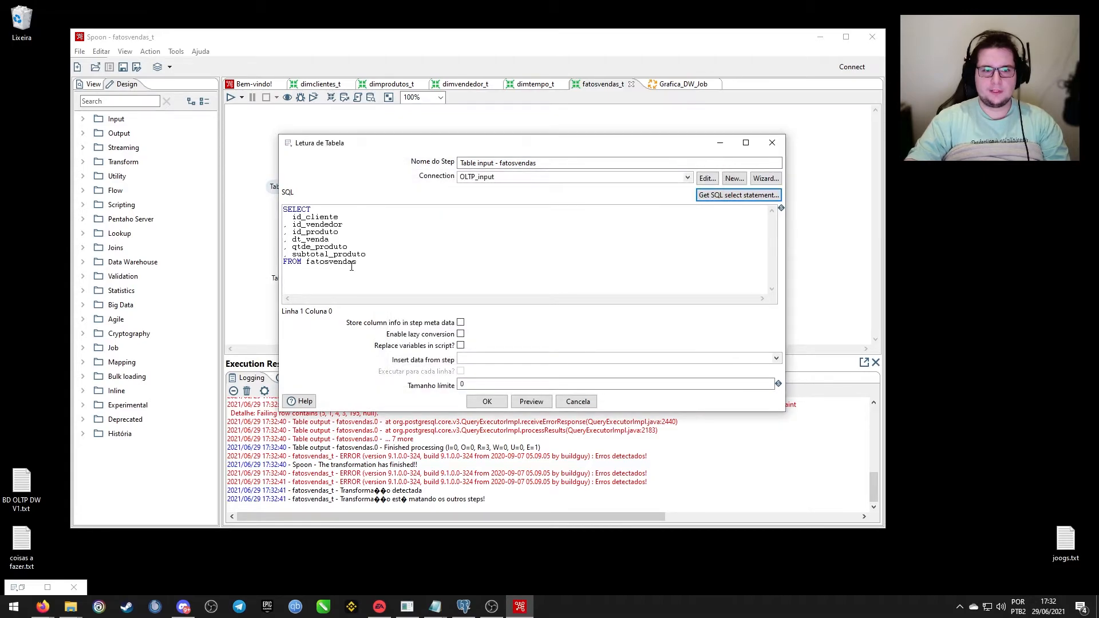
left_click(773, 143)
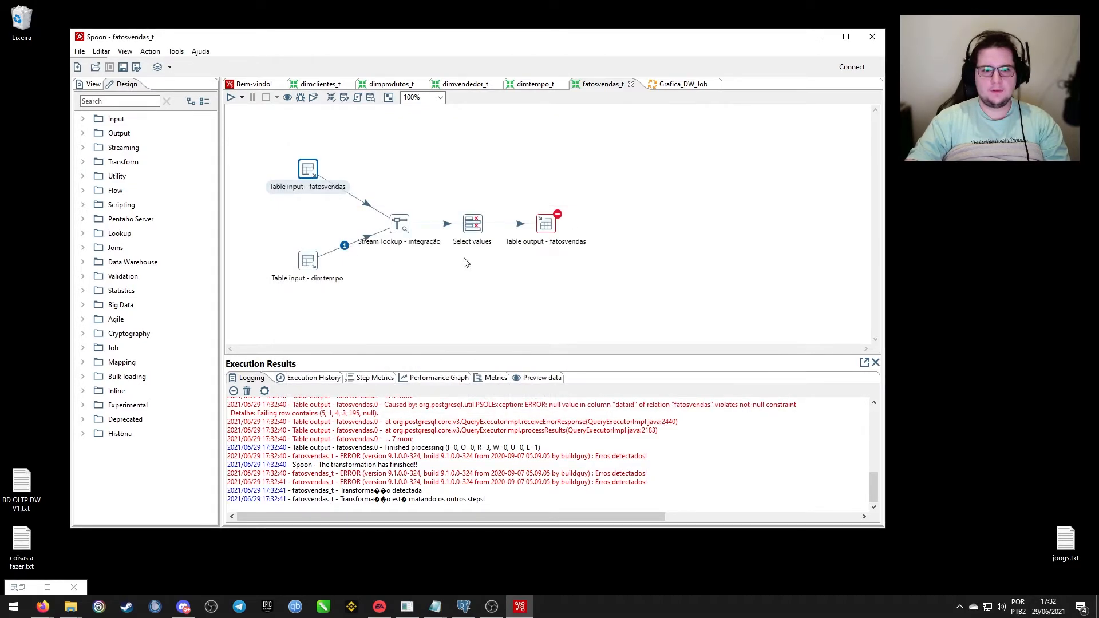
Review the lookup step, key fields and retrieved field of Stream lookup - integração, and close its settings.
double_click(399, 225)
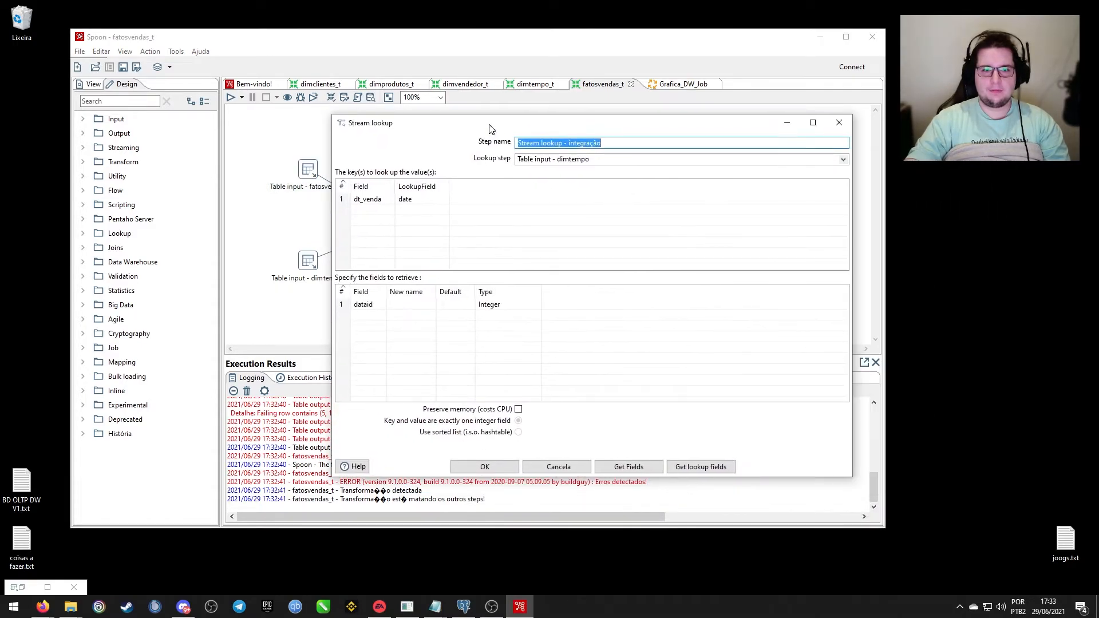
left_click_drag(490, 129, 473, 139)
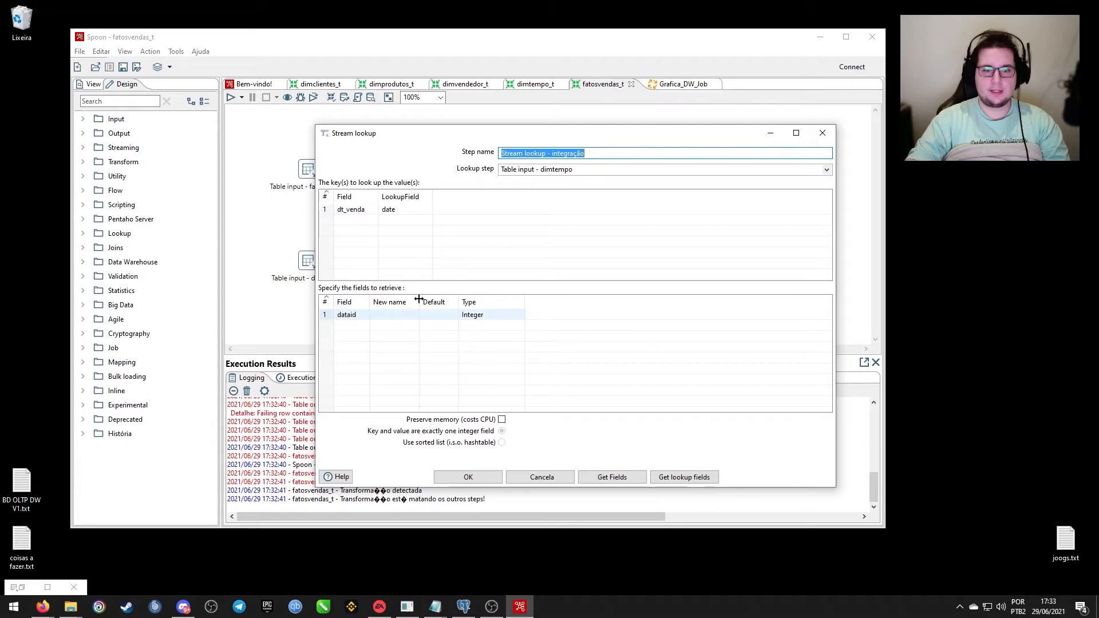
left_click(825, 133)
Preview 1000 rows of Stream lookup - integração, examine the dataid value of each sale, and close the preview.
right_click(401, 227)
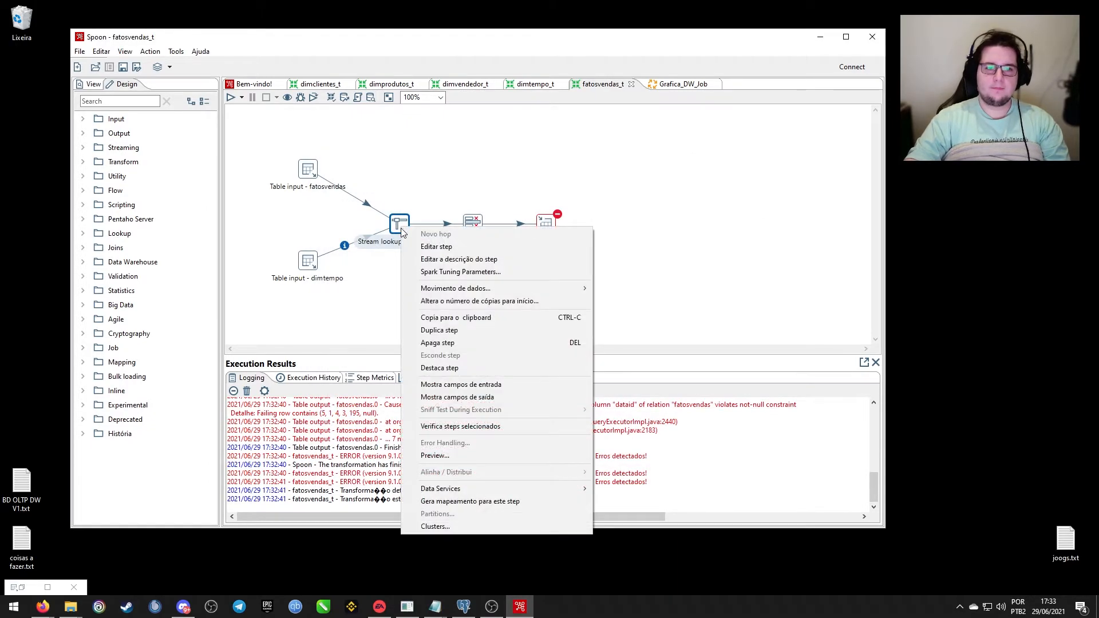
left_click(482, 454)
key("Return")
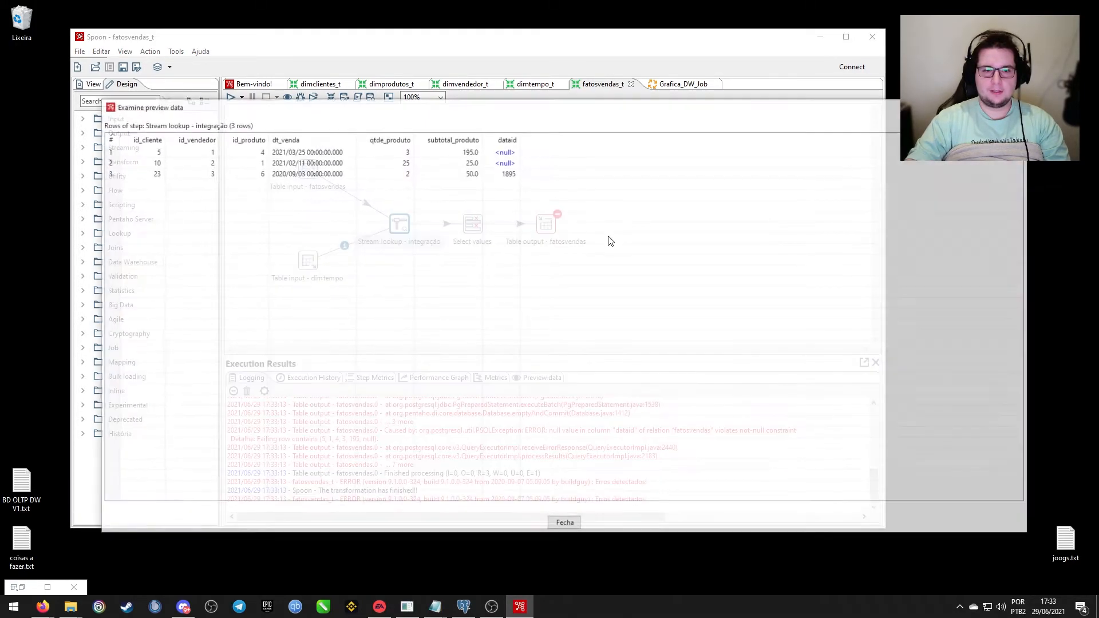
left_click_drag(526, 109, 515, 95)
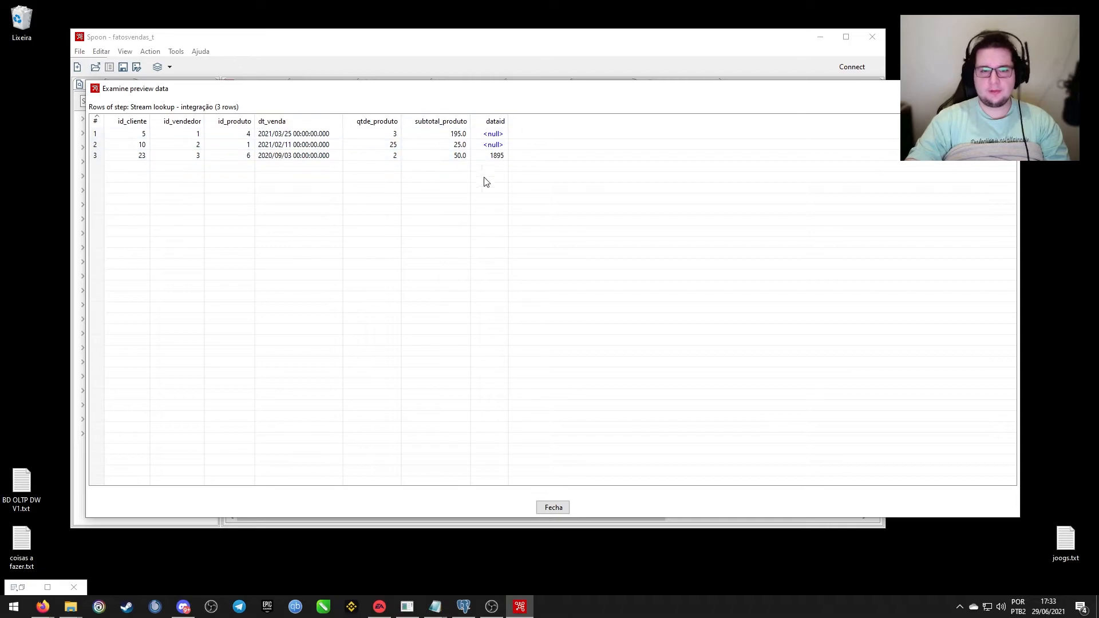
left_click(554, 508)
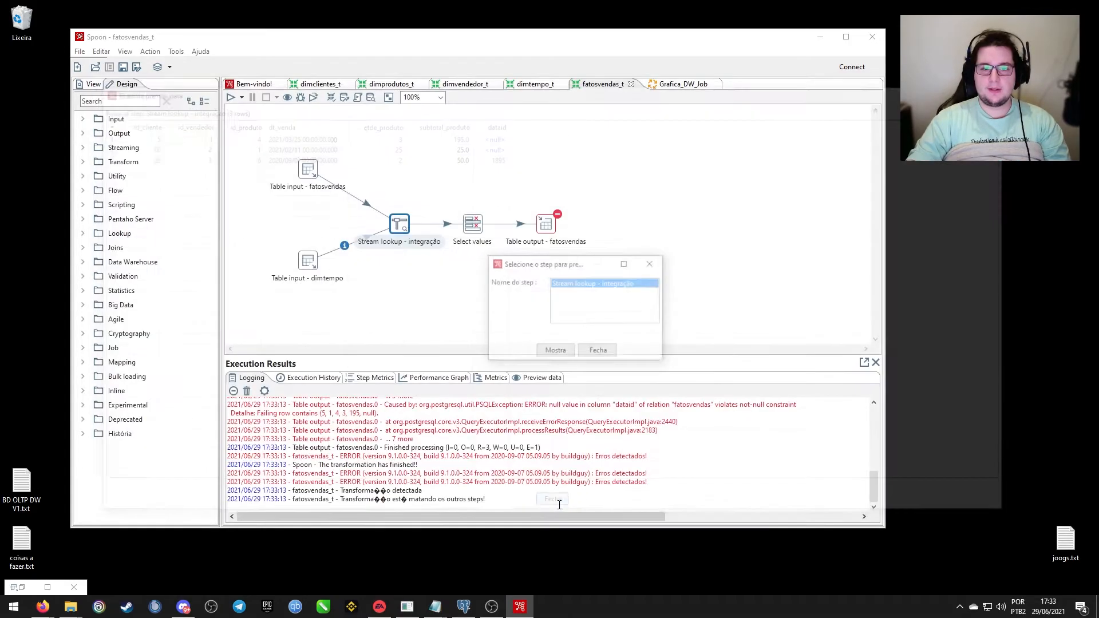
left_click(597, 352)
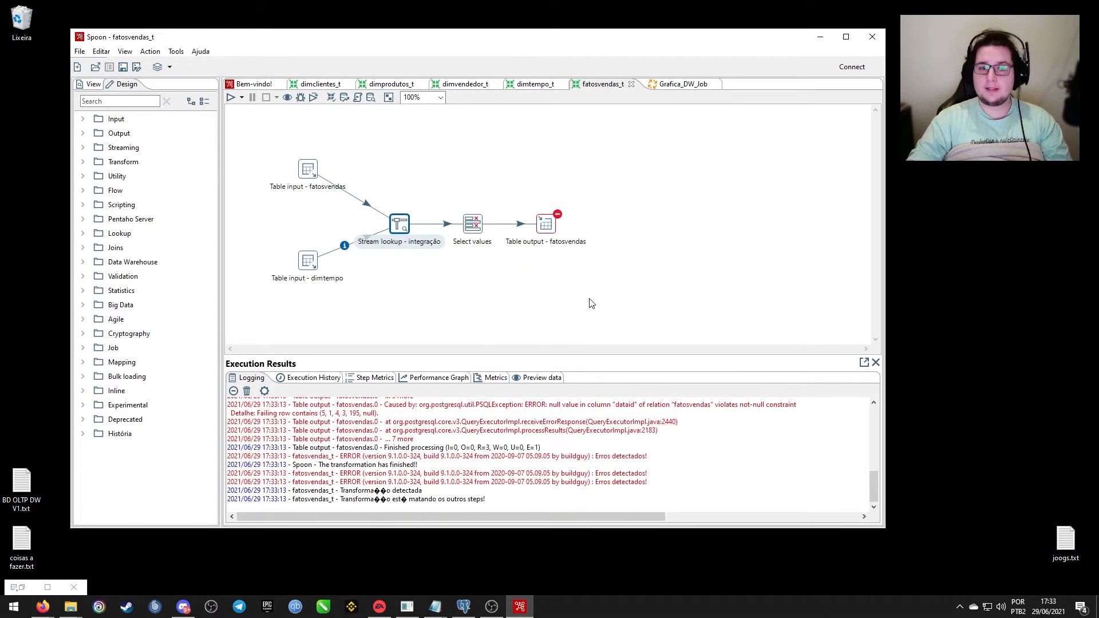
Preview Stream lookup - integração with the number of rows to retrieve set to 3650.
right_click(401, 224)
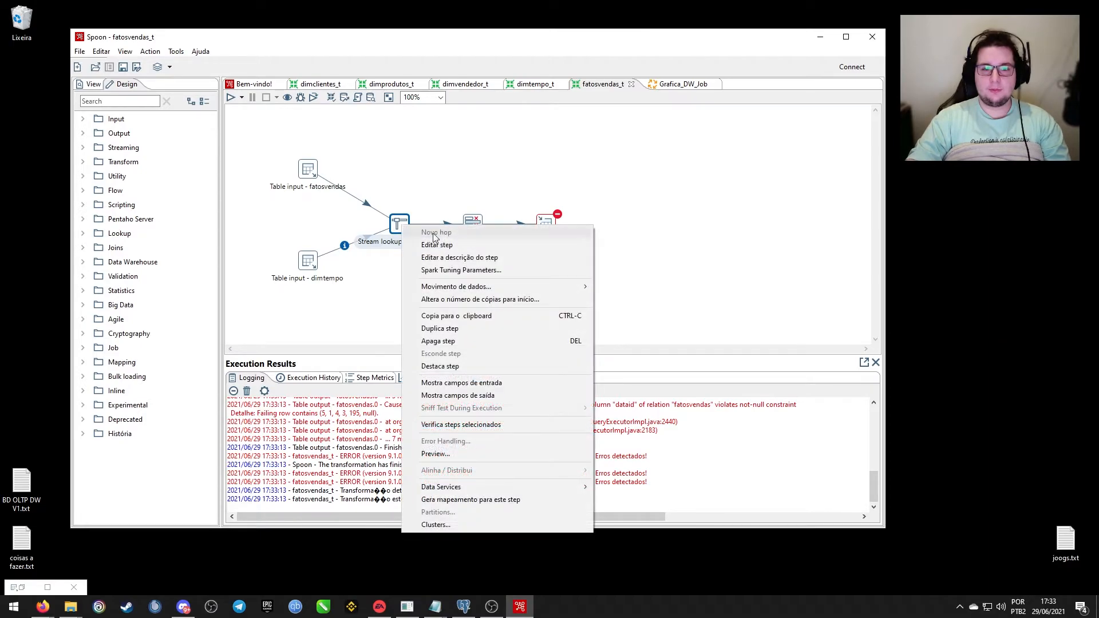
left_click(469, 454)
double_click(636, 258)
left_click_drag(638, 258, 597, 261)
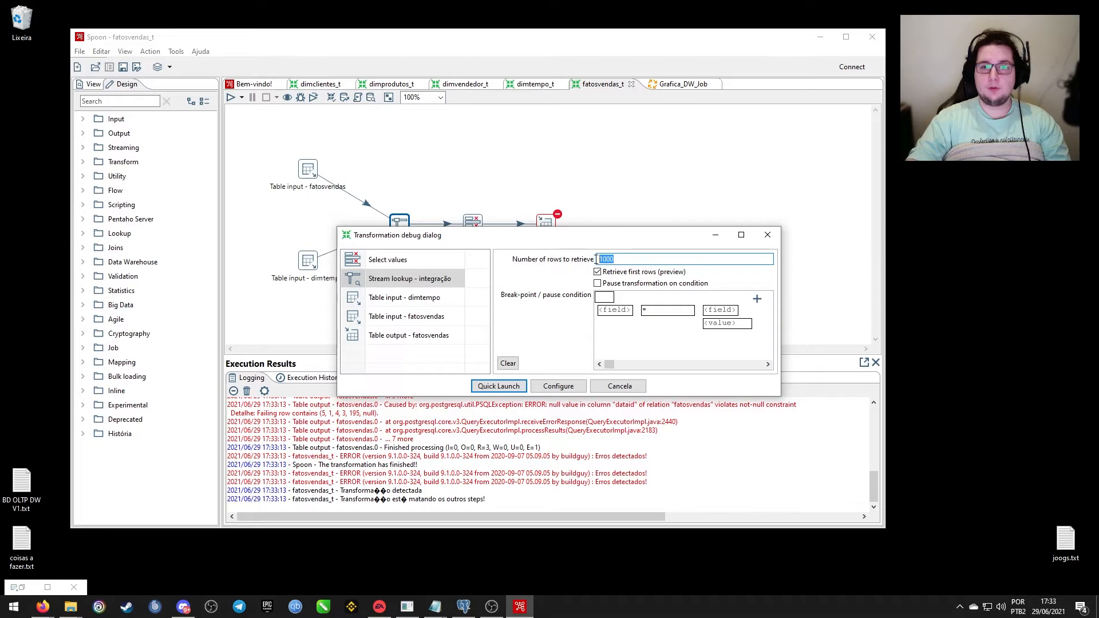
left_click(645, 259)
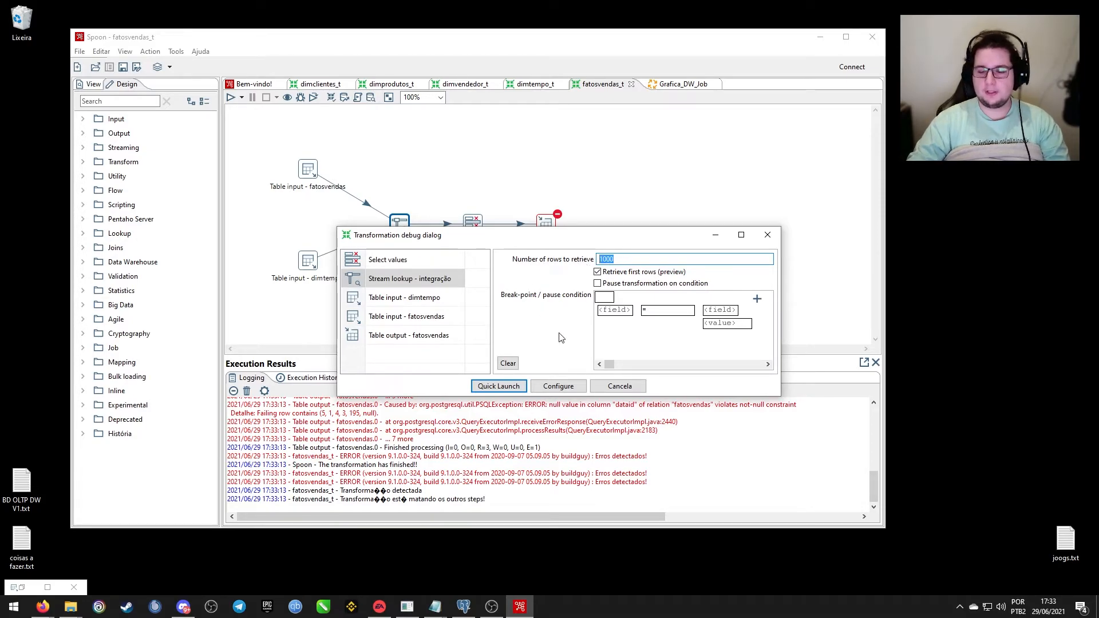
type("3650")
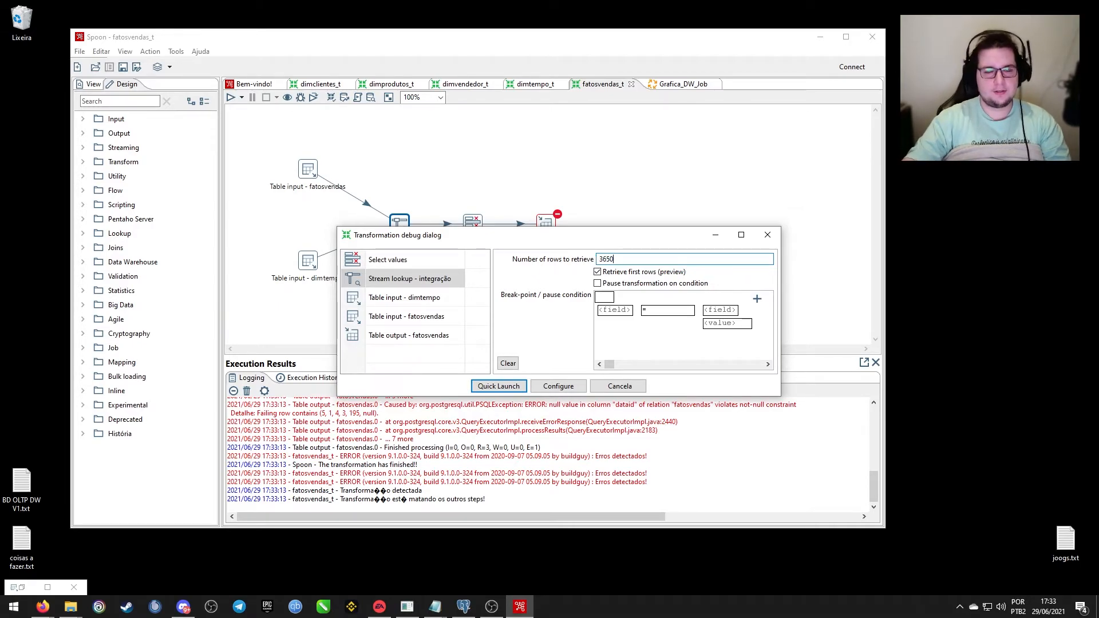
left_click(500, 388)
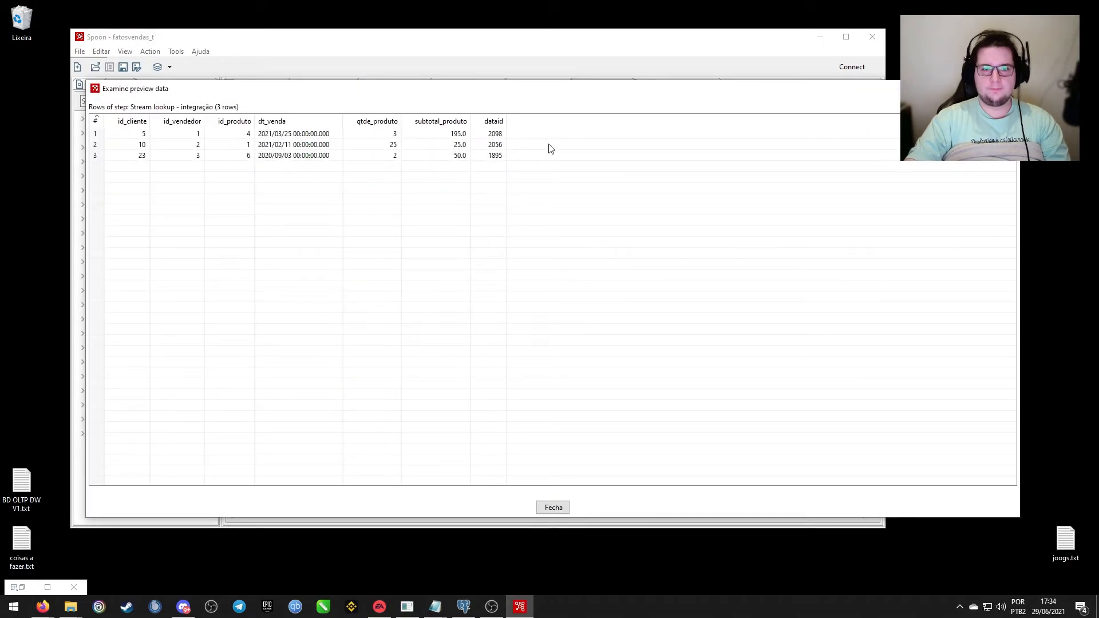
Compare the dt_venda and dataid values of the previewed sales and close the preview.
left_click(496, 132)
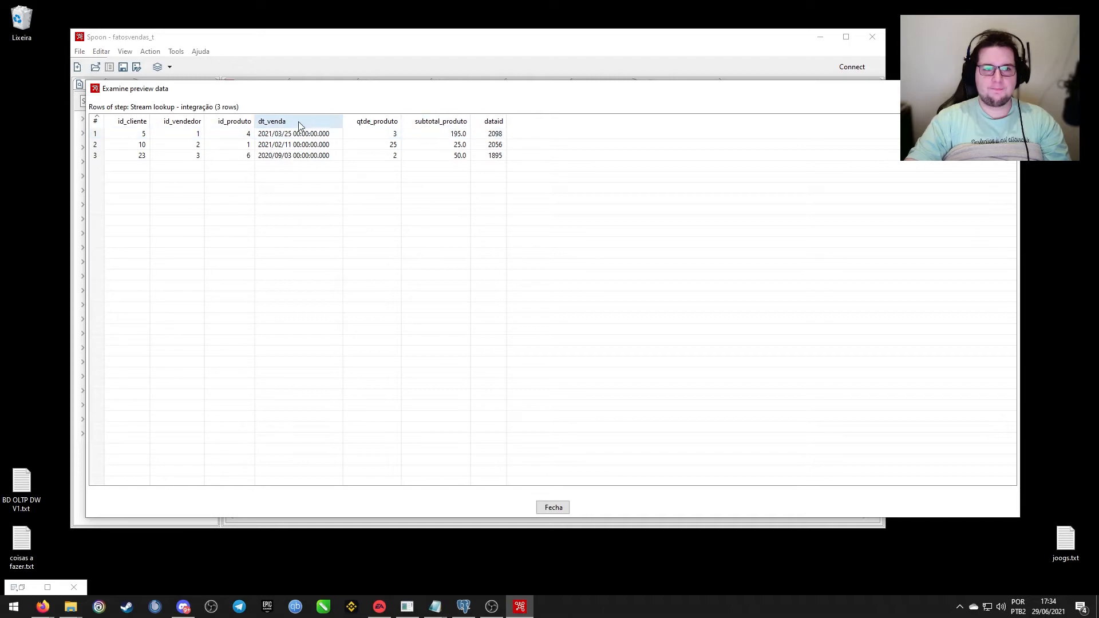
left_click(285, 136)
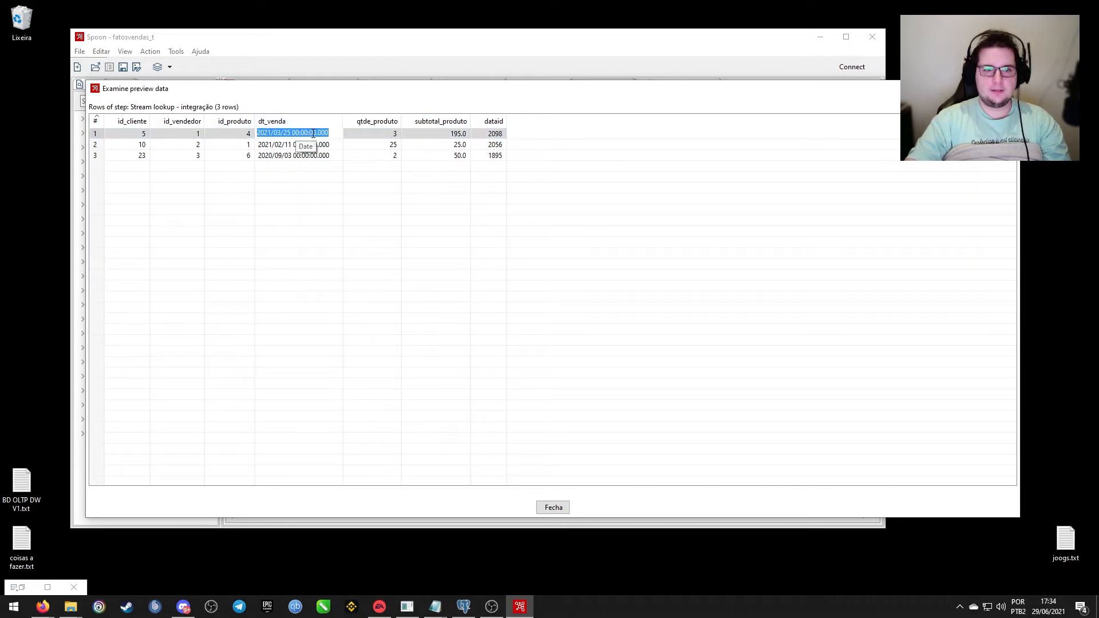
left_click_drag(771, 90, 747, 349)
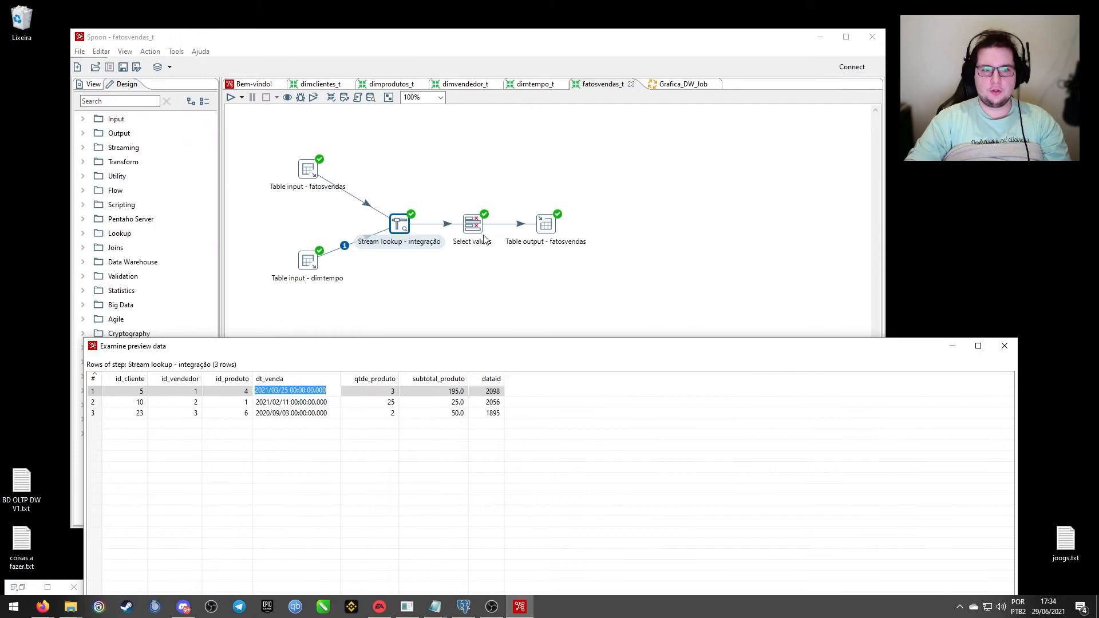
left_click_drag(336, 347, 358, 134)
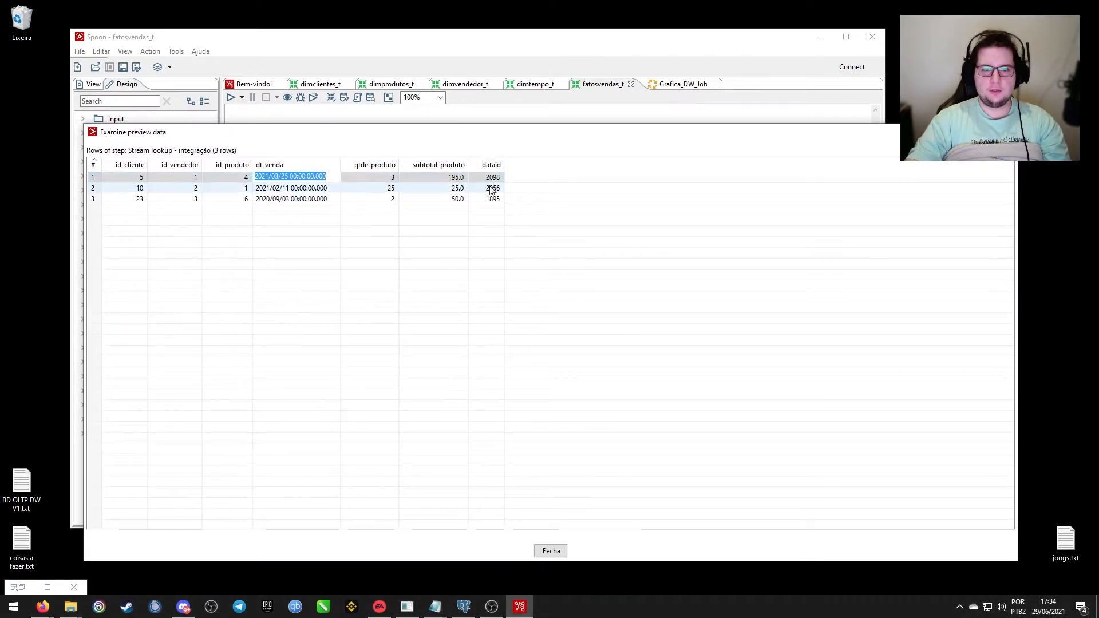
left_click(551, 551)
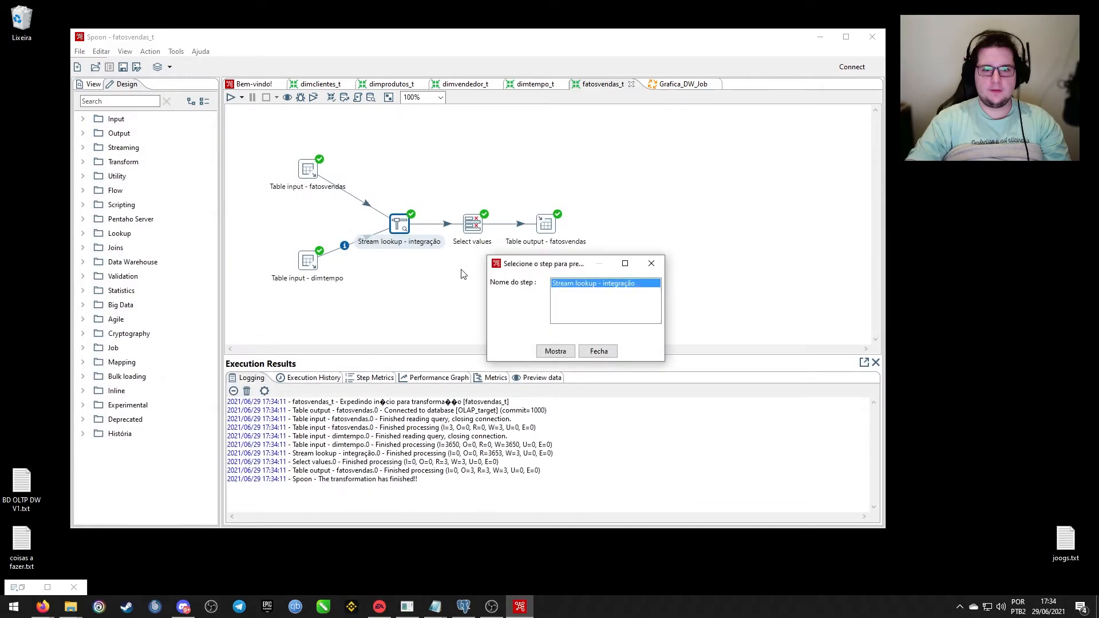
left_click(597, 351)
Review the fields kept by the Select values step and close its settings.
left_click(481, 224)
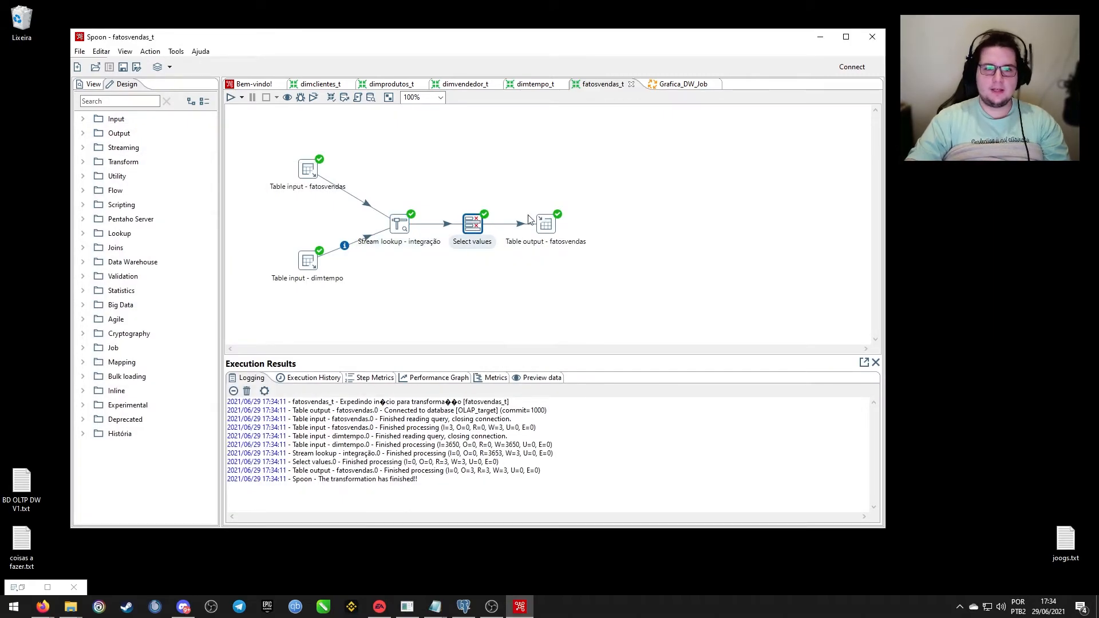
double_click(473, 229)
left_click_drag(467, 232, 545, 179)
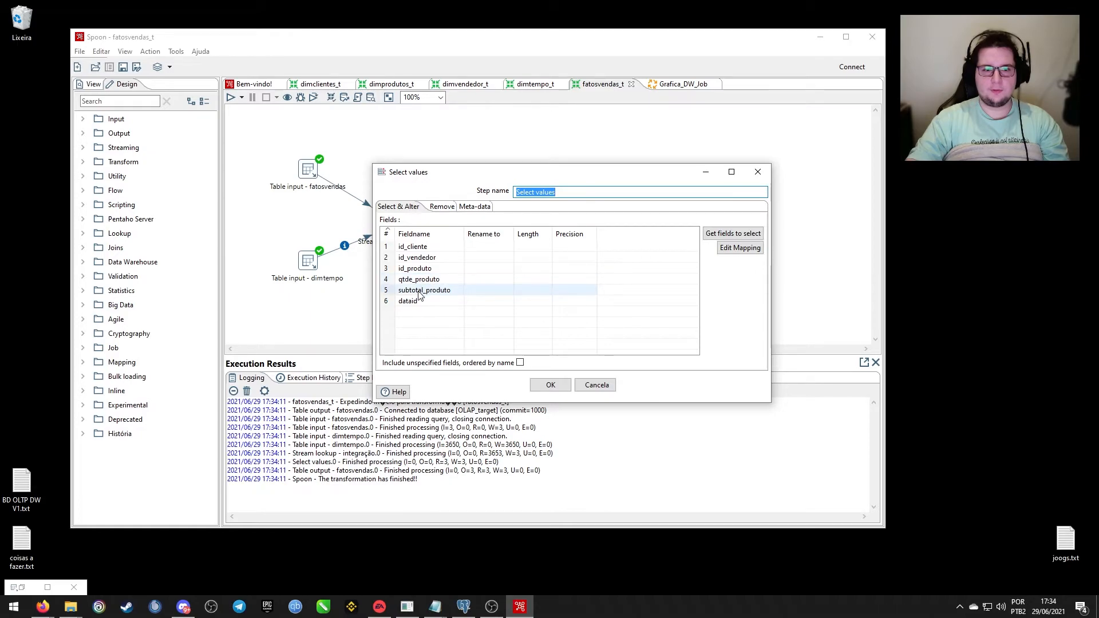
left_click(551, 385)
Rename the Select values step as "Select values - Selecionar Valores" and check its field removal and metadata settings.
double_click(473, 224)
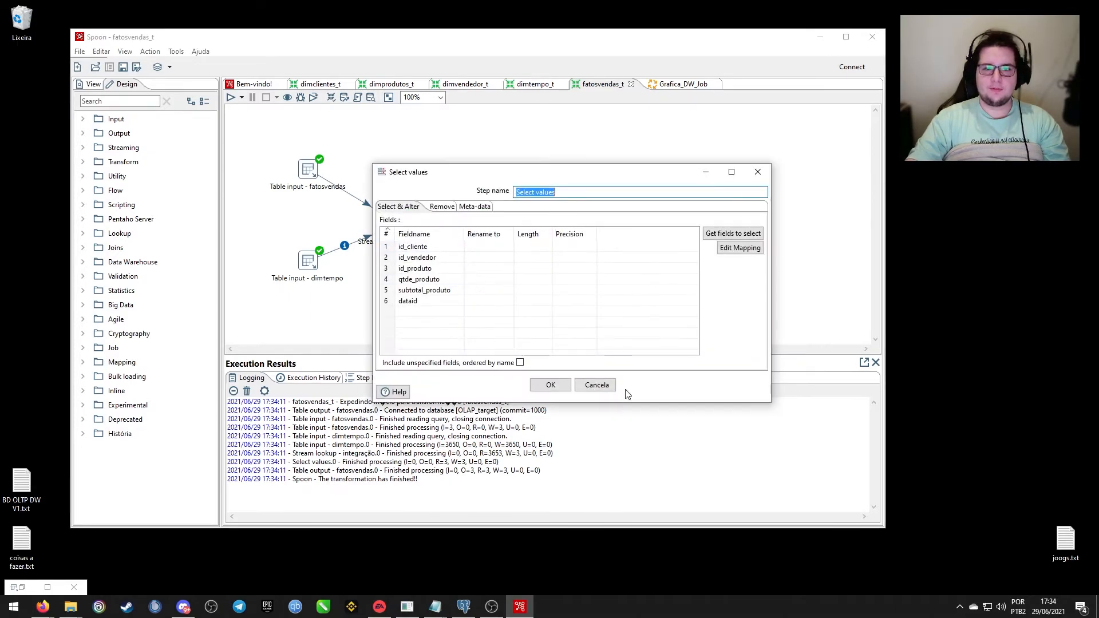
left_click(594, 192)
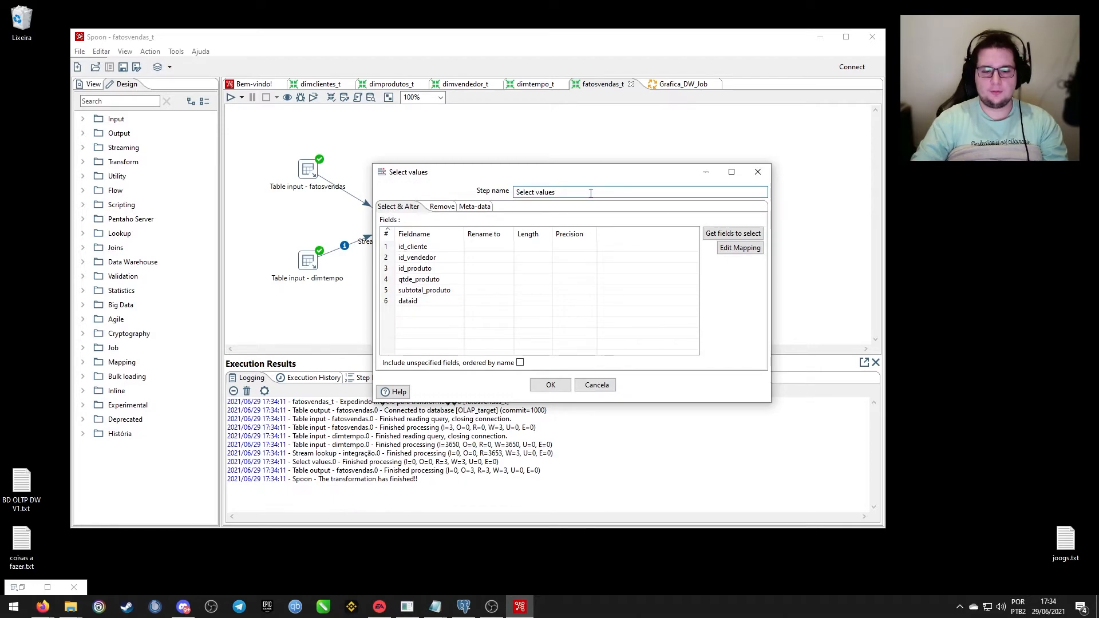
type("- Selecionar ")
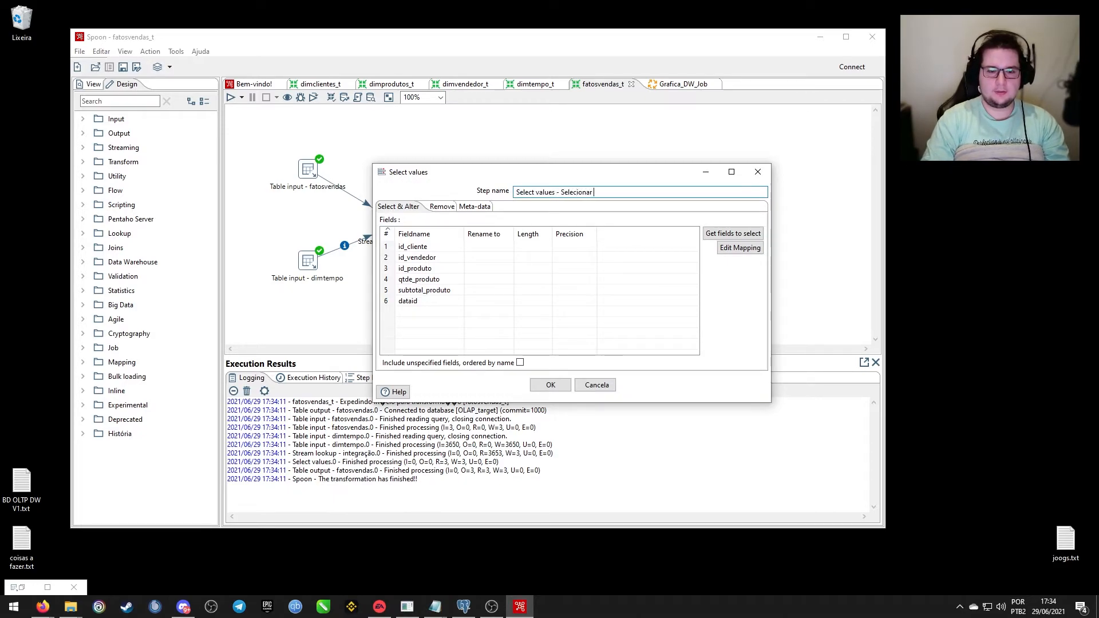
type("Valorse")
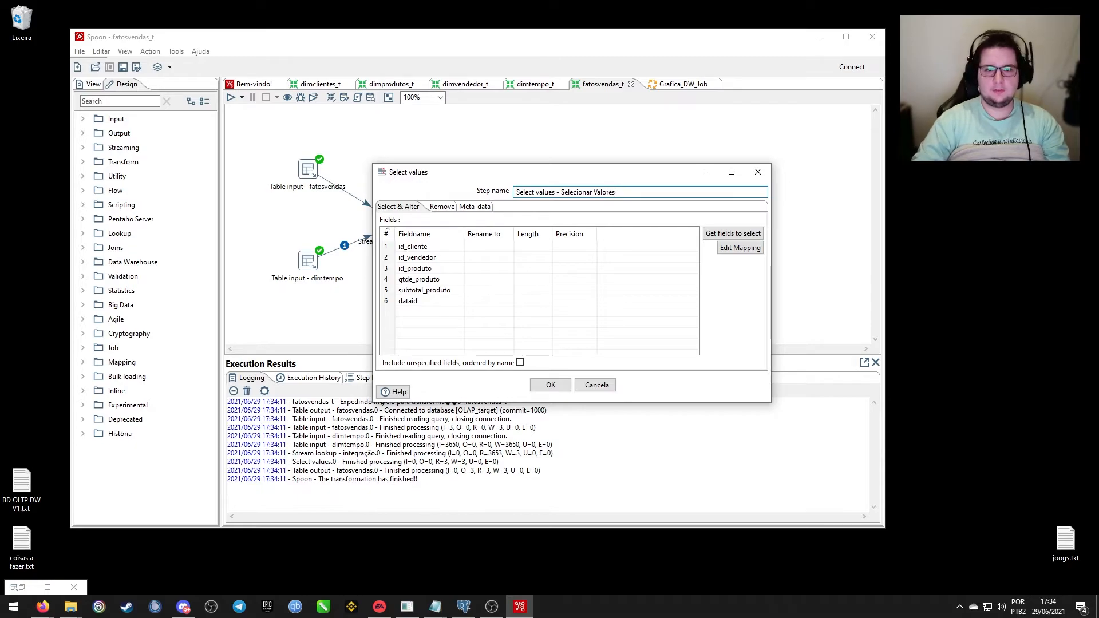
left_click(449, 207)
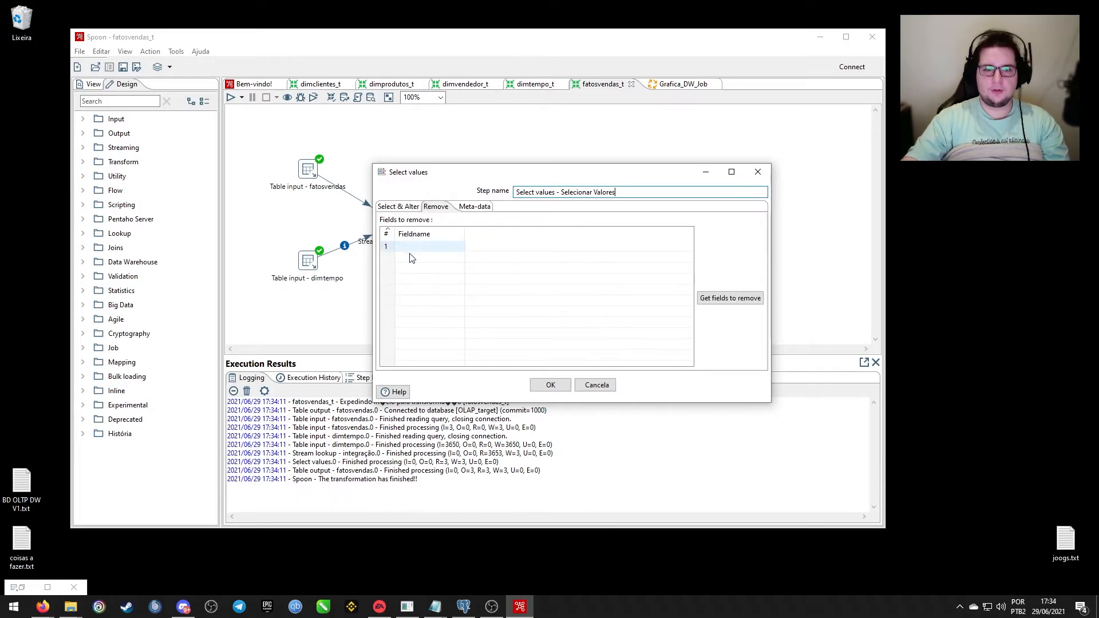
left_click(468, 206)
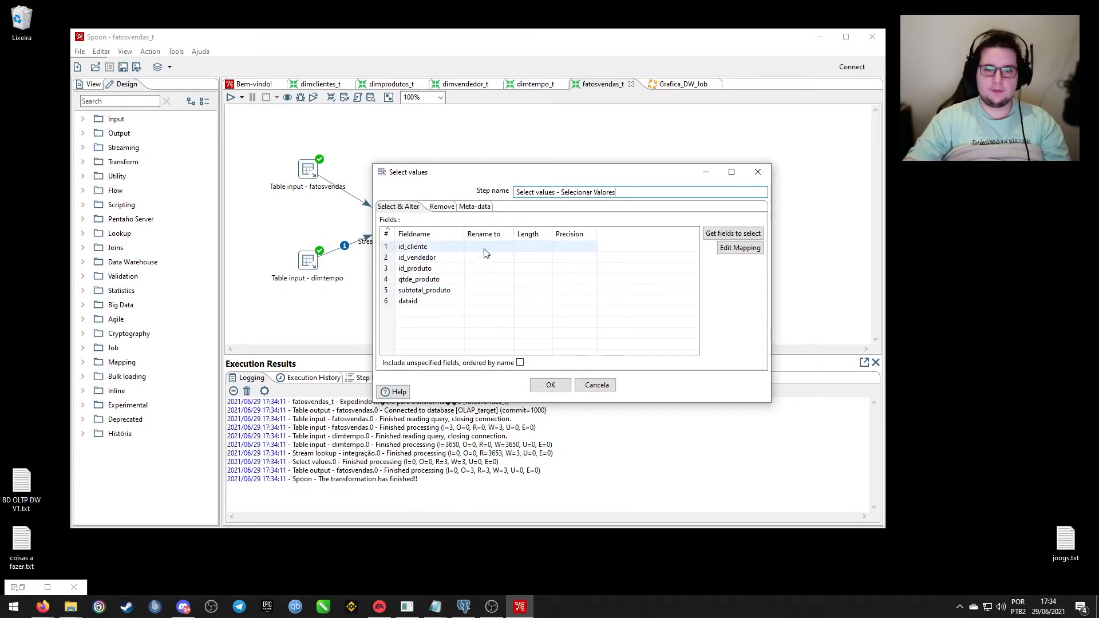
left_click(544, 390)
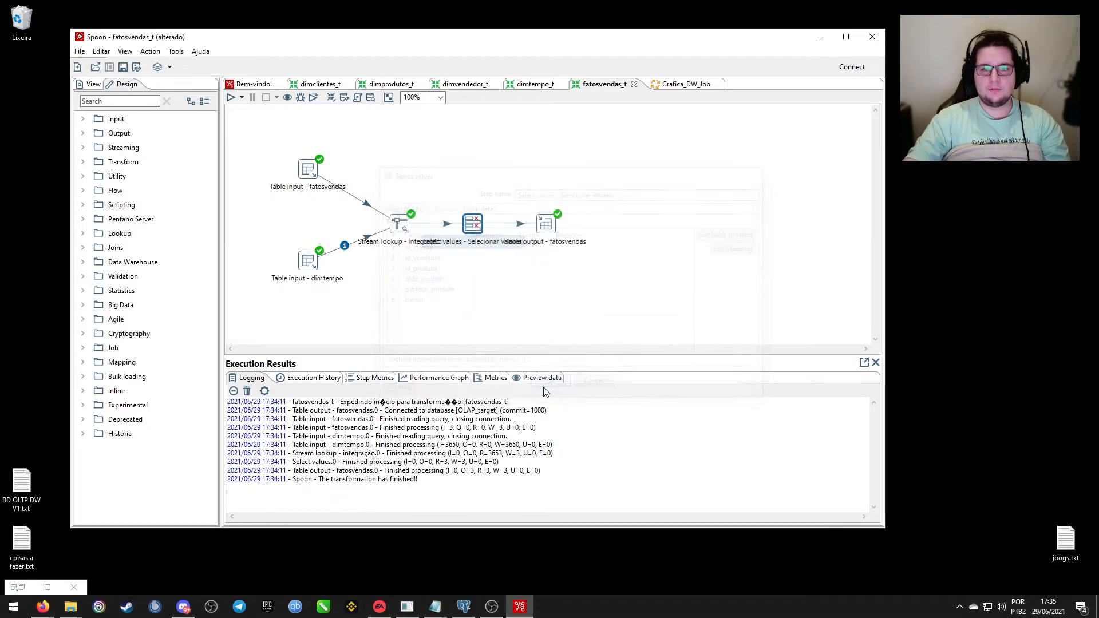
Preview 1000 rows of Select values - Selecionar Valores, examine the selected columns, and close the preview.
right_click(478, 225)
left_click(564, 458)
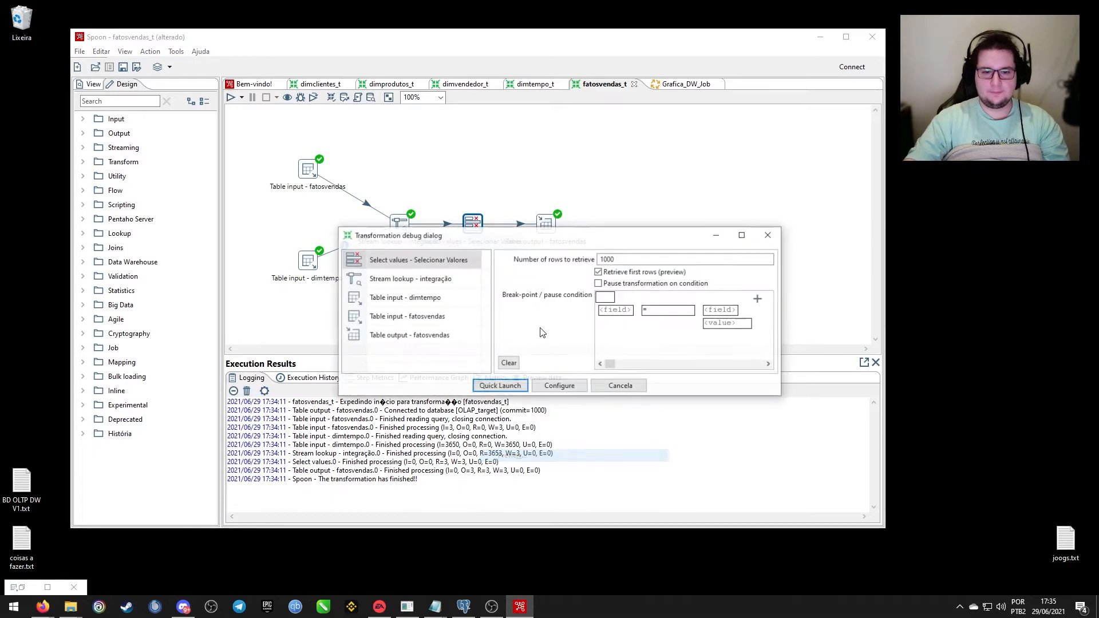
left_click(522, 381)
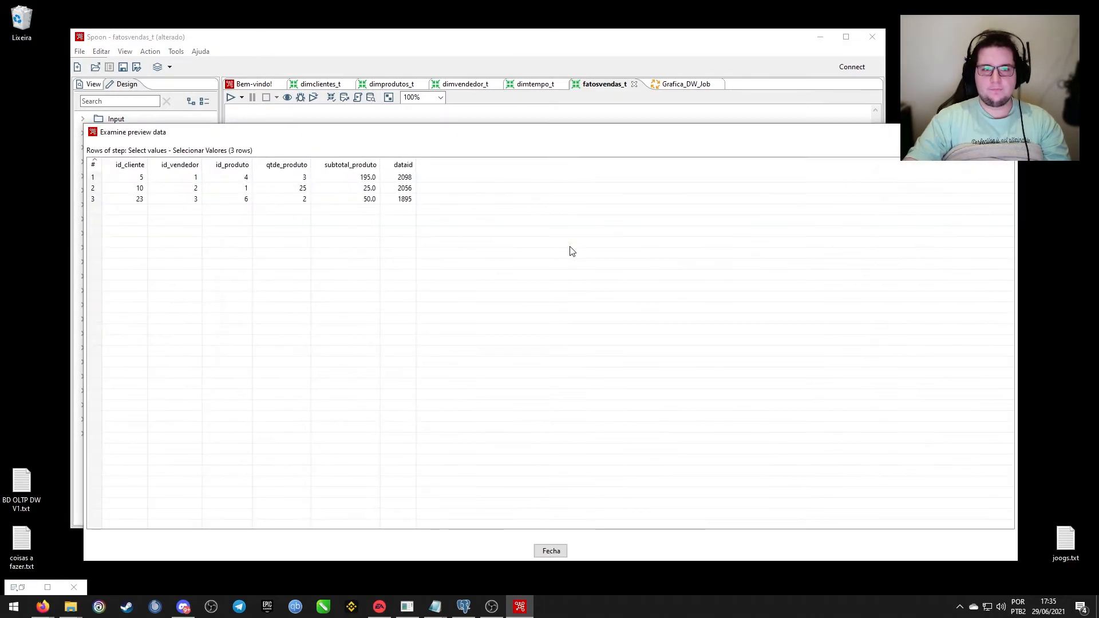
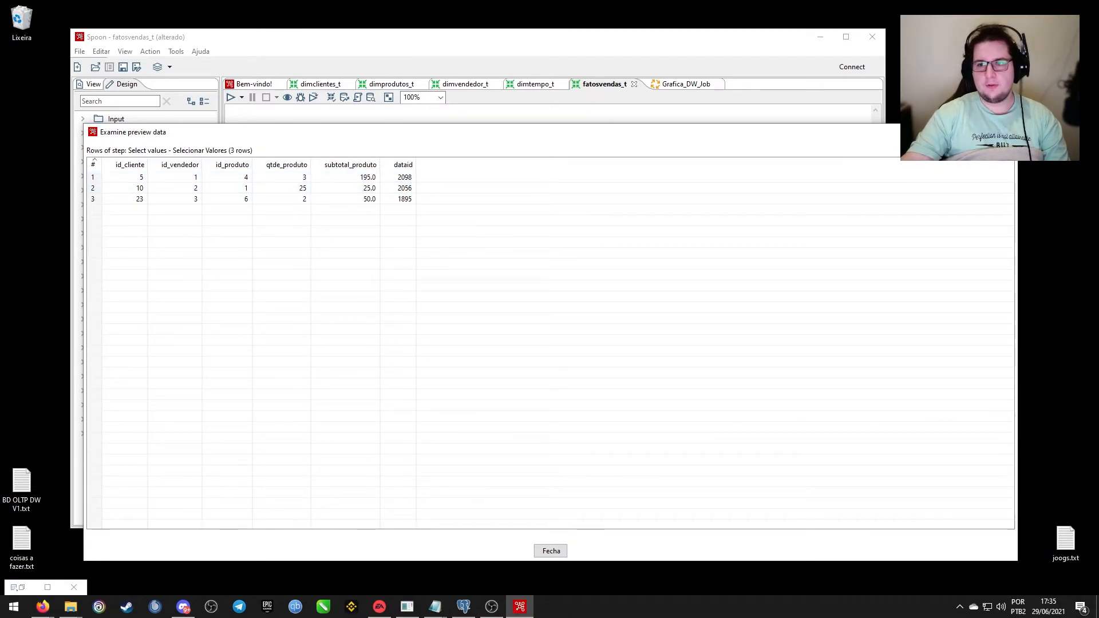
left_click(1005, 132)
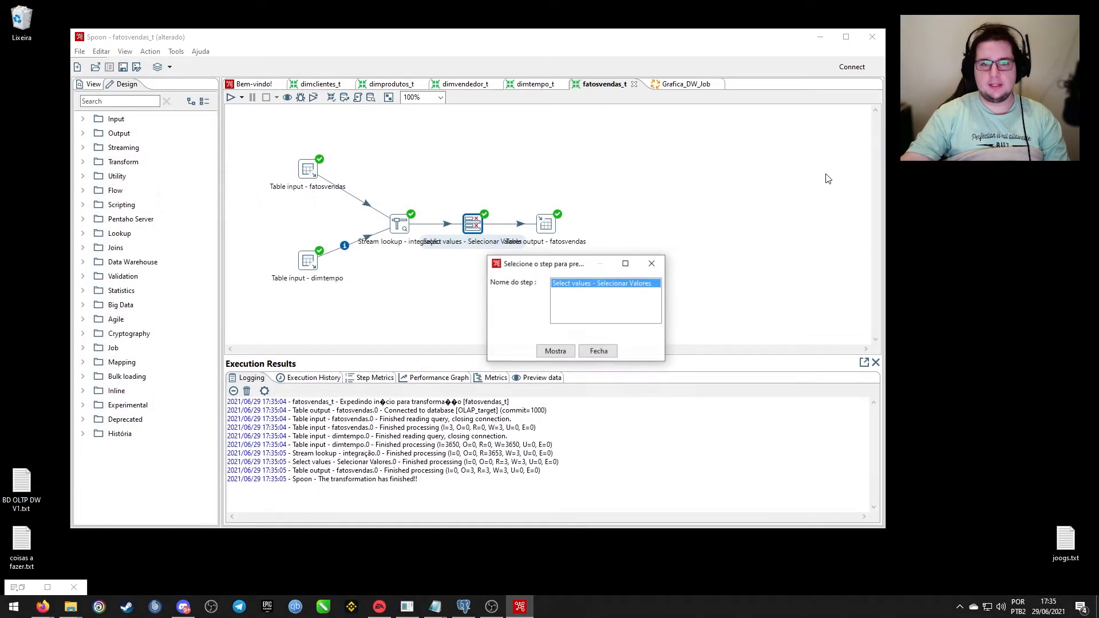
left_click(590, 349)
Move Table output - fatosvendas farther from the select step and review its connection, target table and database field mapping.
left_click_drag(556, 234, 585, 232)
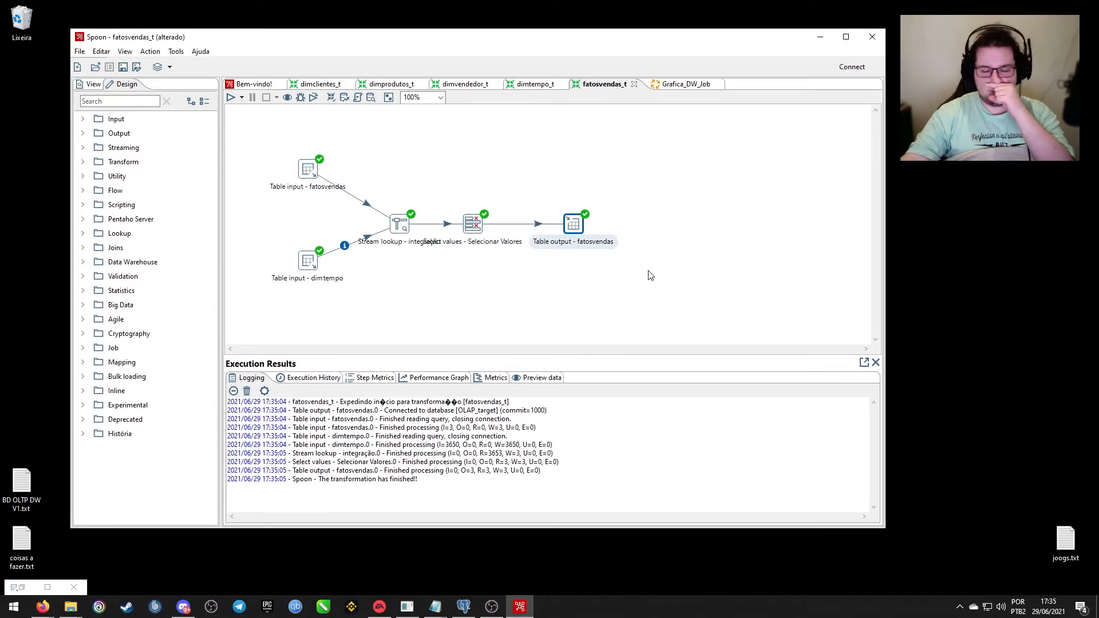
double_click(579, 227)
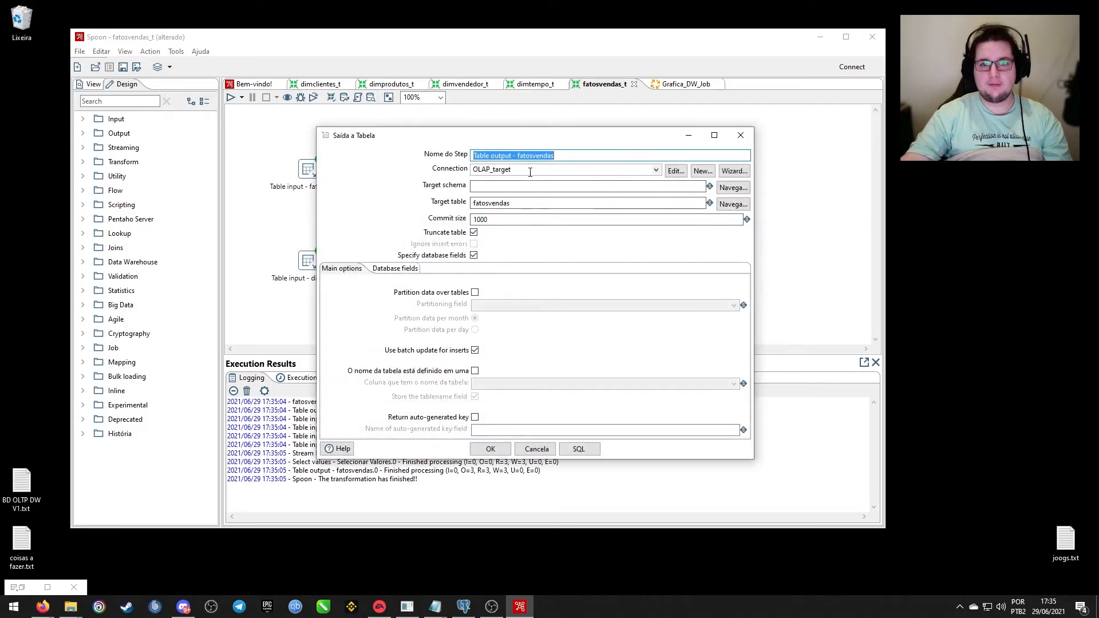
left_click(494, 171)
left_click(510, 181)
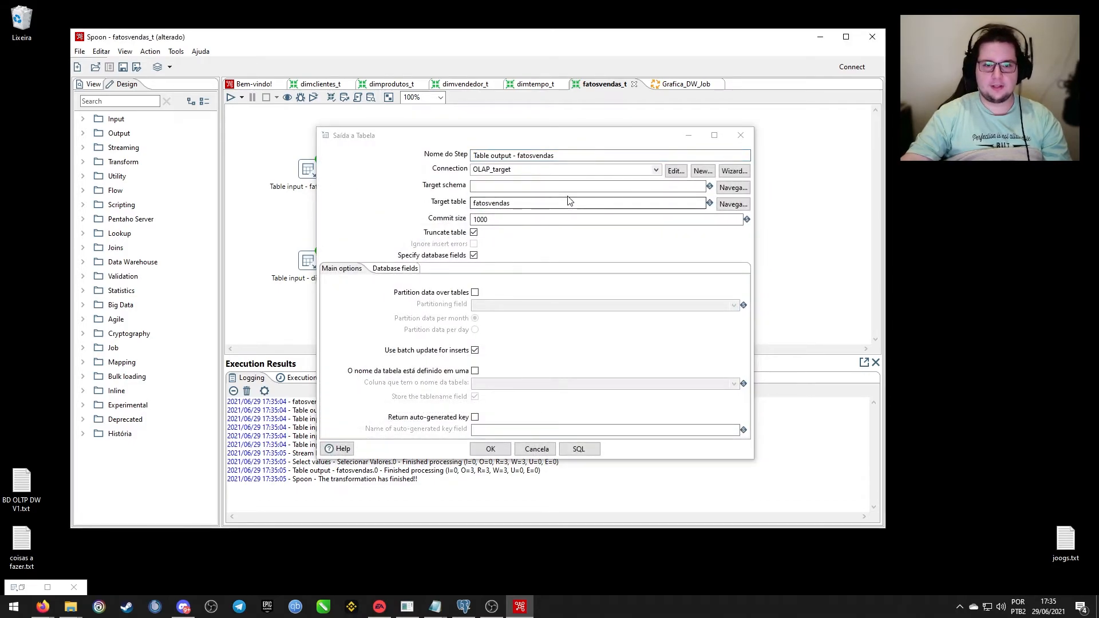
left_click_drag(551, 205, 464, 211)
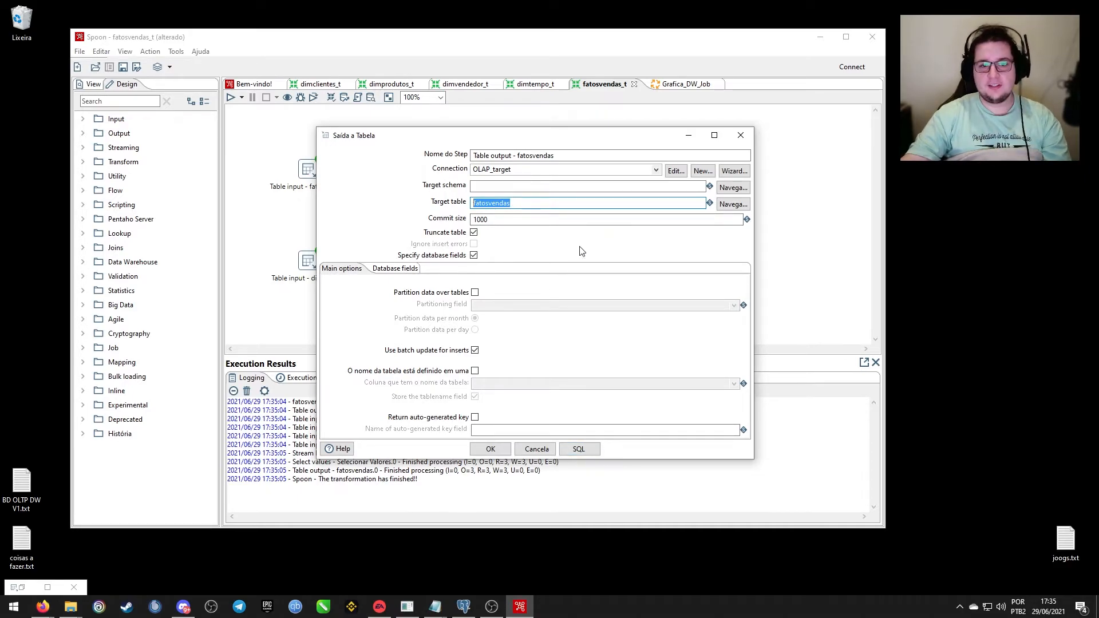
left_click(389, 269)
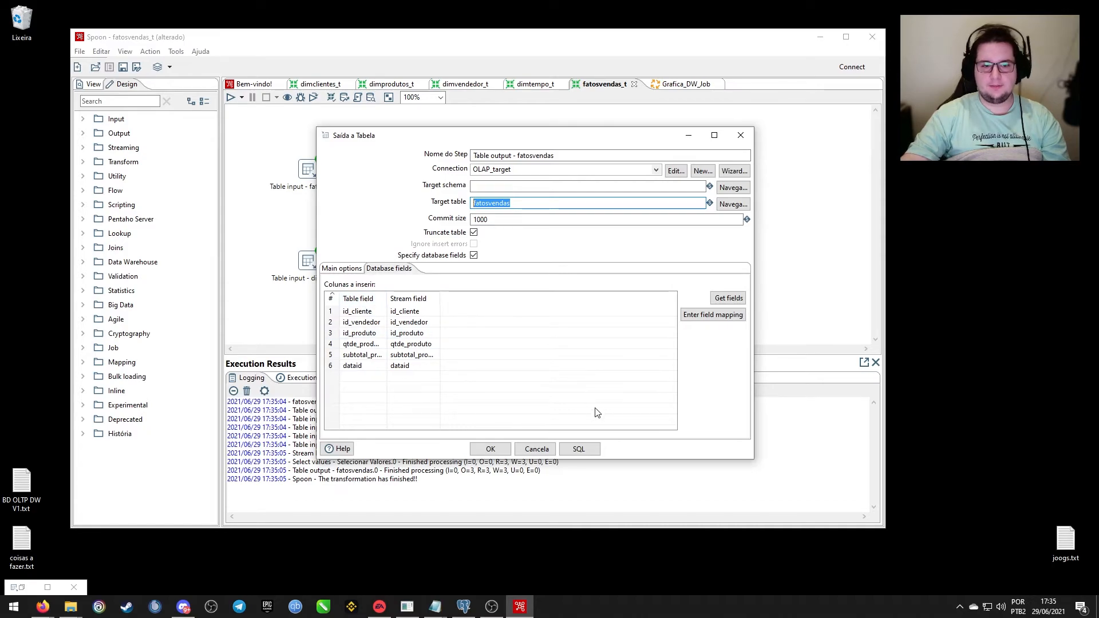
left_click(346, 270)
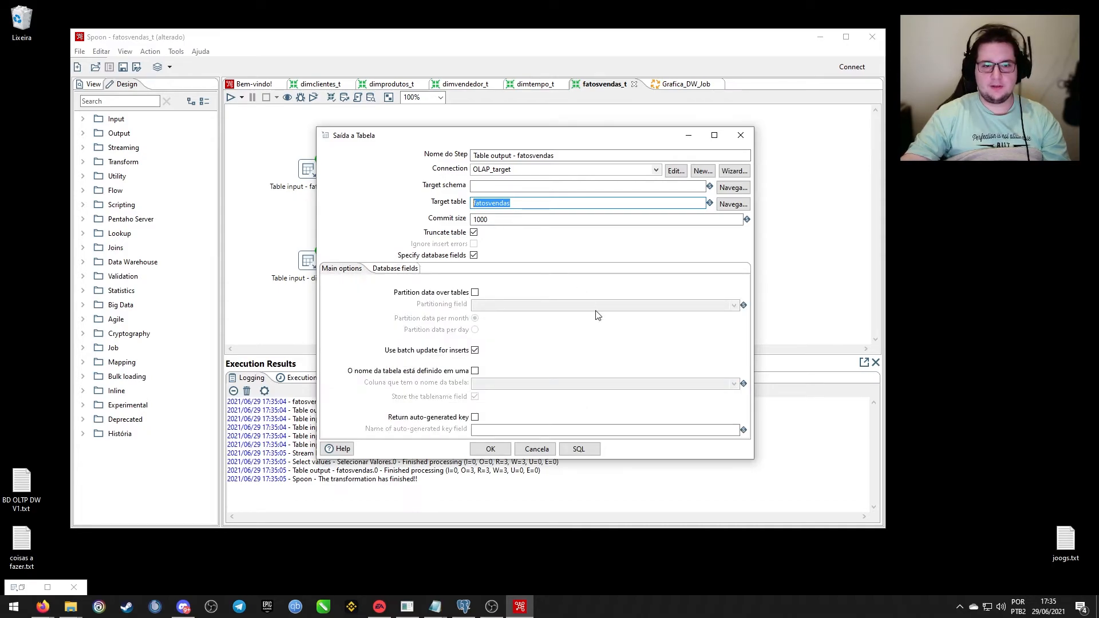
left_click(490, 450)
Preview the rows of Table output - fatosvendas, examine the records, and close the preview.
right_click(575, 227)
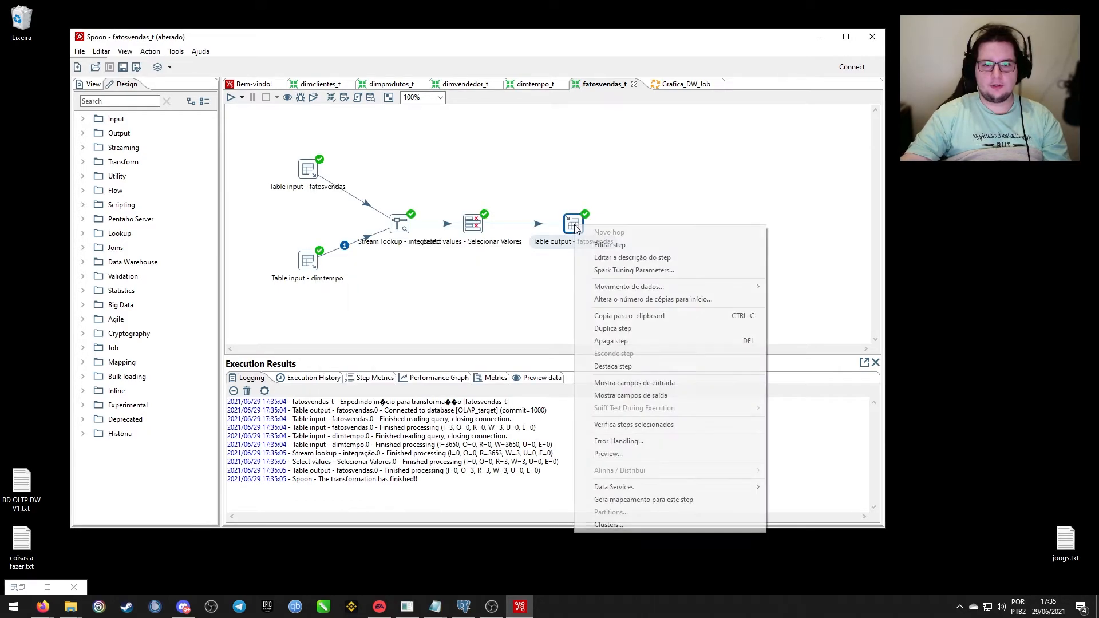
left_click(625, 453)
left_click(547, 383)
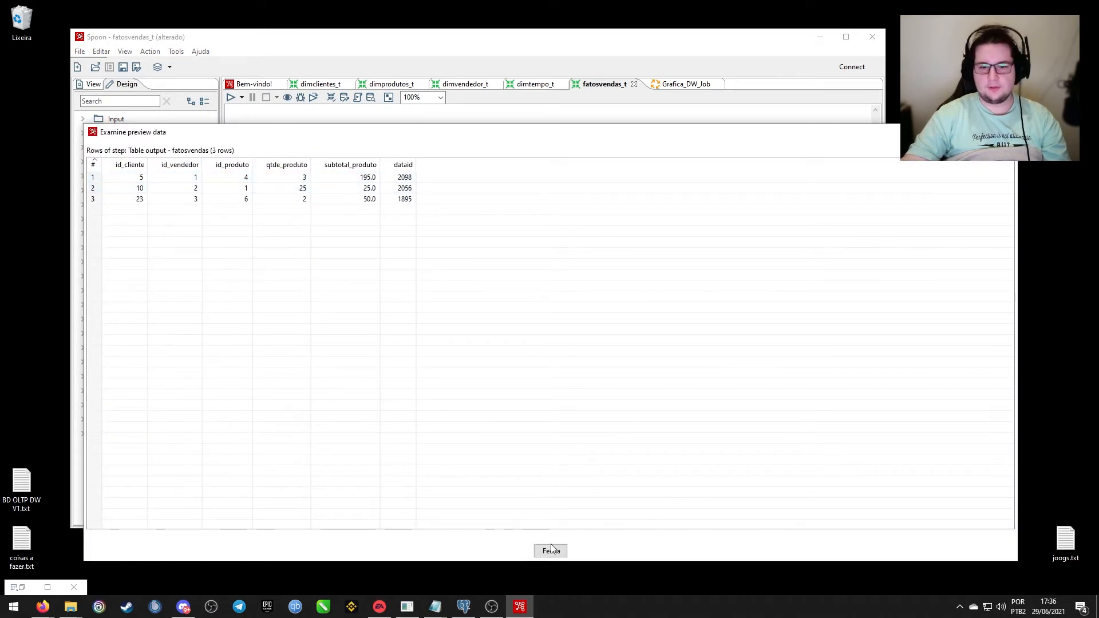
left_click(551, 550)
left_click(598, 351)
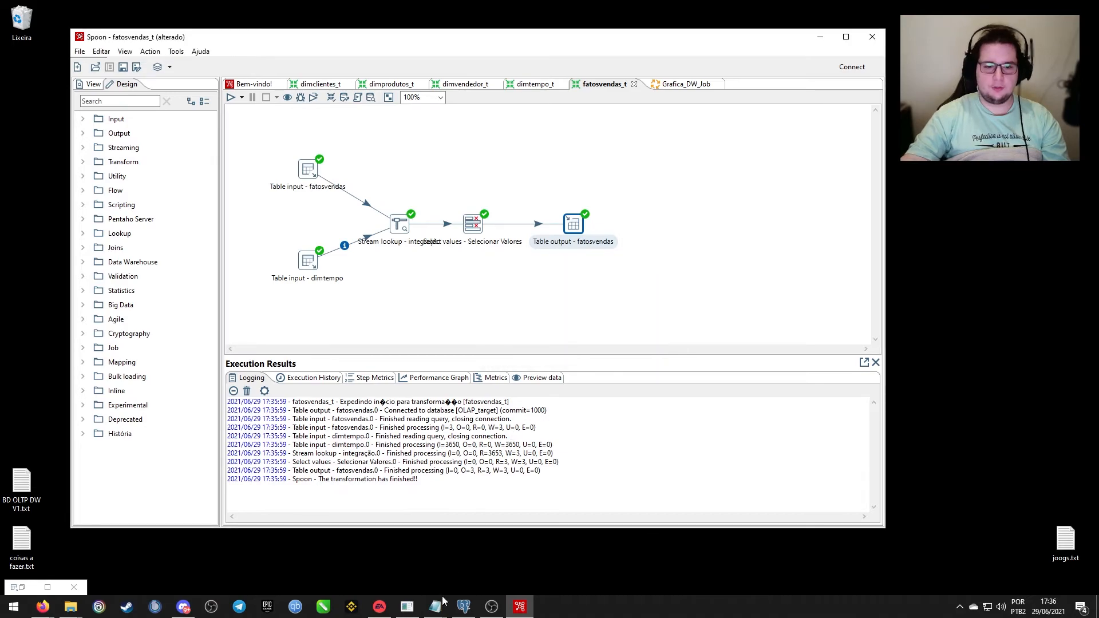
Switch to pgAdmin and run the query "select * from fatosvendas" on Grafica_DW.
left_click(463, 606)
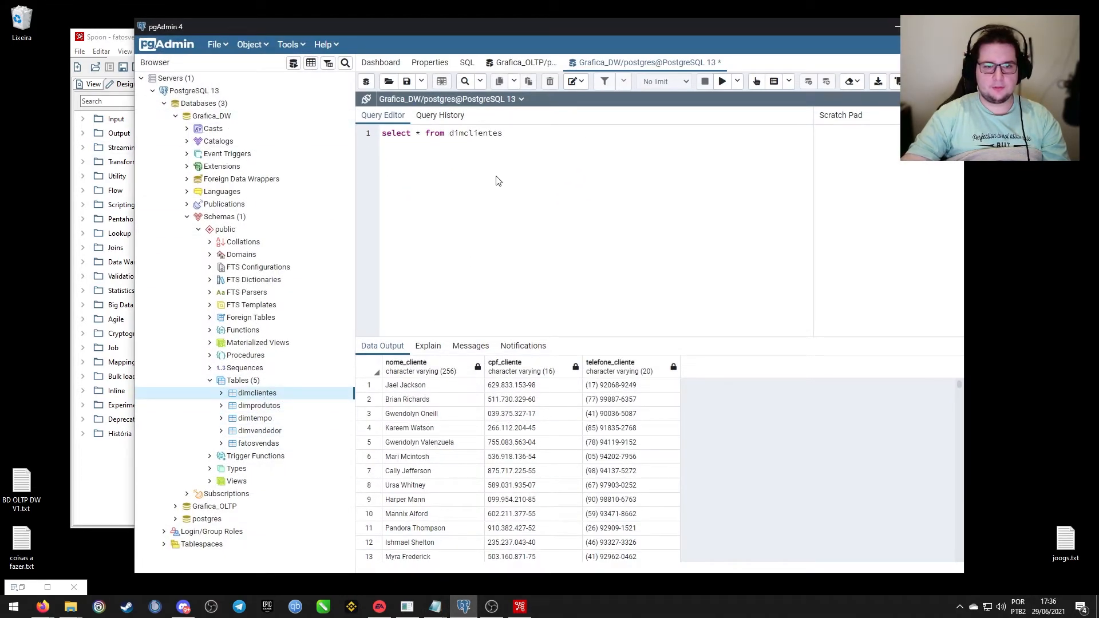
double_click(462, 133)
type("fatosvenda")
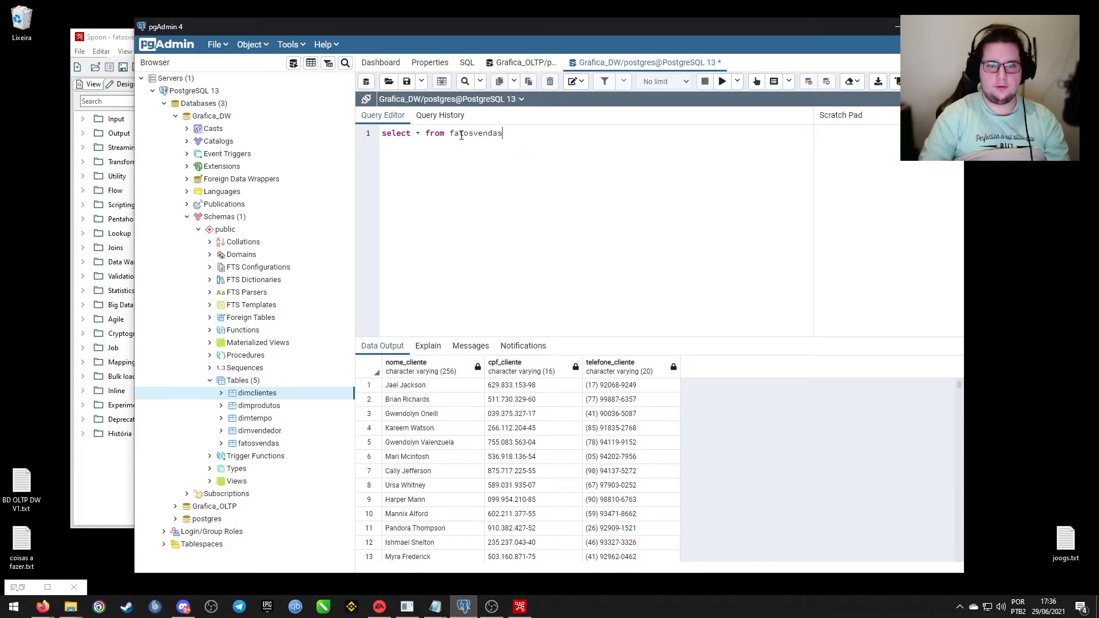
left_click(723, 81)
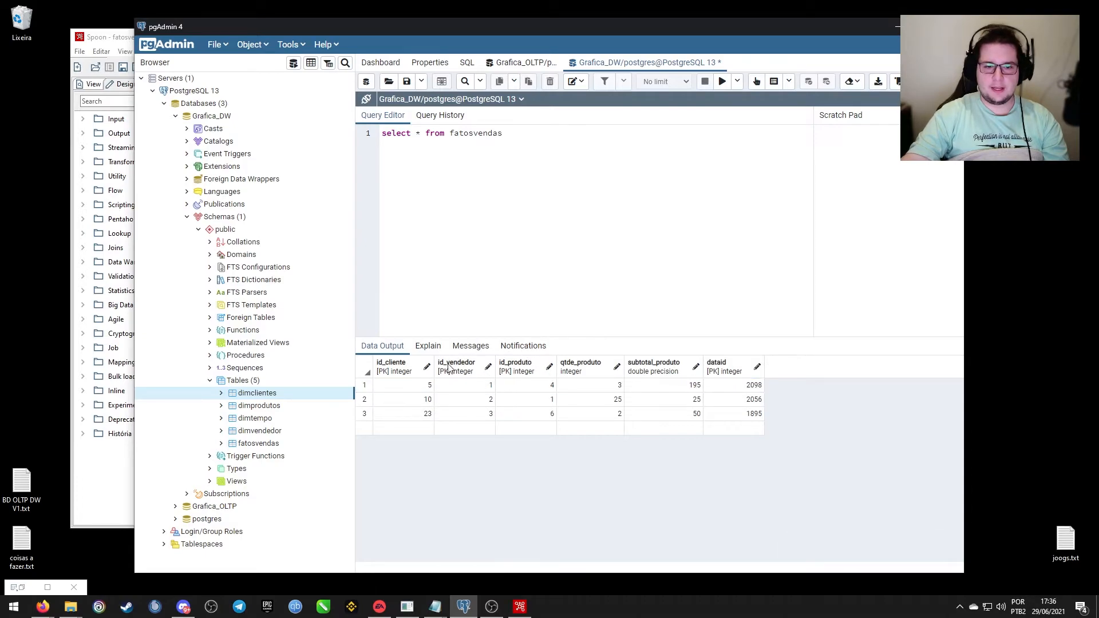
Return to Spoon, review the SQL and database field mapping of Table output - fatosvendas, and close its settings.
left_click(897, 26)
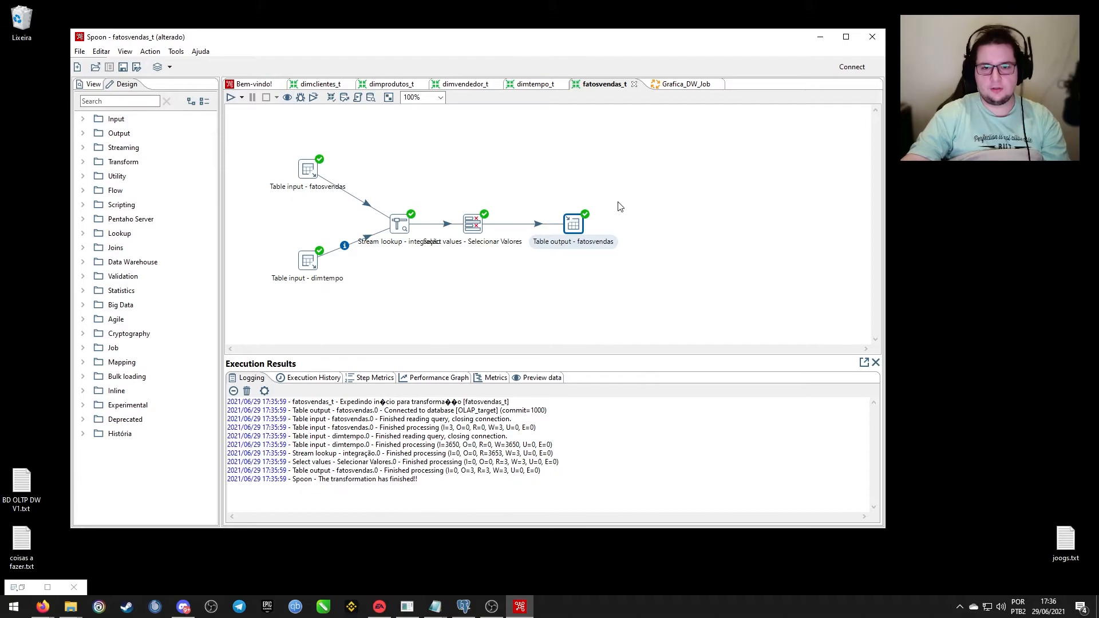
double_click(574, 225)
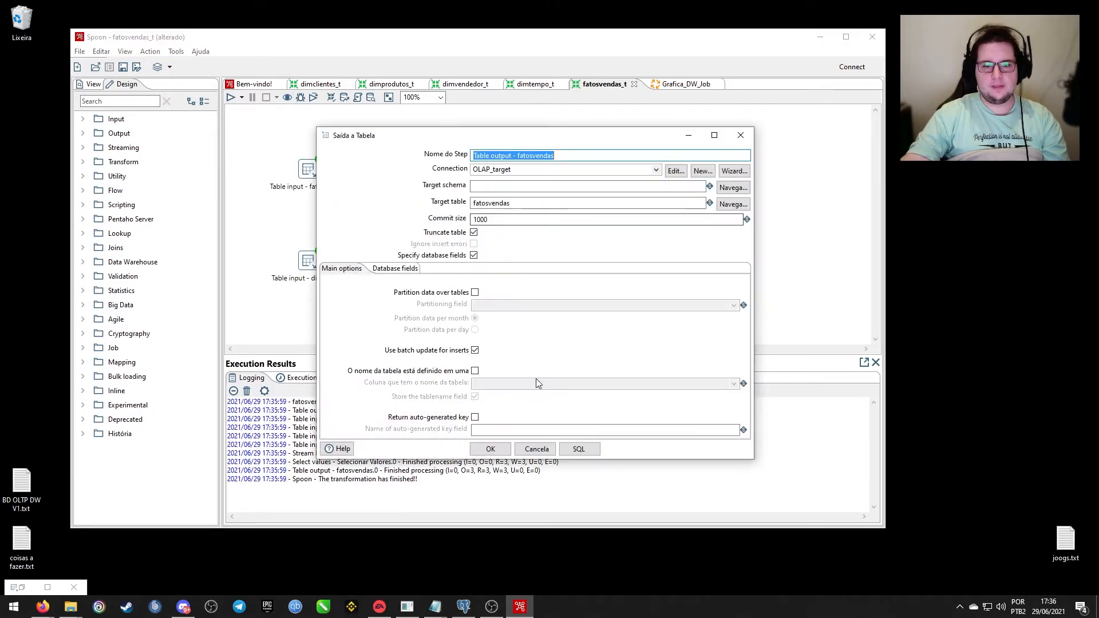
left_click(578, 449)
left_click(634, 344)
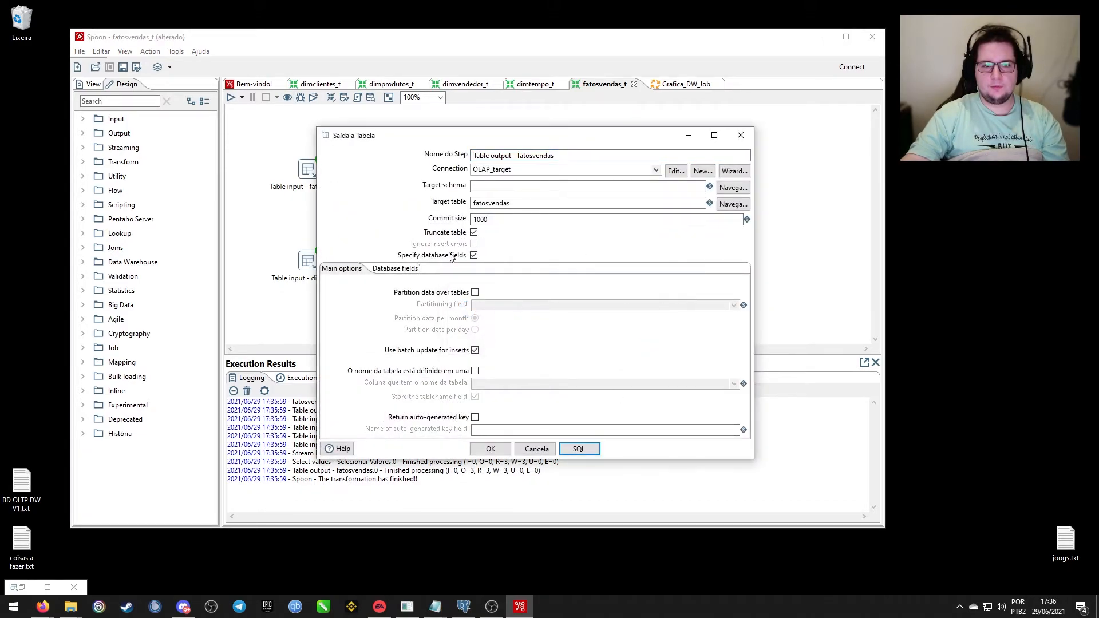
left_click(400, 269)
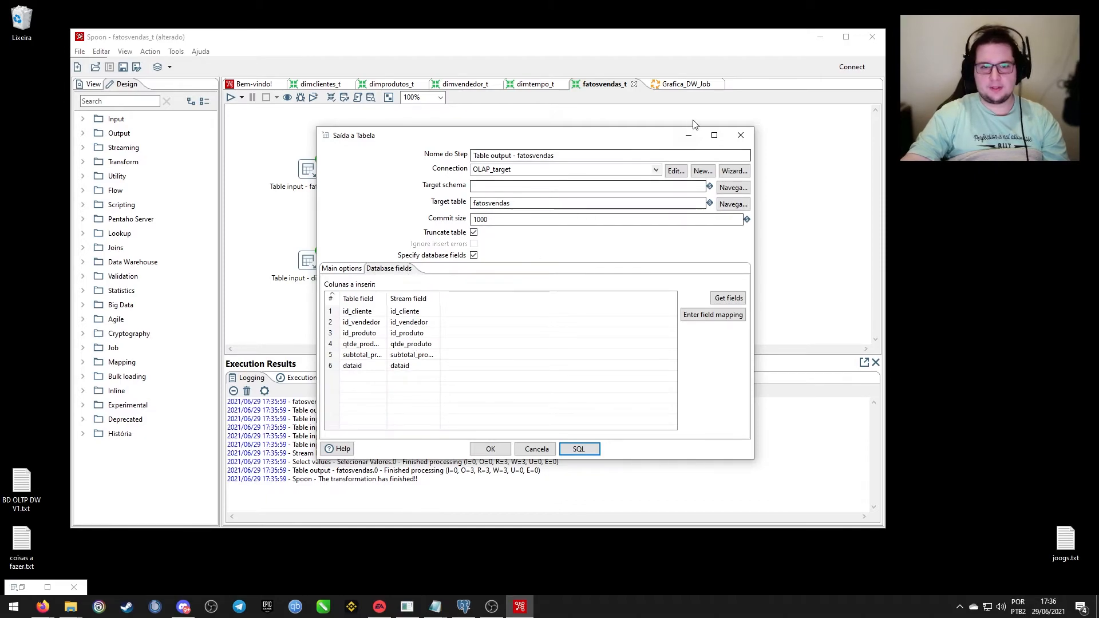
left_click(740, 135)
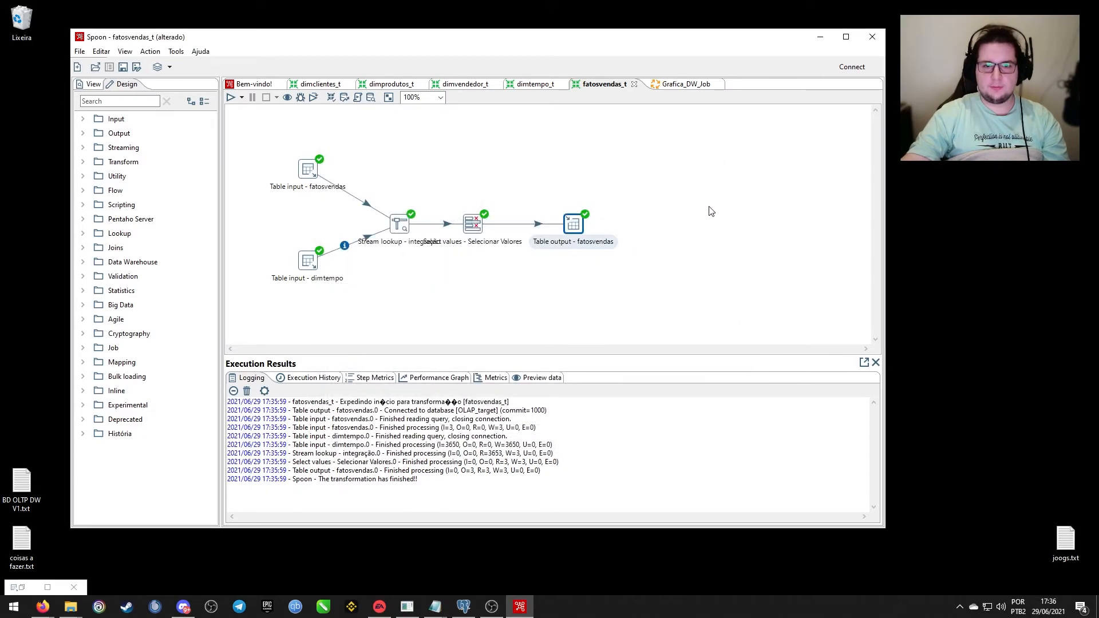
left_click(651, 288)
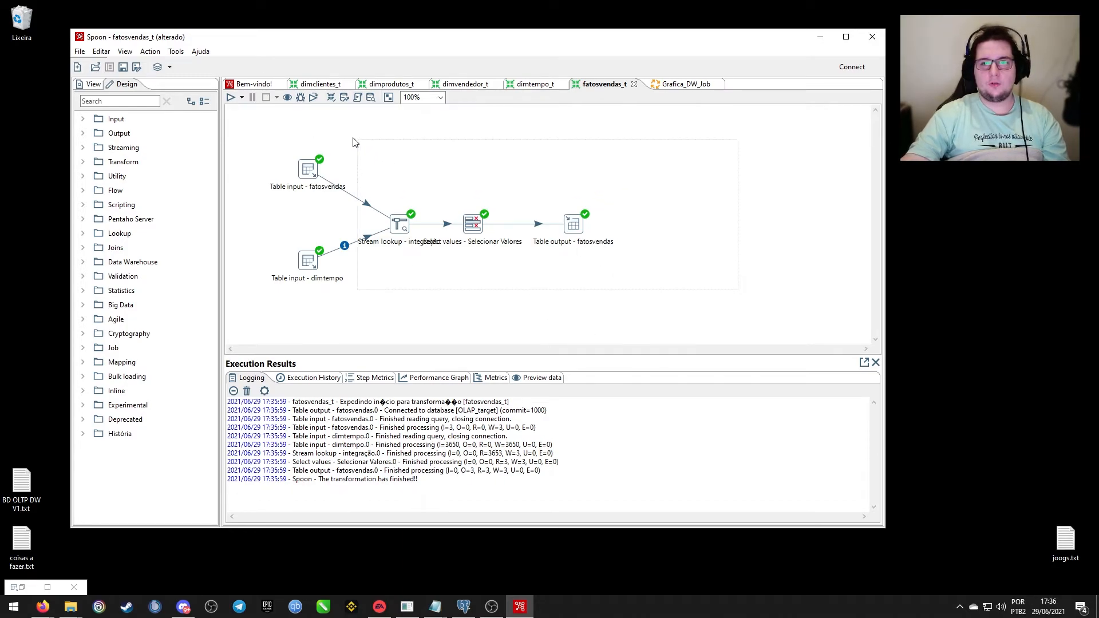
left_click_drag(240, 130, 239, 129)
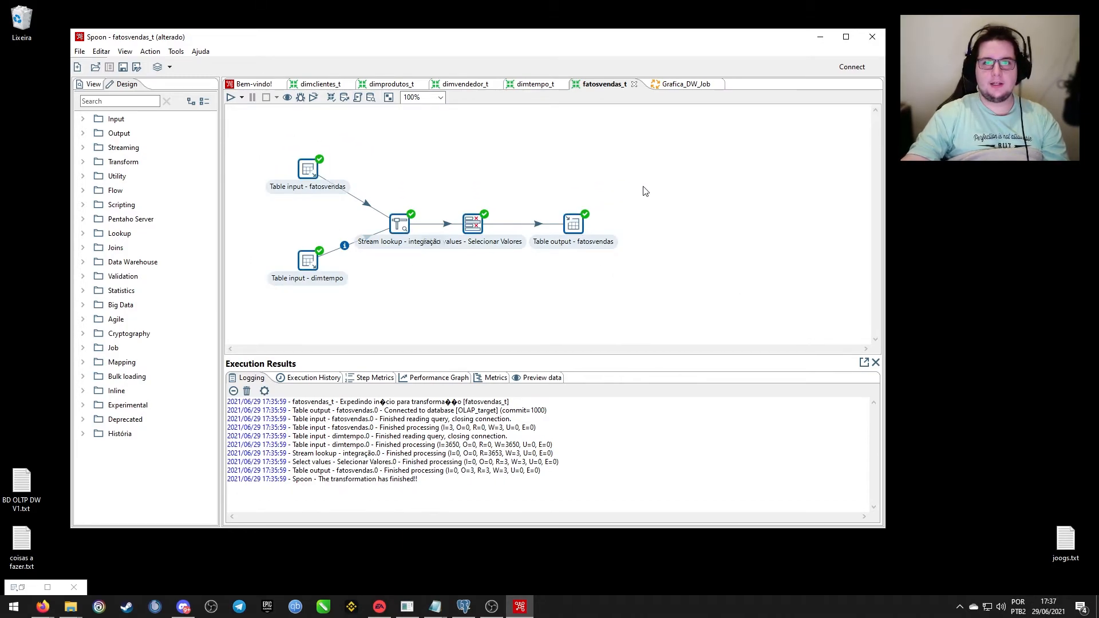
left_click(575, 156)
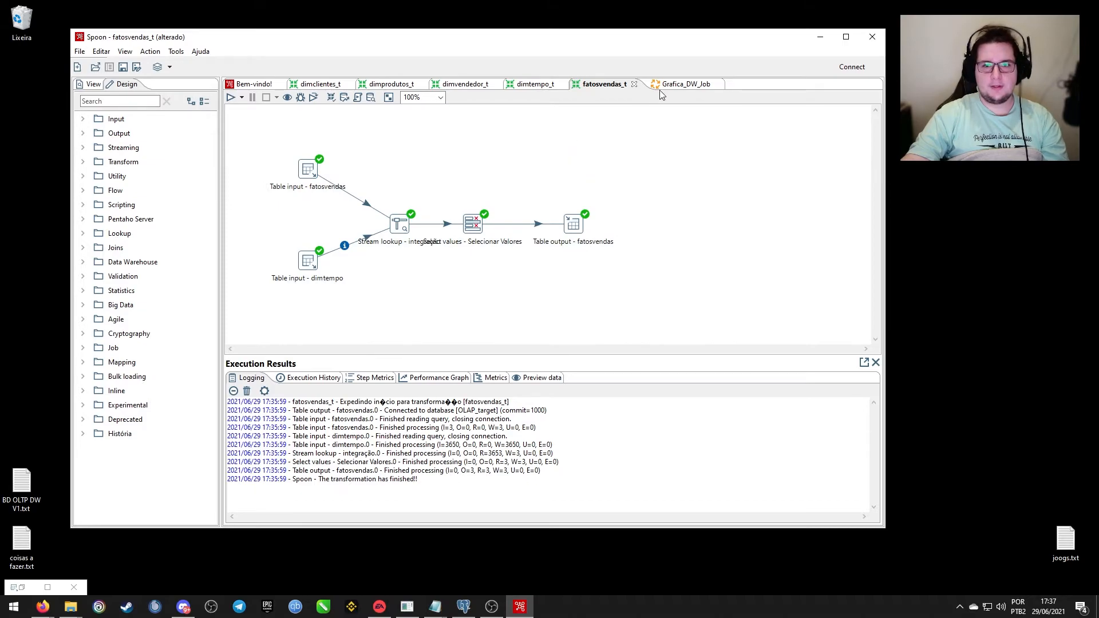
Open Grafica_DW_Job and look at its connections and other job objects before returning to the design entries.
left_click(679, 86)
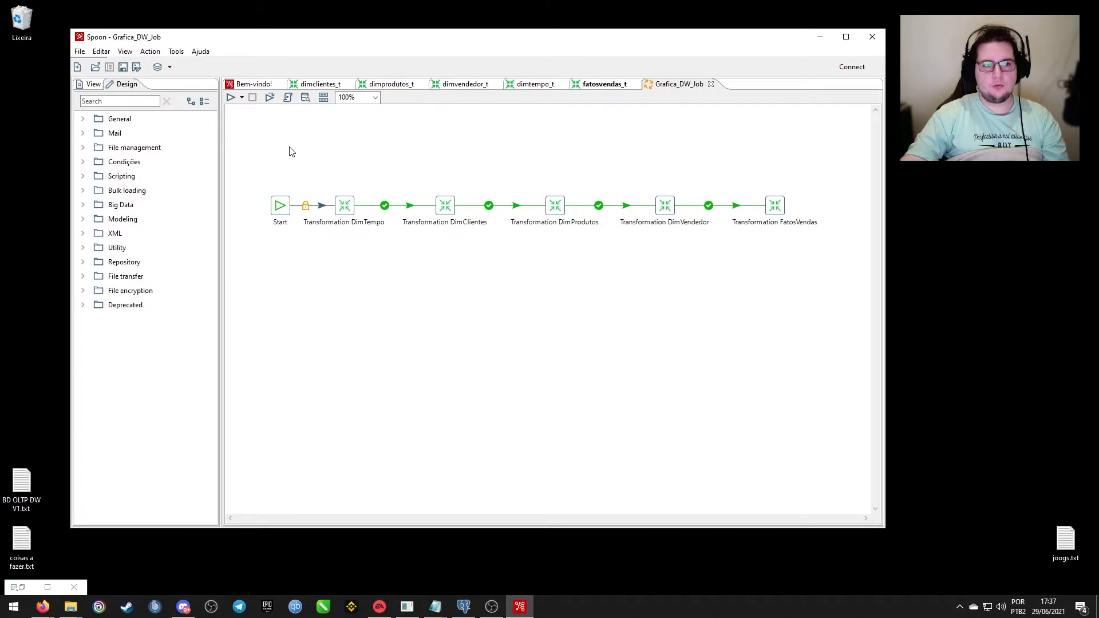
left_click(94, 84)
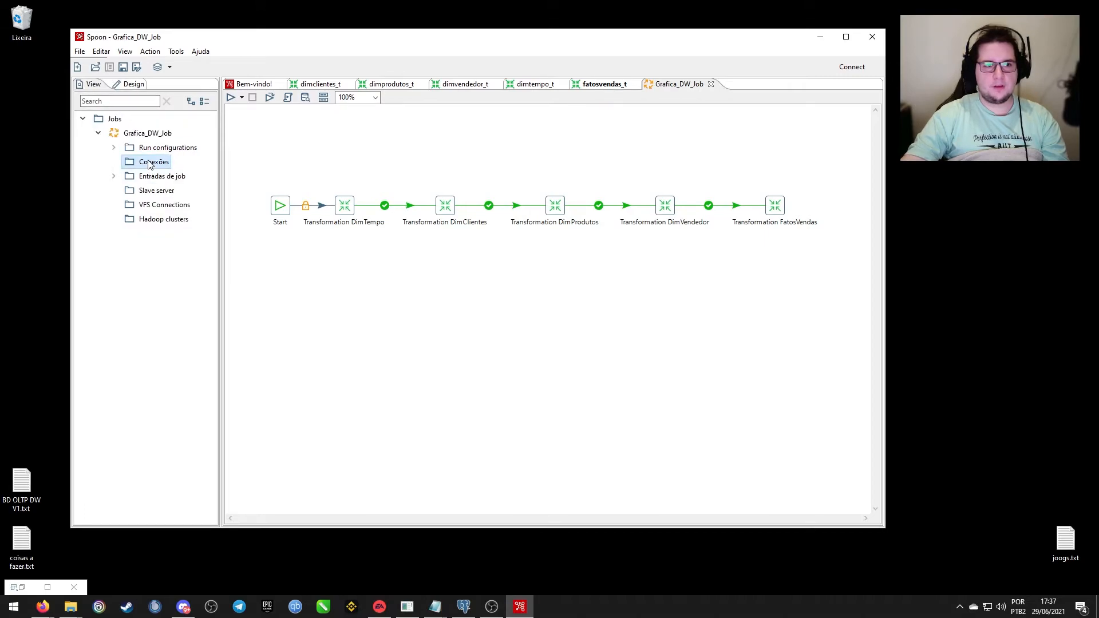
left_click(119, 87)
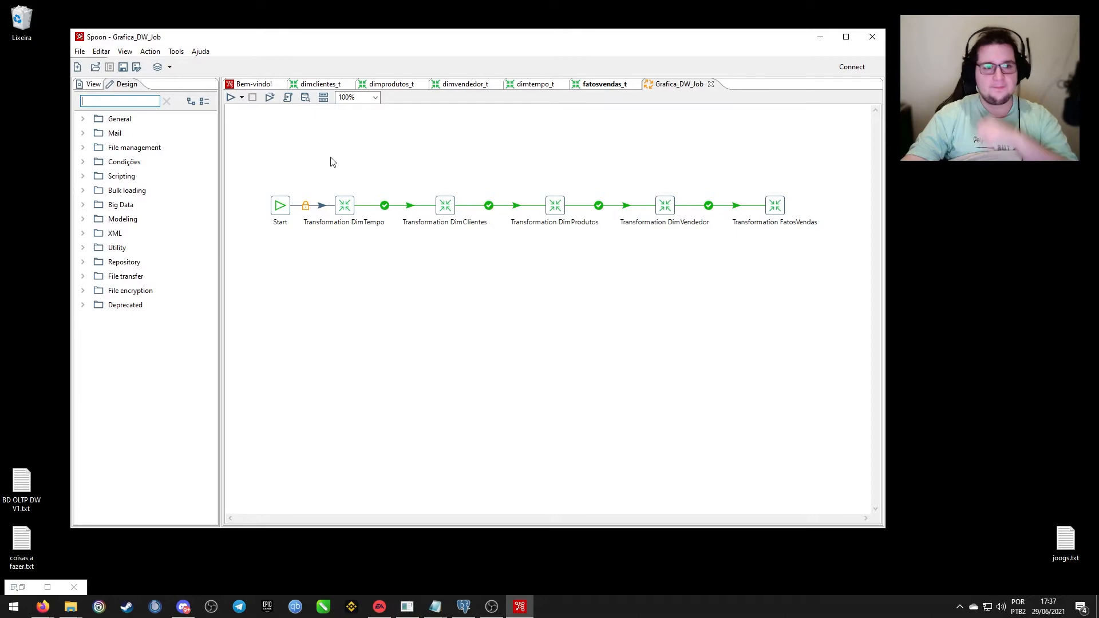
Show the General job entries and review the settings of the Start entry, keeping No Scheduling.
left_click(82, 118)
left_click_drag(130, 138, 285, 211)
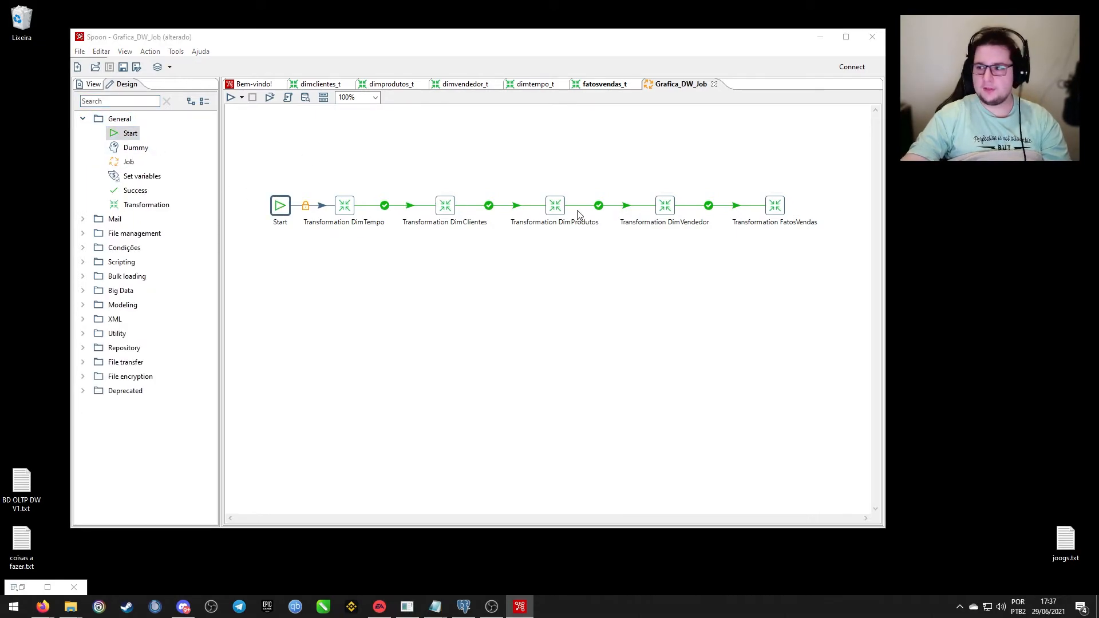
left_click_drag(1098, 201, 487, 215)
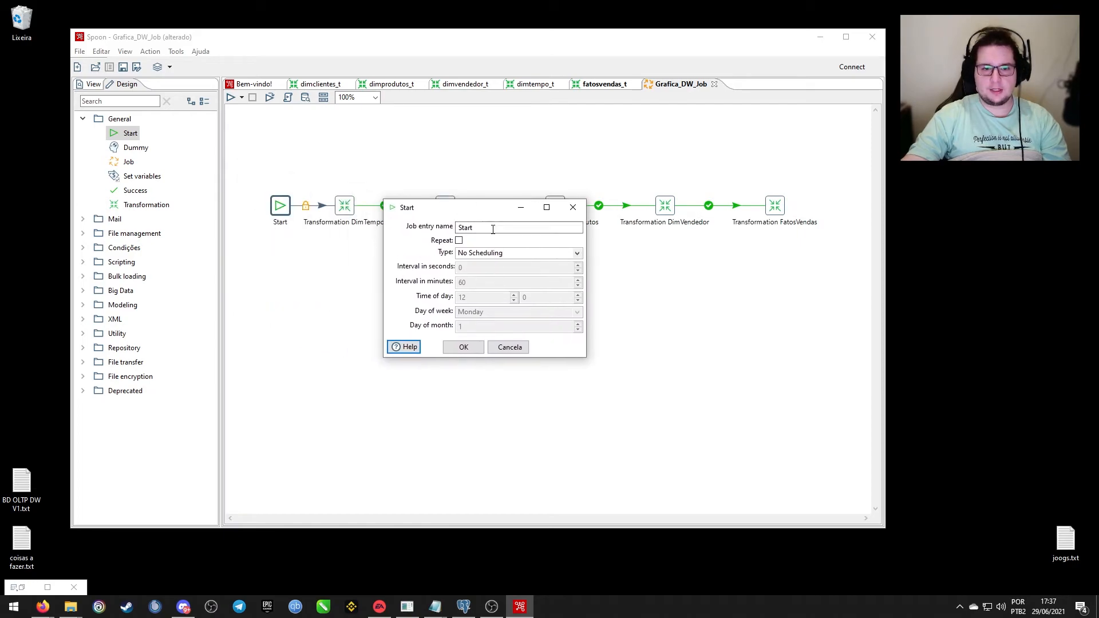
left_click(463, 347)
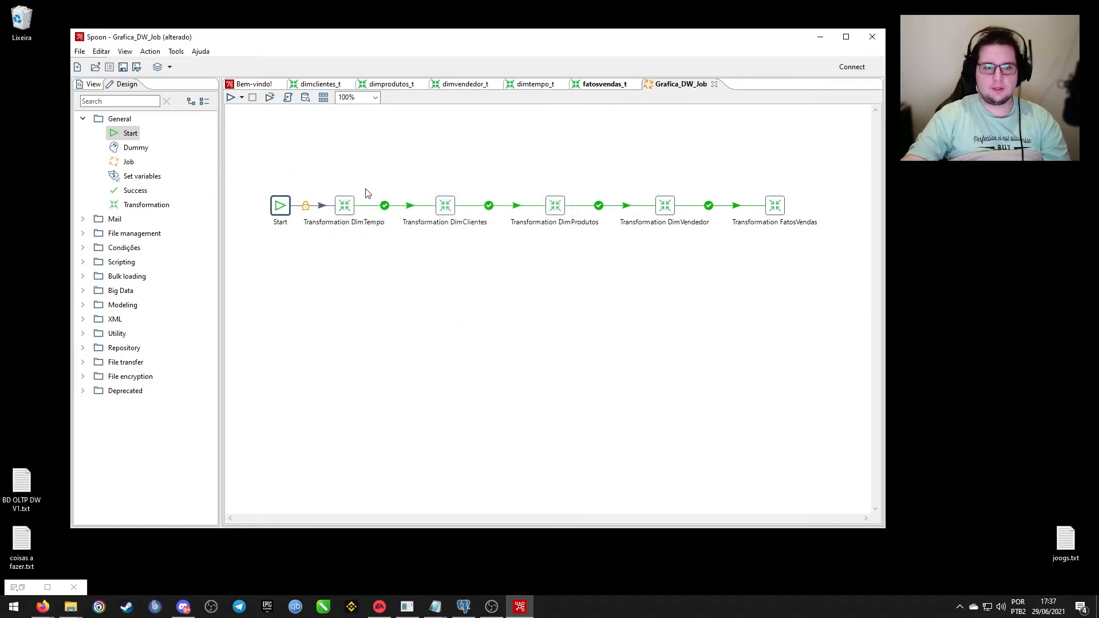
Try out a new Transformation entry below Transformation DimTempo, viewing its settings and file selection, and delete the entry.
left_click_drag(141, 205, 345, 260)
double_click(346, 266)
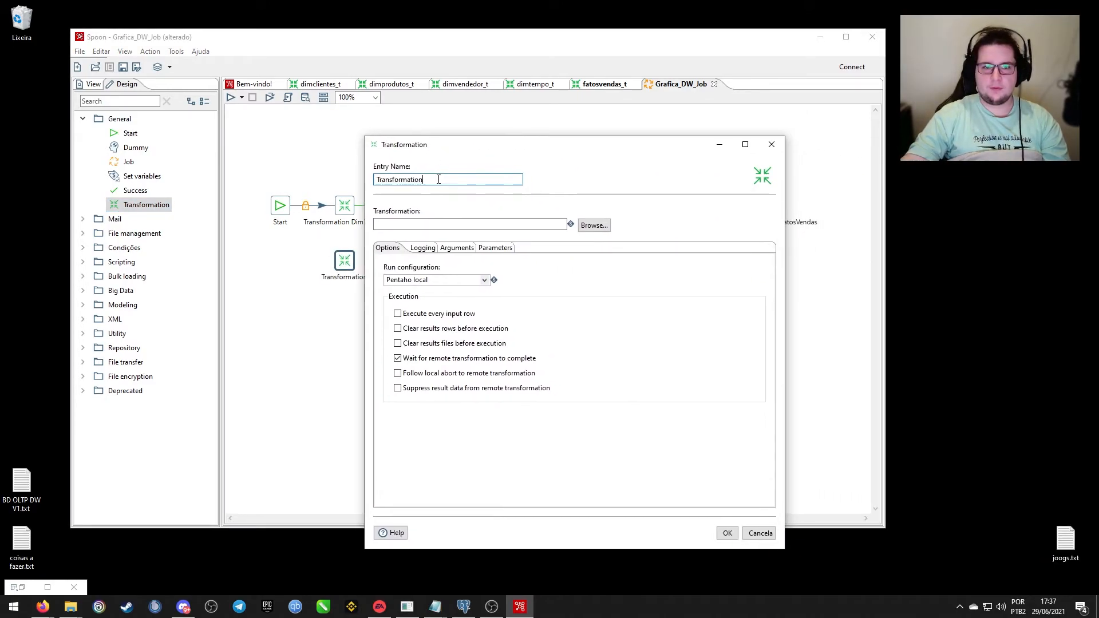
left_click_drag(457, 150, 532, 165)
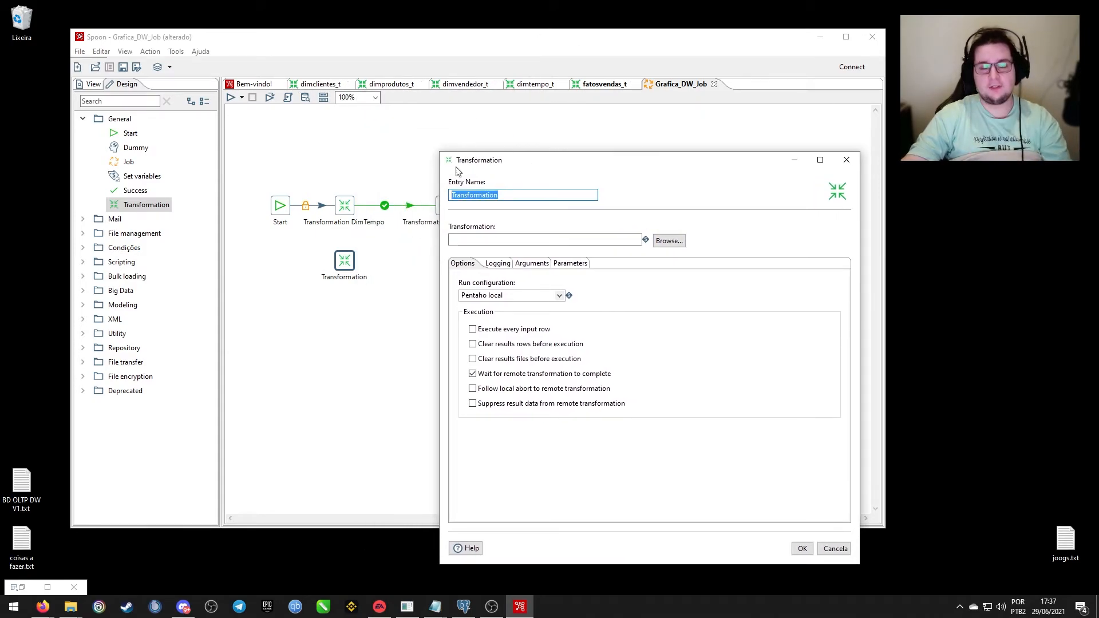
left_click_drag(522, 166, 435, 118)
left_click(580, 189)
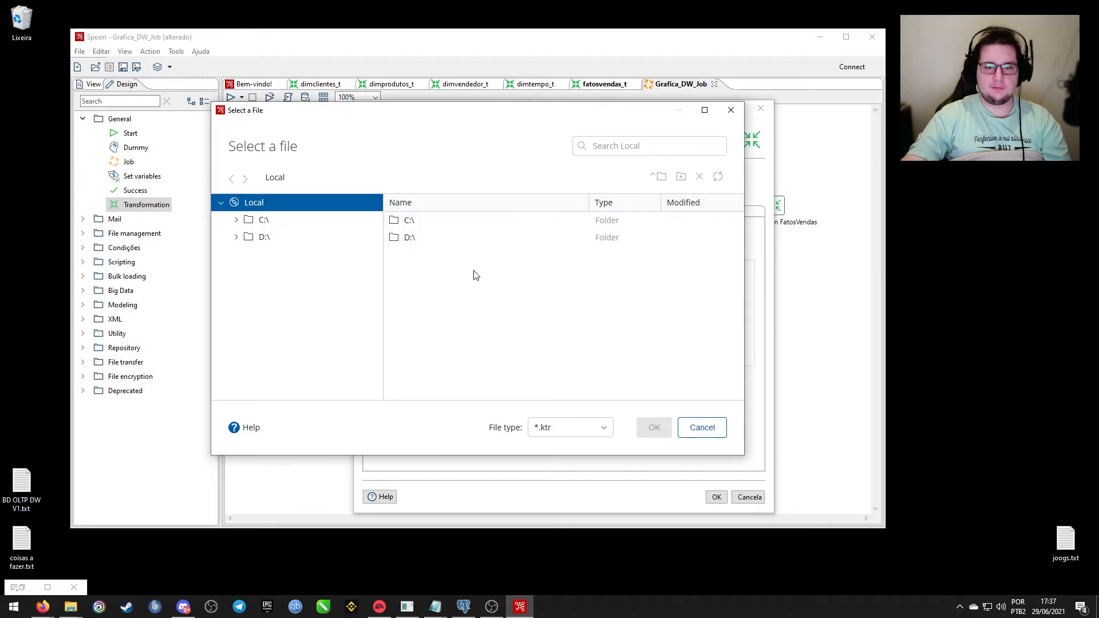
left_click(731, 110)
key("Escape")
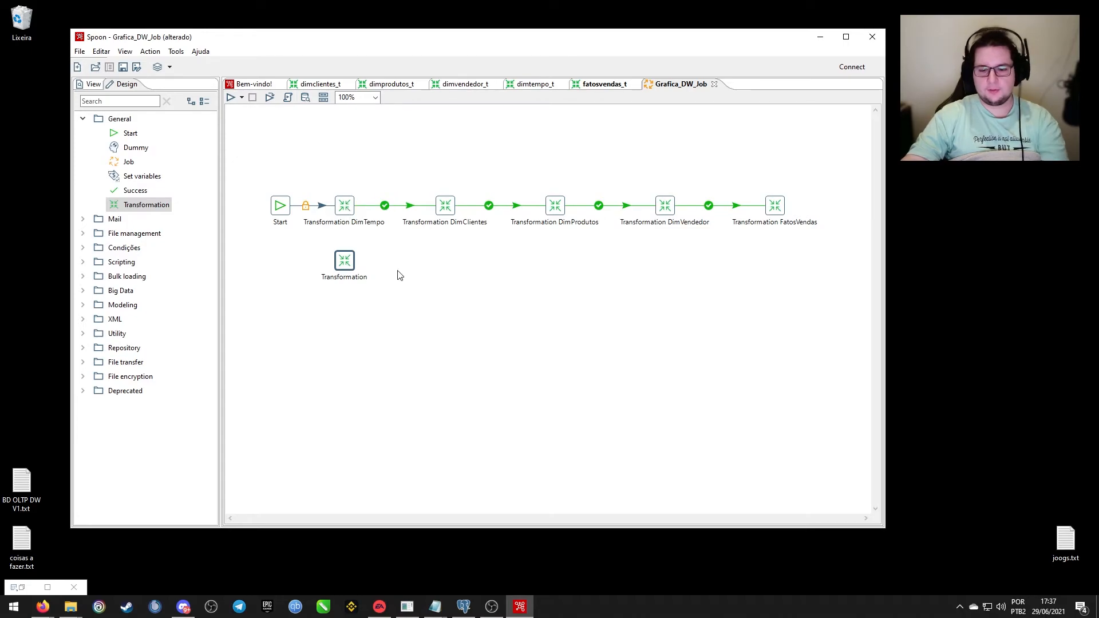
key("Delete")
Review the settings of the DimTempo, DimClientes, DimProdutos, DimVendedor and FatosVendas transformation entries, closing each without changes.
double_click(344, 205)
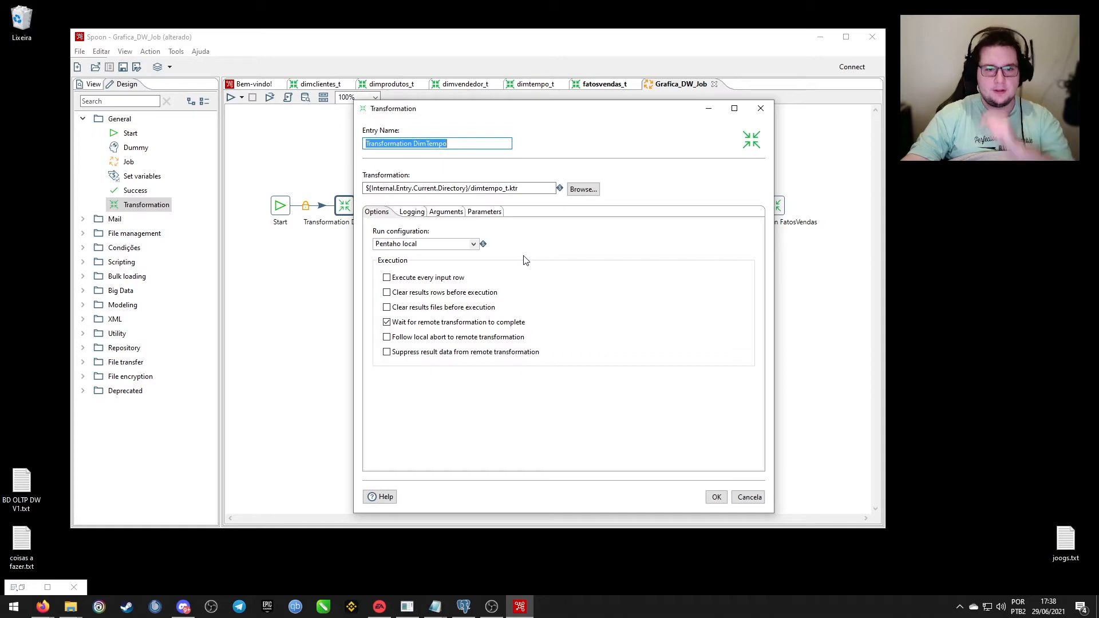
left_click(746, 498)
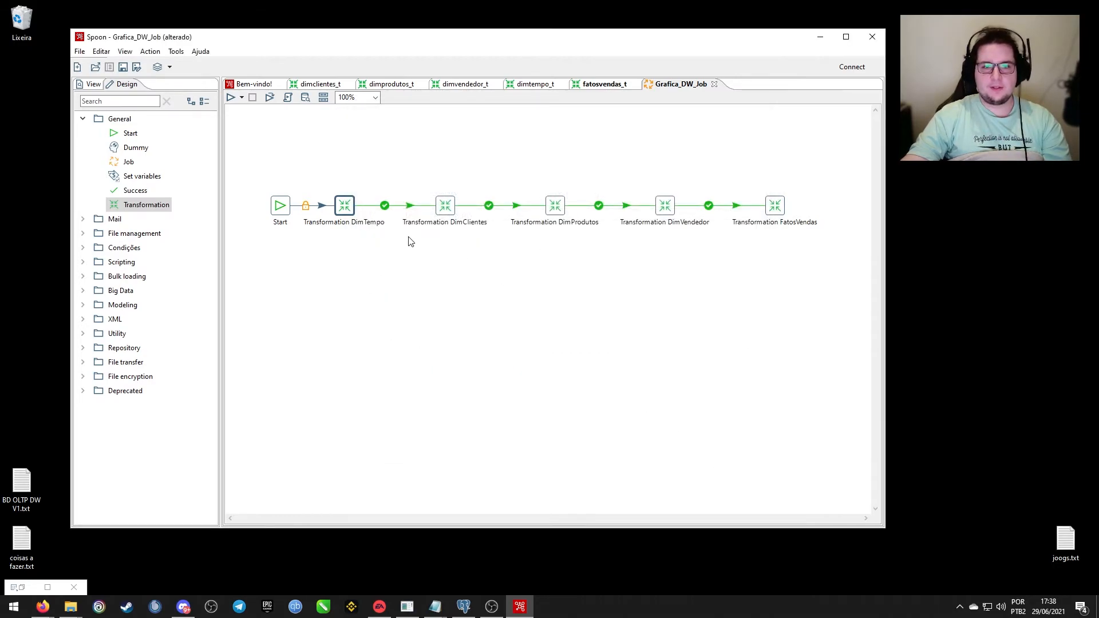
double_click(449, 203)
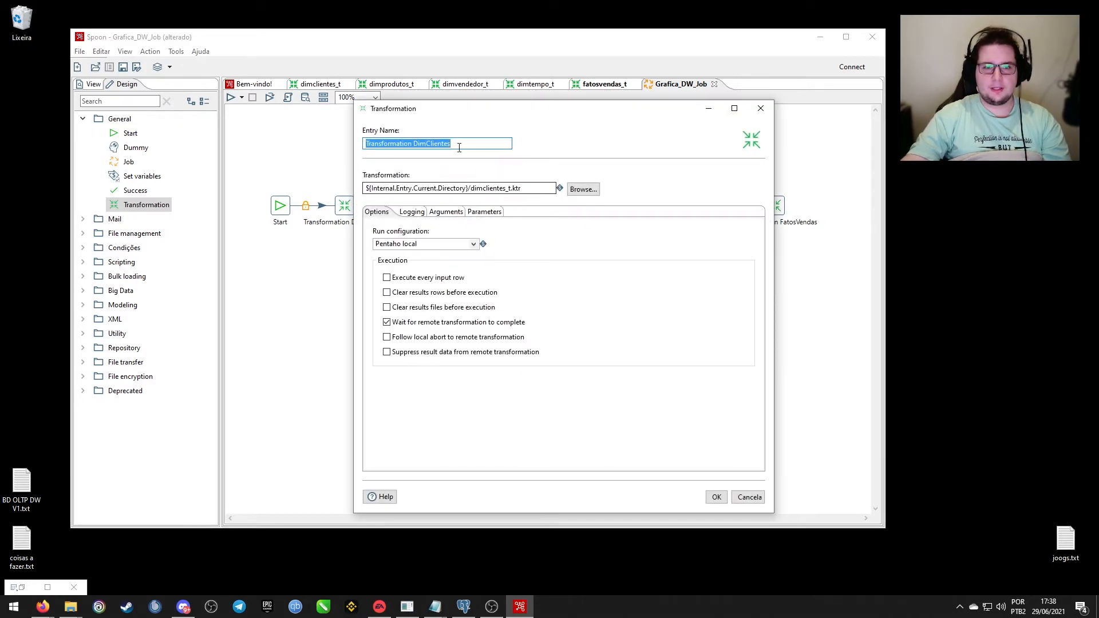
key("Escape")
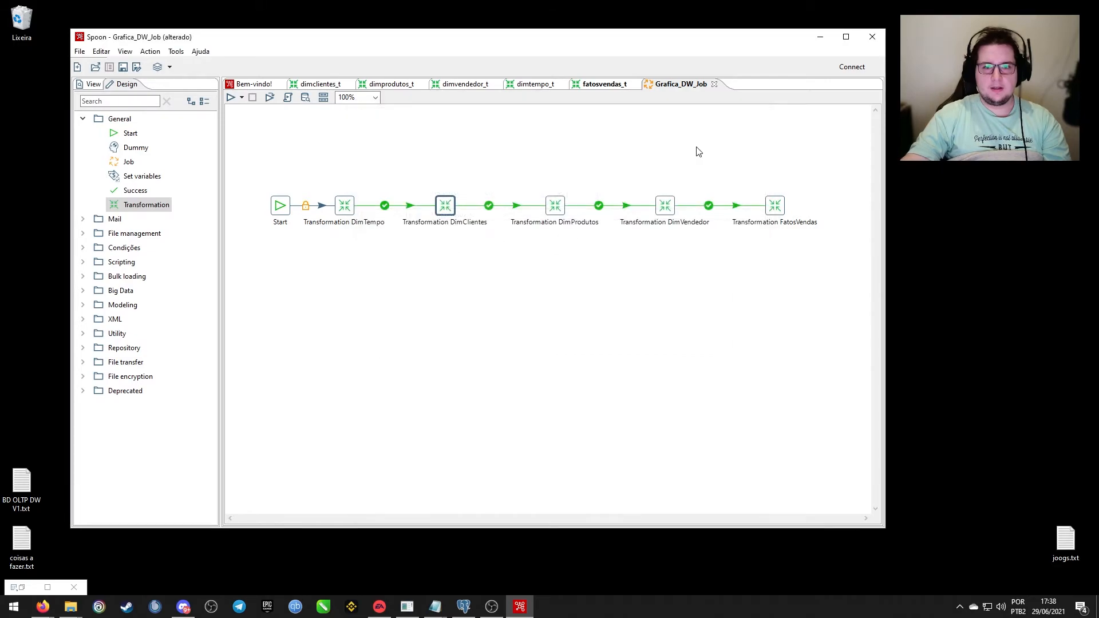
double_click(563, 204)
key("Escape")
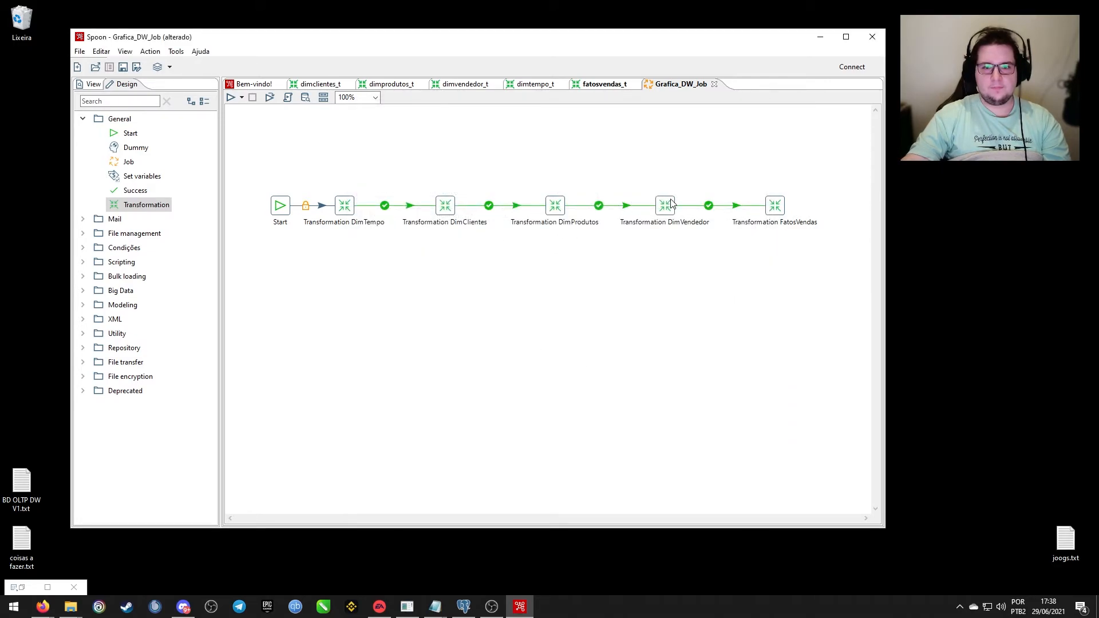
double_click(671, 204)
left_click(762, 112)
left_click(769, 203)
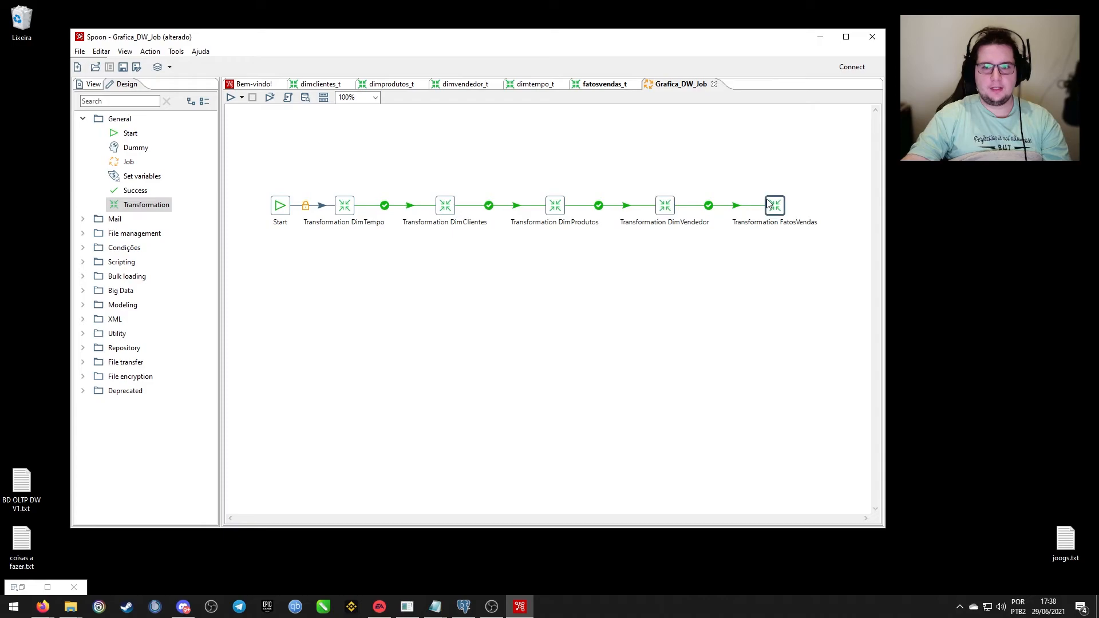
double_click(769, 203)
left_click(760, 108)
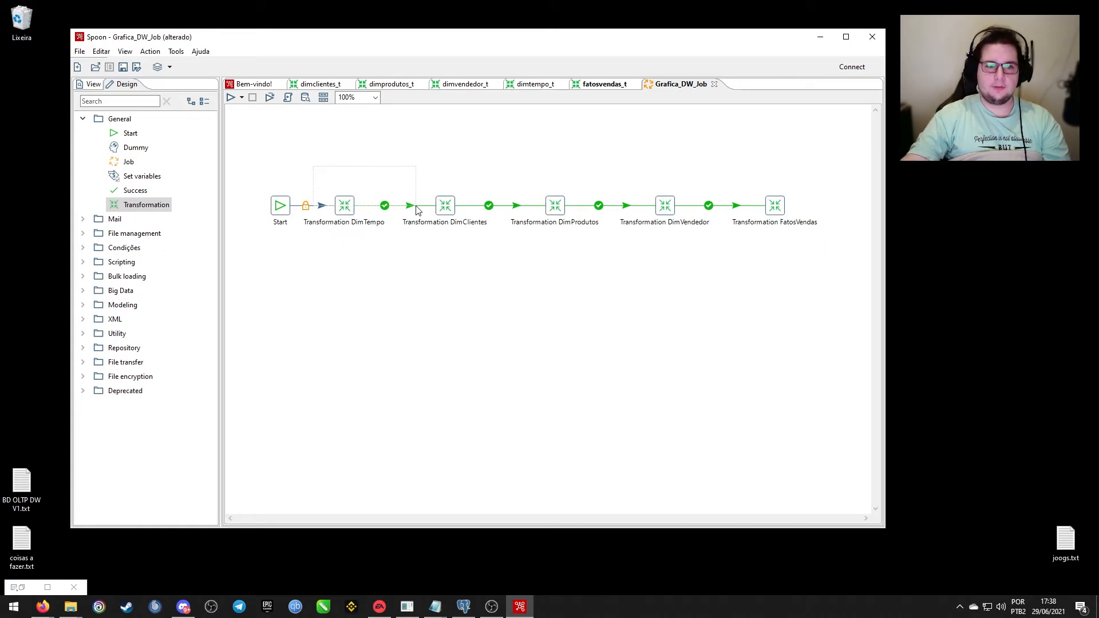
left_click_drag(496, 248, 717, 259)
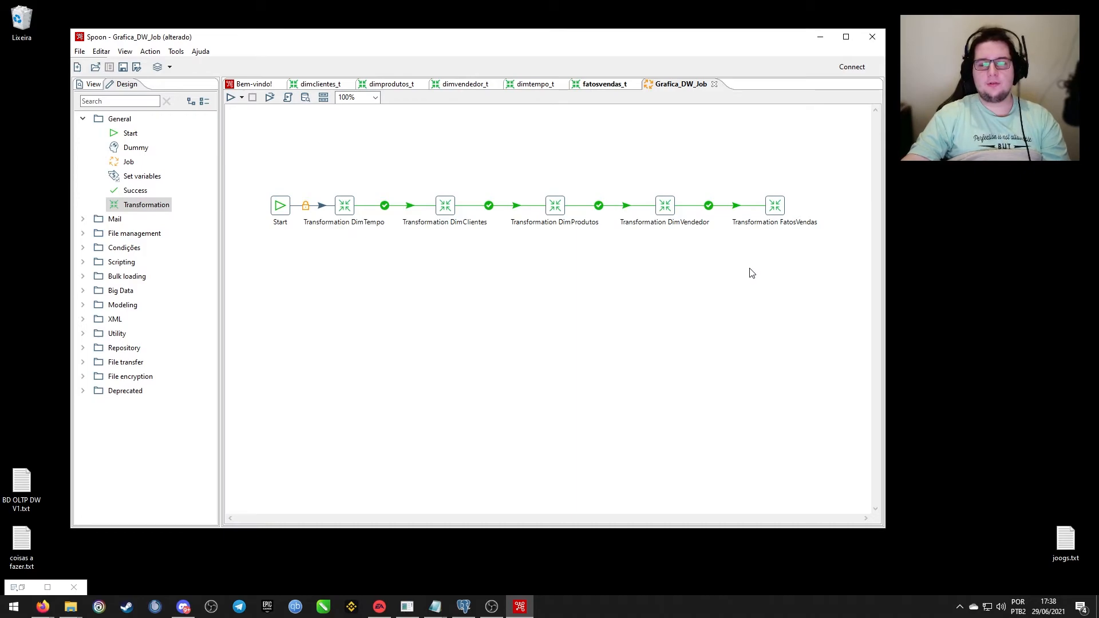
left_click_drag(707, 154, 838, 276)
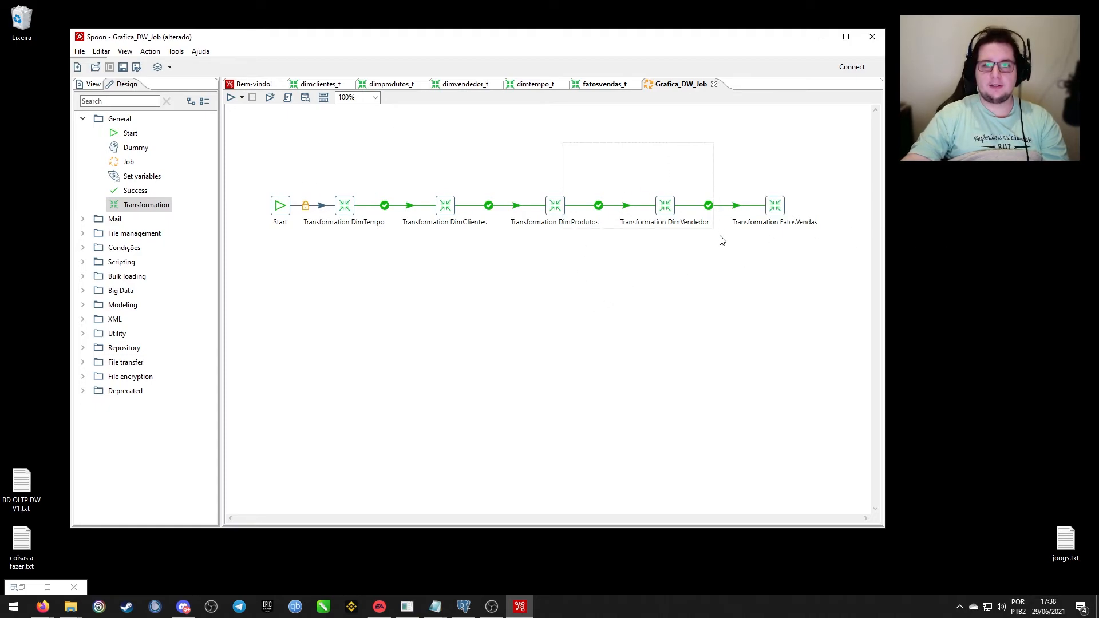
left_click_drag(730, 270, 720, 258)
left_click(686, 216)
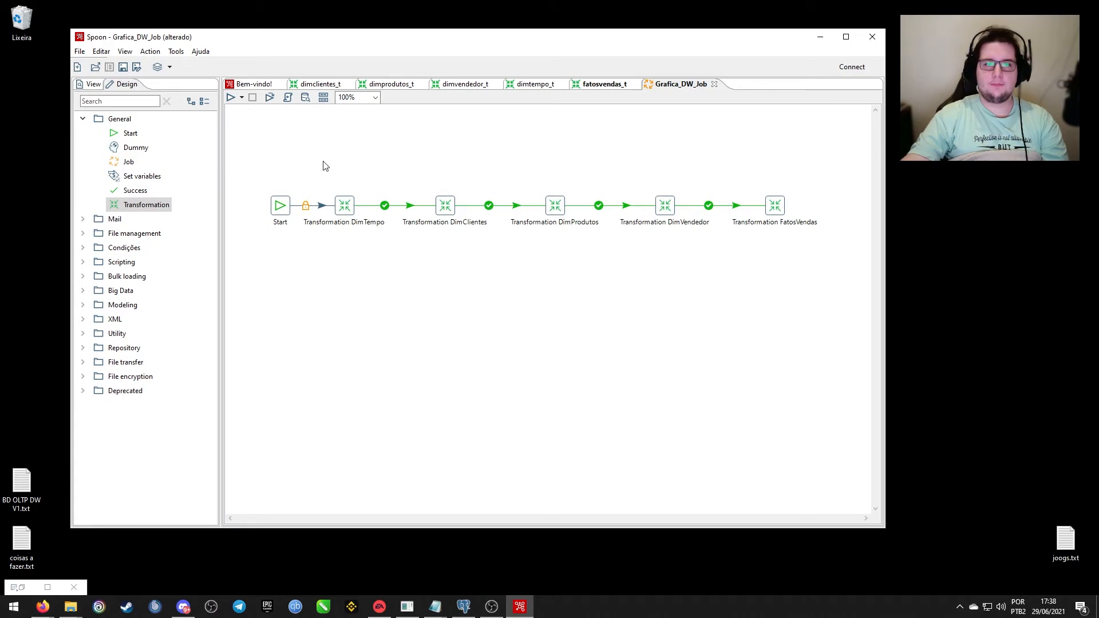
left_click_drag(410, 269, 410, 273)
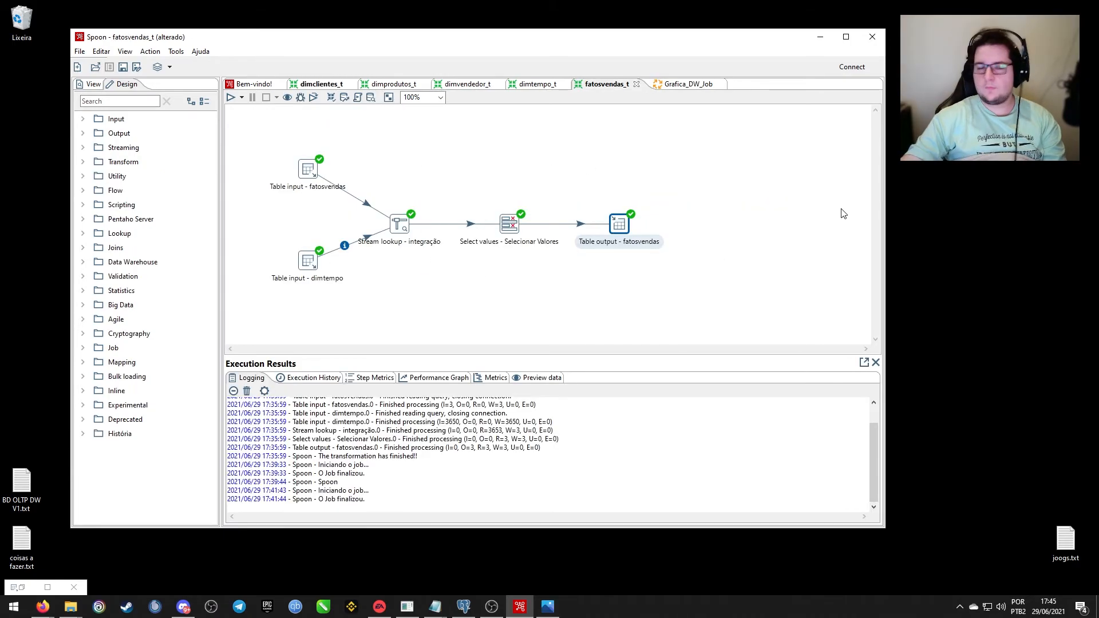
Return to Grafica_DW_Job and examine its chain of entries and execution log.
left_click(690, 86)
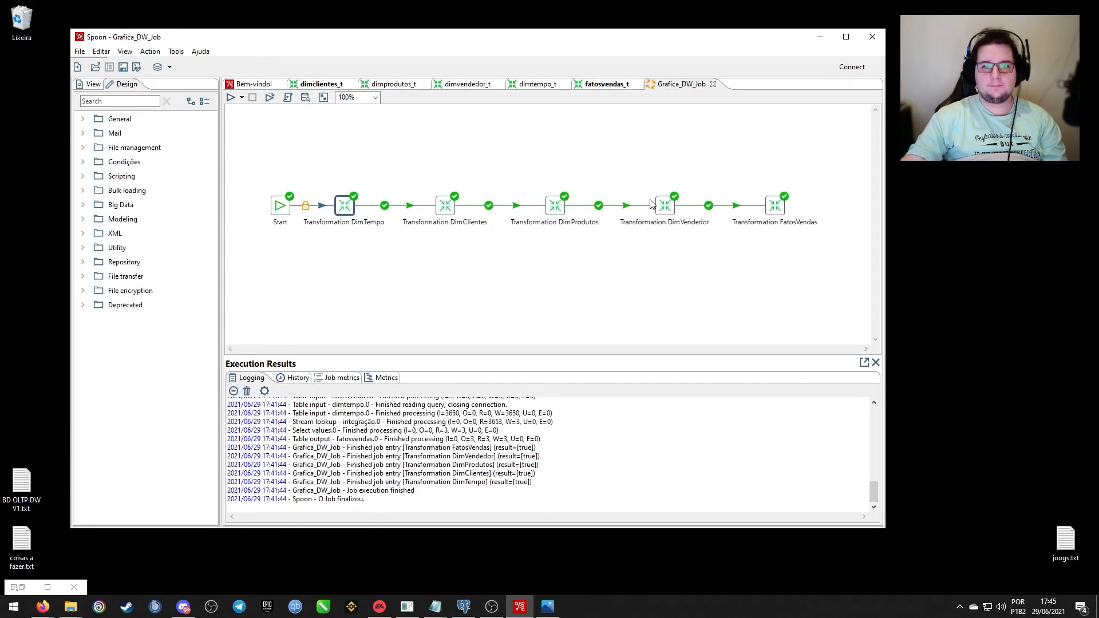
left_click(556, 130)
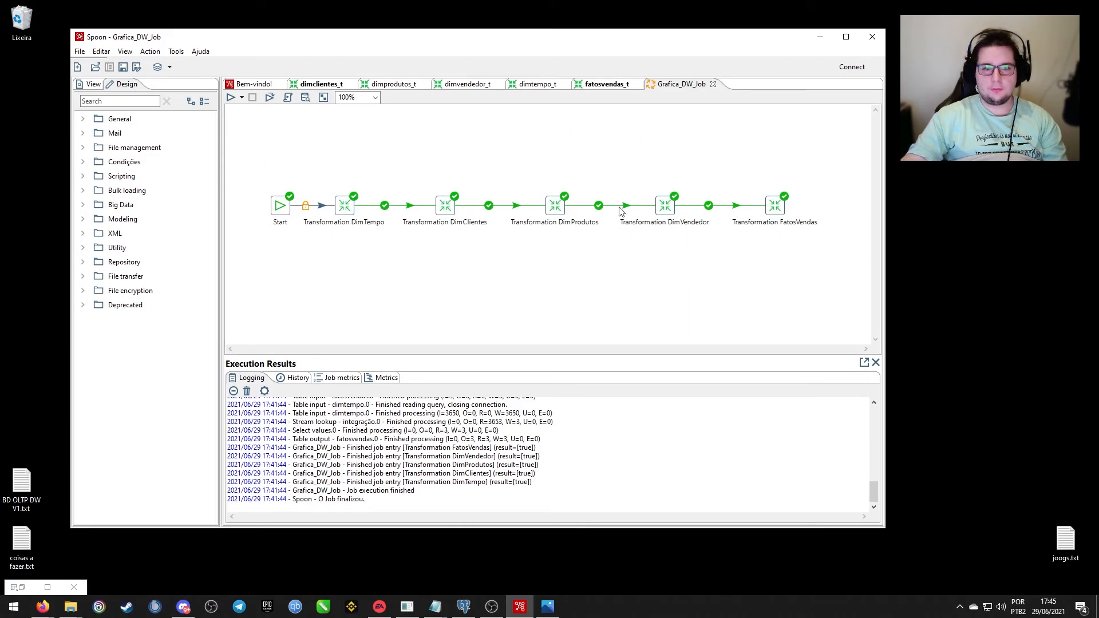
left_click_drag(832, 280, 253, 138)
left_click(253, 139)
Switch to pgAdmin and refresh the list of tables in the public schema of Grafica_DW.
left_click(464, 606)
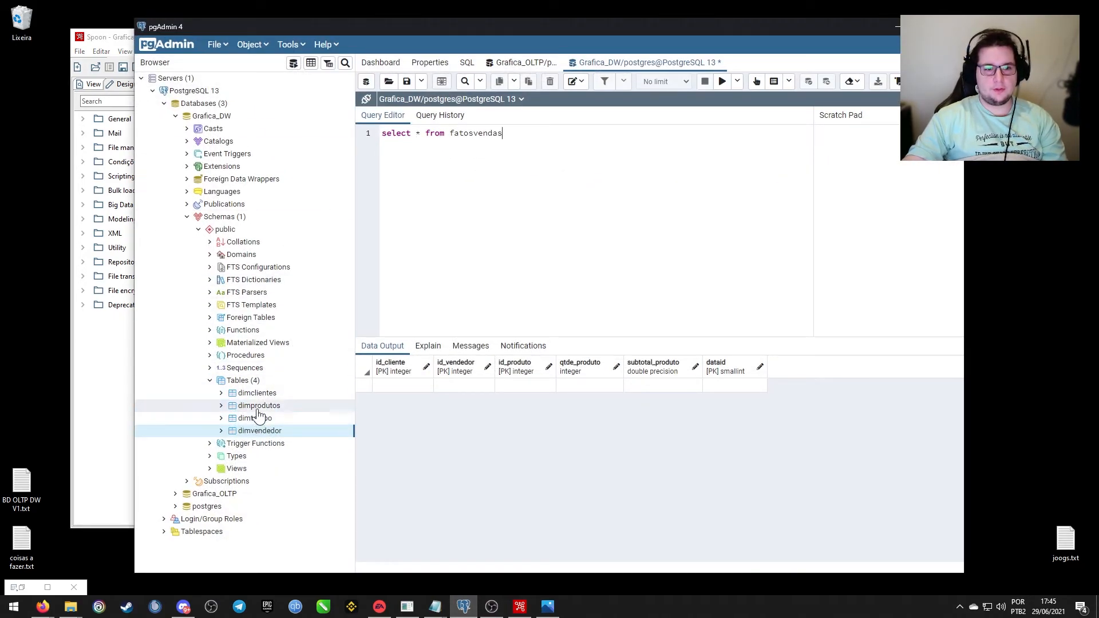
left_click(248, 393)
right_click(250, 382)
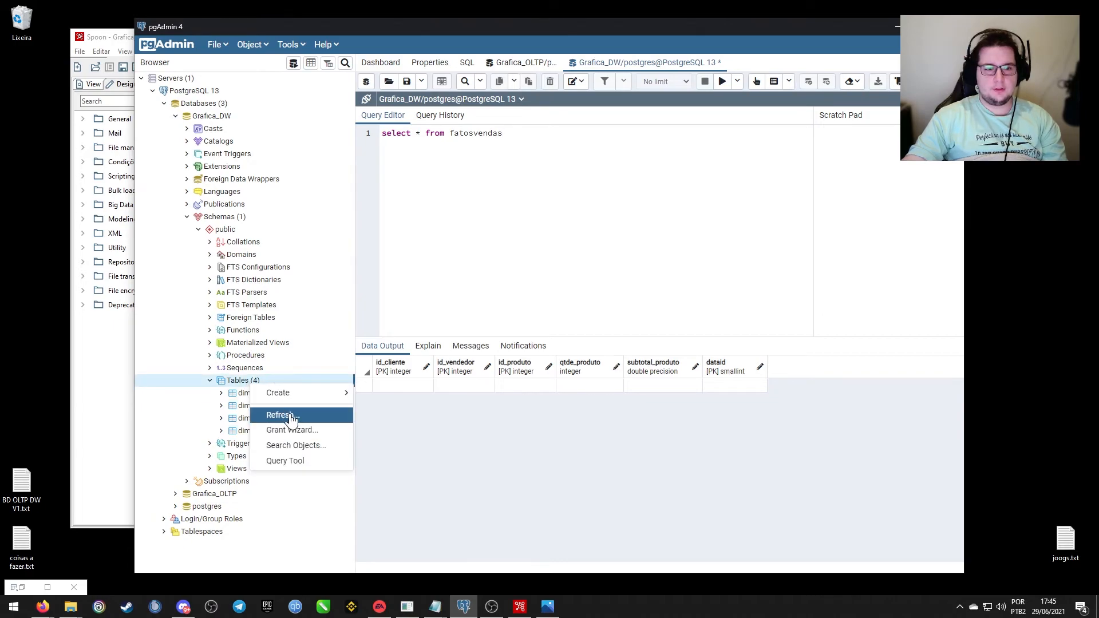
left_click(277, 416)
Truncate the dimclientes table in the public schema of Grafica_DW and confirm.
left_click(265, 395)
right_click(263, 393)
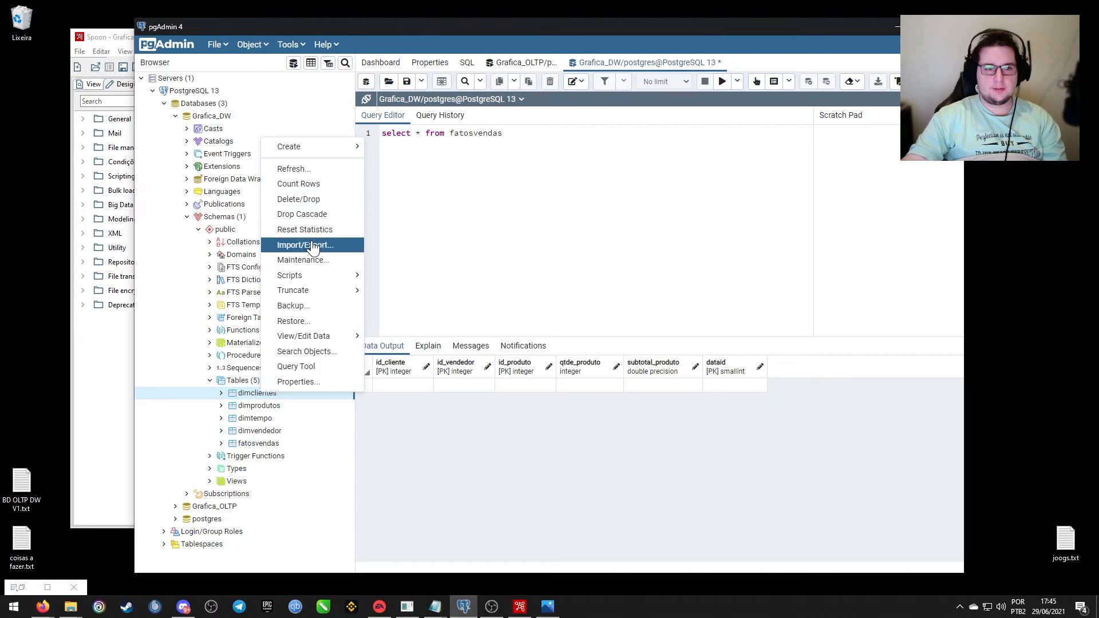
mouse_move(309, 292)
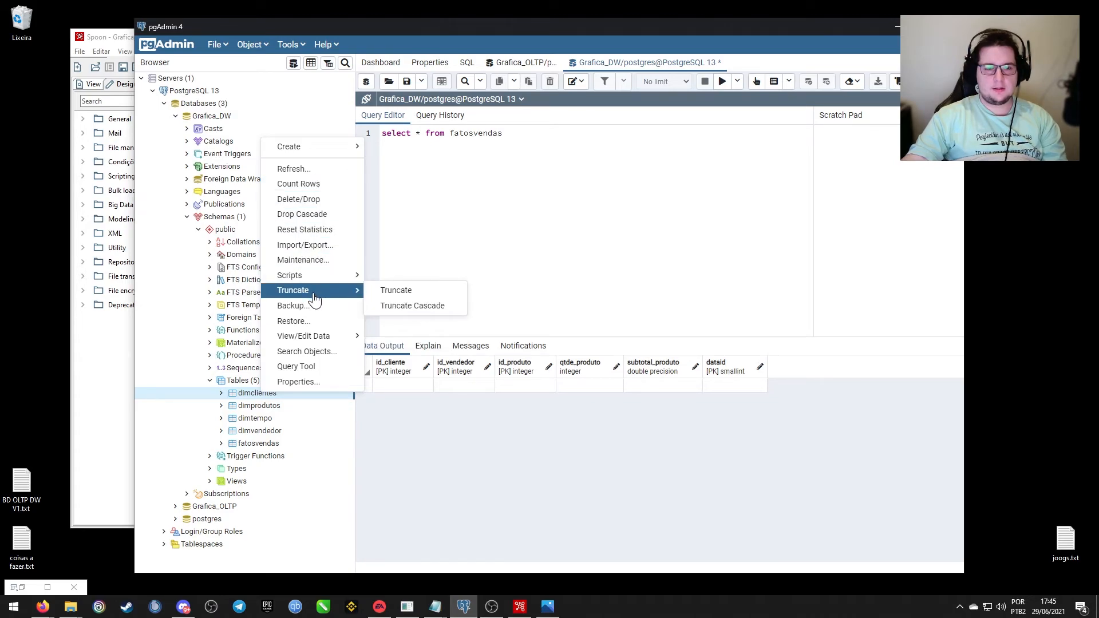
left_click(396, 291)
key("Return")
Truncate the dimprodutos table in the public schema and confirm.
left_click(257, 406)
right_click(261, 405)
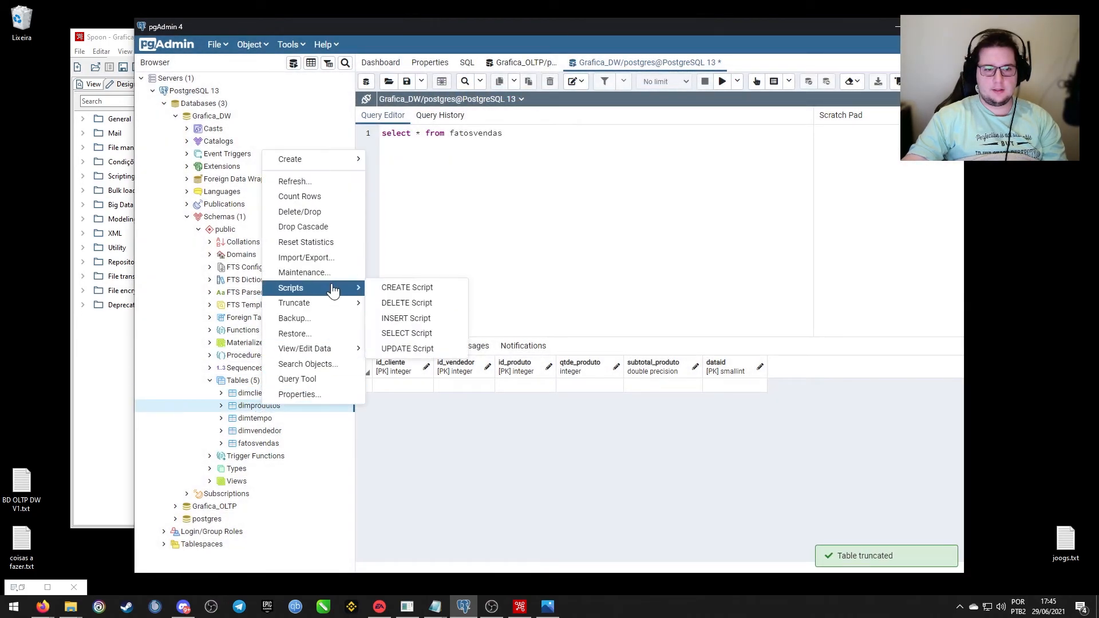
mouse_move(315, 303)
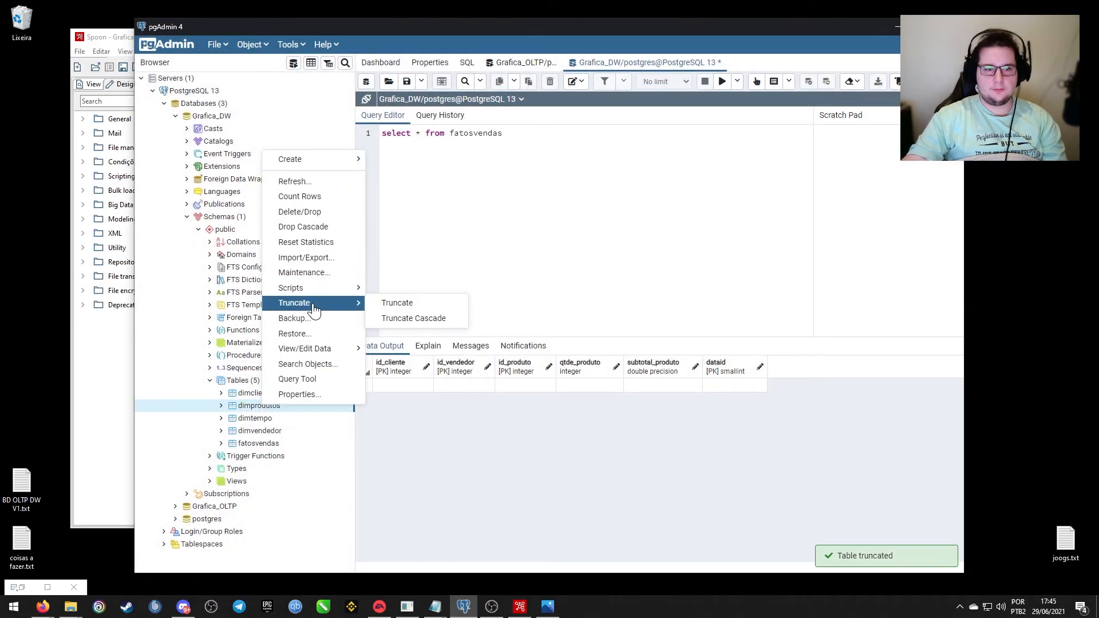
left_click(389, 303)
key("Return")
Truncate the dimtempo table in the public schema and confirm.
left_click(251, 418)
right_click(252, 418)
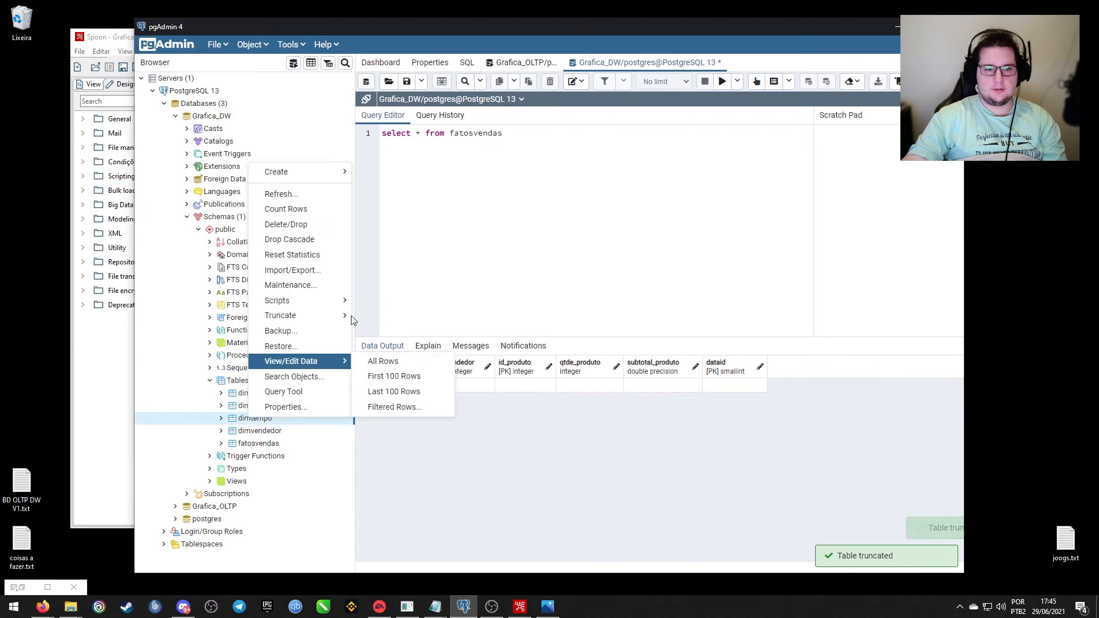
mouse_move(308, 302)
left_click(401, 316)
key("Return")
Truncate the dimvendedor table in the public schema and confirm.
left_click(322, 434)
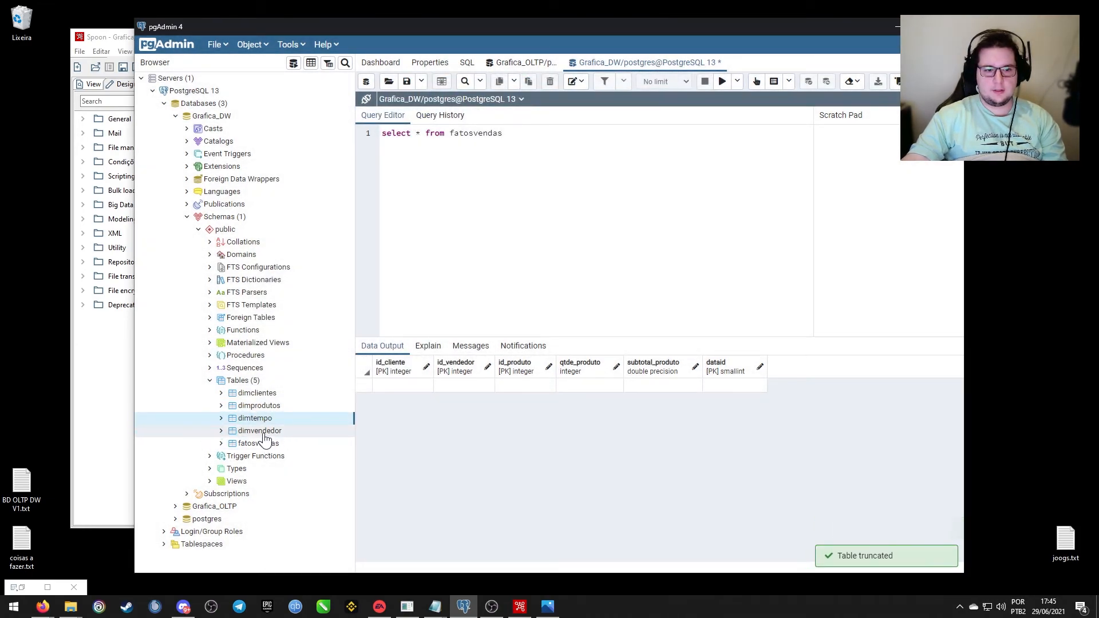
right_click(261, 433)
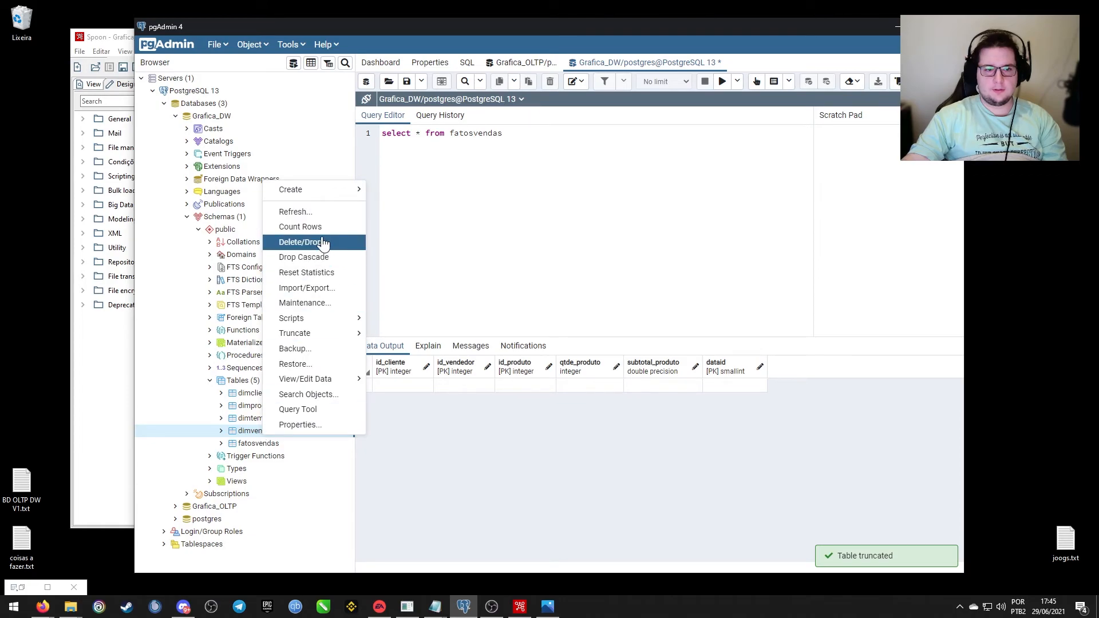
mouse_move(315, 334)
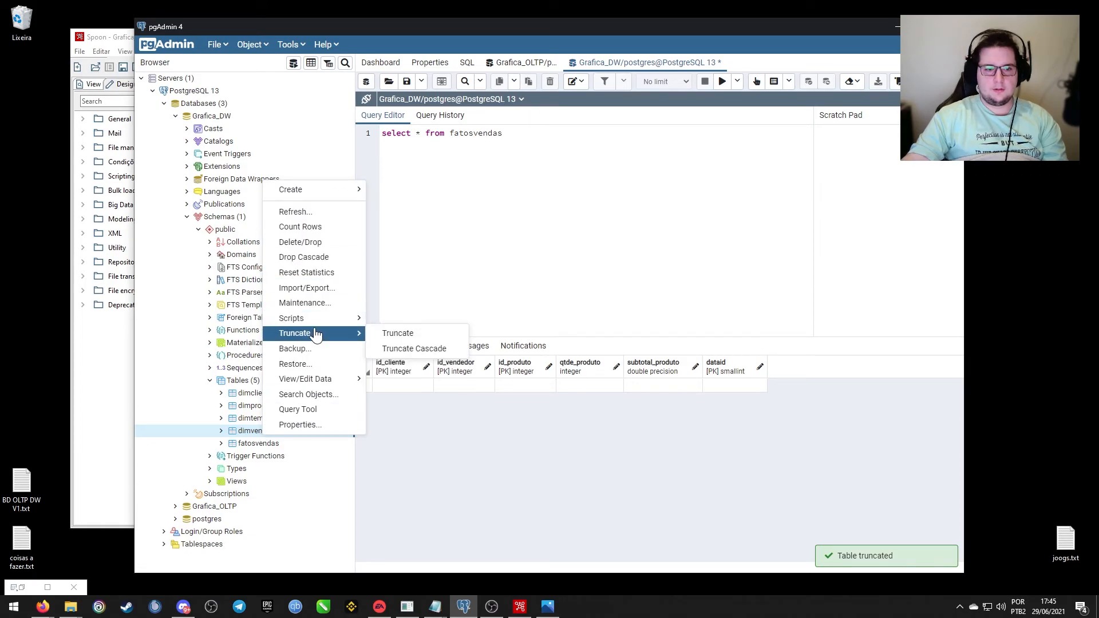
left_click(400, 334)
key("Return")
Truncate the fatosvendas table in the public schema.
left_click(267, 445)
right_click(268, 447)
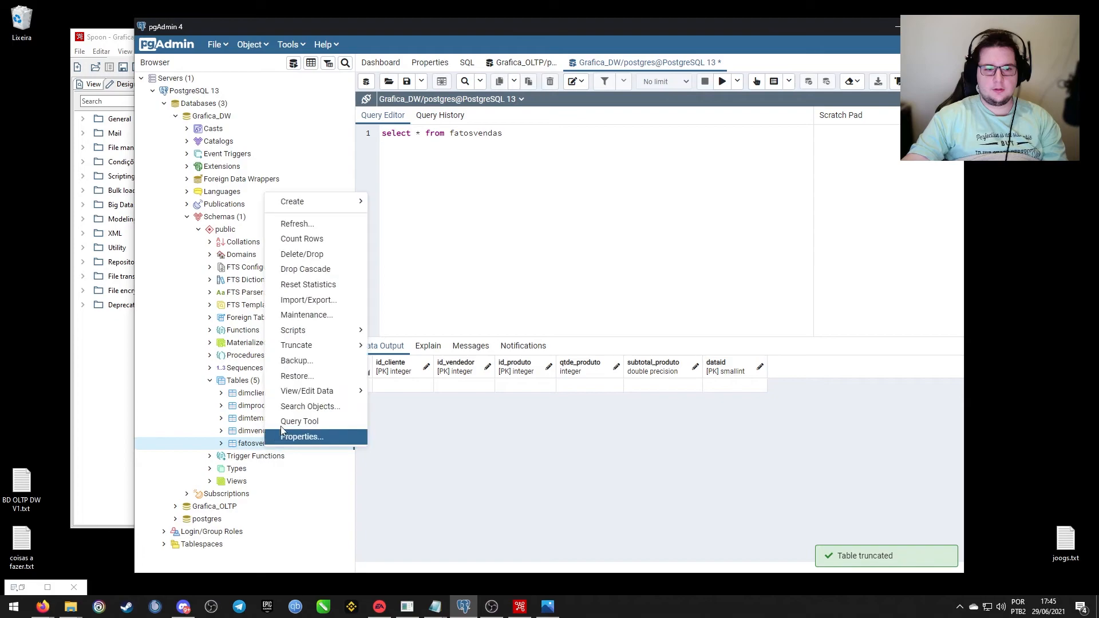
mouse_move(321, 347)
left_click(418, 350)
Change the query to "select * from dimclientes" and run it to check the table's contents.
left_click(695, 150)
key("shift+Left")
key("shift+Left")
key("shift+Left")
key("shift+Left")
key("shift+Left")
key("shift+Left")
key("shift+Left")
key("shift+Left")
key("shift+Left")
key("shift+Left")
key("shift+Left")
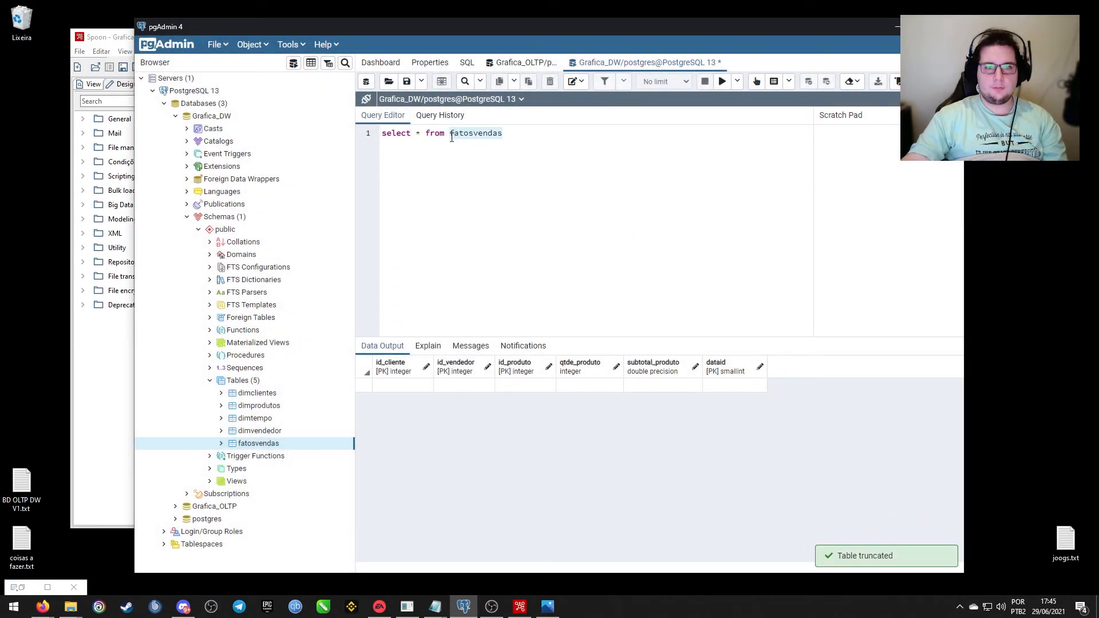
type("dimcli")
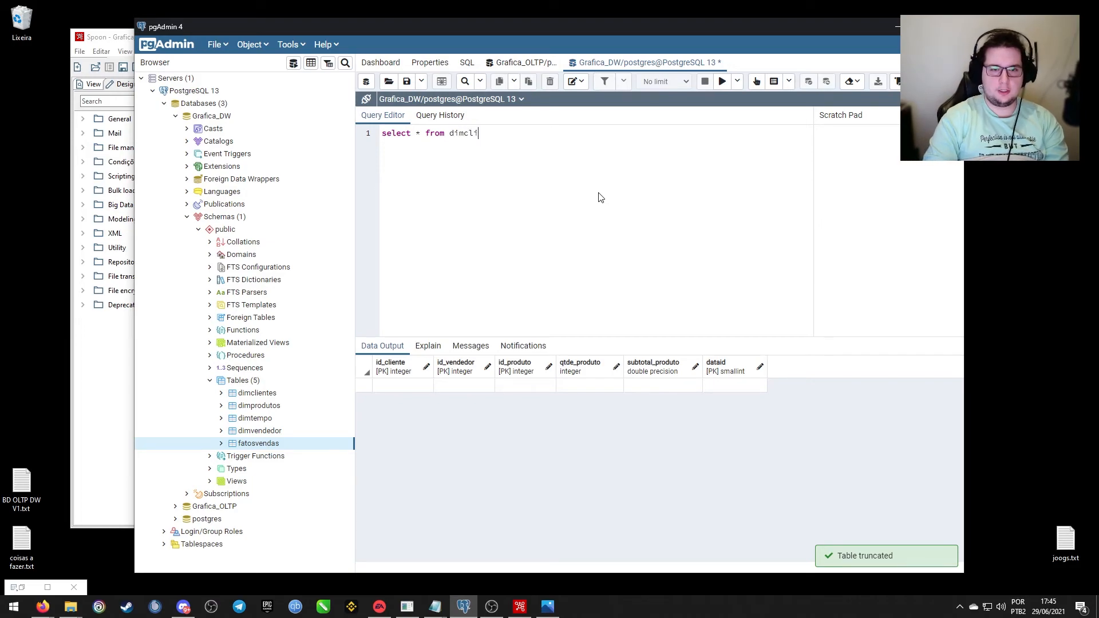
type("entes")
key("F5")
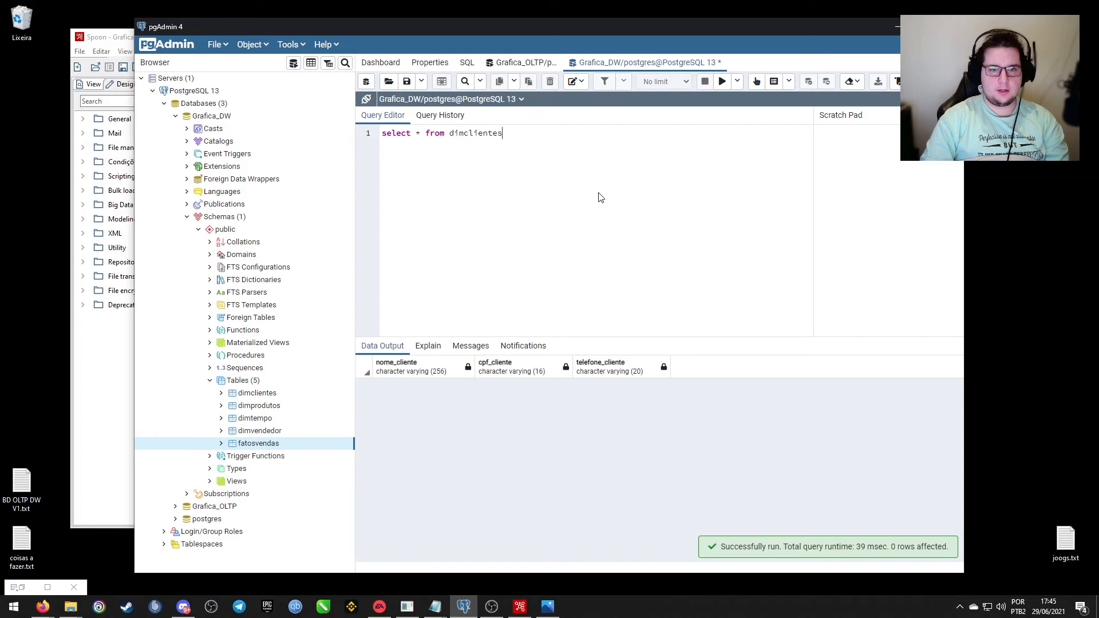
Query all rows of dimprodutos, and likewise of fatosvendas with "select * from fatosvendas".
type("duto")
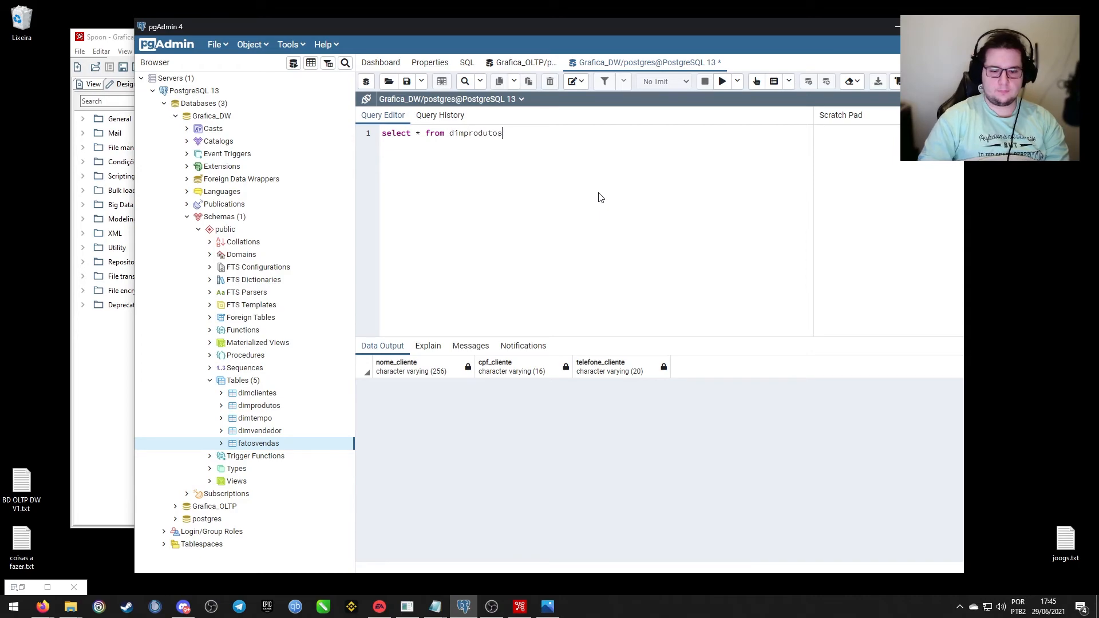
key("F5")
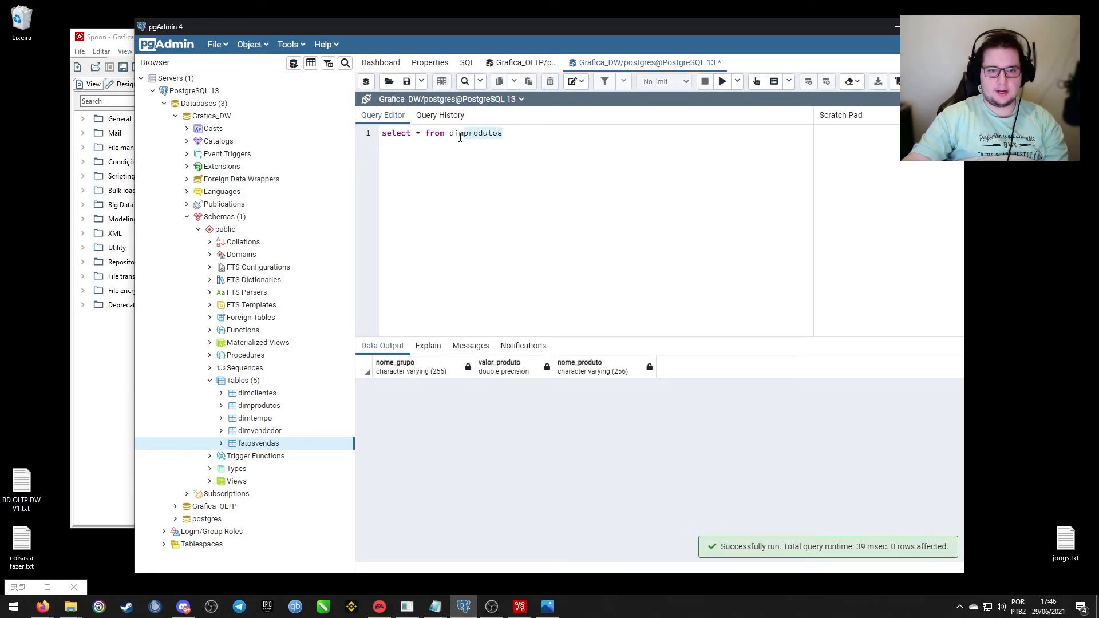
type("fatosvendas")
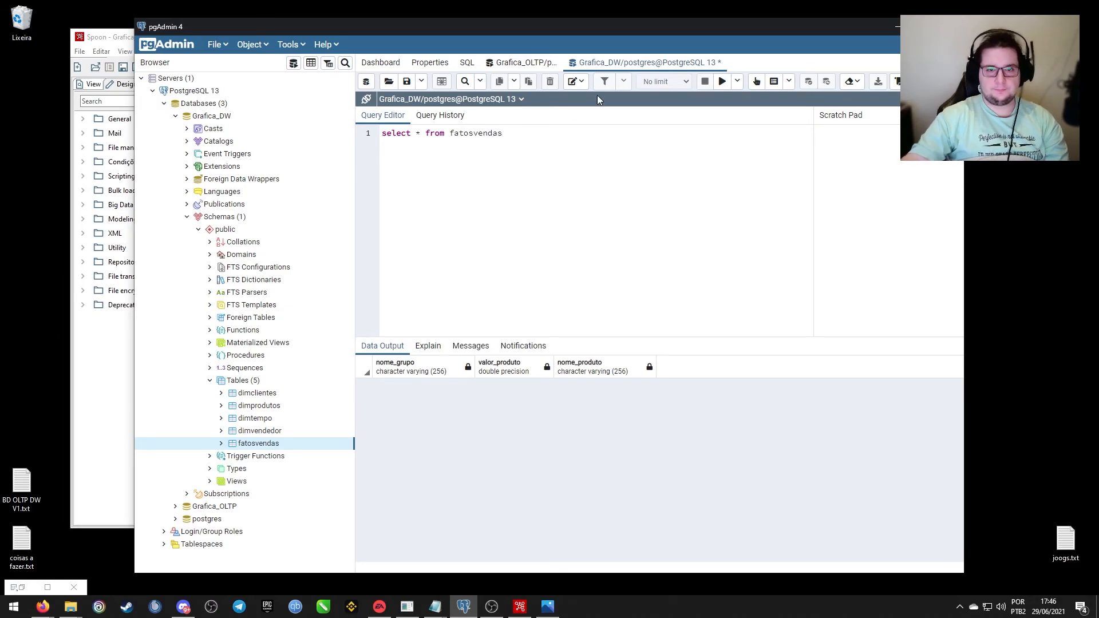
left_click(721, 82)
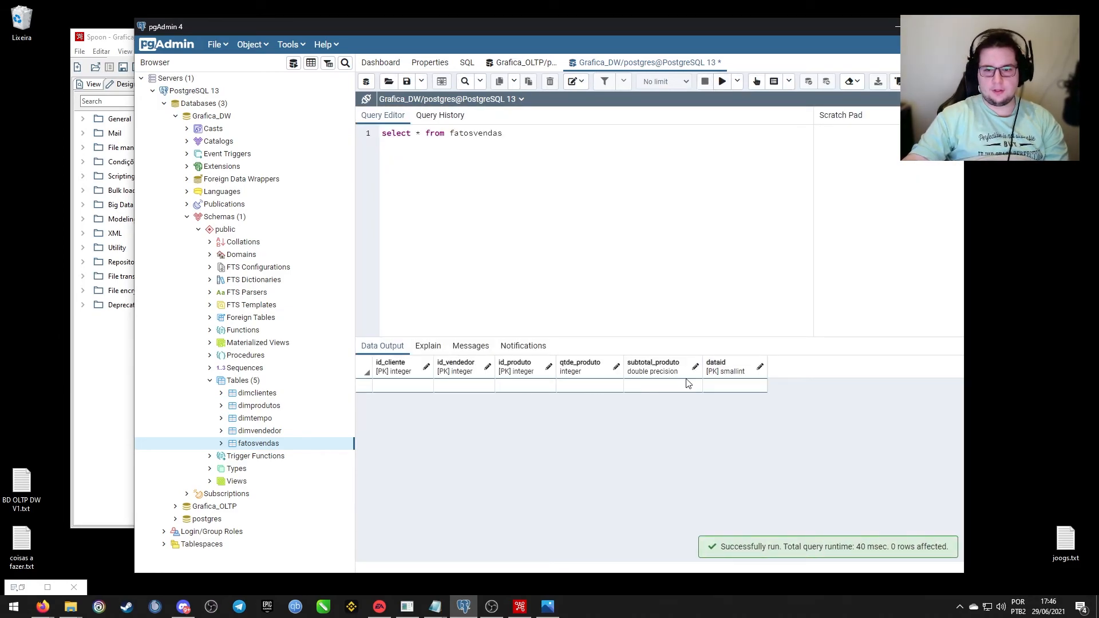
Return to Spoon and run Grafica_DW_Job with the Pentaho local run configuration and the Log básico level.
left_click(897, 27)
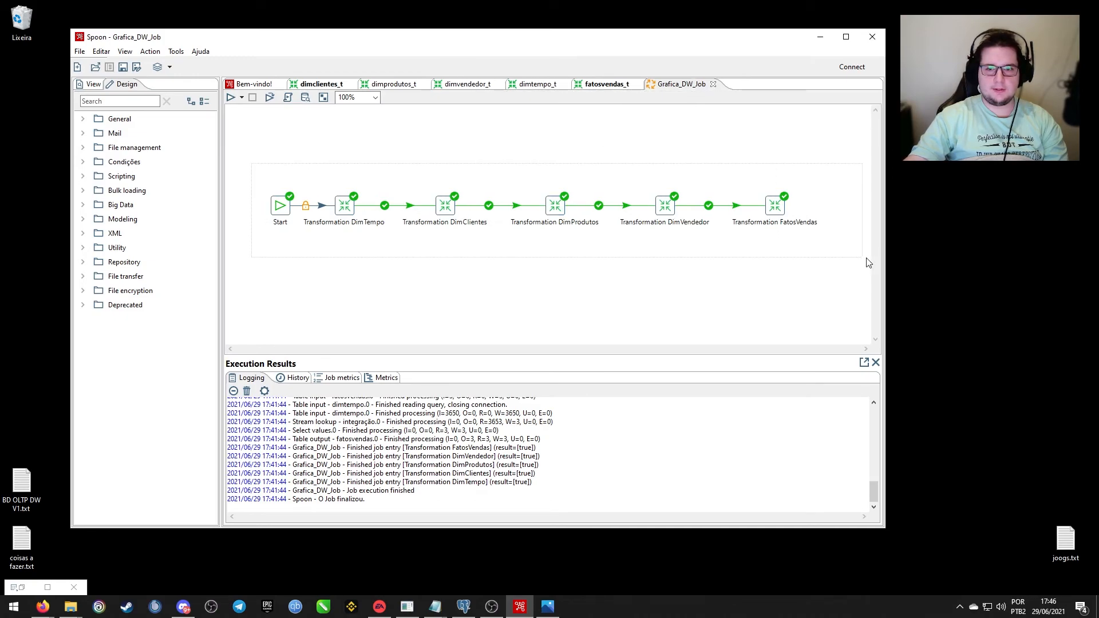
left_click_drag(889, 259, 808, 261)
left_click(521, 139)
left_click(231, 98)
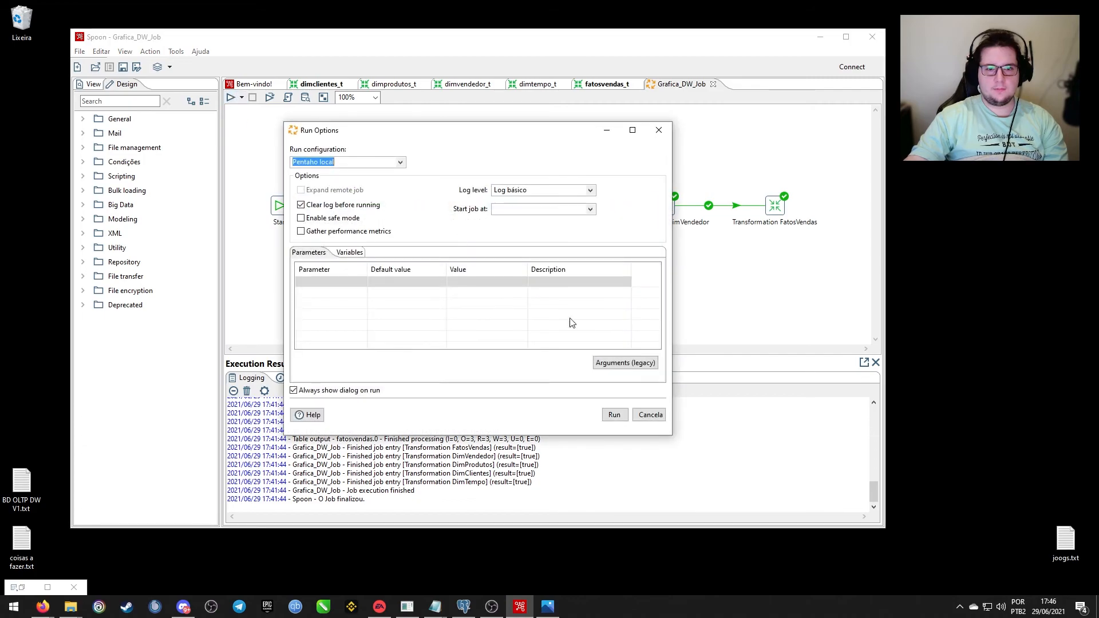
left_click(683, 412)
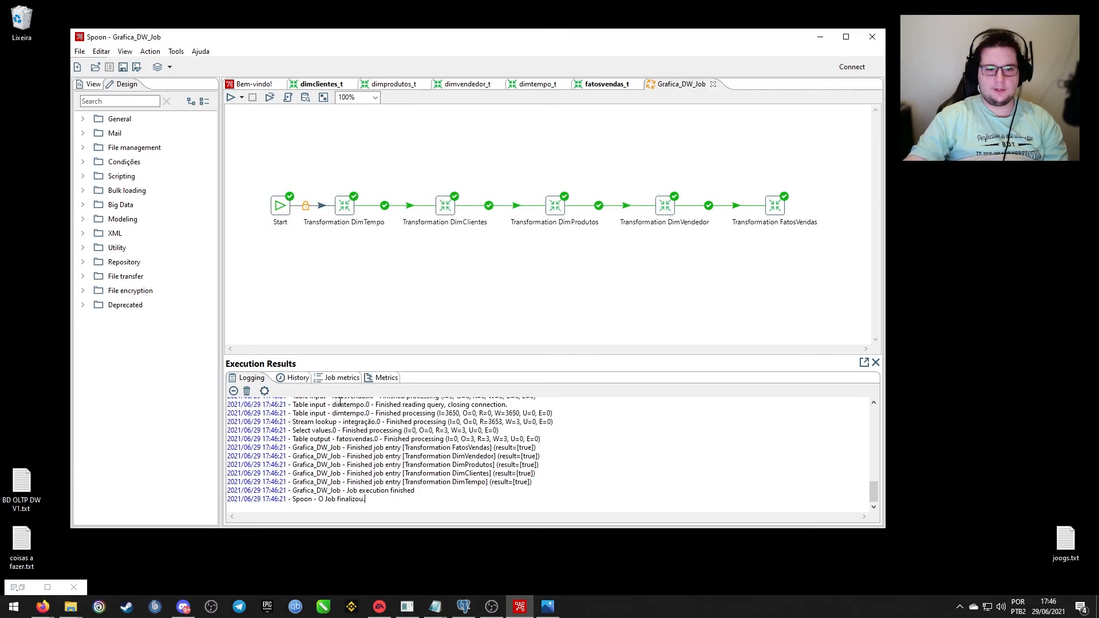
Examine the job metrics of each Grafica_DW_Job entry and return to the execution log.
left_click(327, 380)
scroll(409, 424, "down", 2)
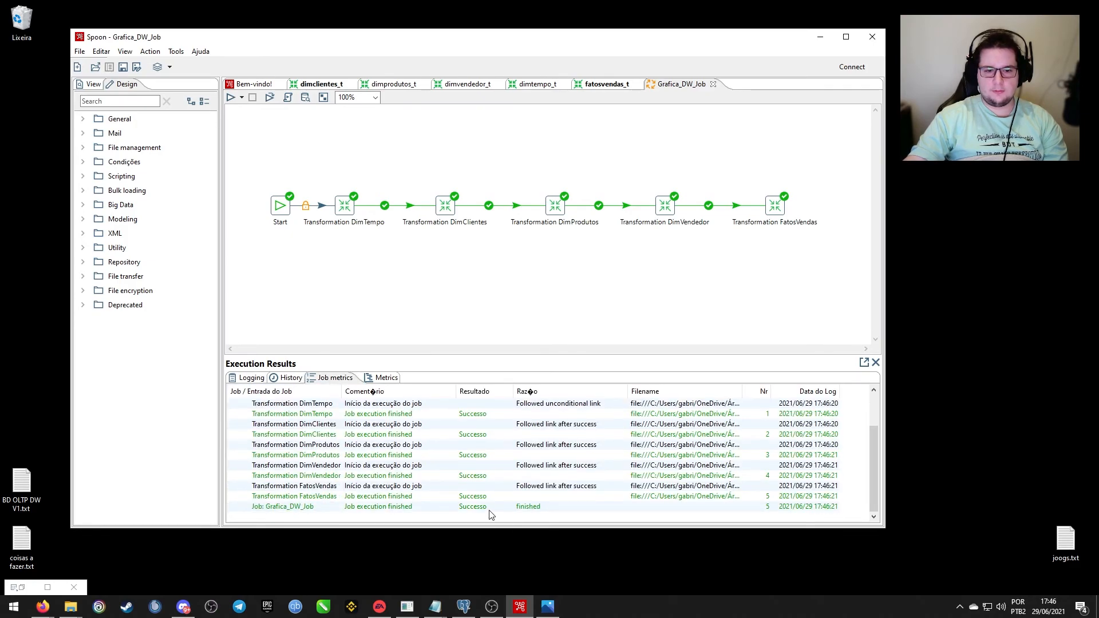
scroll(471, 465, "up", 2)
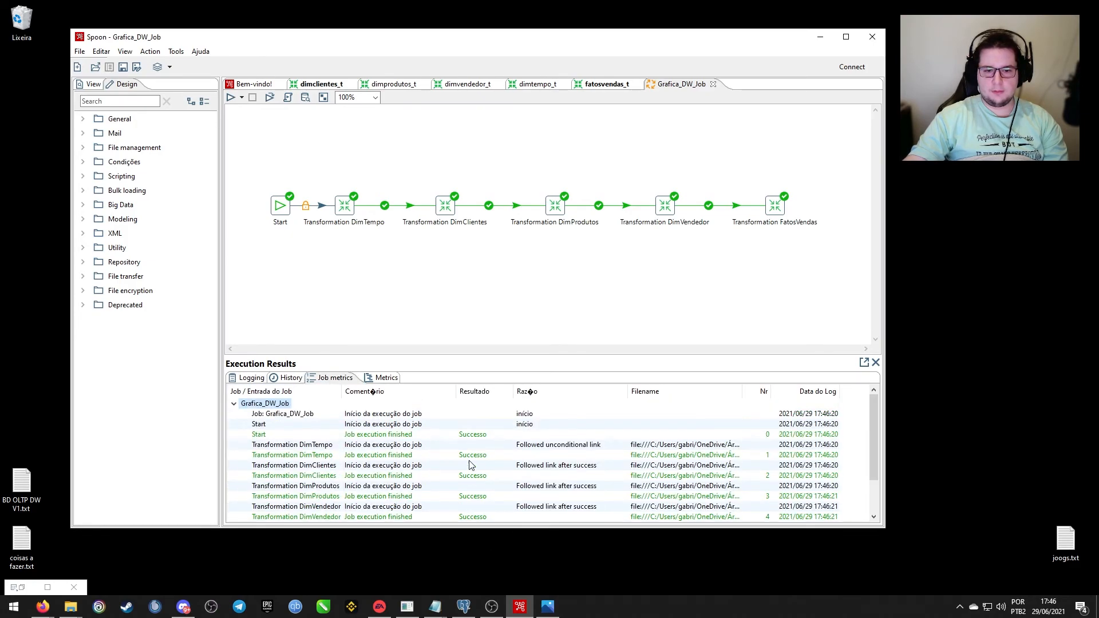
left_click(252, 378)
Switch to pgAdmin, rerun the fatosvendas query, and query all rows of dimclientes to inspect the loaded records.
left_click(464, 606)
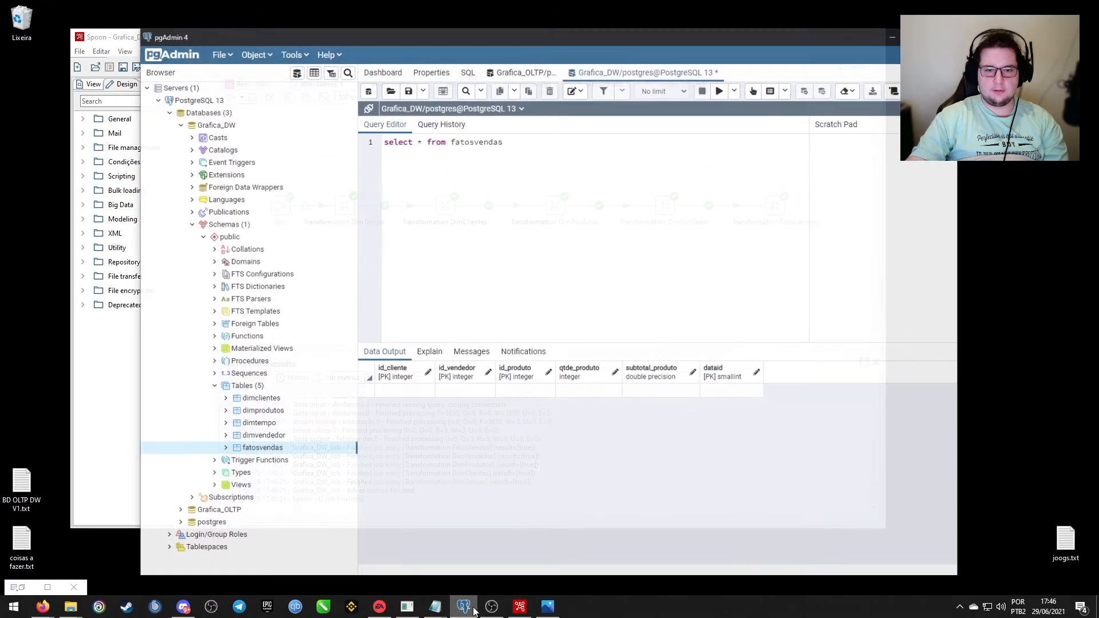
left_click(722, 82)
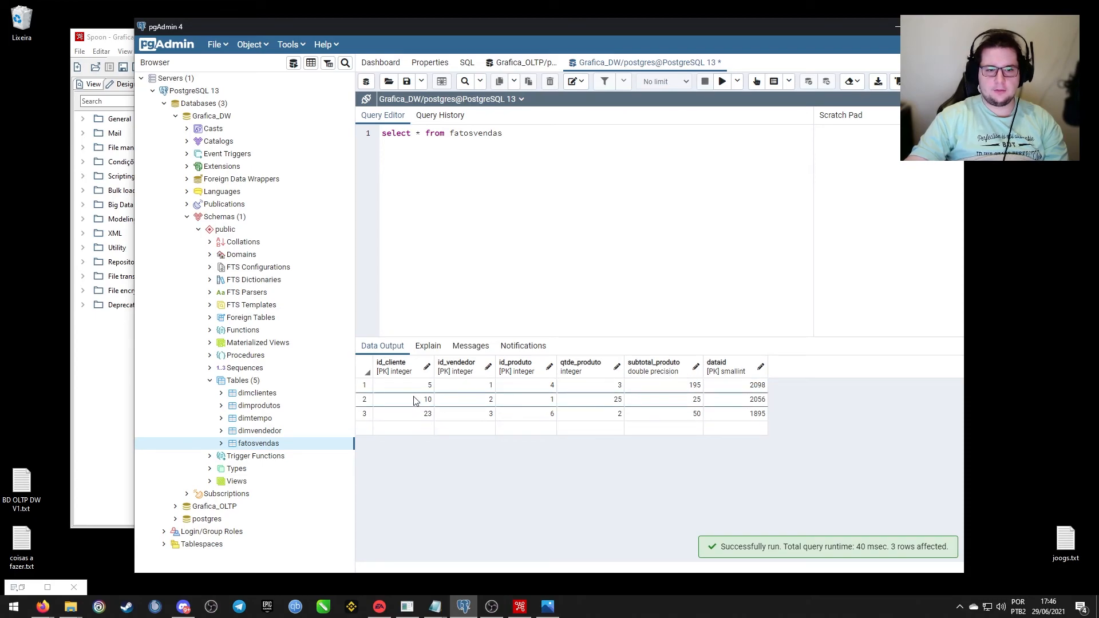
double_click(458, 145)
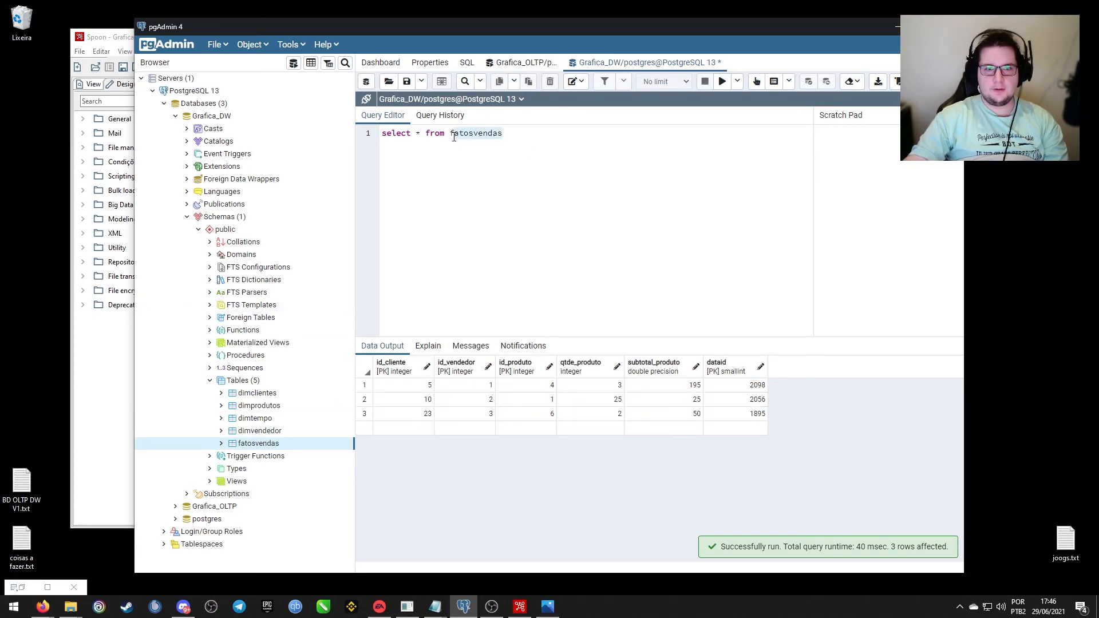
type("dimcliente")
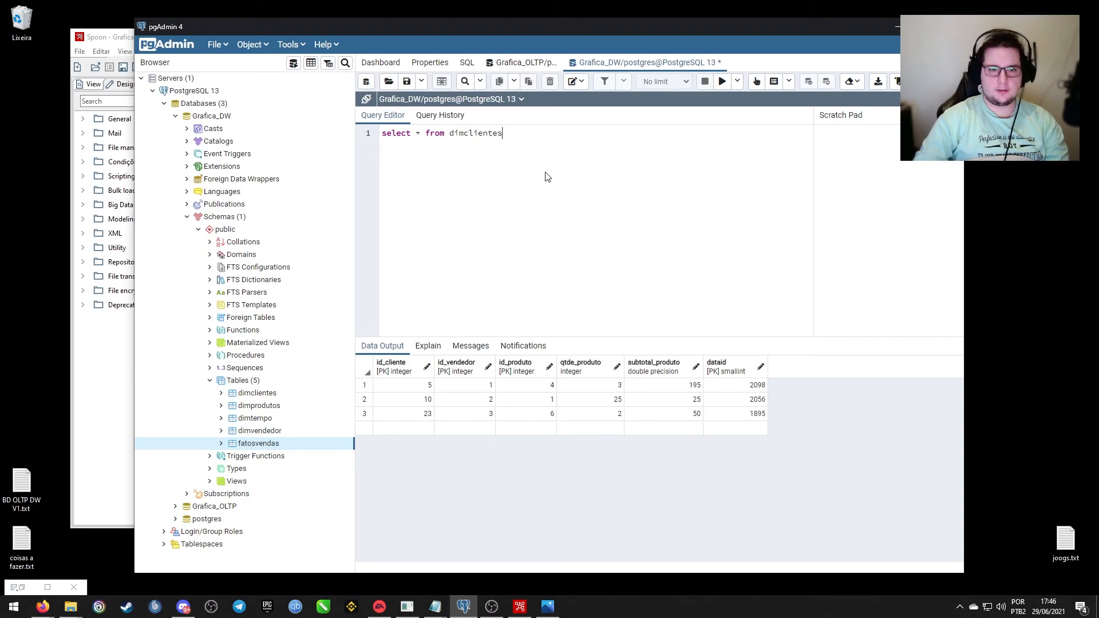
left_click(723, 82)
scroll(473, 427, "down", 20)
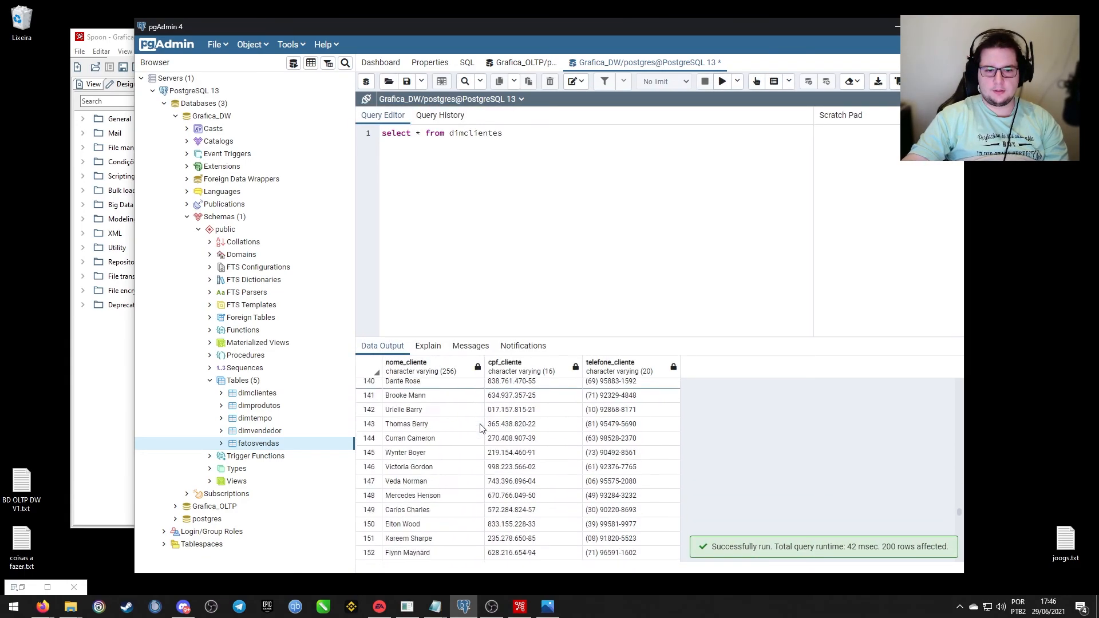
scroll(473, 524, "up", 8)
Return to Spoon and review the Table output - DimClientes settings in dimclientes_t, closing them without changes.
left_click(897, 26)
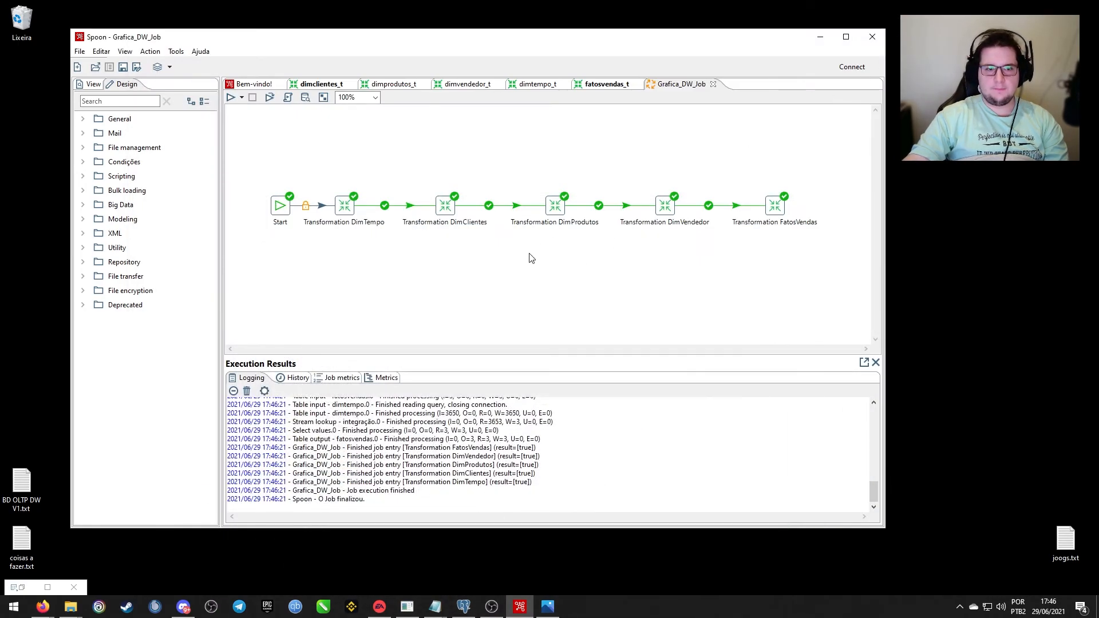
left_click(322, 83)
double_click(409, 169)
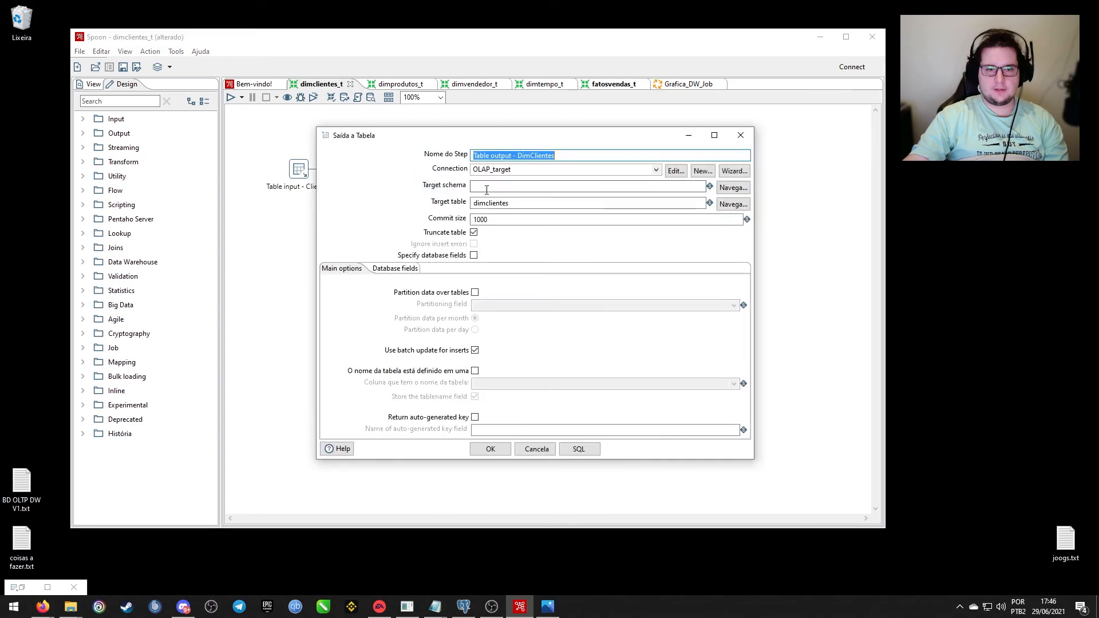
left_click(741, 136)
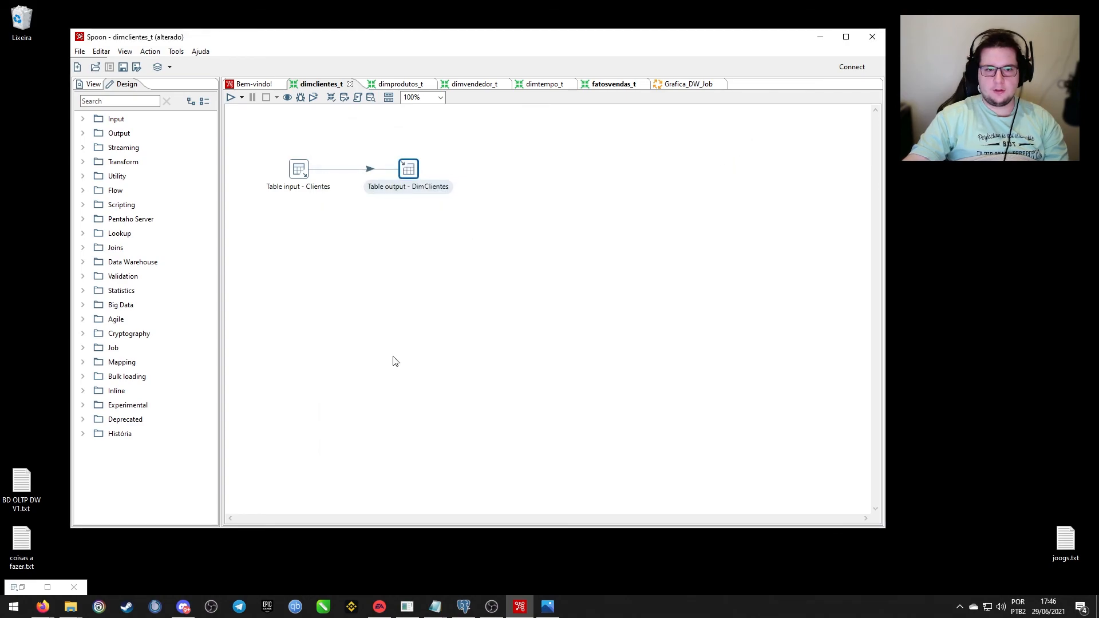
left_click(511, 285)
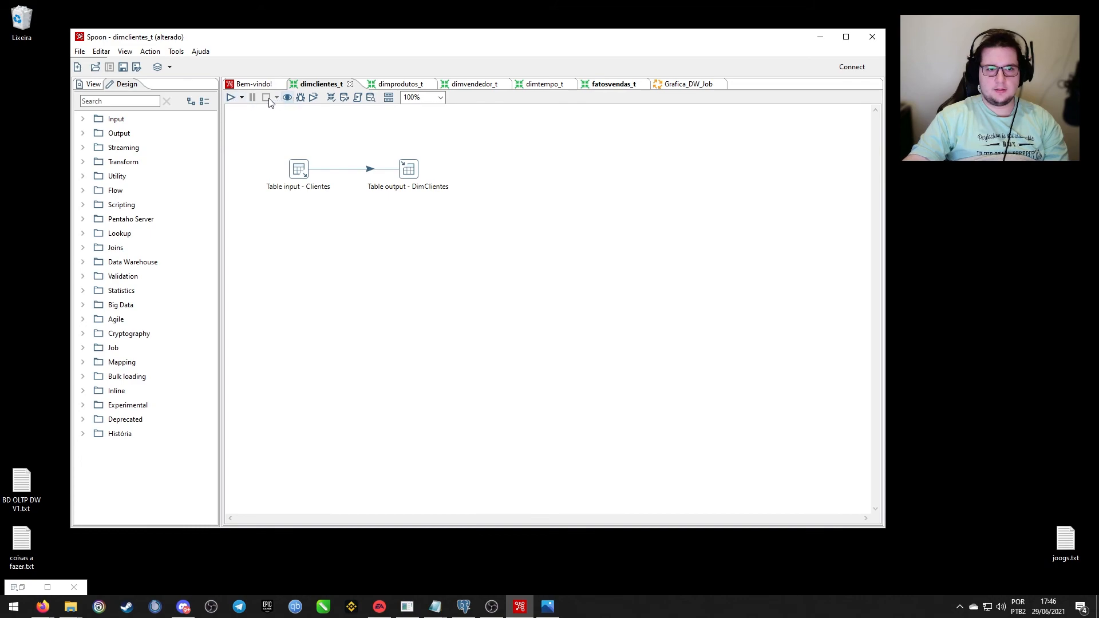
Save the dimclientes_t and fatosvendas_t transformations.
left_click(123, 67)
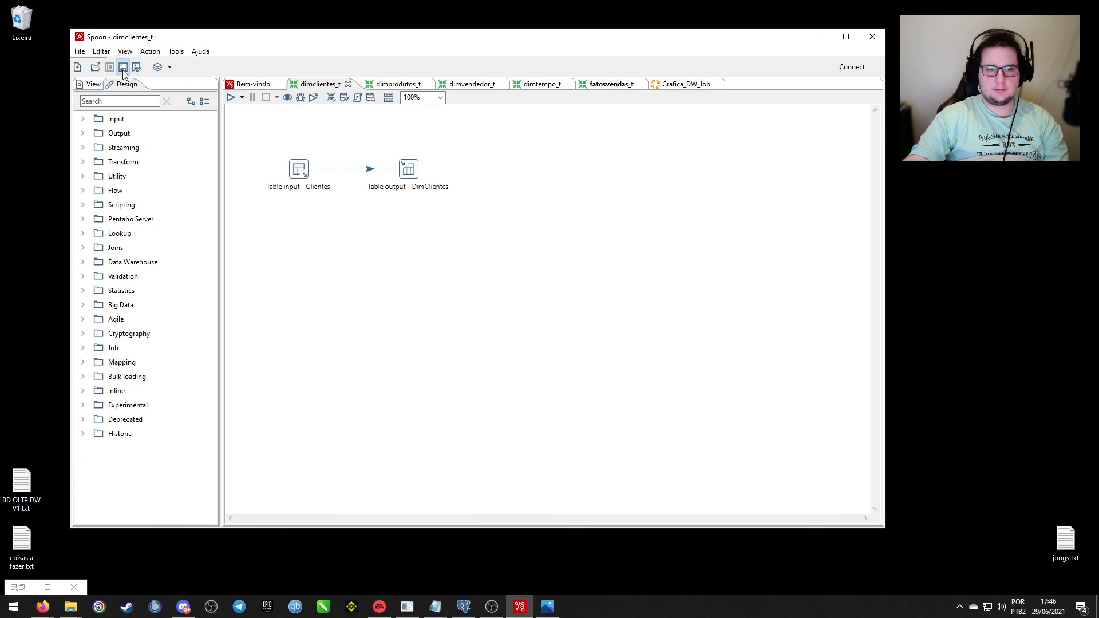
left_click(598, 84)
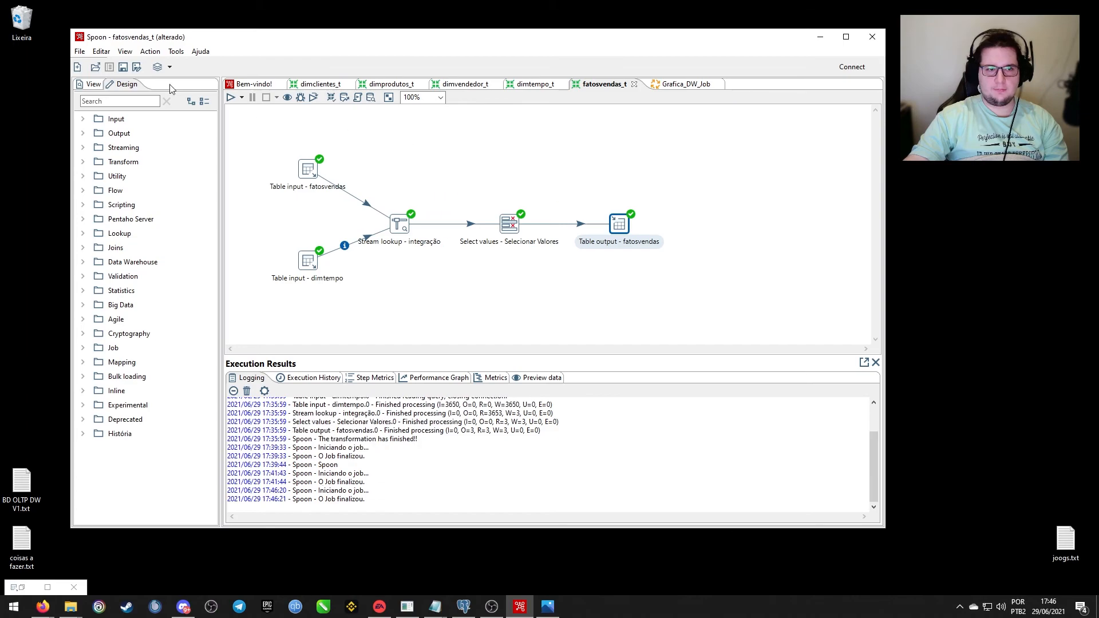
left_click(123, 67)
Open the dimclientes_t transformation and check the Table output - DimClientes settings, closing them without changes.
left_click(320, 84)
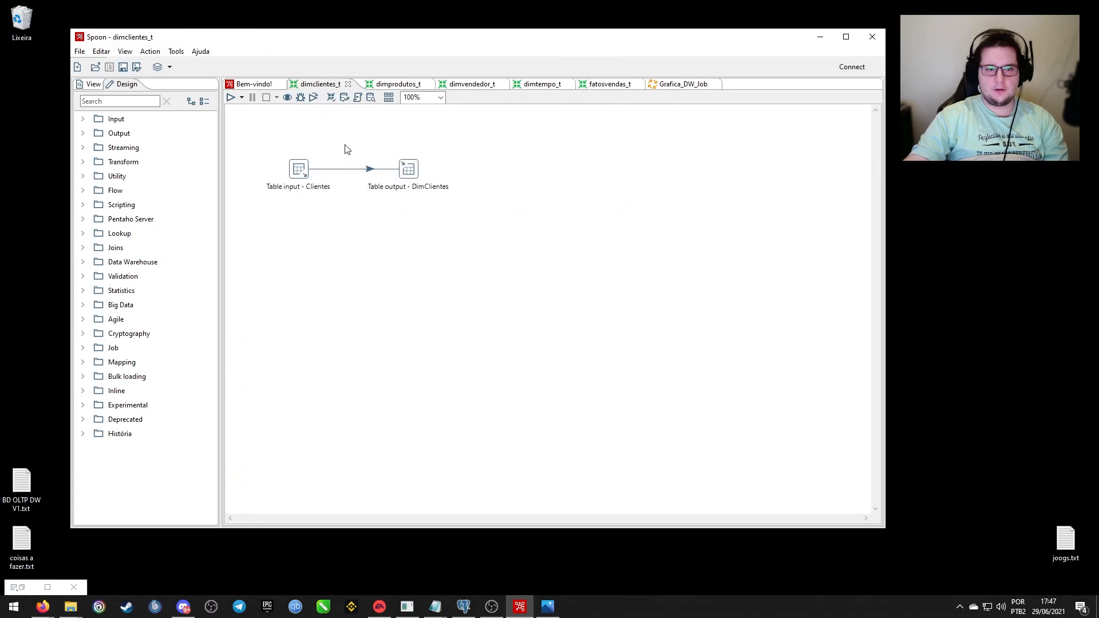
left_click_drag(249, 142, 489, 216)
double_click(406, 170)
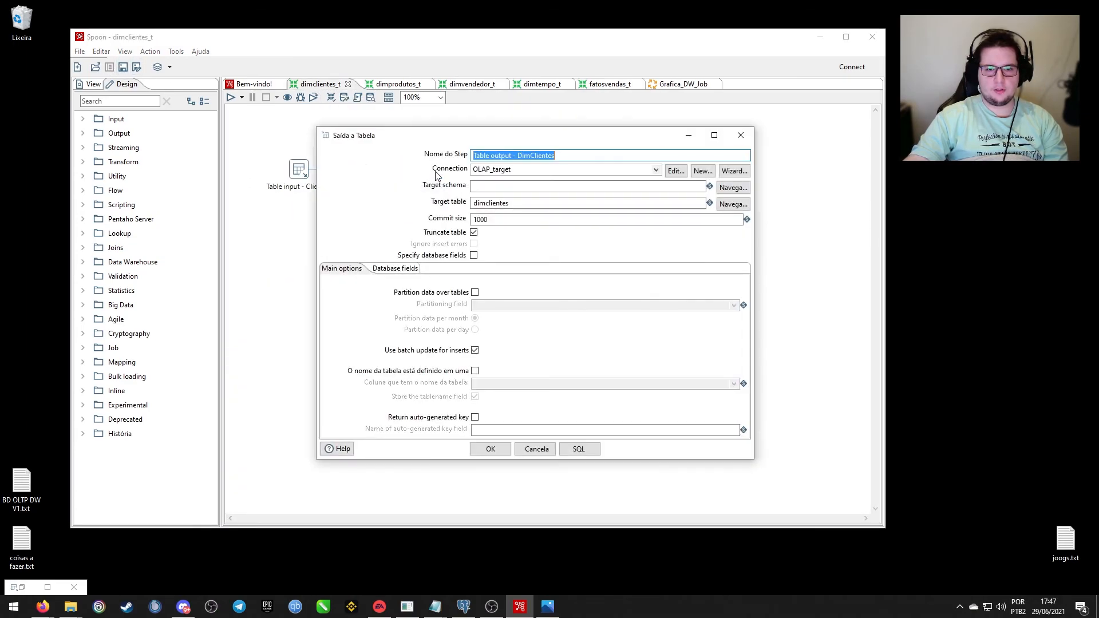
key("Escape")
Preview the Table output - DimClientes rows down to the last record, close the preview, and review the step's settings.
right_click(416, 173)
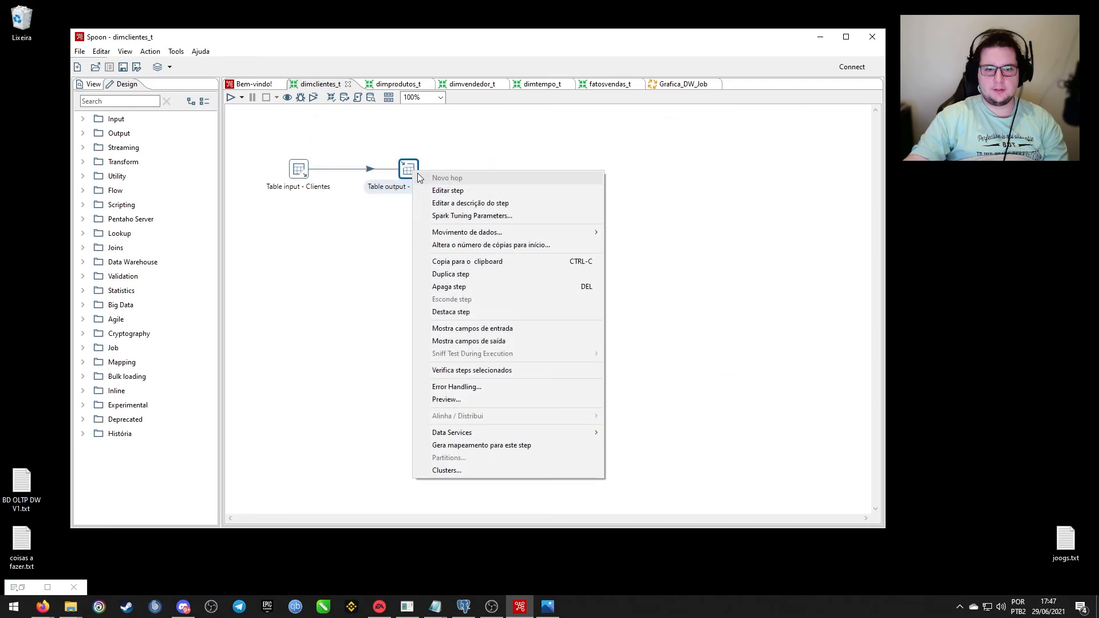
left_click(479, 399)
left_click(504, 385)
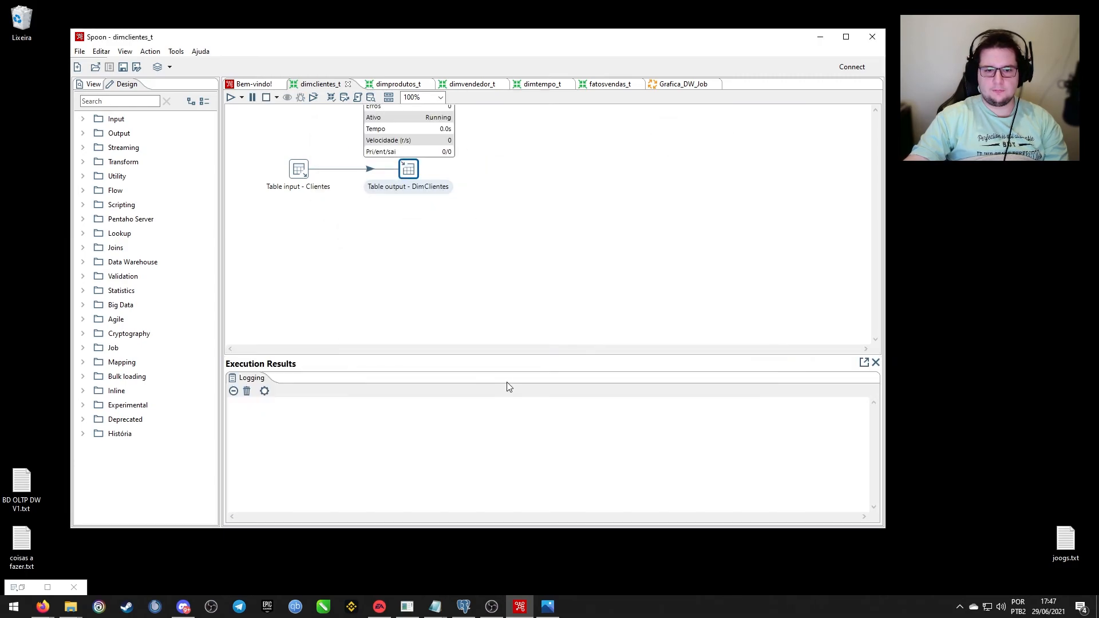
scroll(442, 326, "down", 18)
scroll(441, 330, "down", 5)
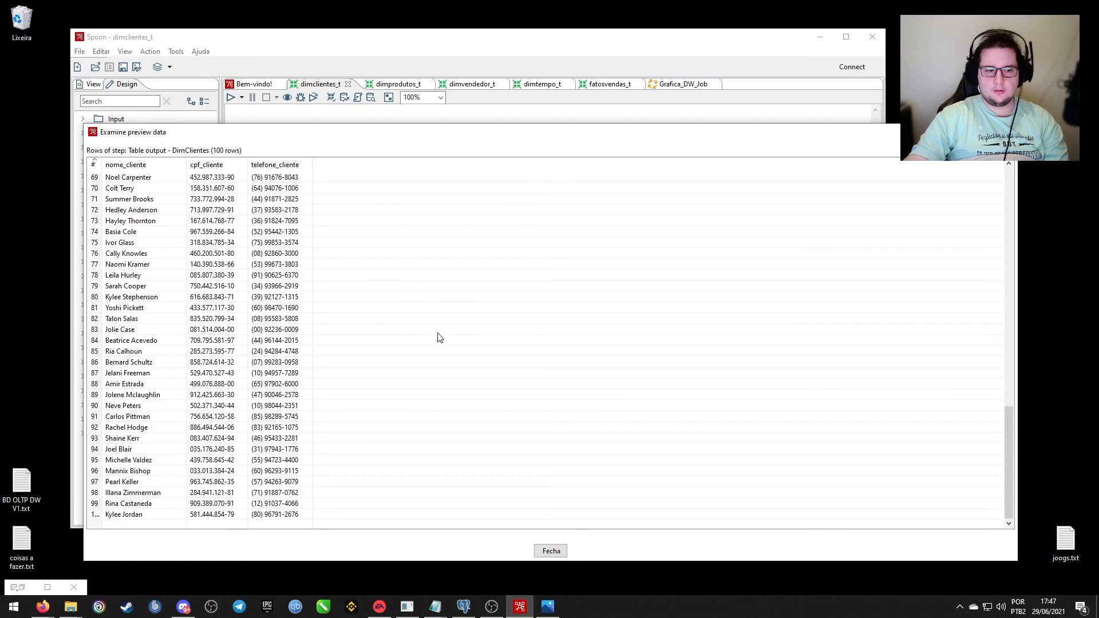
left_click(1005, 133)
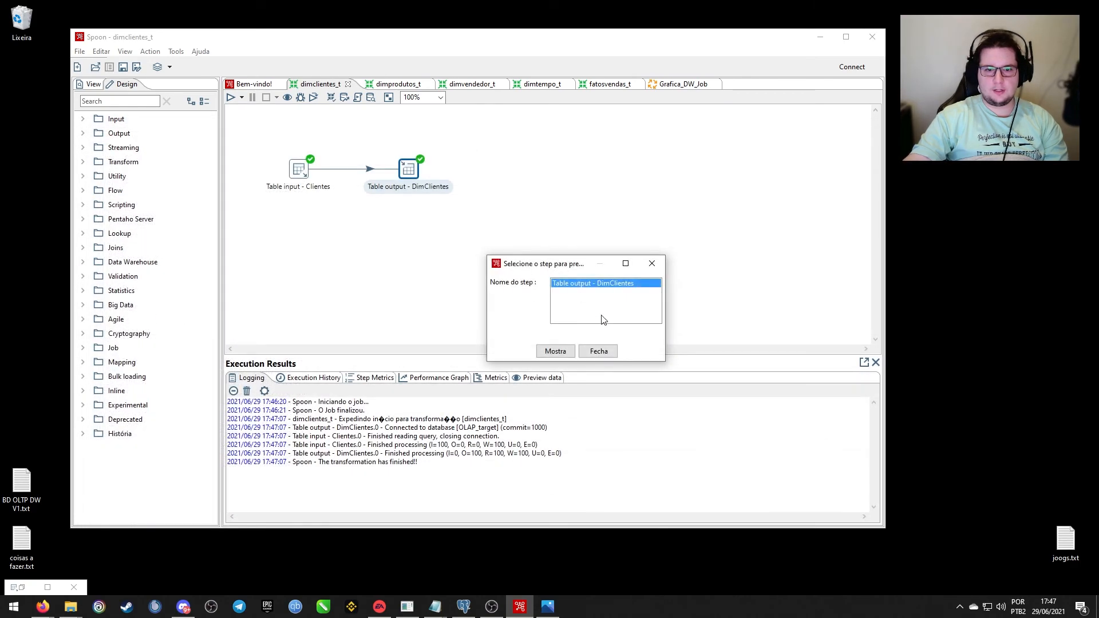
left_click(599, 351)
double_click(405, 170)
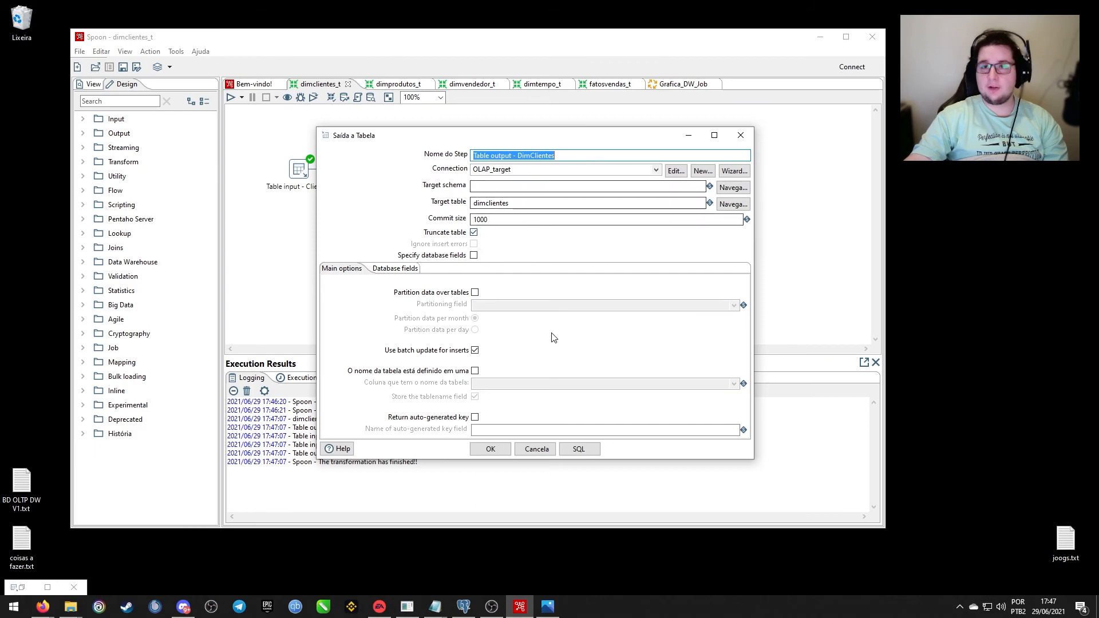
left_click(491, 449)
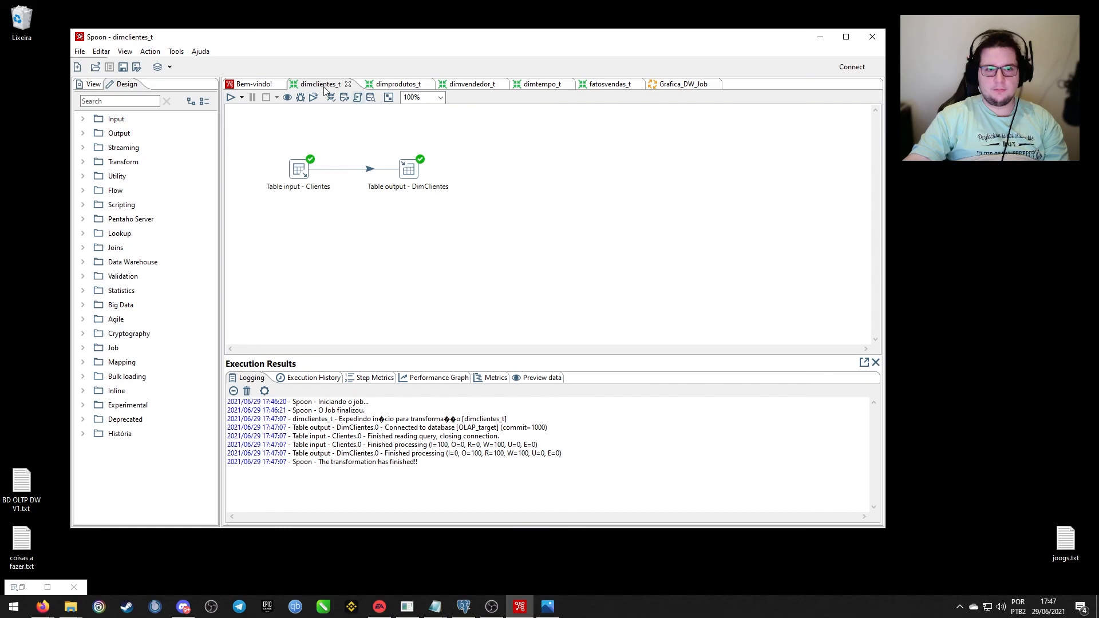
Run Grafica_DW_Job again with the Pentaho local run configuration and the log cleared before running.
left_click(247, 85)
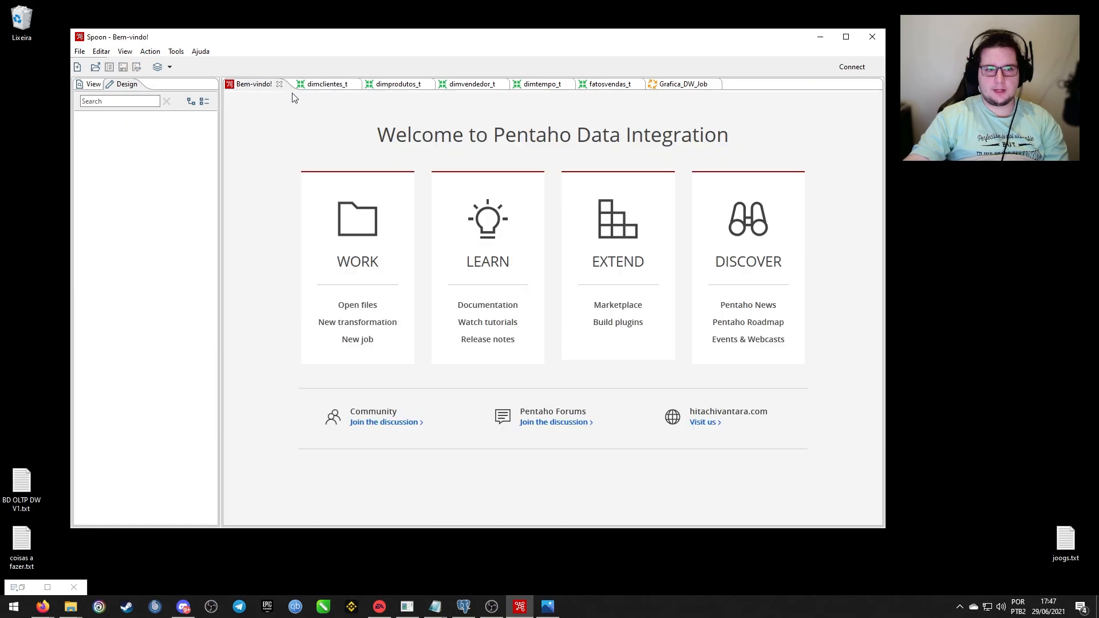
left_click(682, 85)
left_click(231, 97)
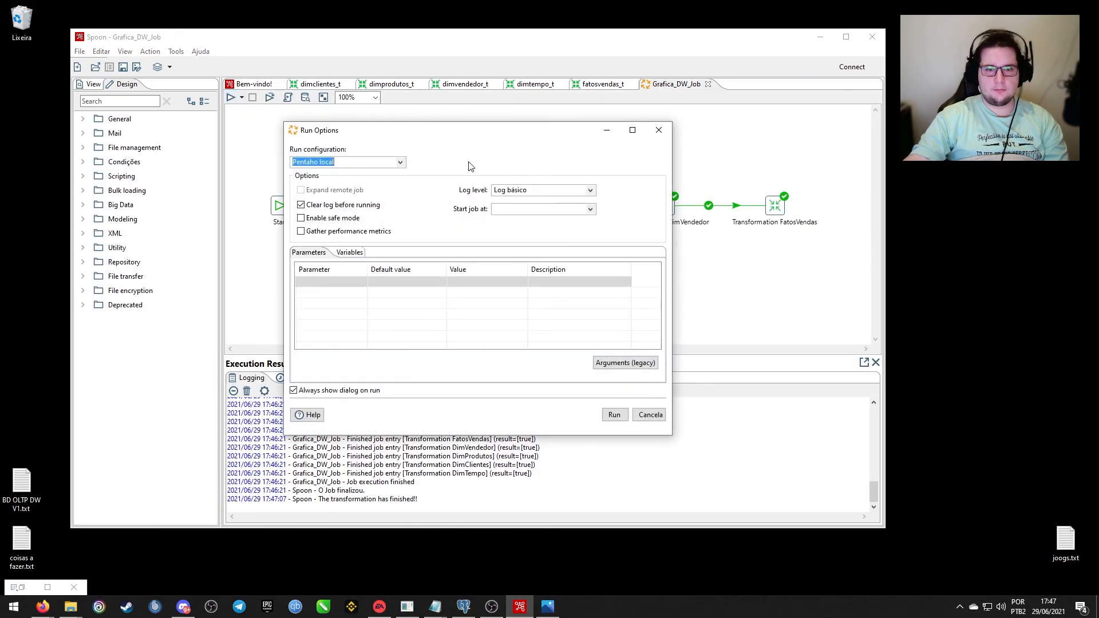
left_click(614, 415)
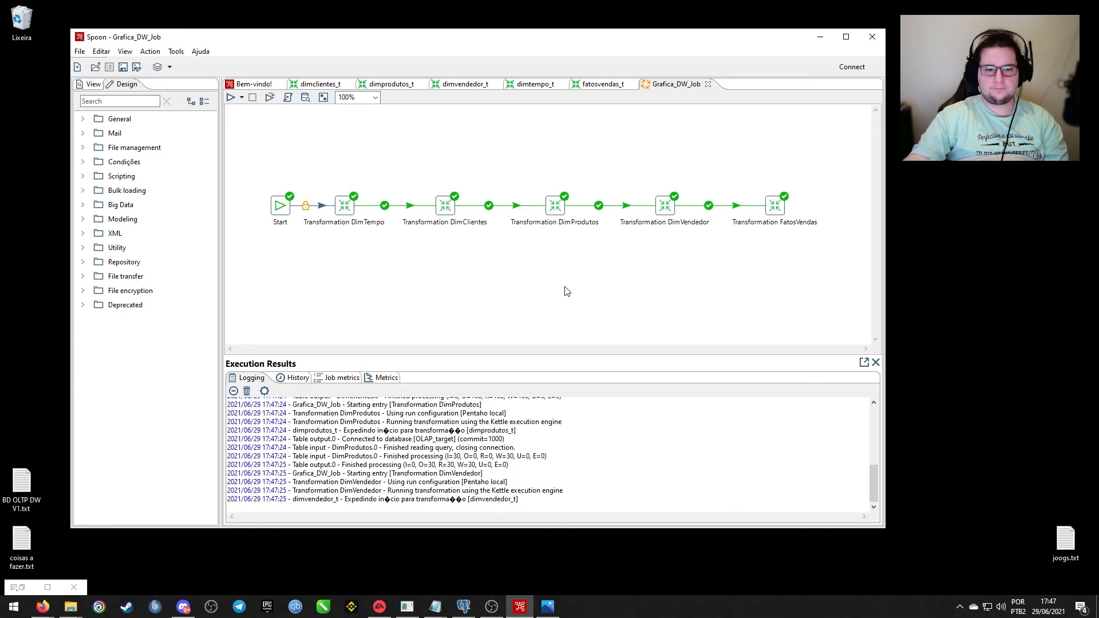
Switch to pgAdmin, rerun the dimclientes query, inspect the rows to the last record, and return to Spoon.
left_click(464, 607)
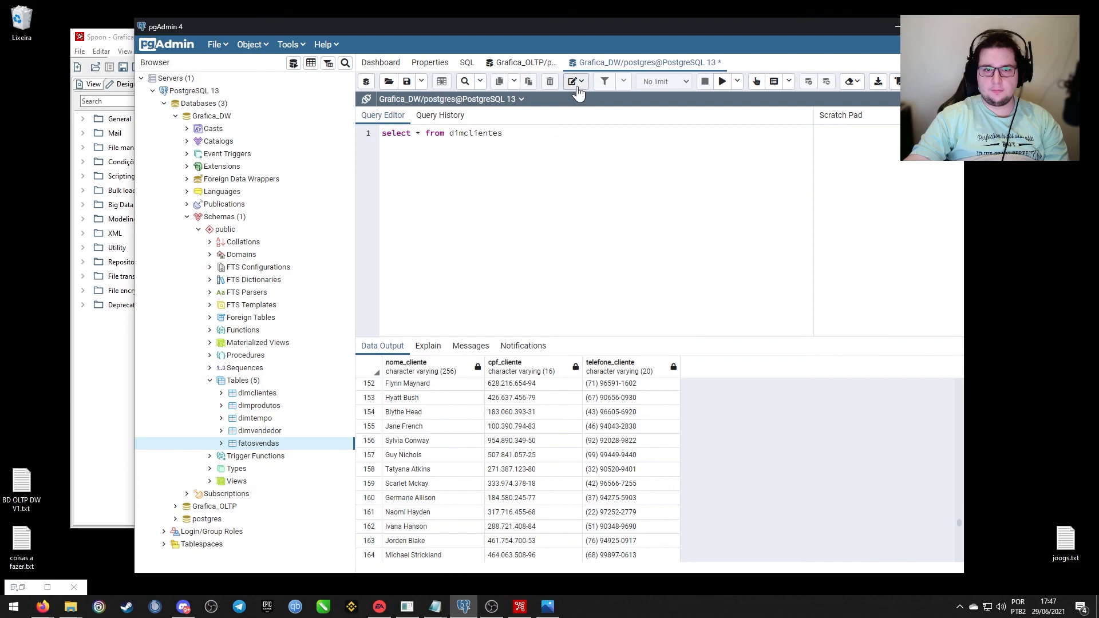
left_click(722, 82)
scroll(571, 402, "down", 15)
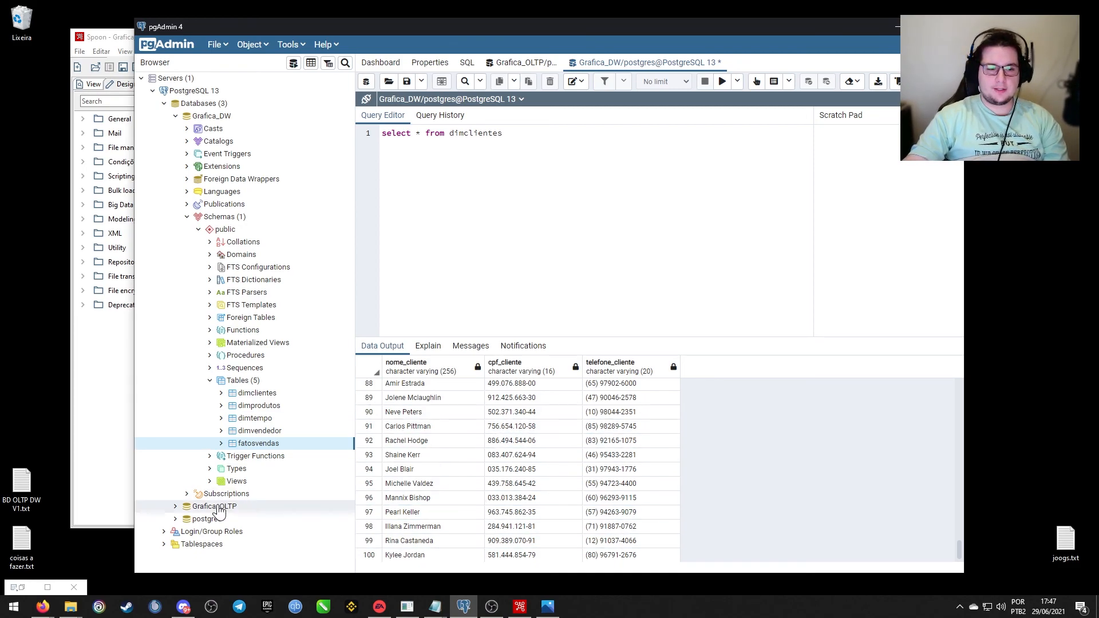
left_click(896, 27)
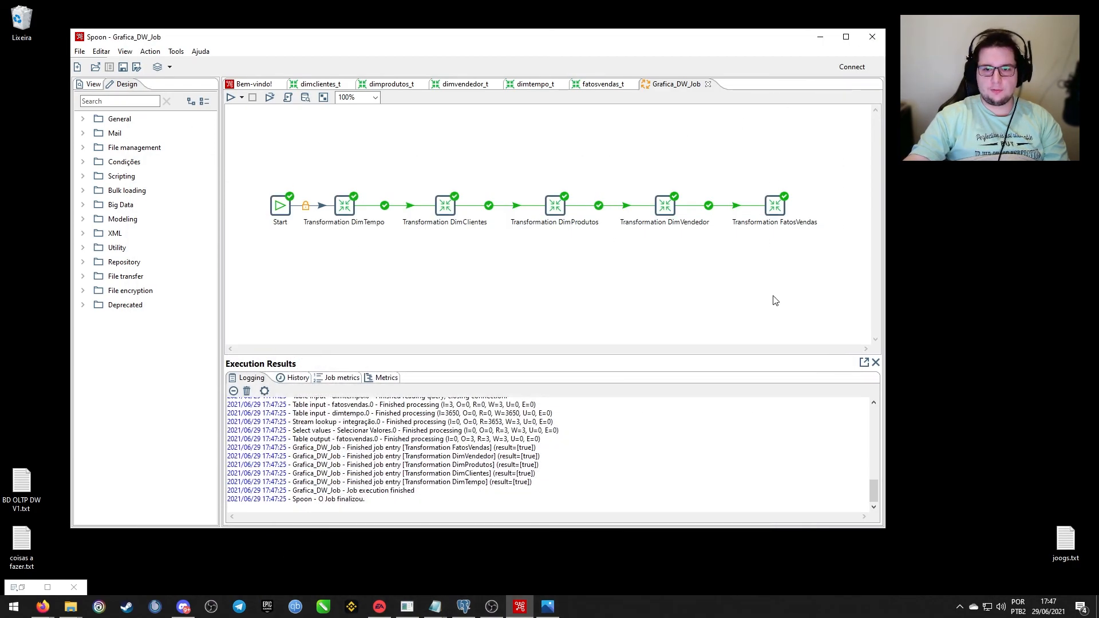